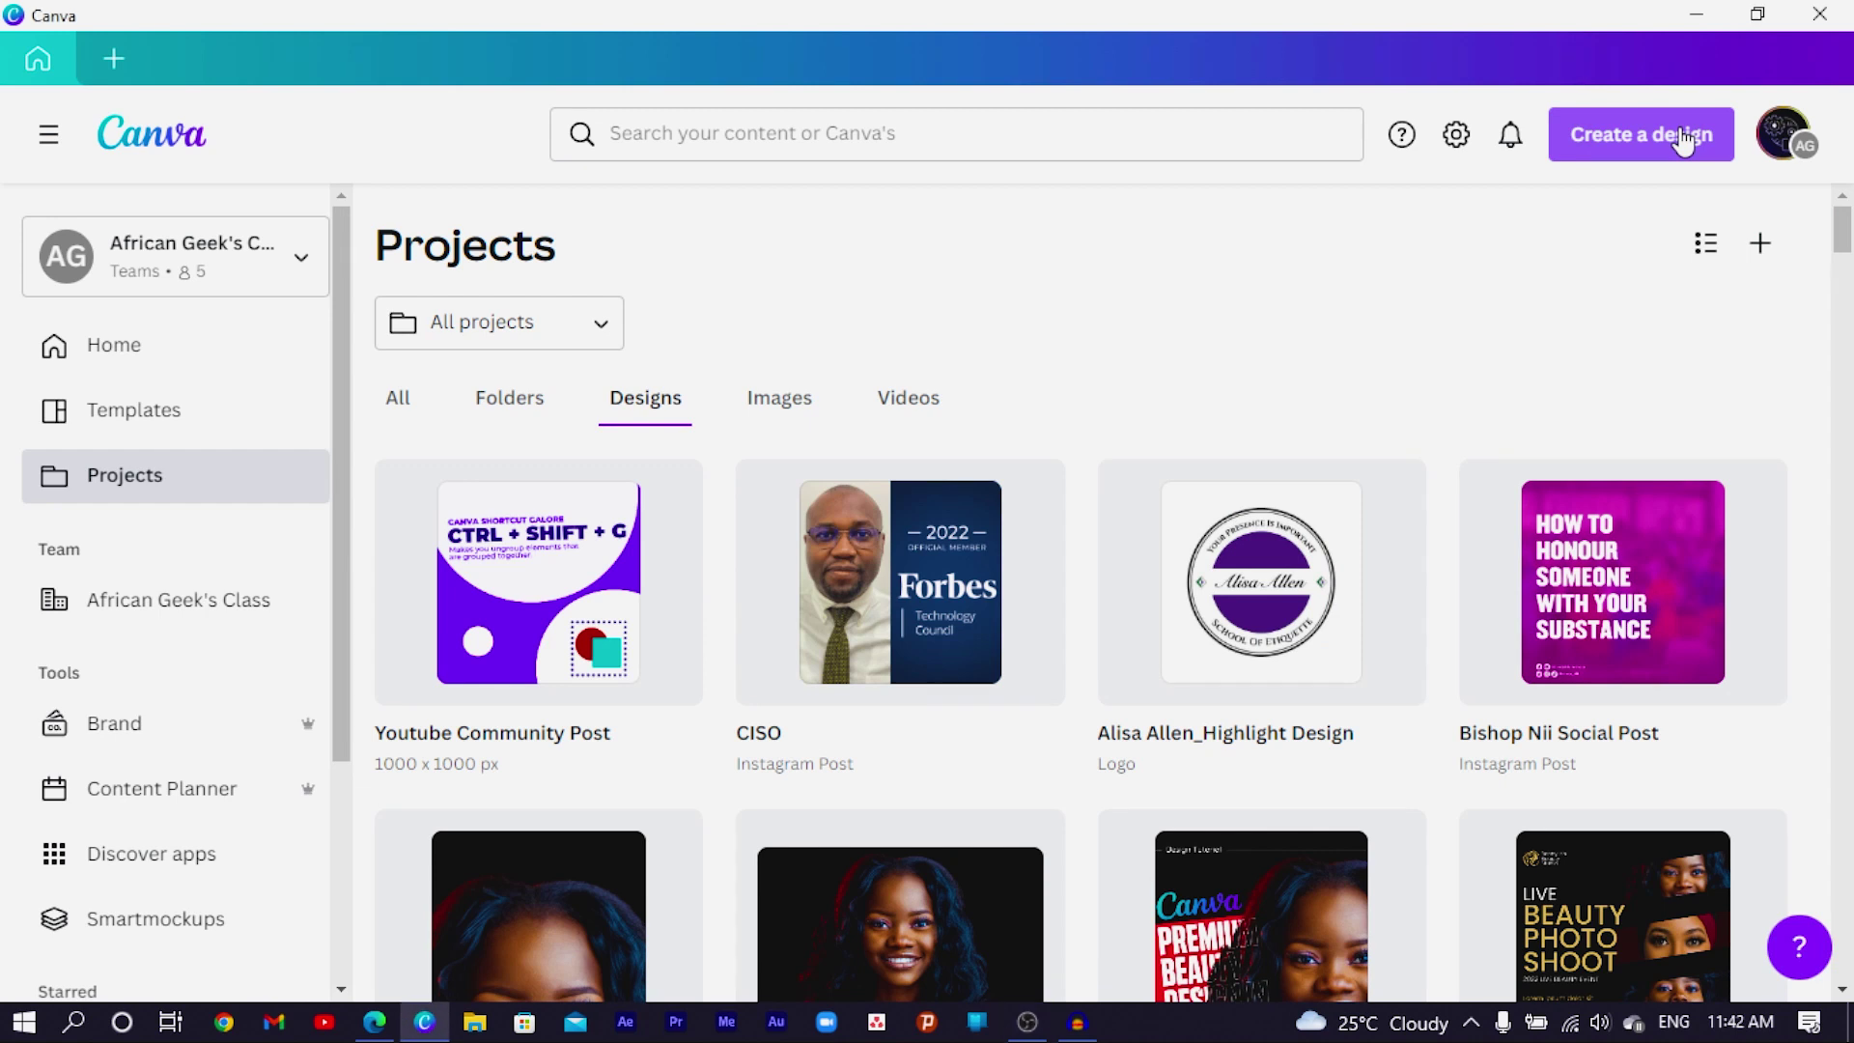
Step: Create a new design using the A4 Document format
{"action": "left_click", "coordinate": [1683, 141]}
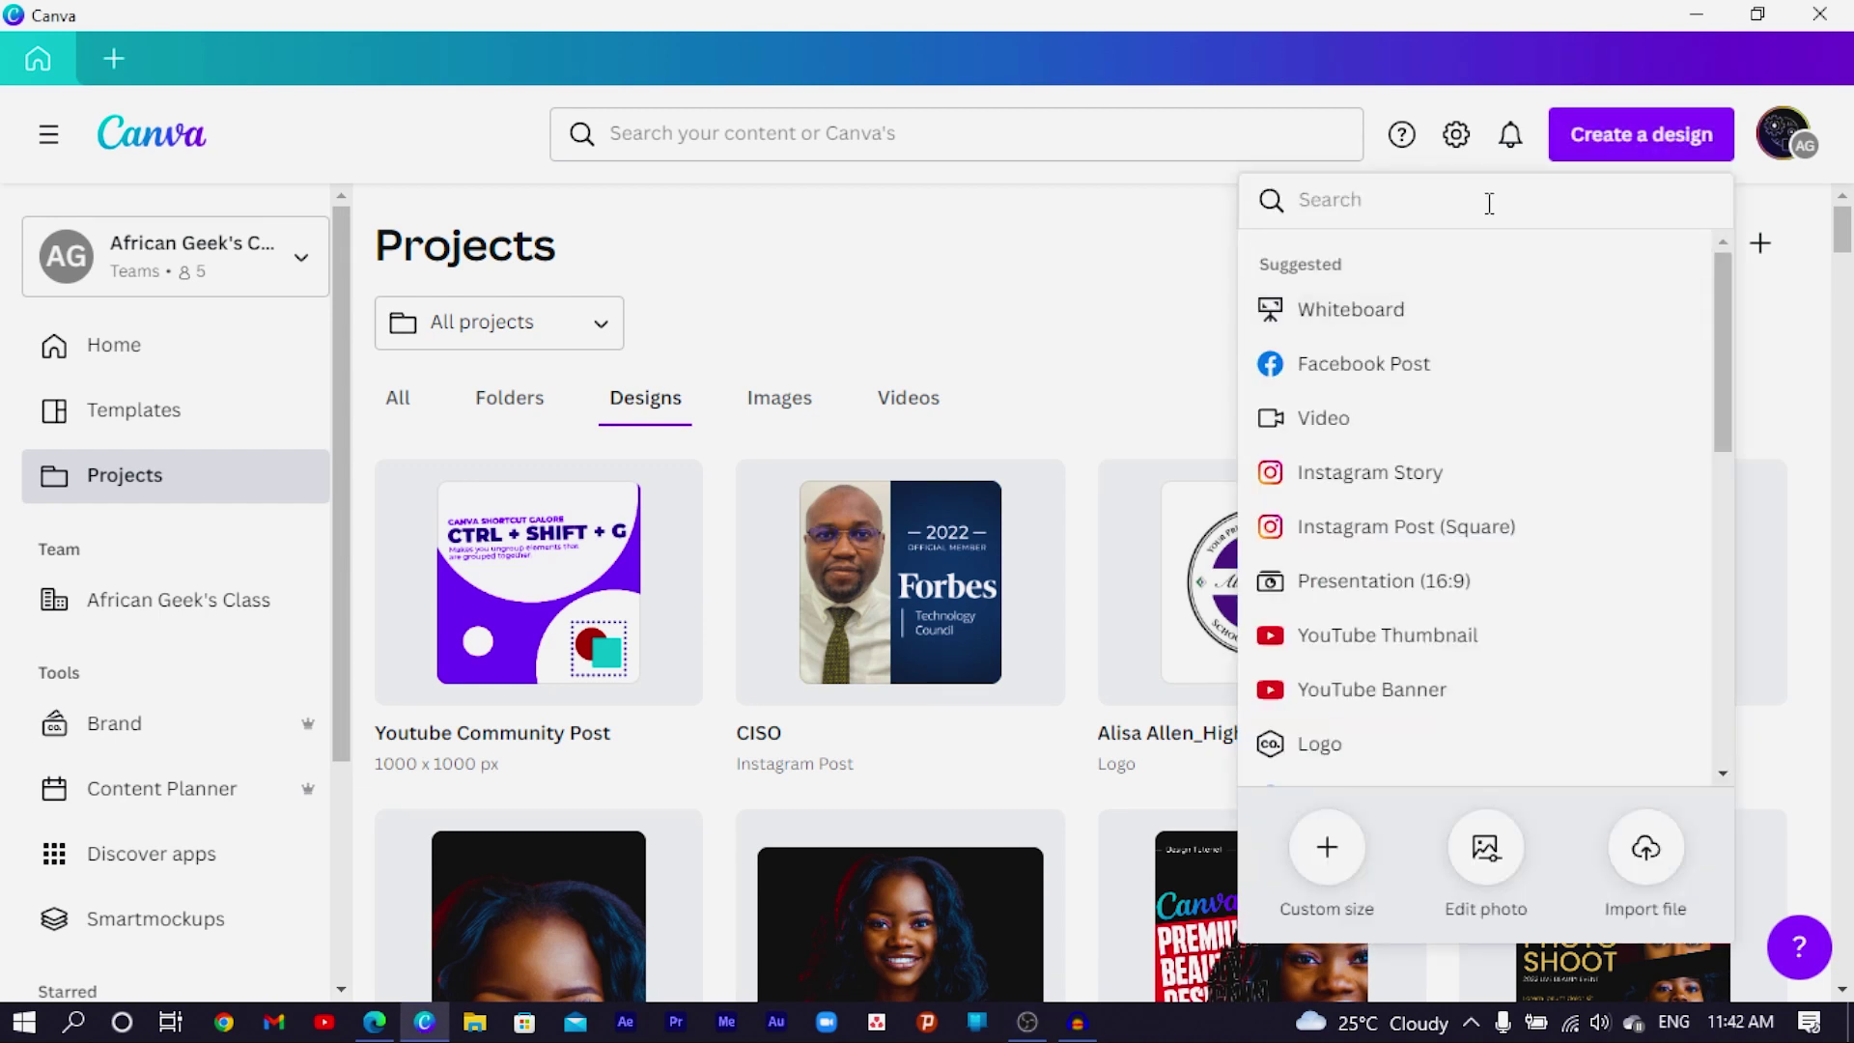
{"action": "type", "text": "a4"}
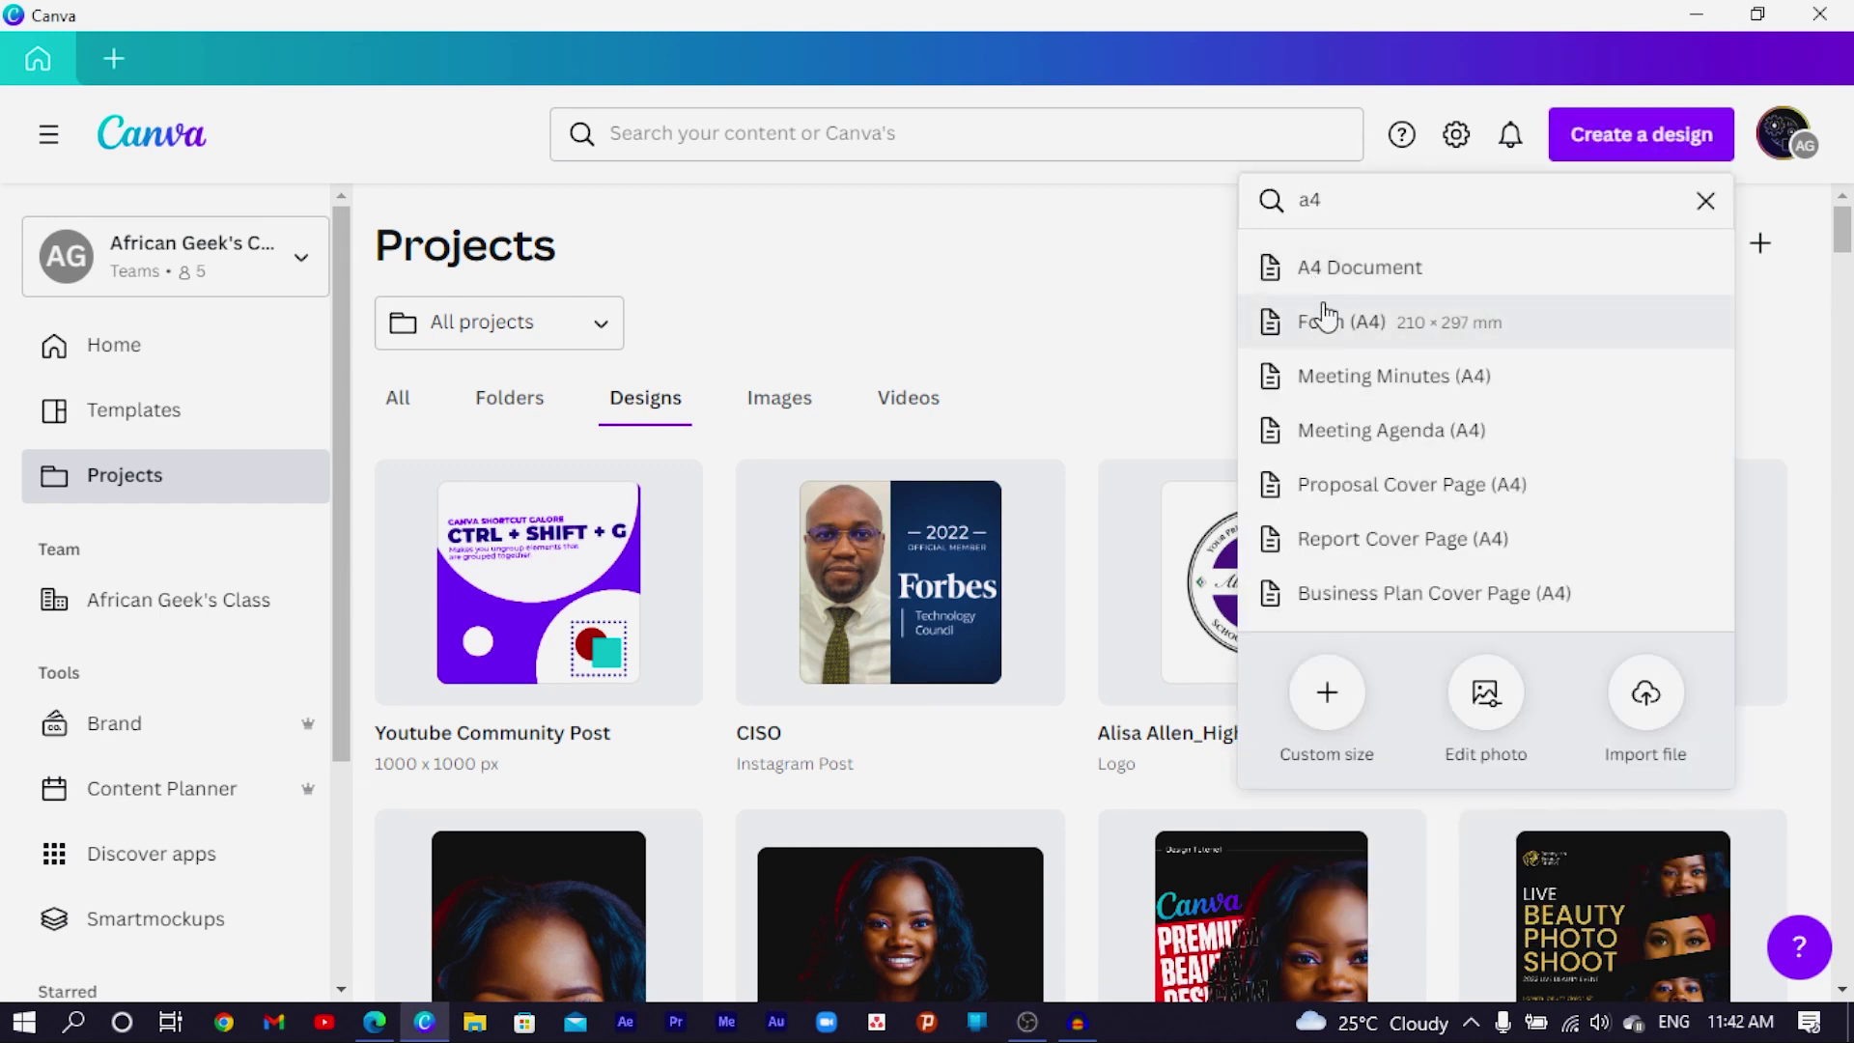
{"action": "left_click", "coordinate": [1331, 278]}
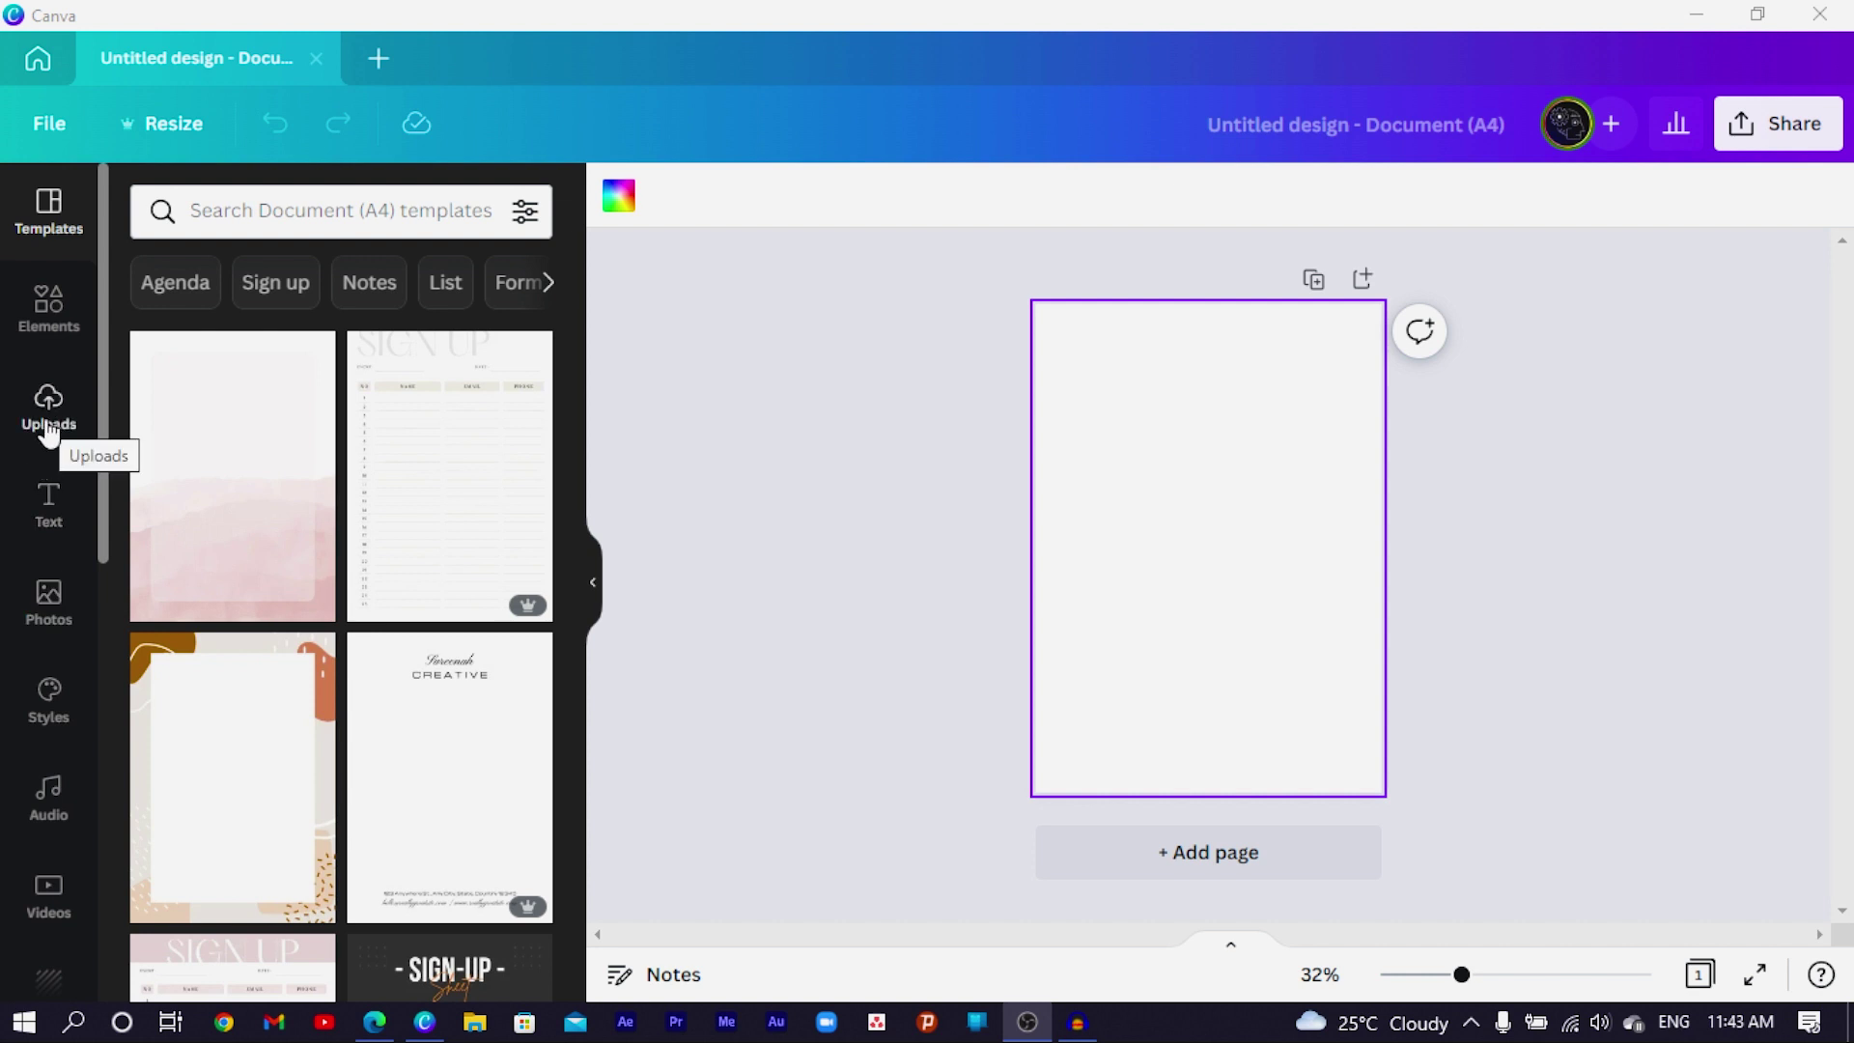
Step: Add a single-cell grid to the page and shrink it to a small portrait tile in the page's upper-left corner
{"action": "left_click", "coordinate": [37, 314]}
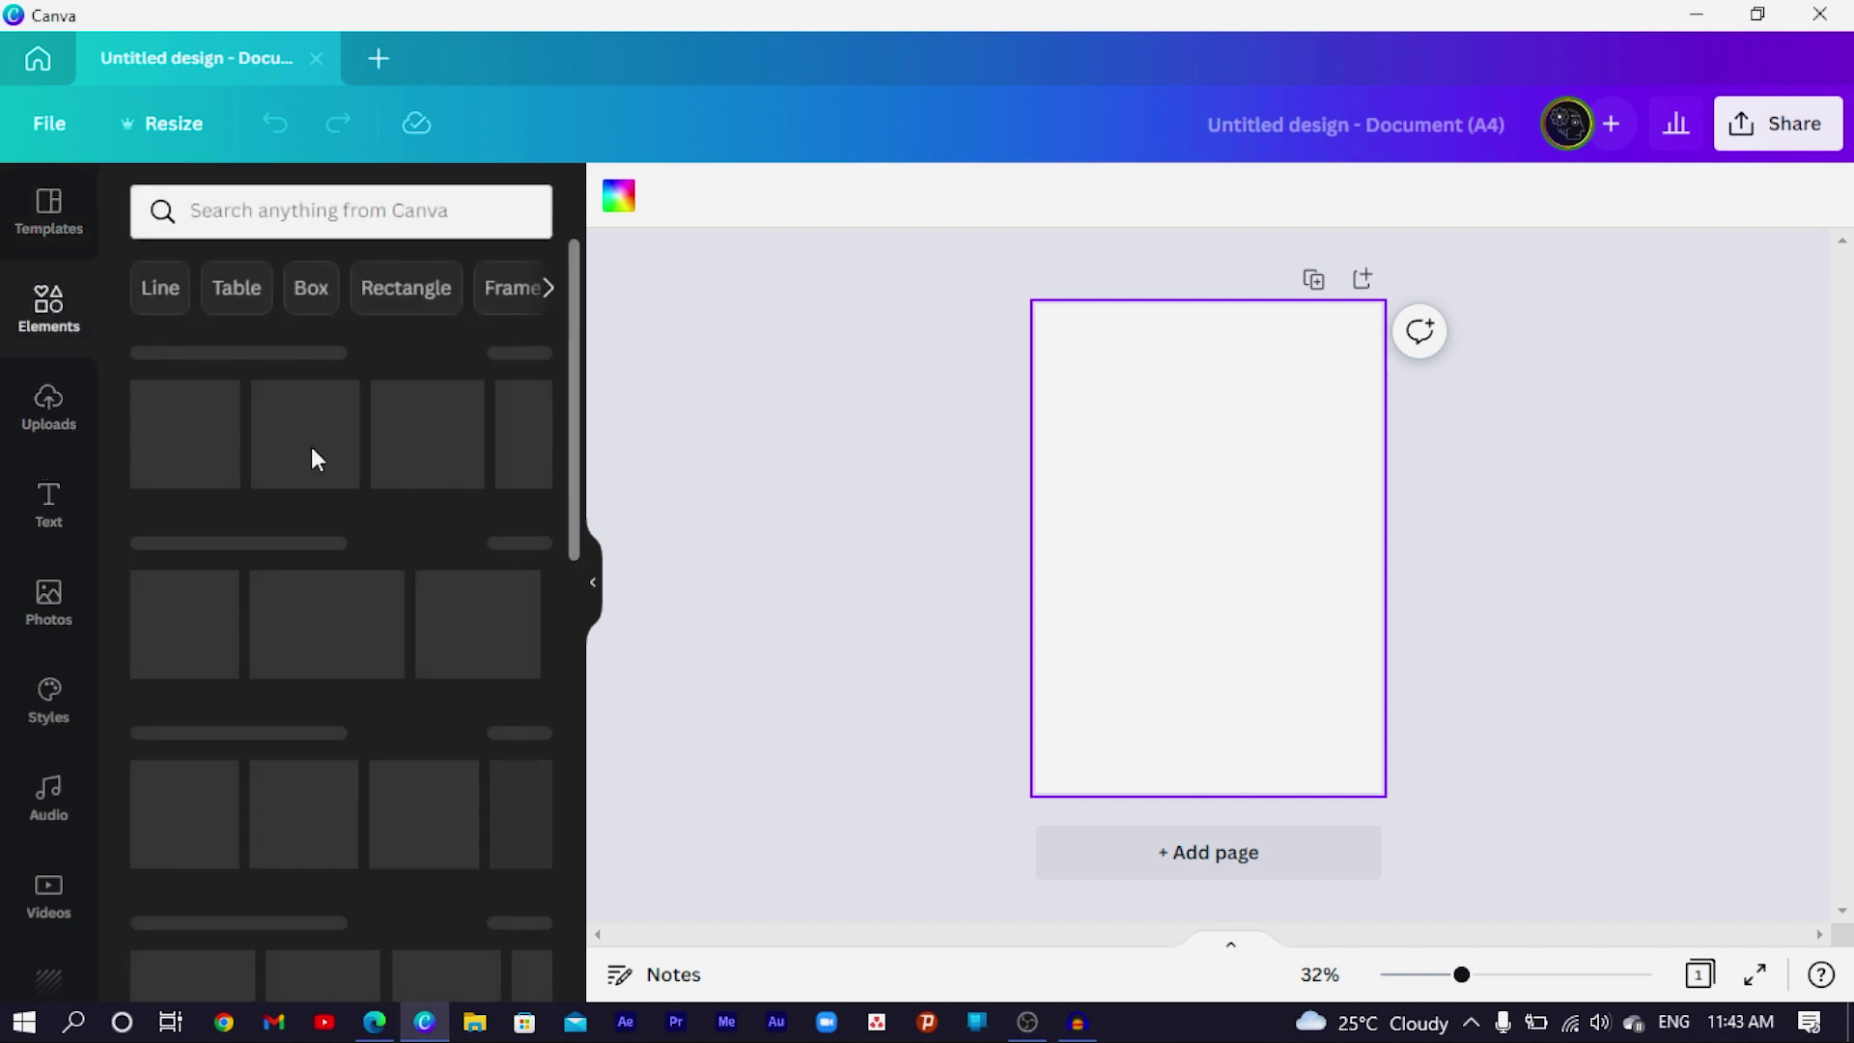
{"action": "scroll", "coordinate": [355, 565], "scroll_direction": "down", "scroll_amount": 7}
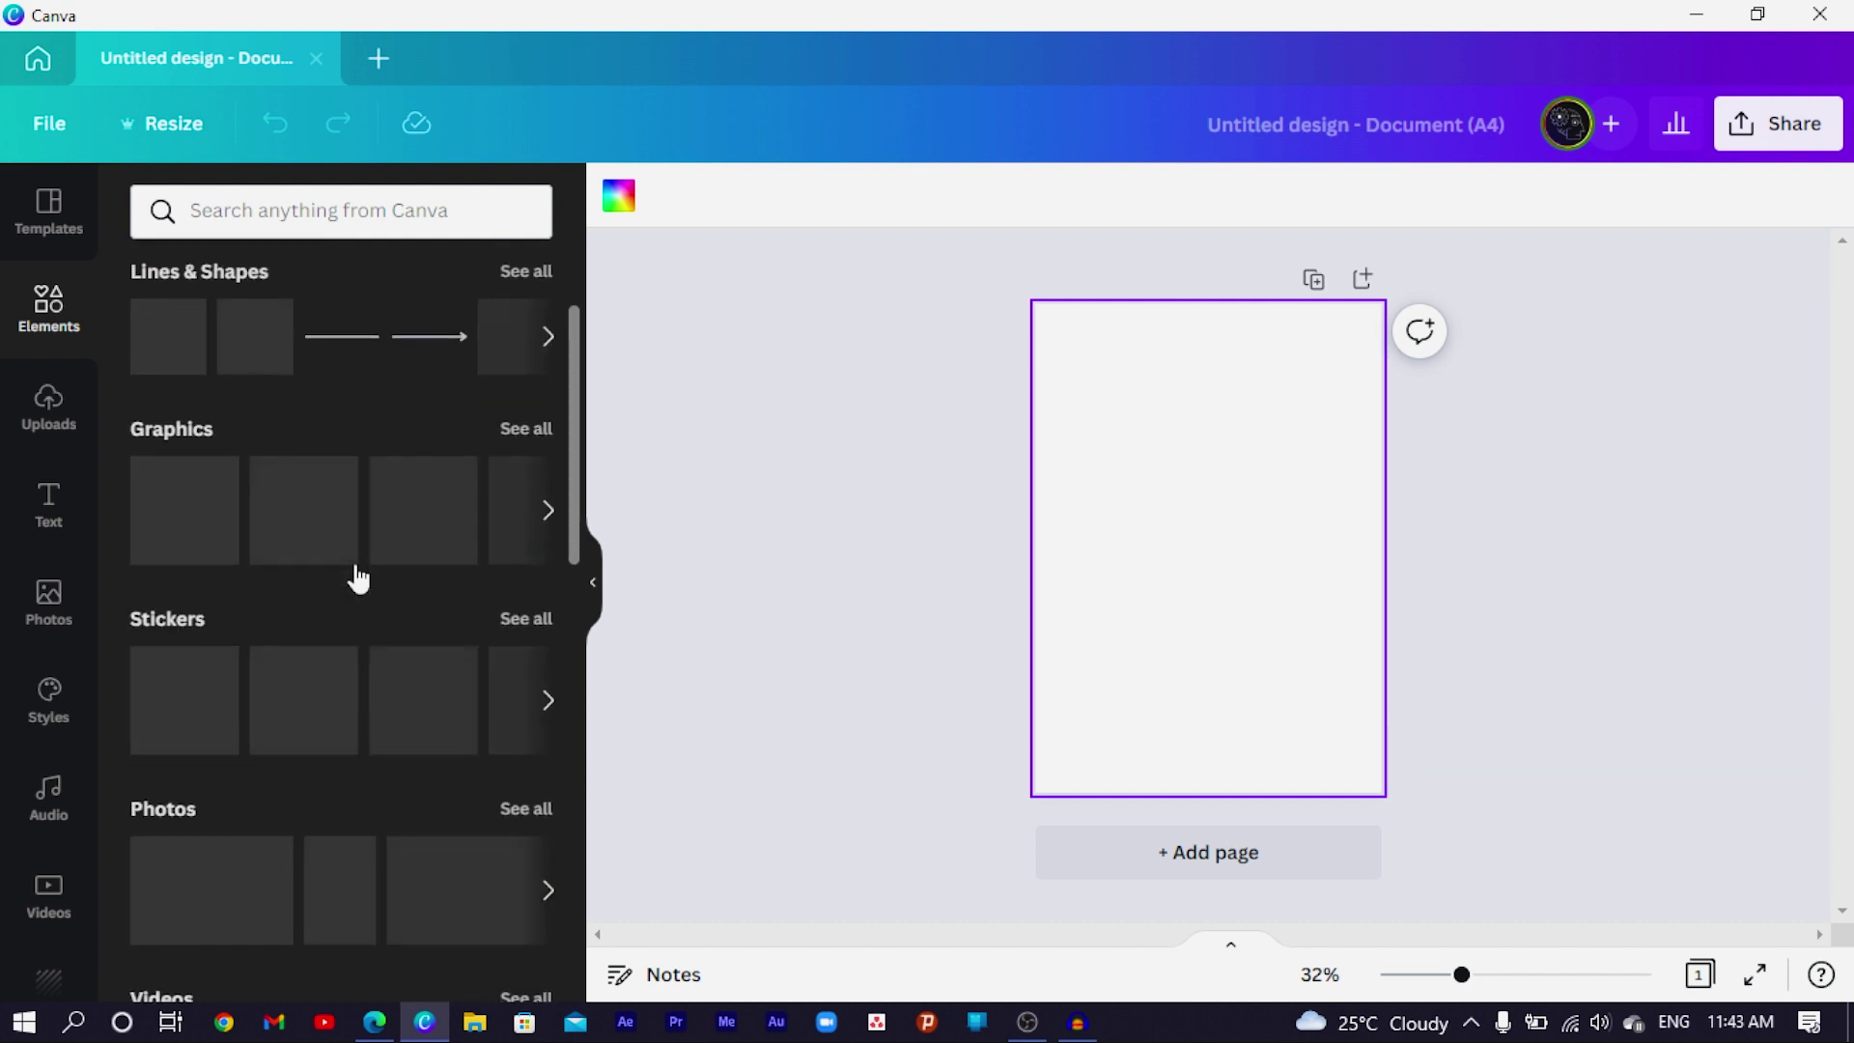
{"action": "scroll", "coordinate": [357, 576], "scroll_direction": "down", "scroll_amount": 10}
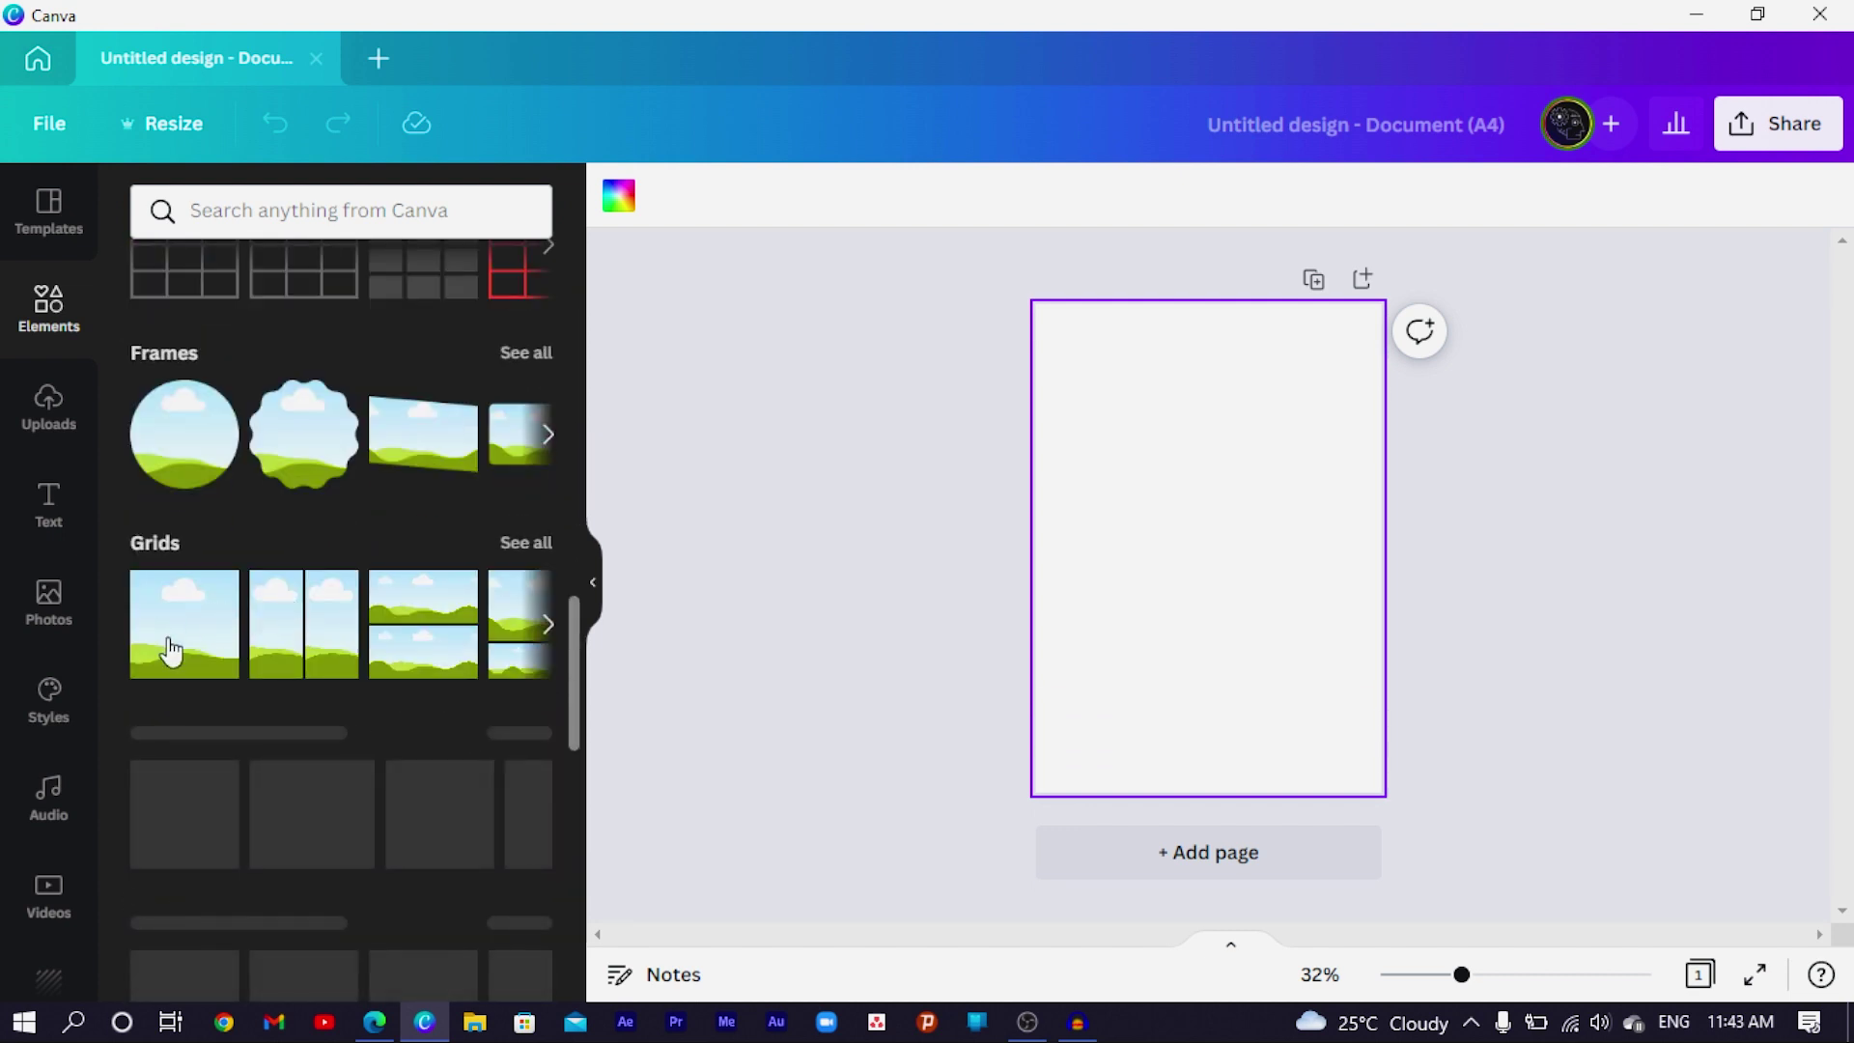
{"action": "left_click_drag", "start_coordinate": [1387, 799], "coordinate": [1160, 517]}
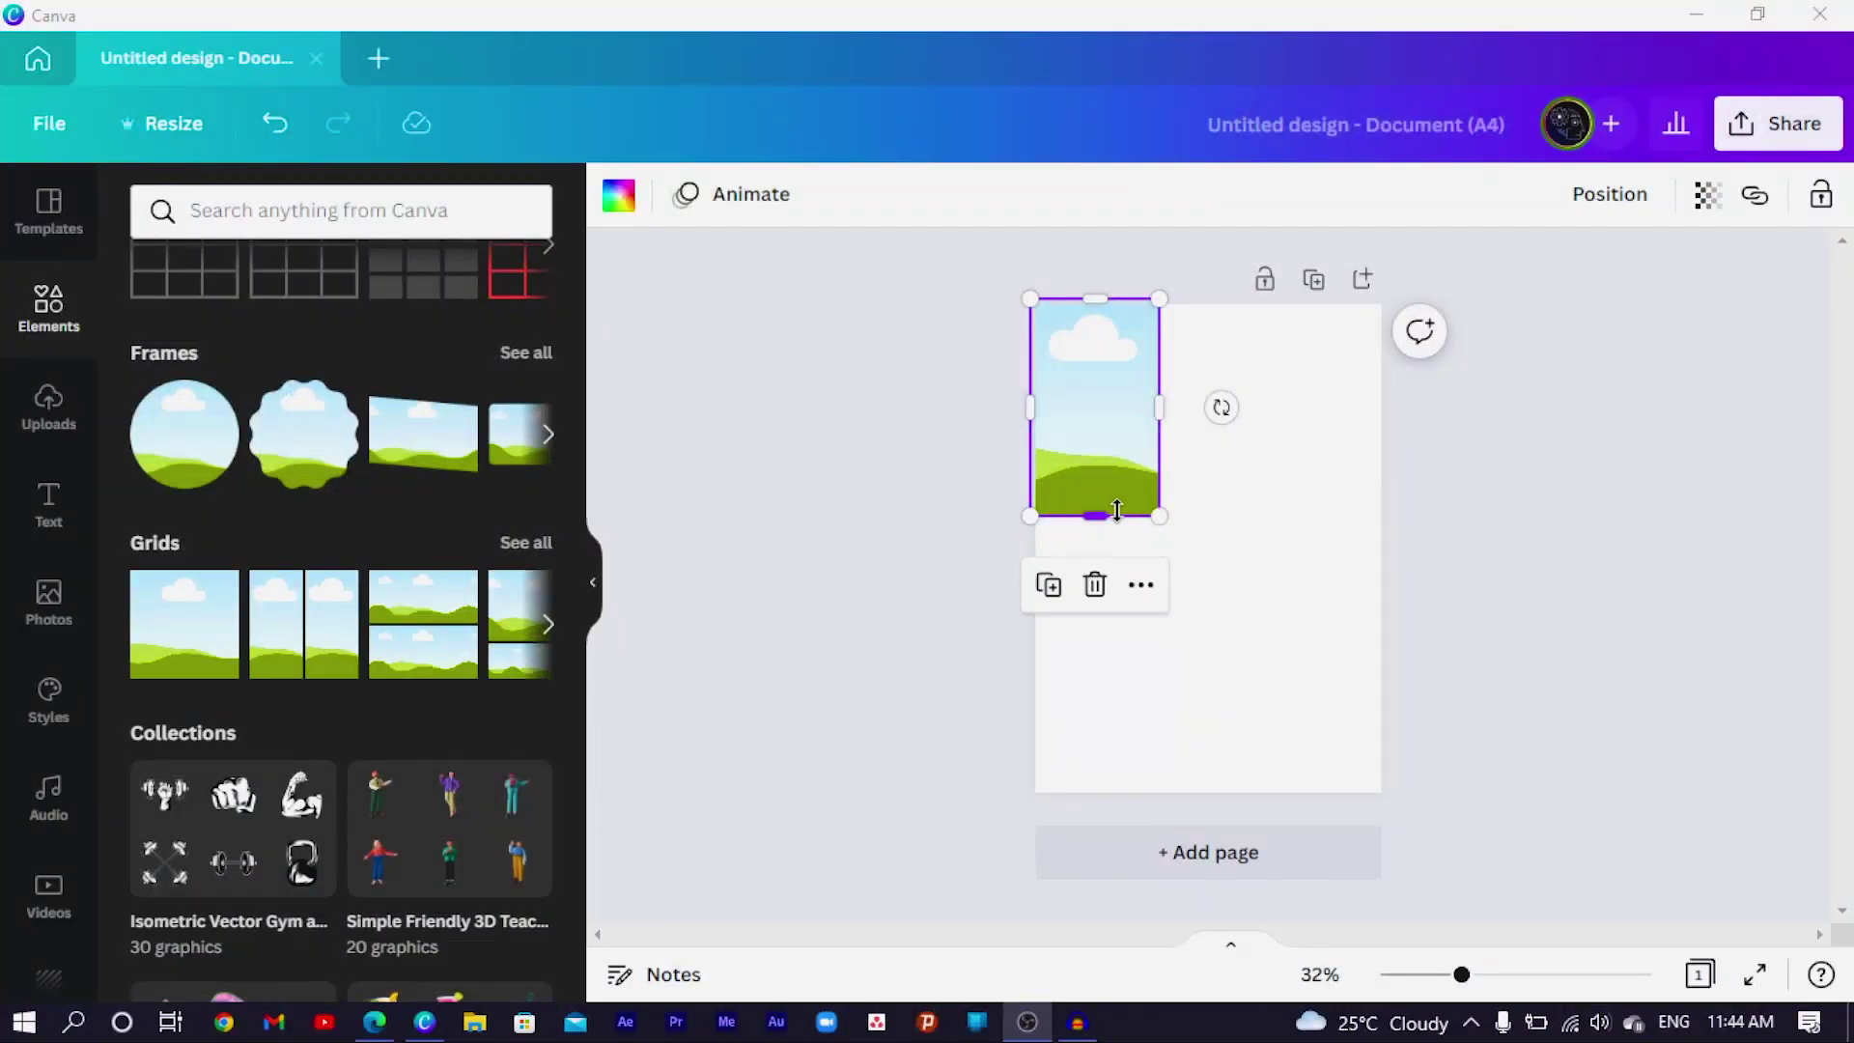
{"action": "left_click_drag", "start_coordinate": [1119, 509], "coordinate": [1105, 457]}
{"action": "left_click_drag", "start_coordinate": [1124, 381], "coordinate": [1125, 381]}
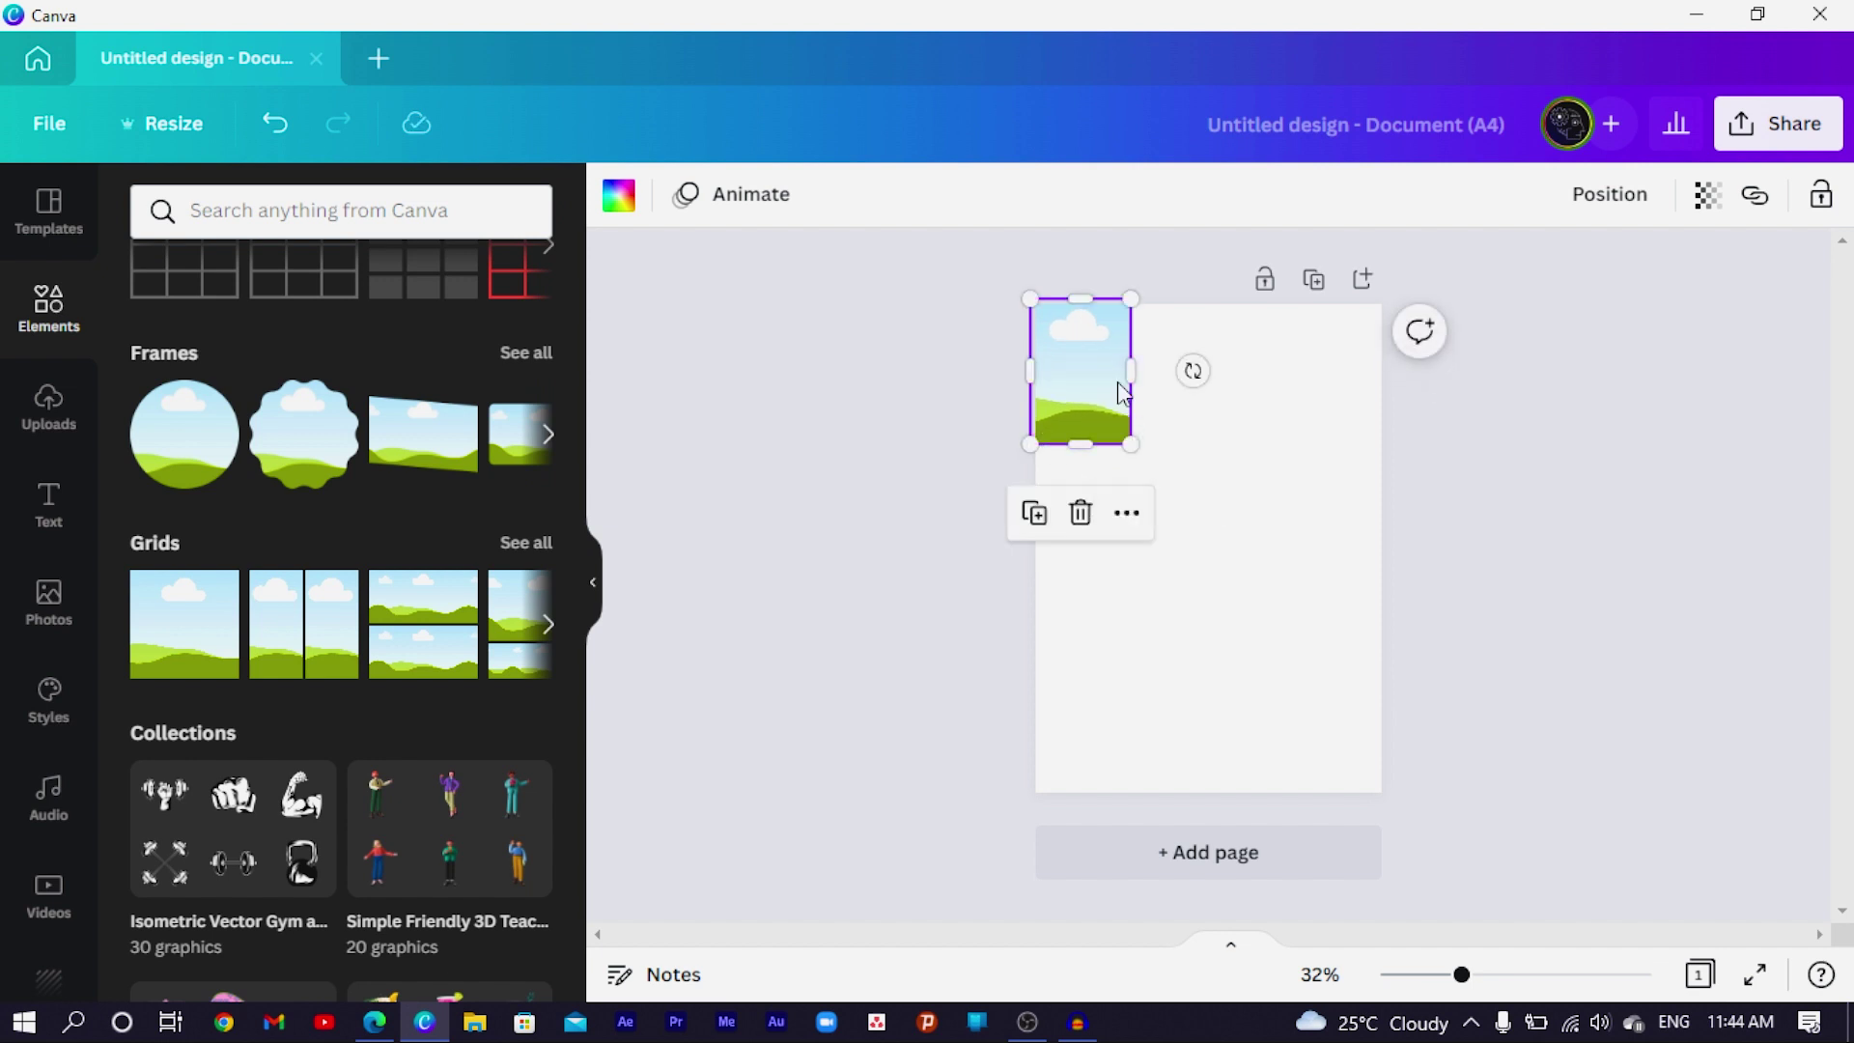
{"action": "left_click", "coordinate": [1148, 467]}
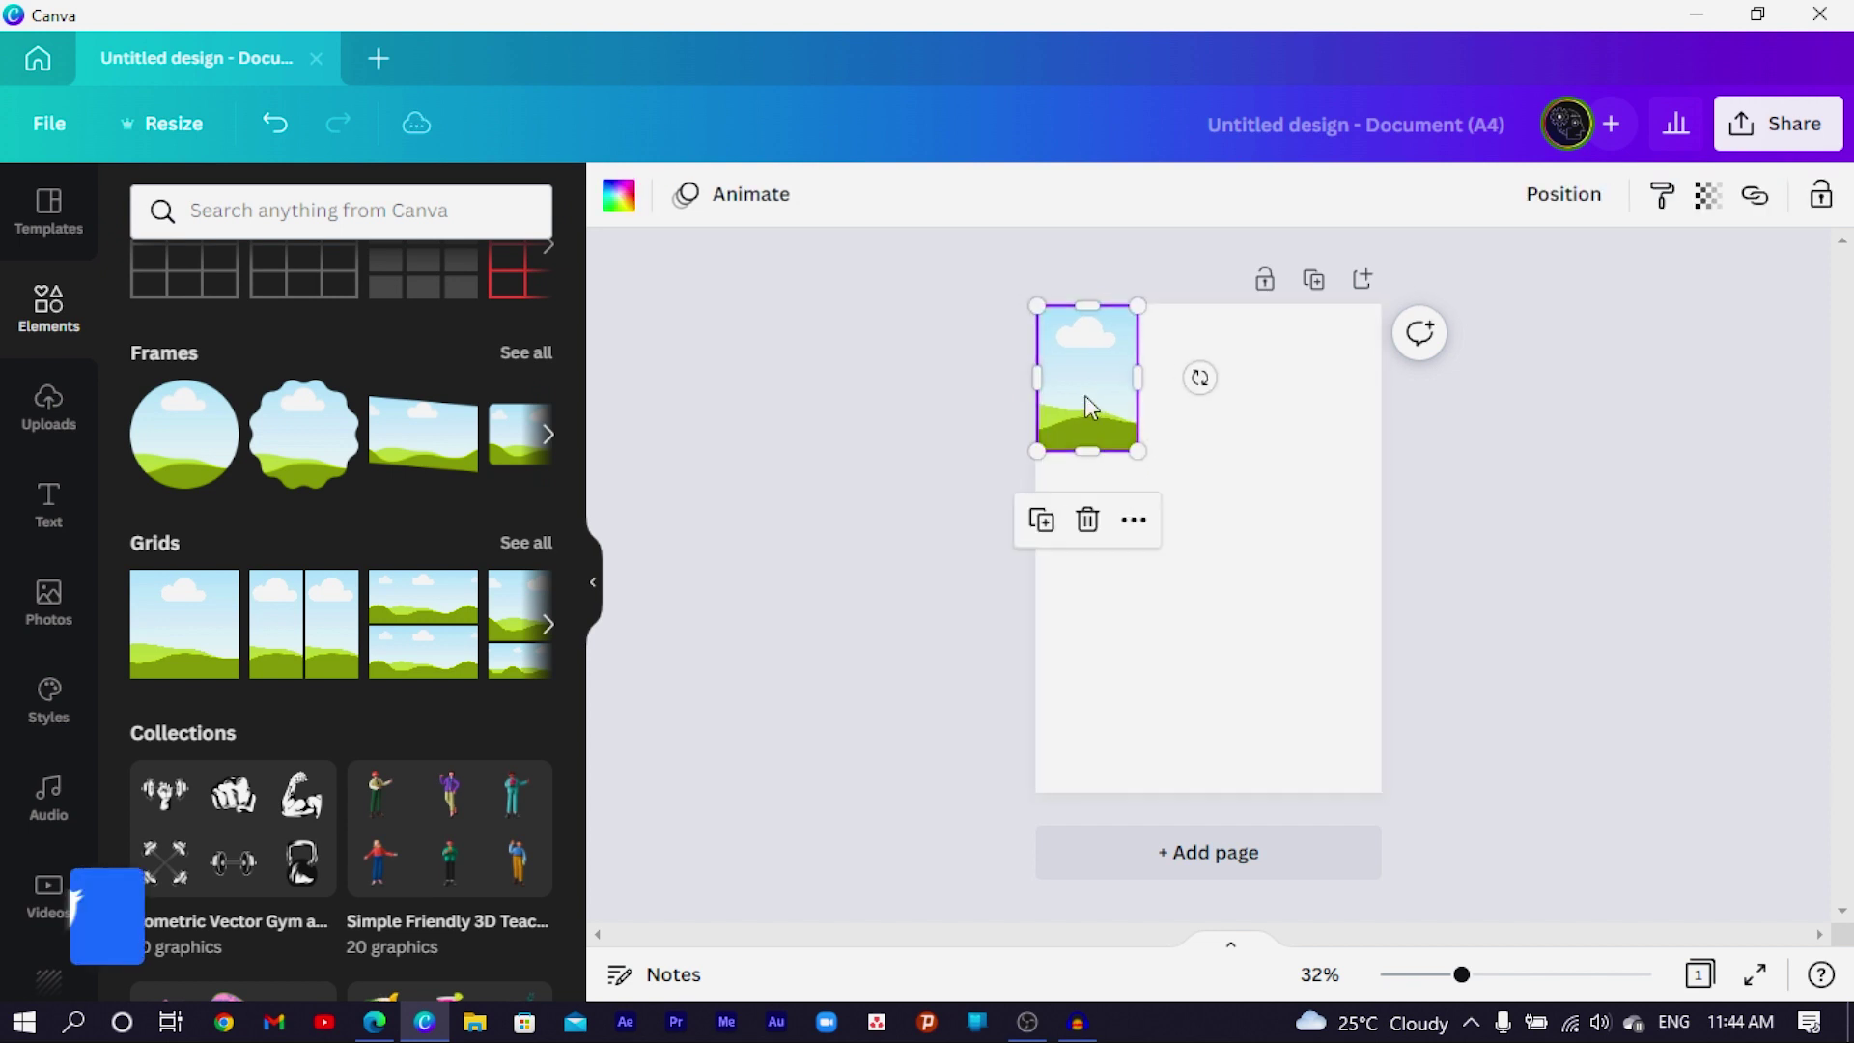
Step: Copy the tile to form a row of three along the page's top edge, with the middle tile shorter than its neighbours
{"action": "left_click_drag", "start_coordinate": [1085, 396], "coordinate": [1210, 489]}
{"action": "left_click_drag", "start_coordinate": [1115, 373], "coordinate": [1172, 364]}
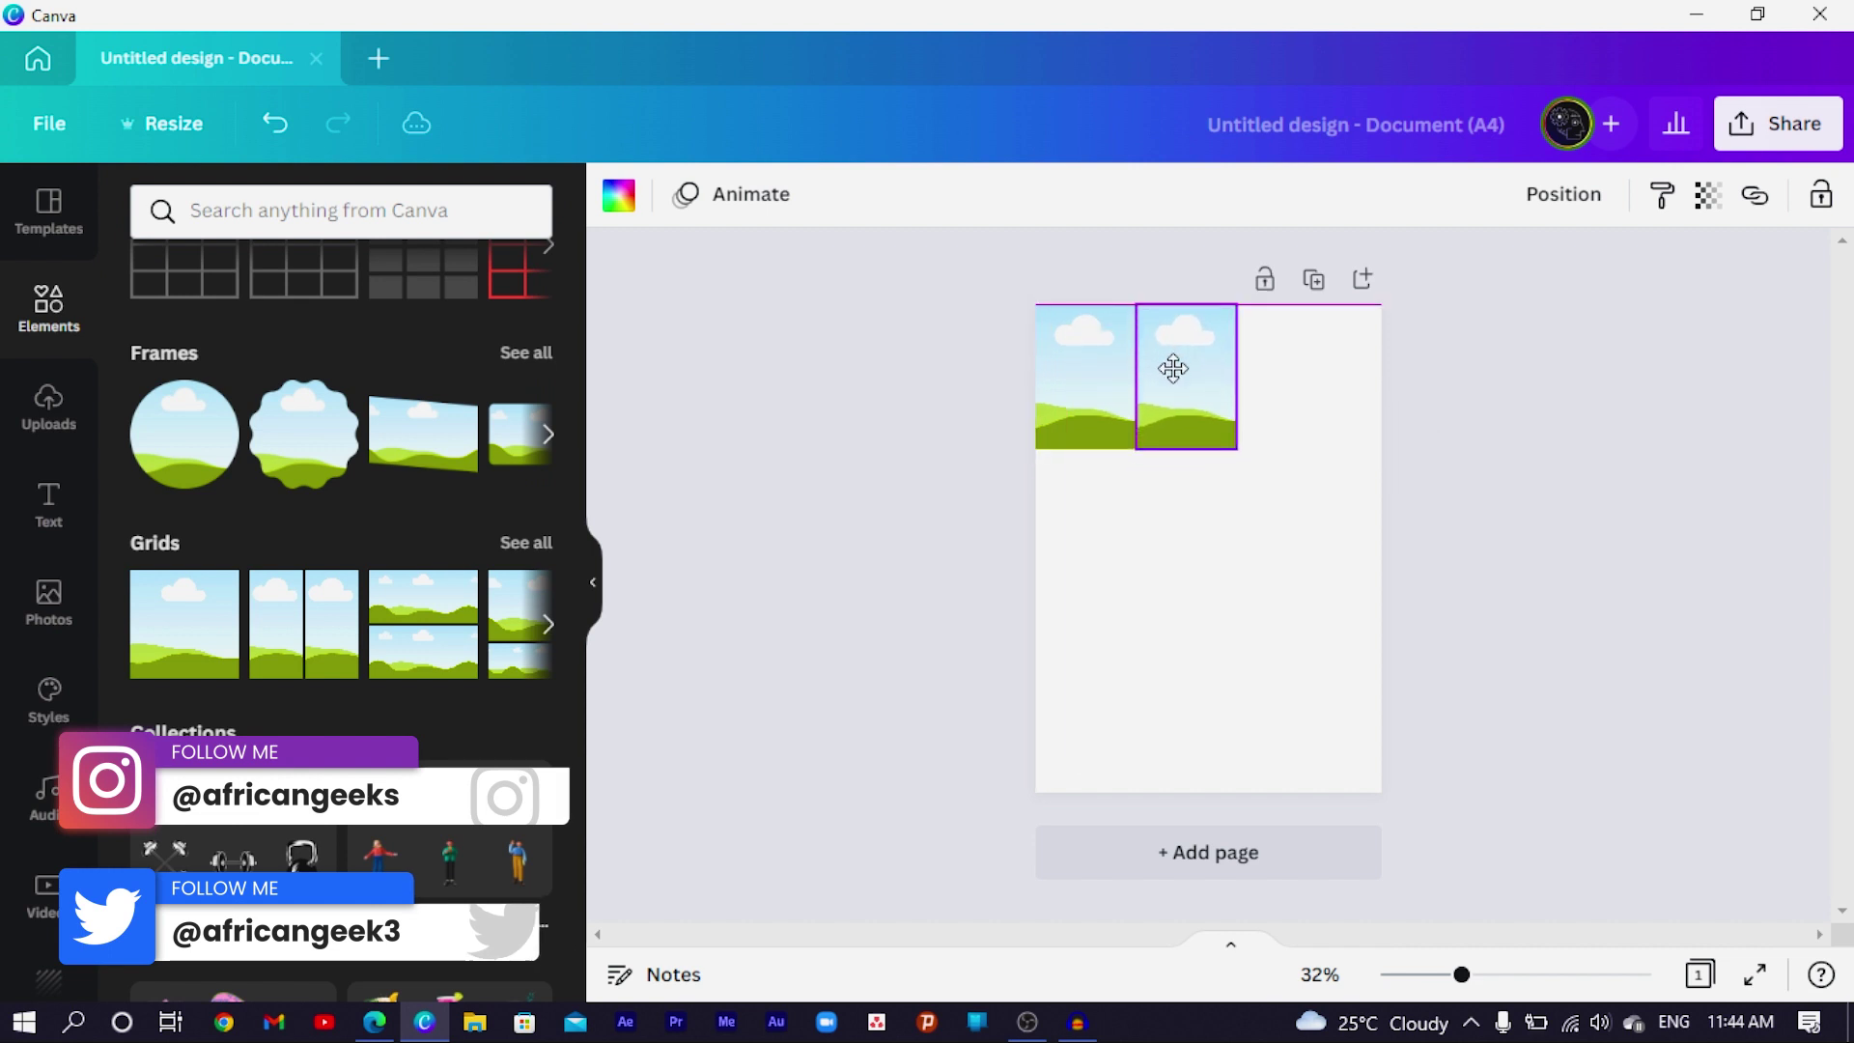
{"action": "left_click_drag", "start_coordinate": [1158, 447], "coordinate": [1262, 425]}
{"action": "left_click", "coordinate": [1076, 426]}
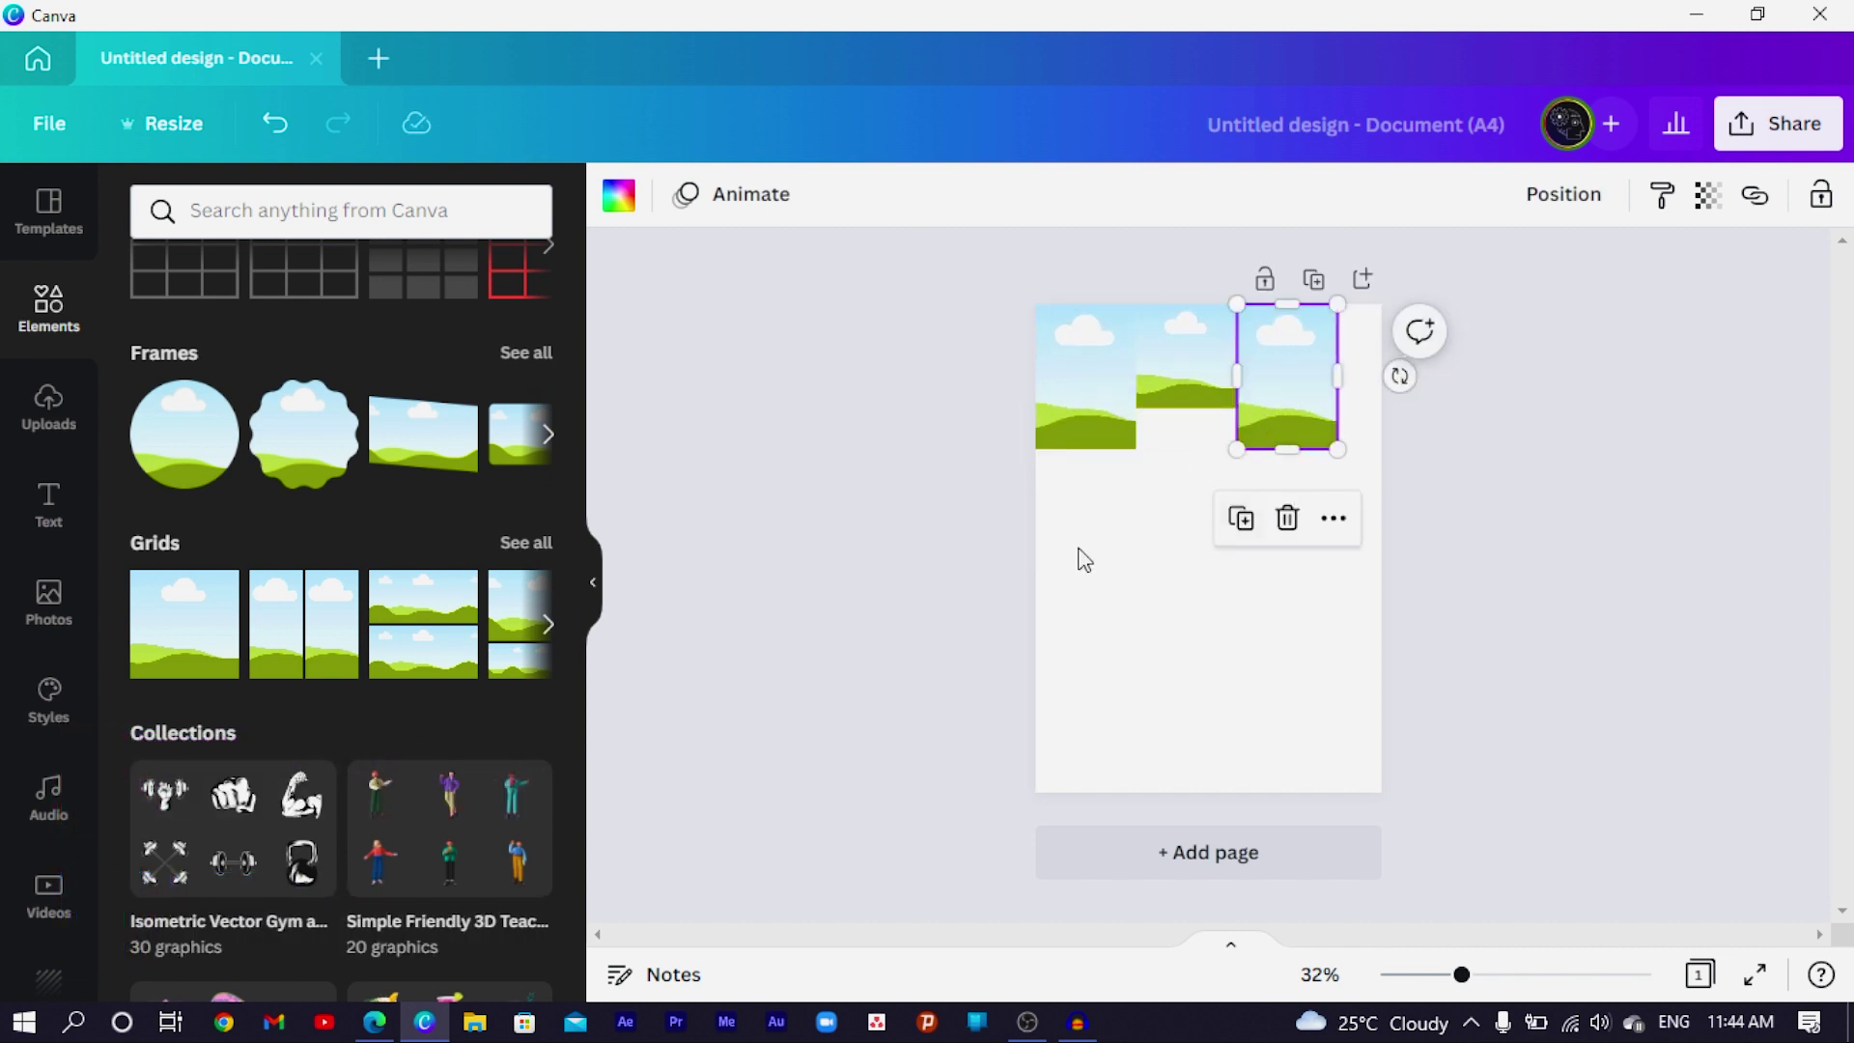
Step: Shrink the three-tile row, add a fourth copy at its end and scale the row to about 210 mm wide to span the page
{"action": "left_click_drag", "start_coordinate": [1052, 526], "coordinate": [1213, 550]}
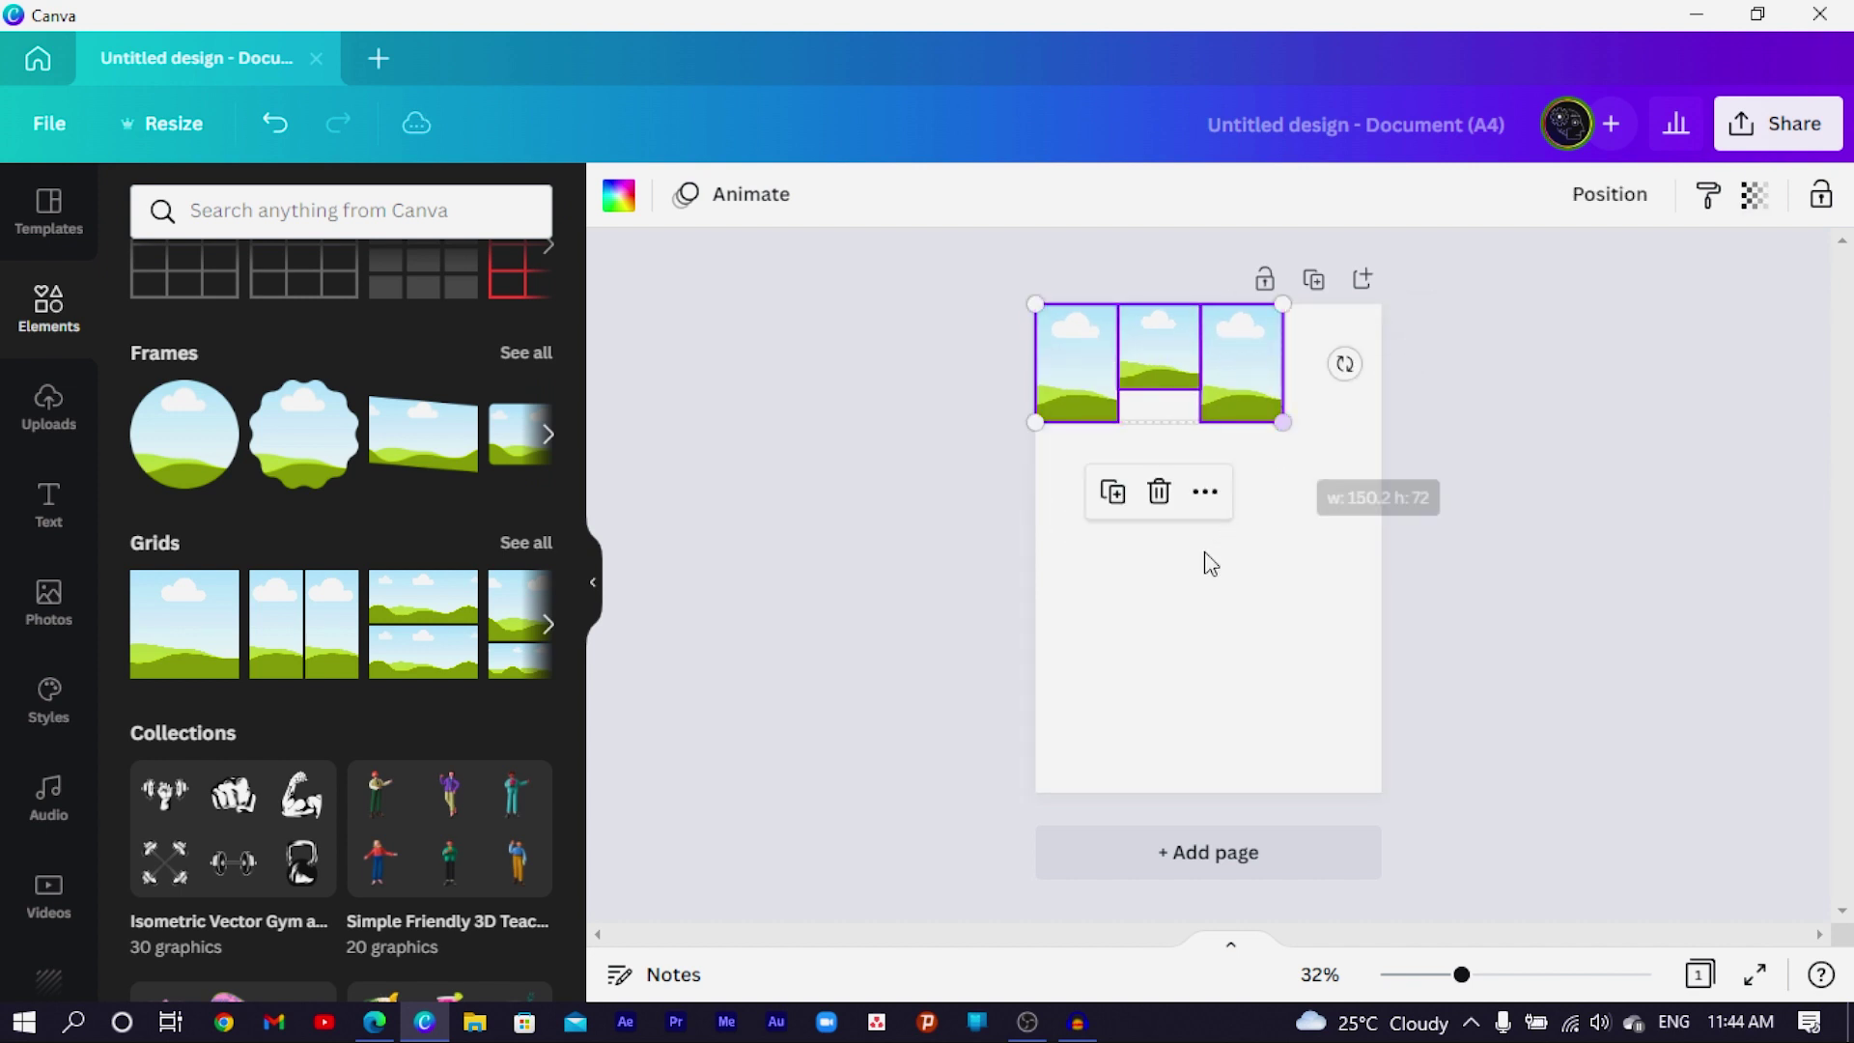
{"action": "left_click", "coordinate": [1137, 480]}
{"action": "left_click", "coordinate": [1082, 401]}
{"action": "left_click_drag", "start_coordinate": [1080, 396], "coordinate": [1315, 388]}
{"action": "left_click_drag", "start_coordinate": [1127, 471], "coordinate": [1382, 431]}
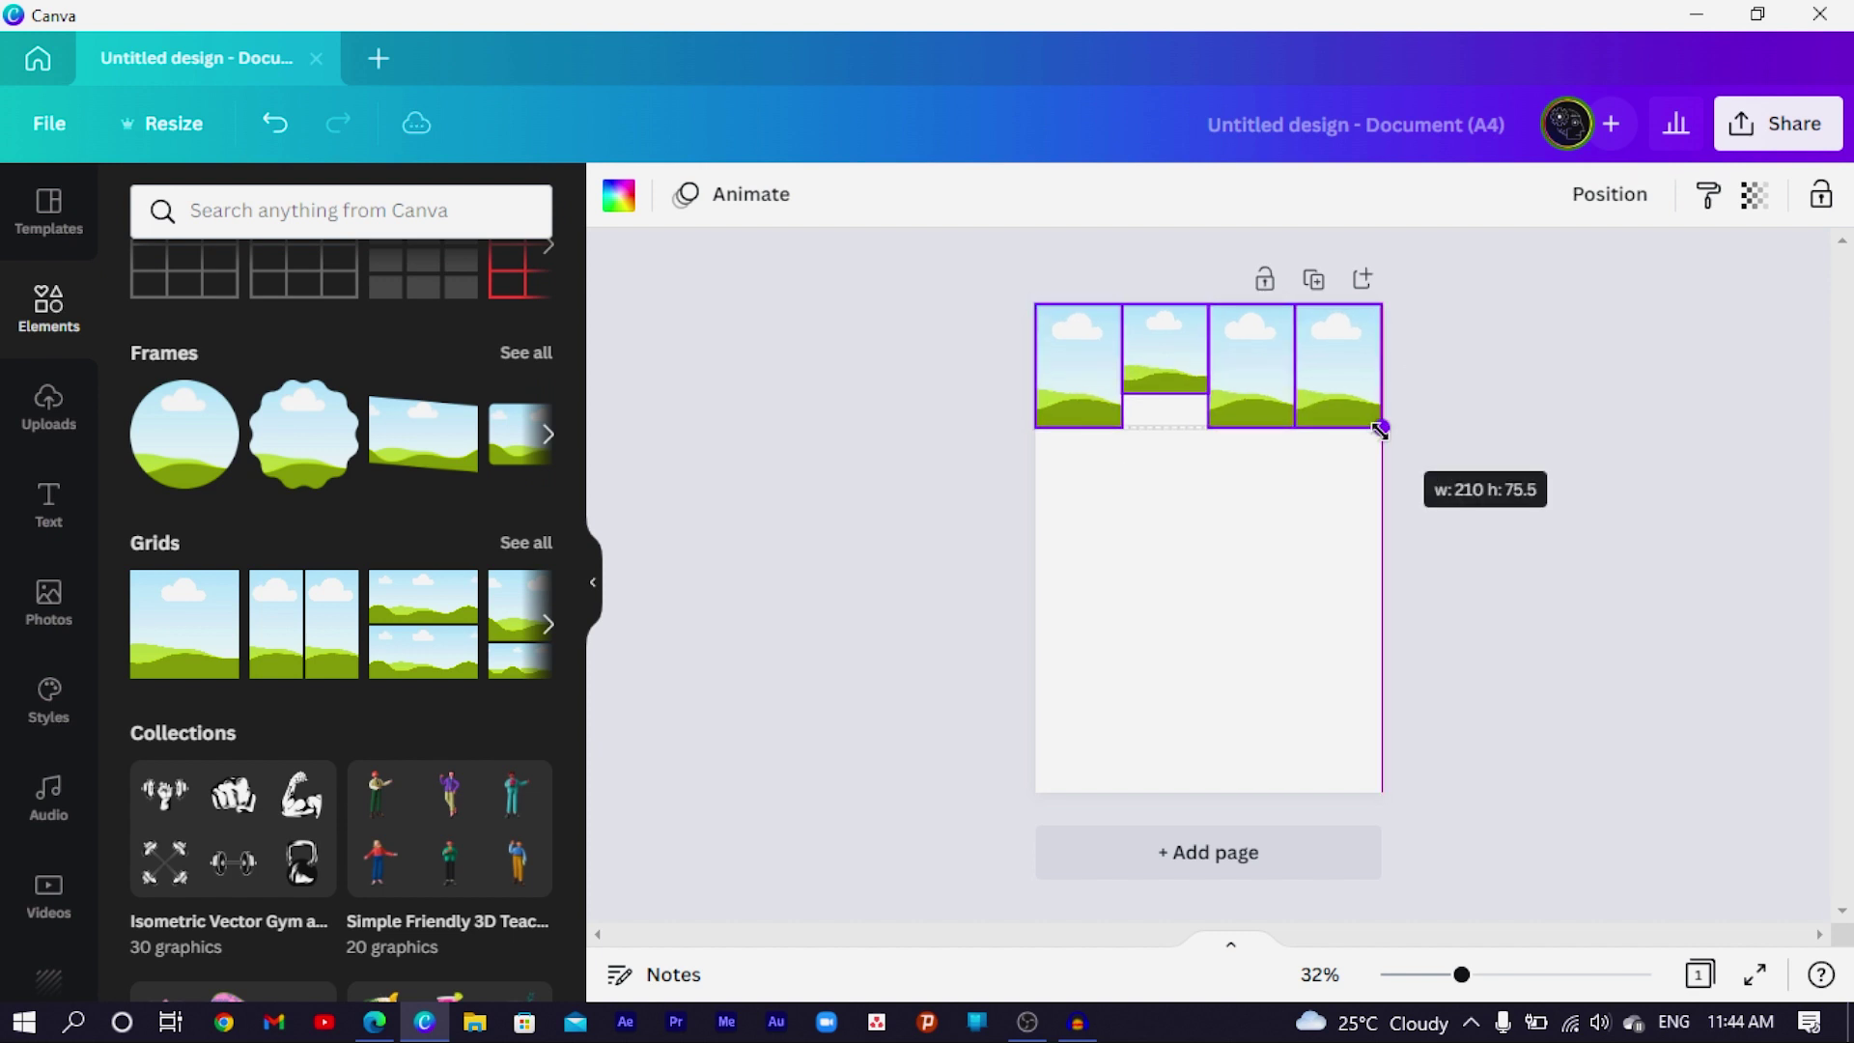
Step: Shorten the fourth tile and place a short copy beneath the first tile and a tall copy beneath the second
{"action": "left_click", "coordinate": [1357, 420]}
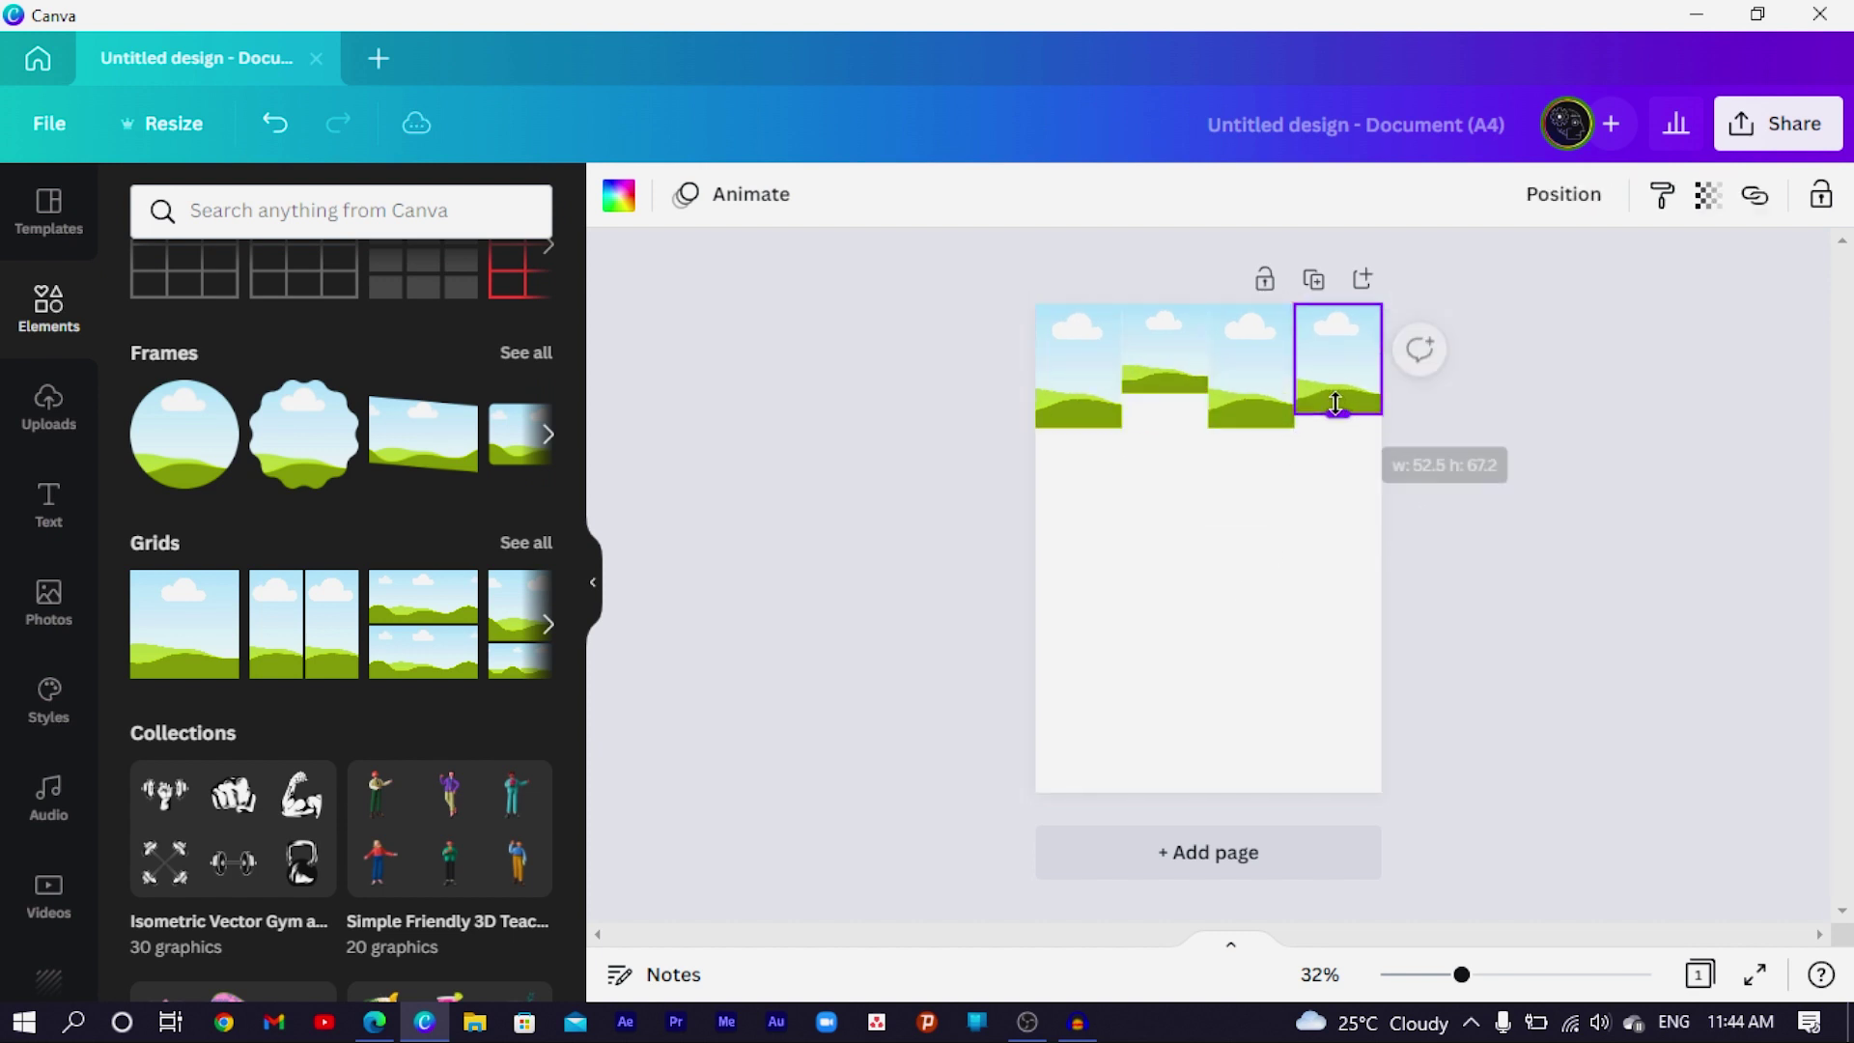
{"action": "scroll", "coordinate": [1109, 560], "scroll_direction": "up", "scroll_amount": 5, "text": "ctrl"}
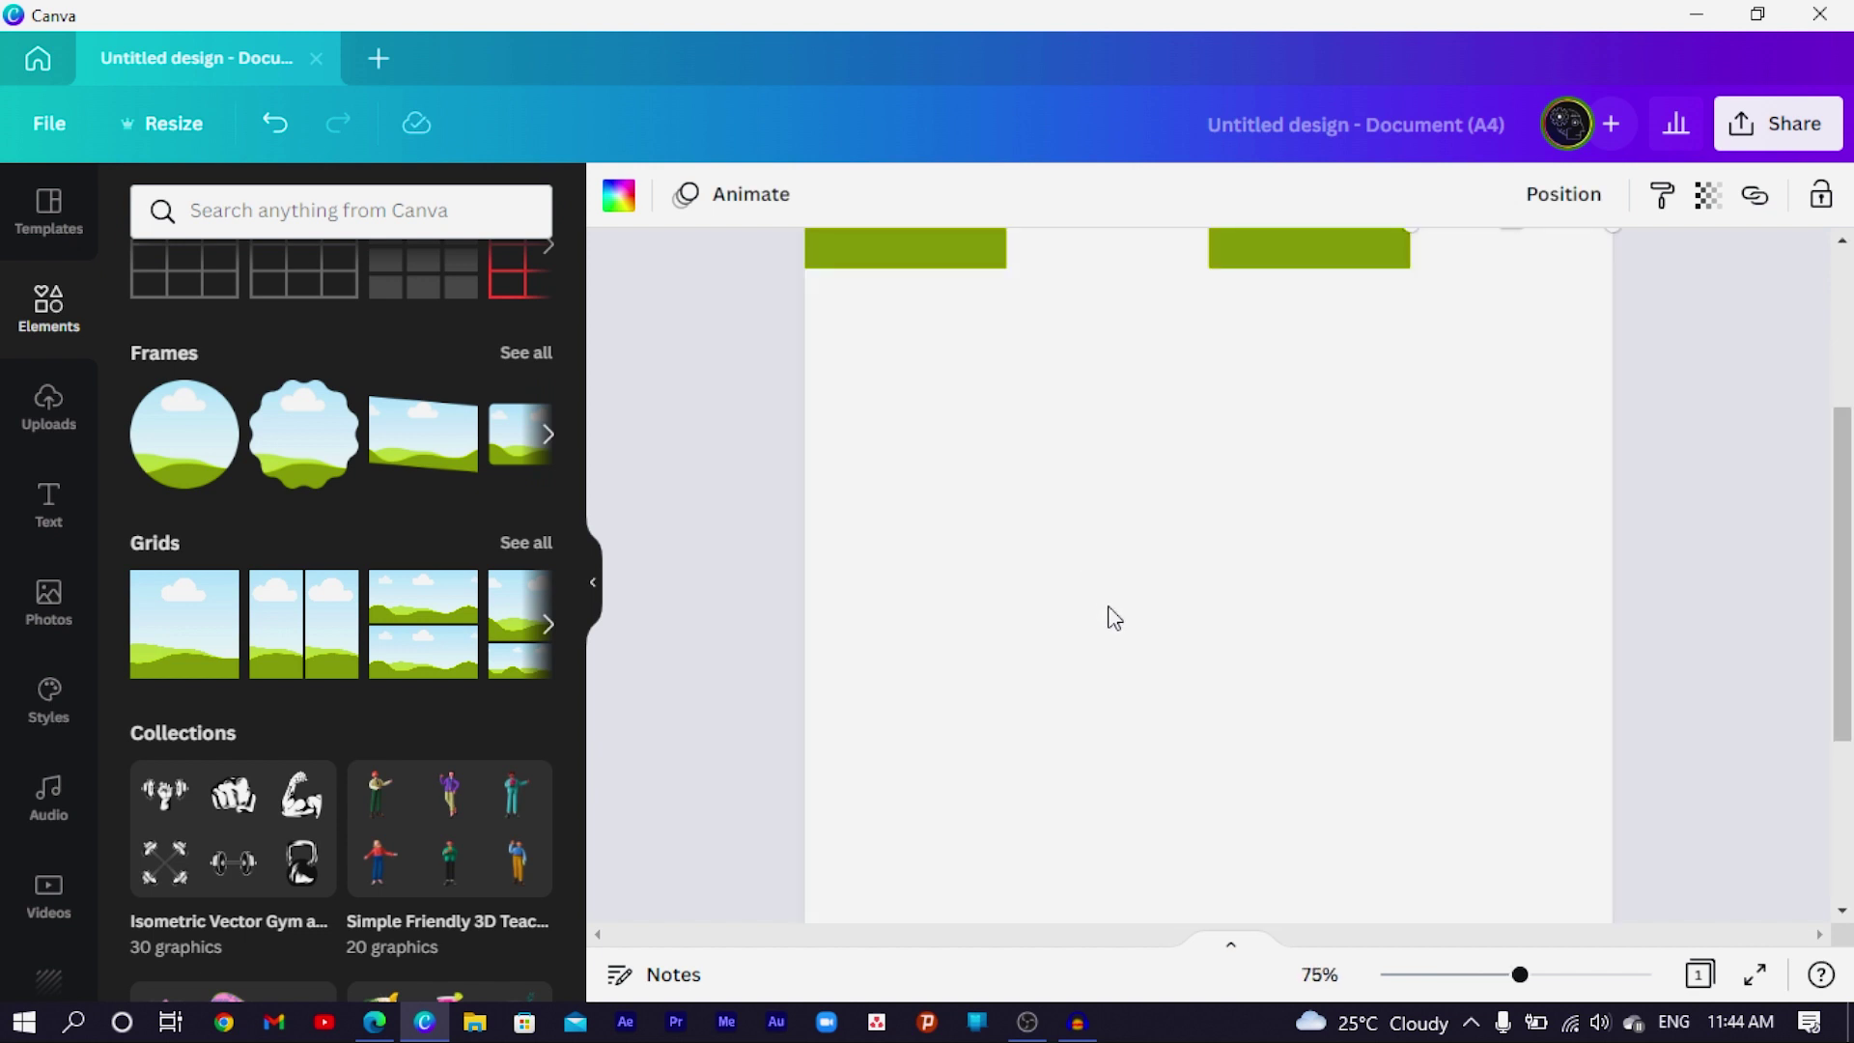
{"action": "left_click", "coordinate": [1086, 467]}
{"action": "left_click_drag", "start_coordinate": [1081, 478], "coordinate": [891, 689]}
{"action": "left_click_drag", "start_coordinate": [1084, 464], "coordinate": [1115, 629]}
Step: Duplicate the fourth tile, place the copy beneath the third tile and shorten it to line up with the second row's lower edge
{"action": "left_click", "coordinate": [1512, 480]}
{"action": "key", "text": "ctrl+d"}
{"action": "left_click_drag", "start_coordinate": [1515, 483], "coordinate": [1301, 760]}
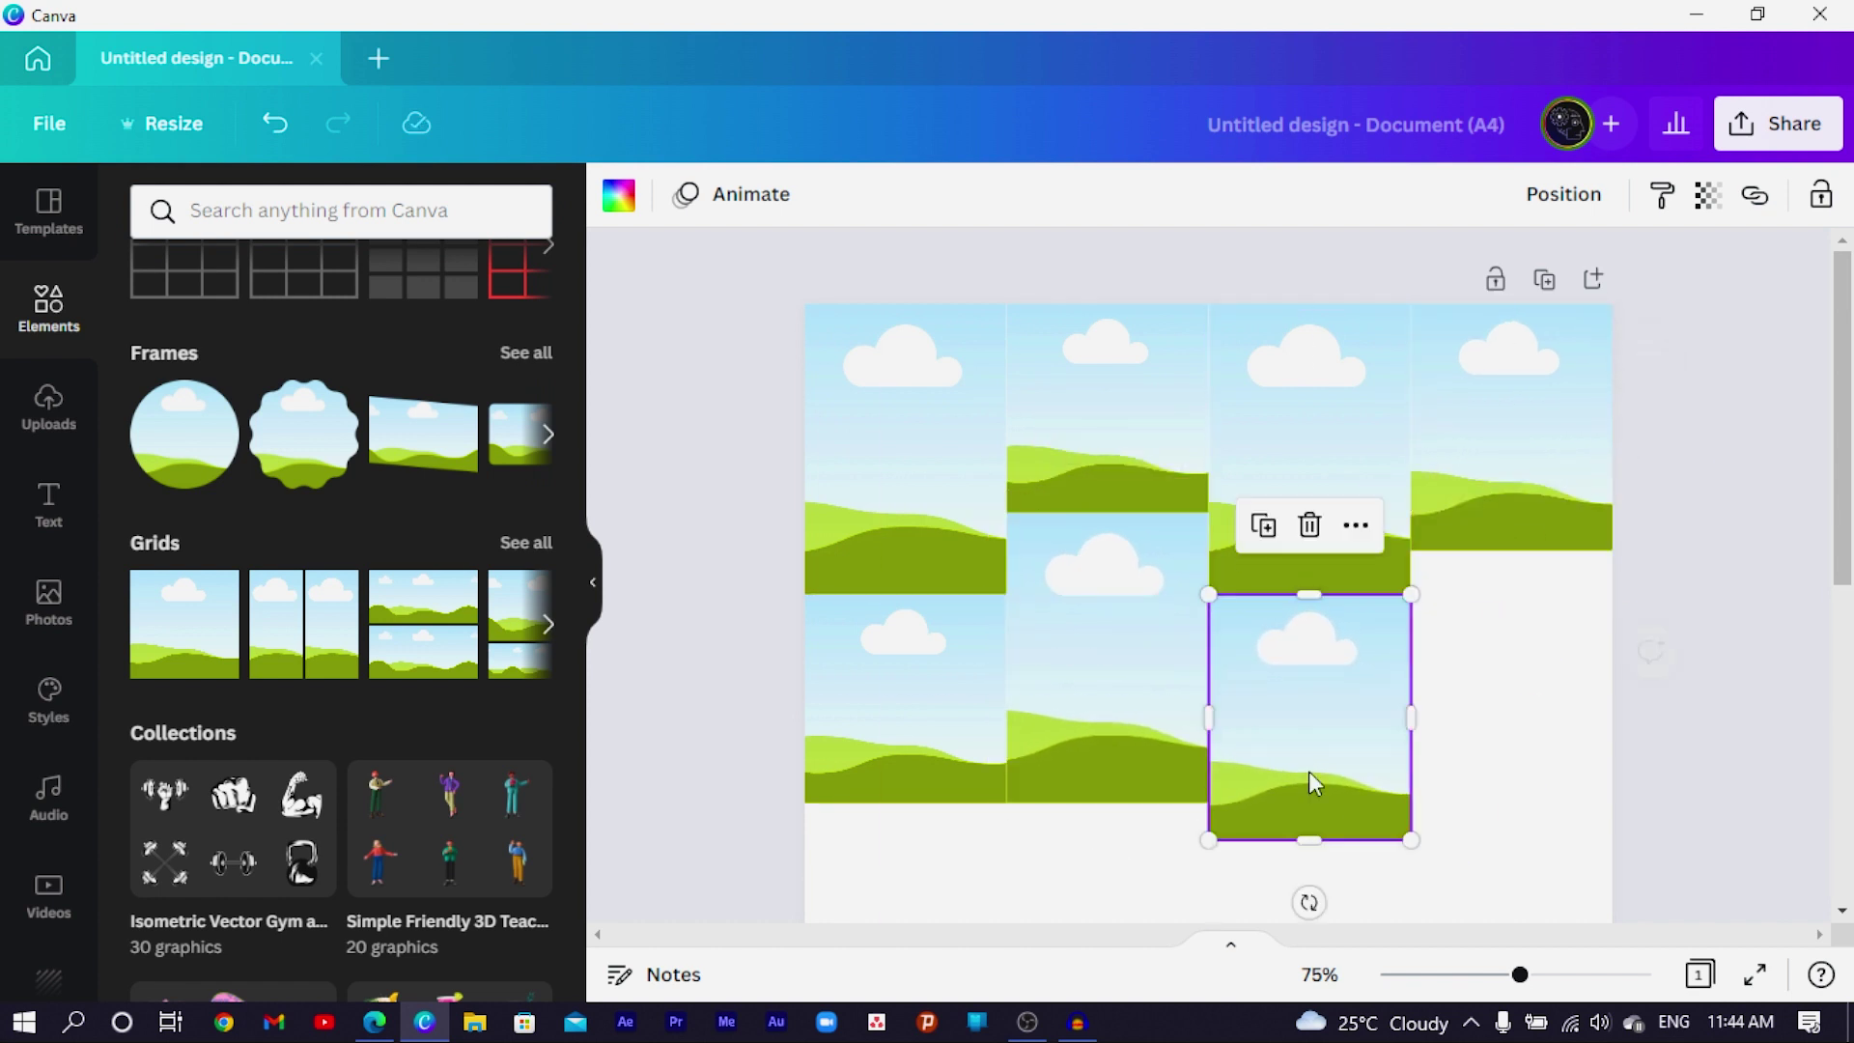
{"action": "left_click_drag", "start_coordinate": [1326, 843], "coordinate": [1334, 814]}
Step: Fill the fourth column with a copy of the short second tile, stretched down to the bottom edge of the second row
{"action": "left_click", "coordinate": [1147, 418]}
{"action": "key", "text": "ctrl+d"}
{"action": "left_click_drag", "start_coordinate": [1147, 418], "coordinate": [1481, 598]}
{"action": "left_click", "coordinate": [1502, 454]}
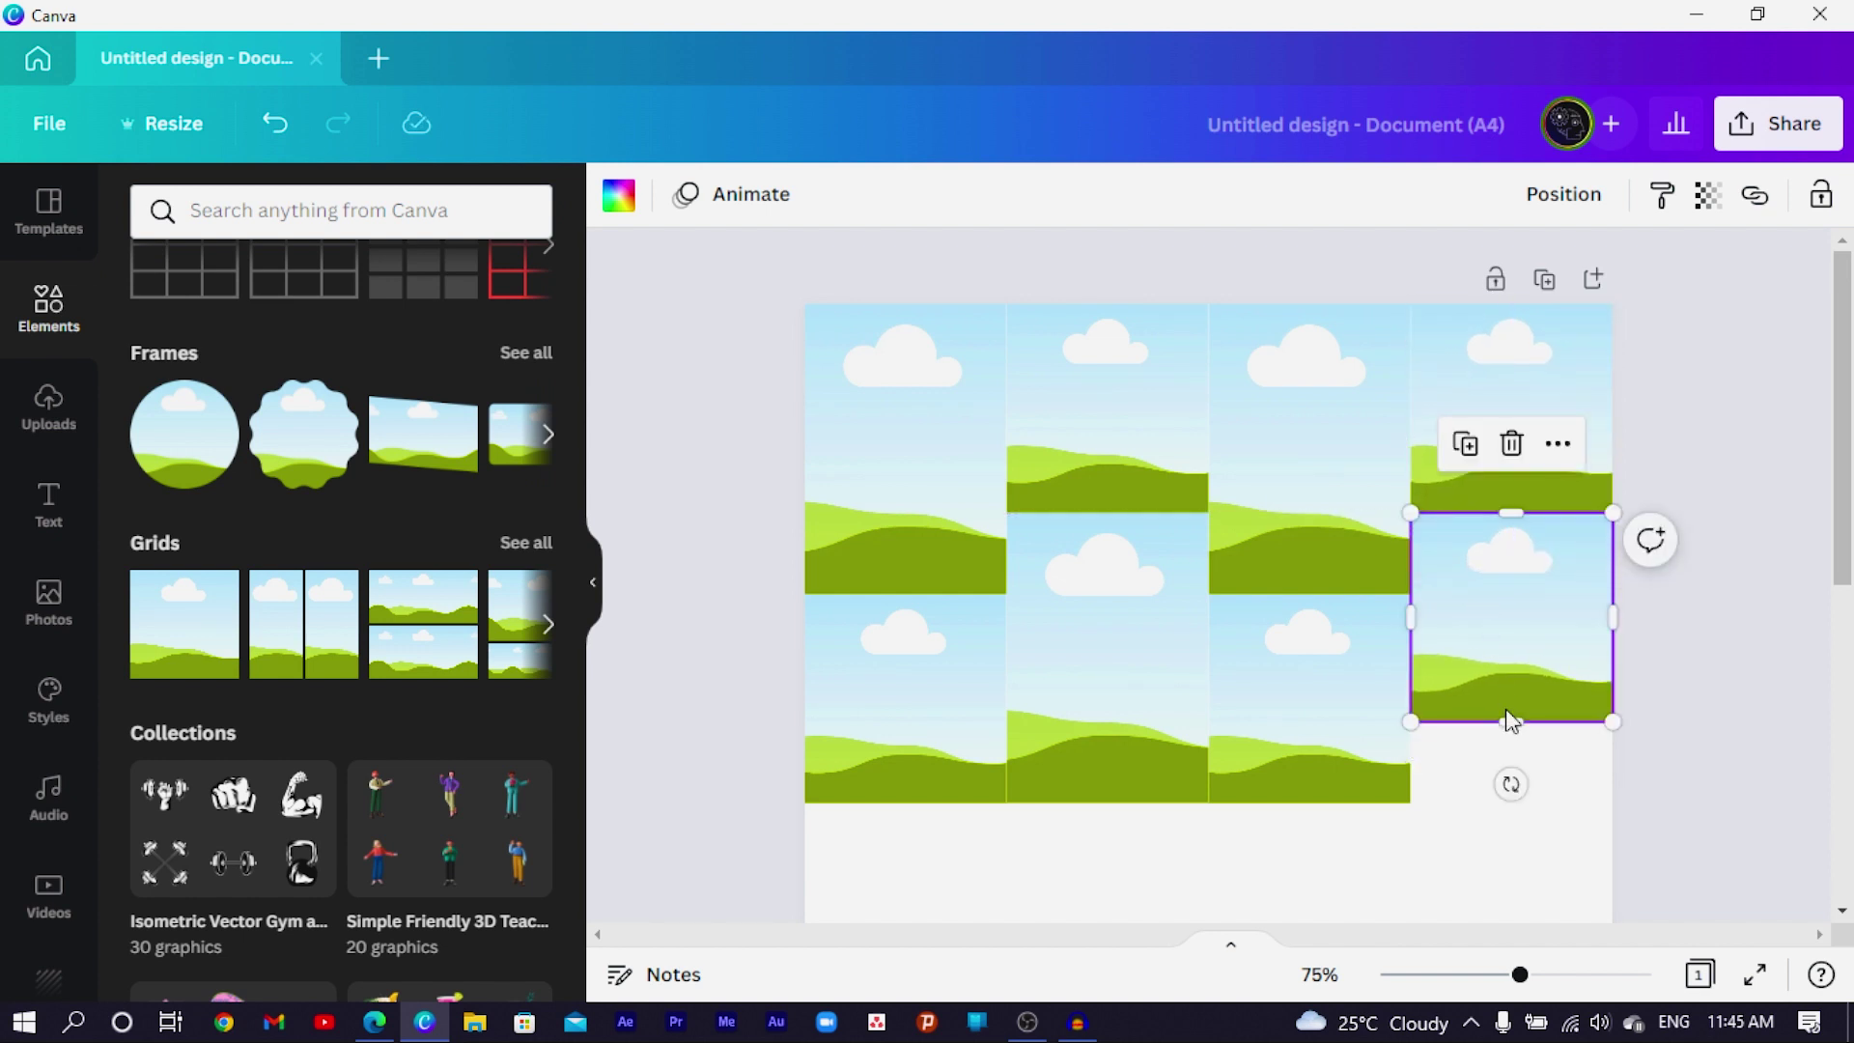
{"action": "left_click_drag", "start_coordinate": [1514, 743], "coordinate": [1495, 777]}
Step: Duplicate the whole eight-tile block and place the copy directly below the original
{"action": "scroll", "coordinate": [1497, 754], "scroll_direction": "down", "scroll_amount": 7}
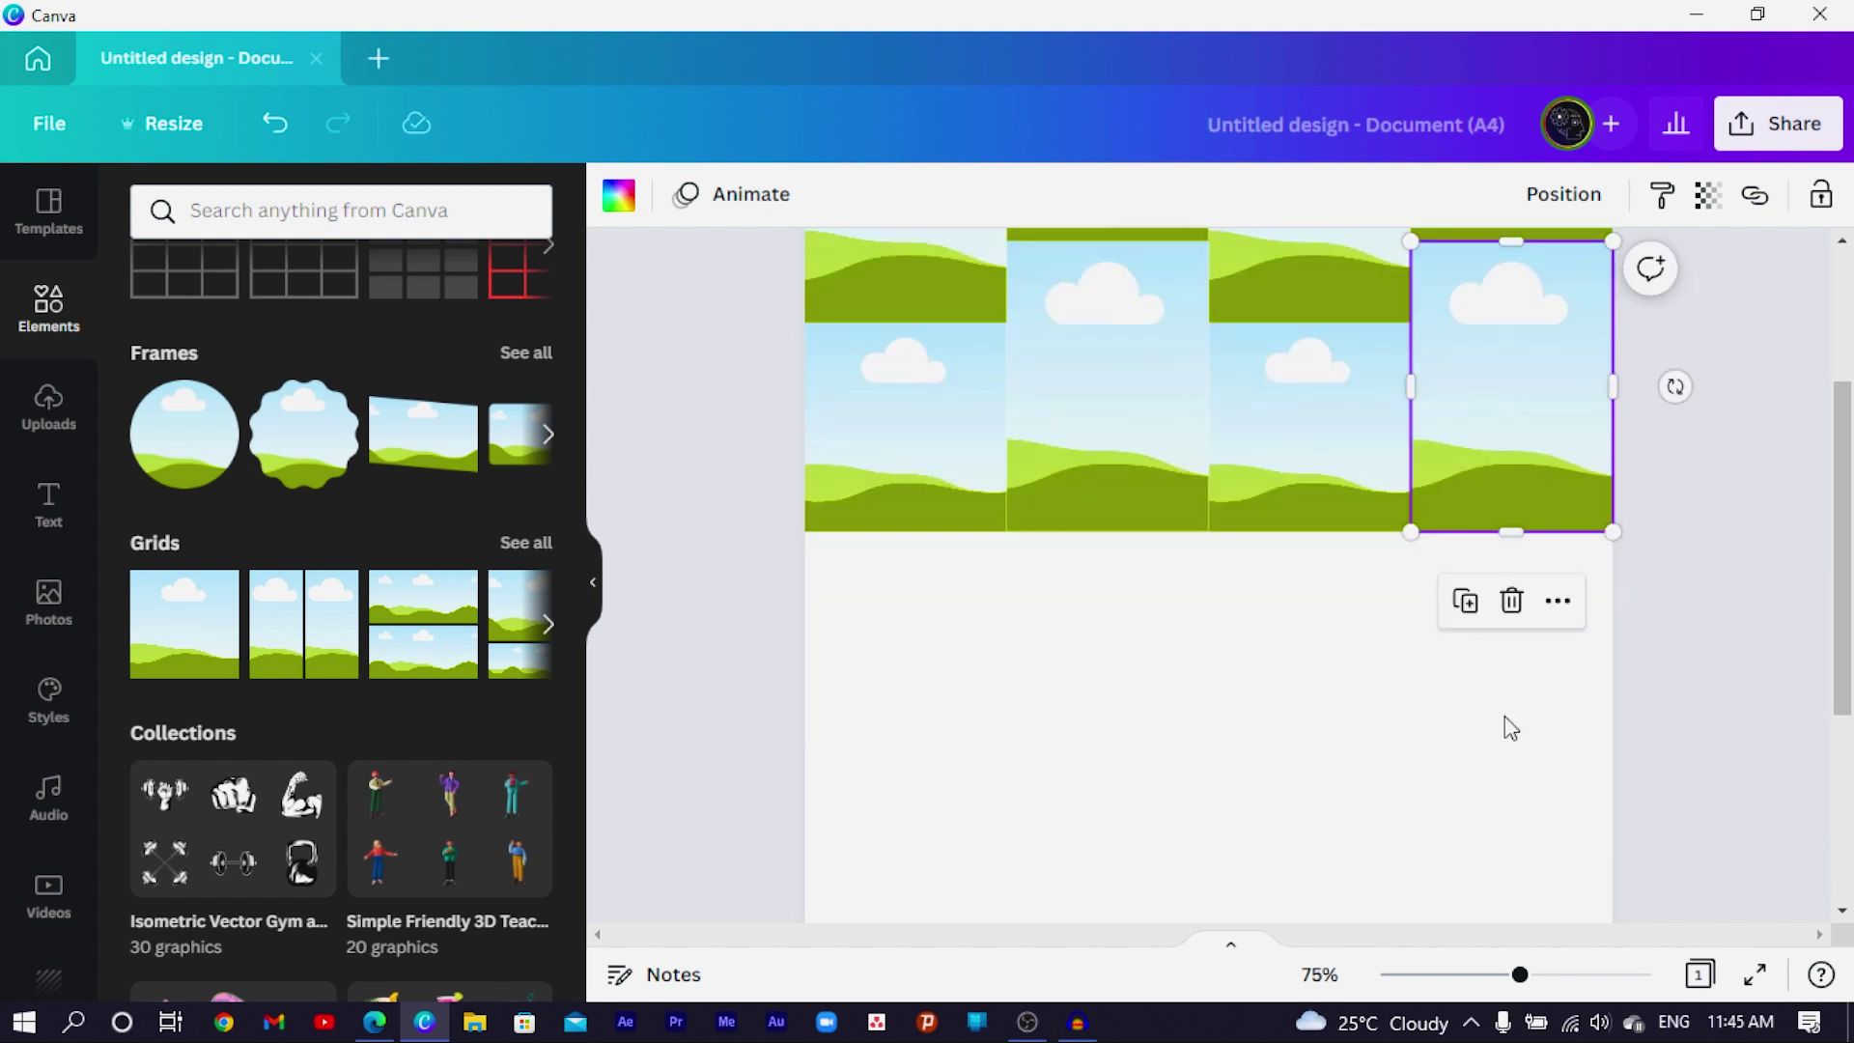
{"action": "key", "text": "ctrl+minus"}
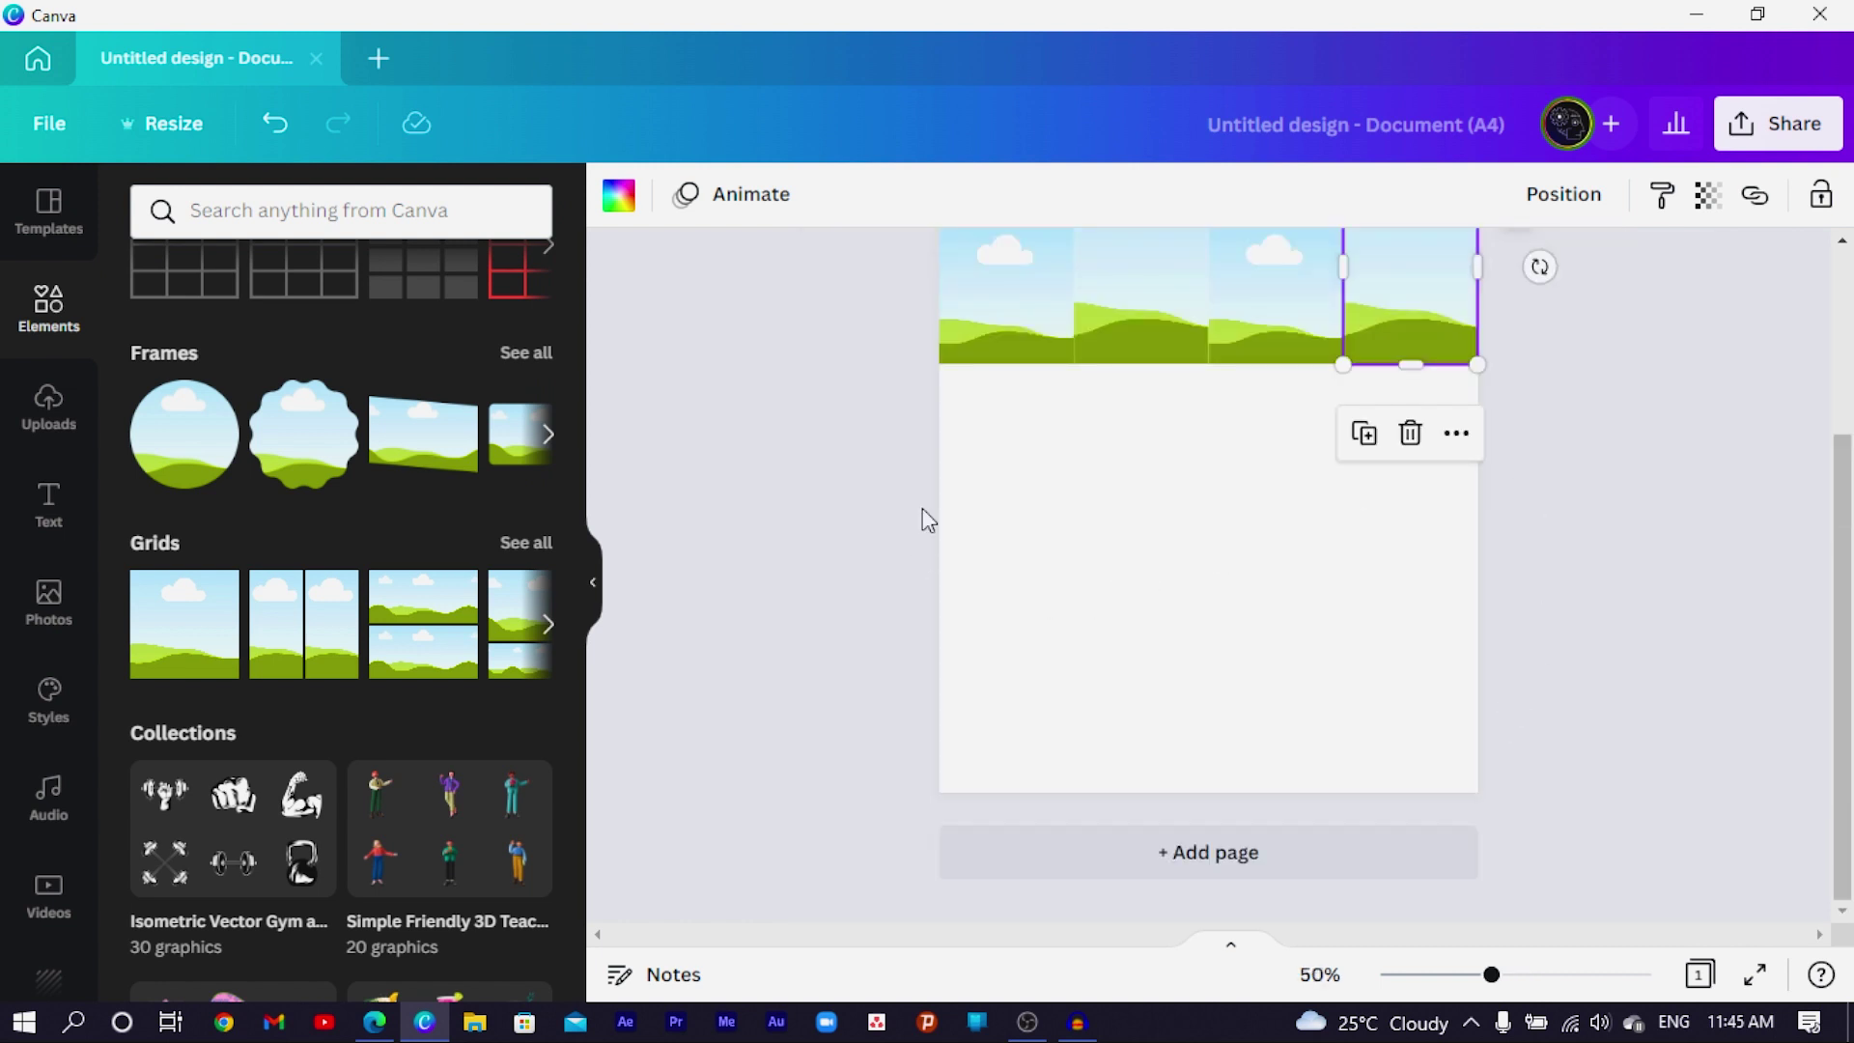
{"action": "scroll", "coordinate": [866, 406], "scroll_direction": "up", "scroll_amount": 2}
{"action": "scroll", "coordinate": [941, 558], "scroll_direction": "up", "scroll_amount": 2}
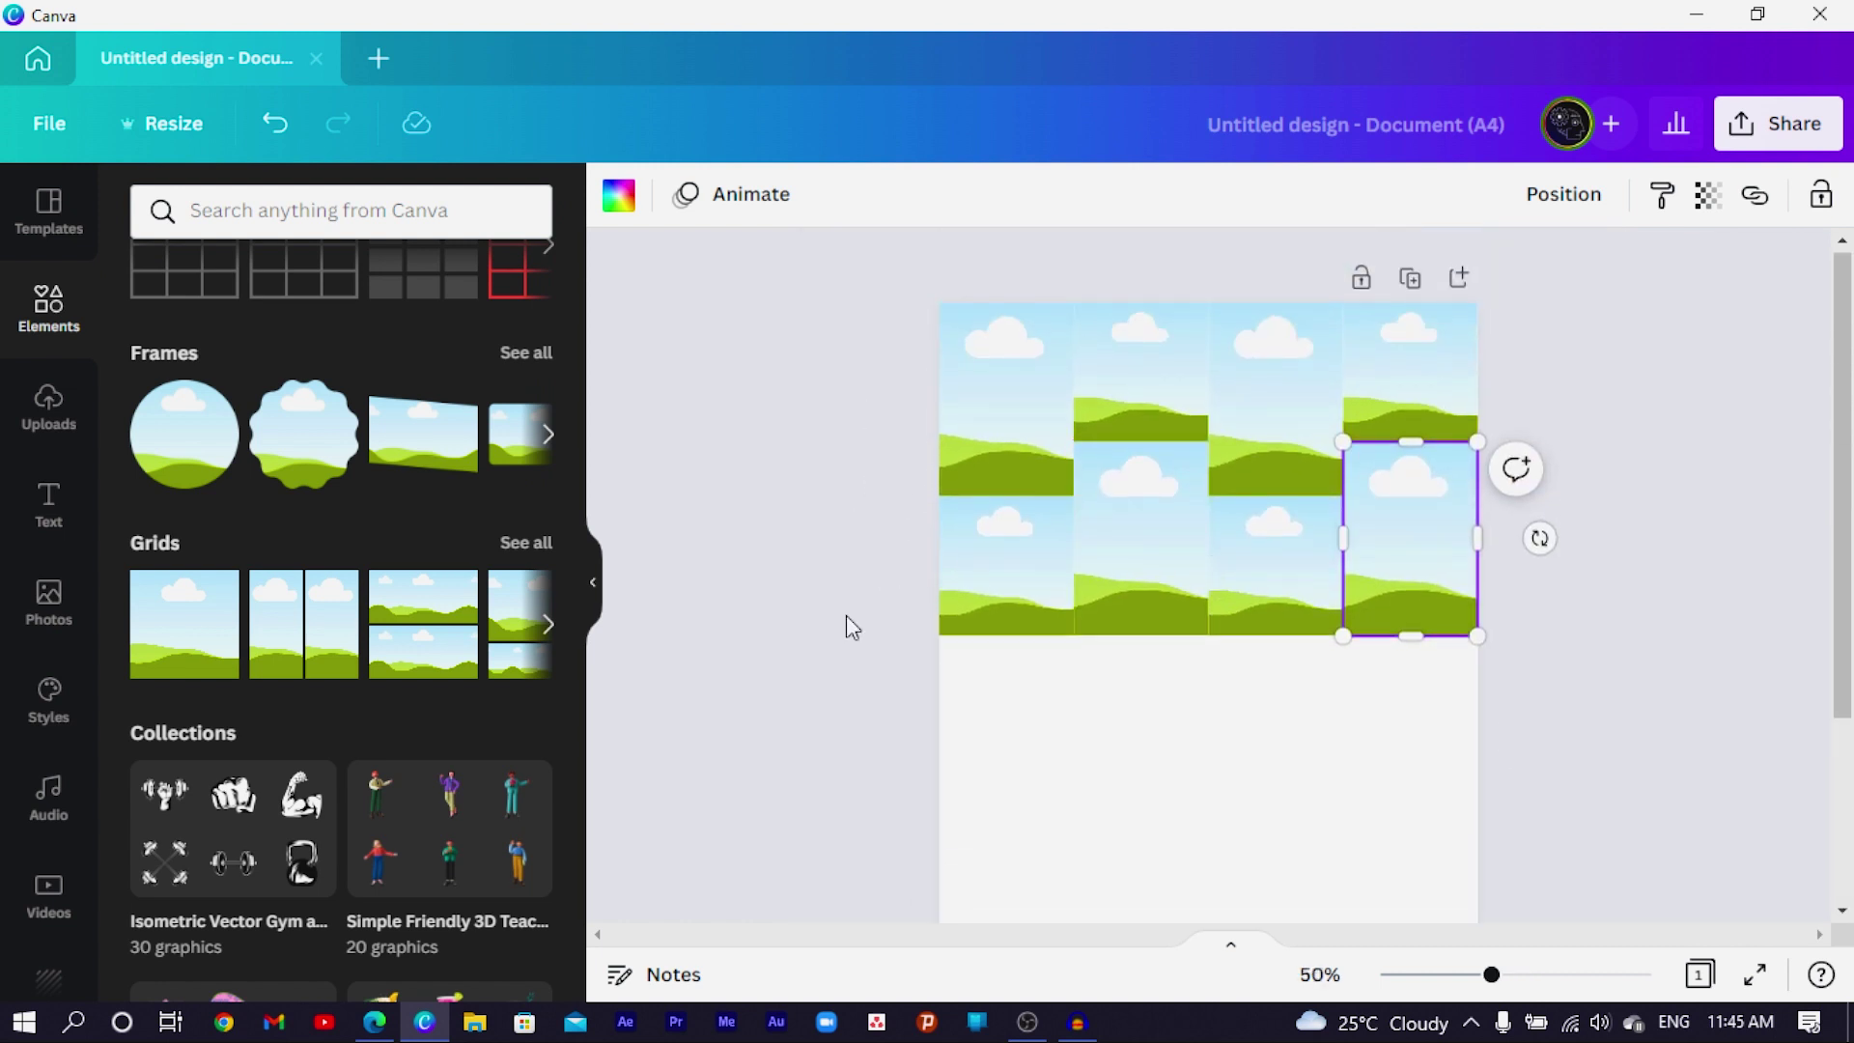
{"action": "left_click_drag", "start_coordinate": [875, 382], "coordinate": [1626, 609]}
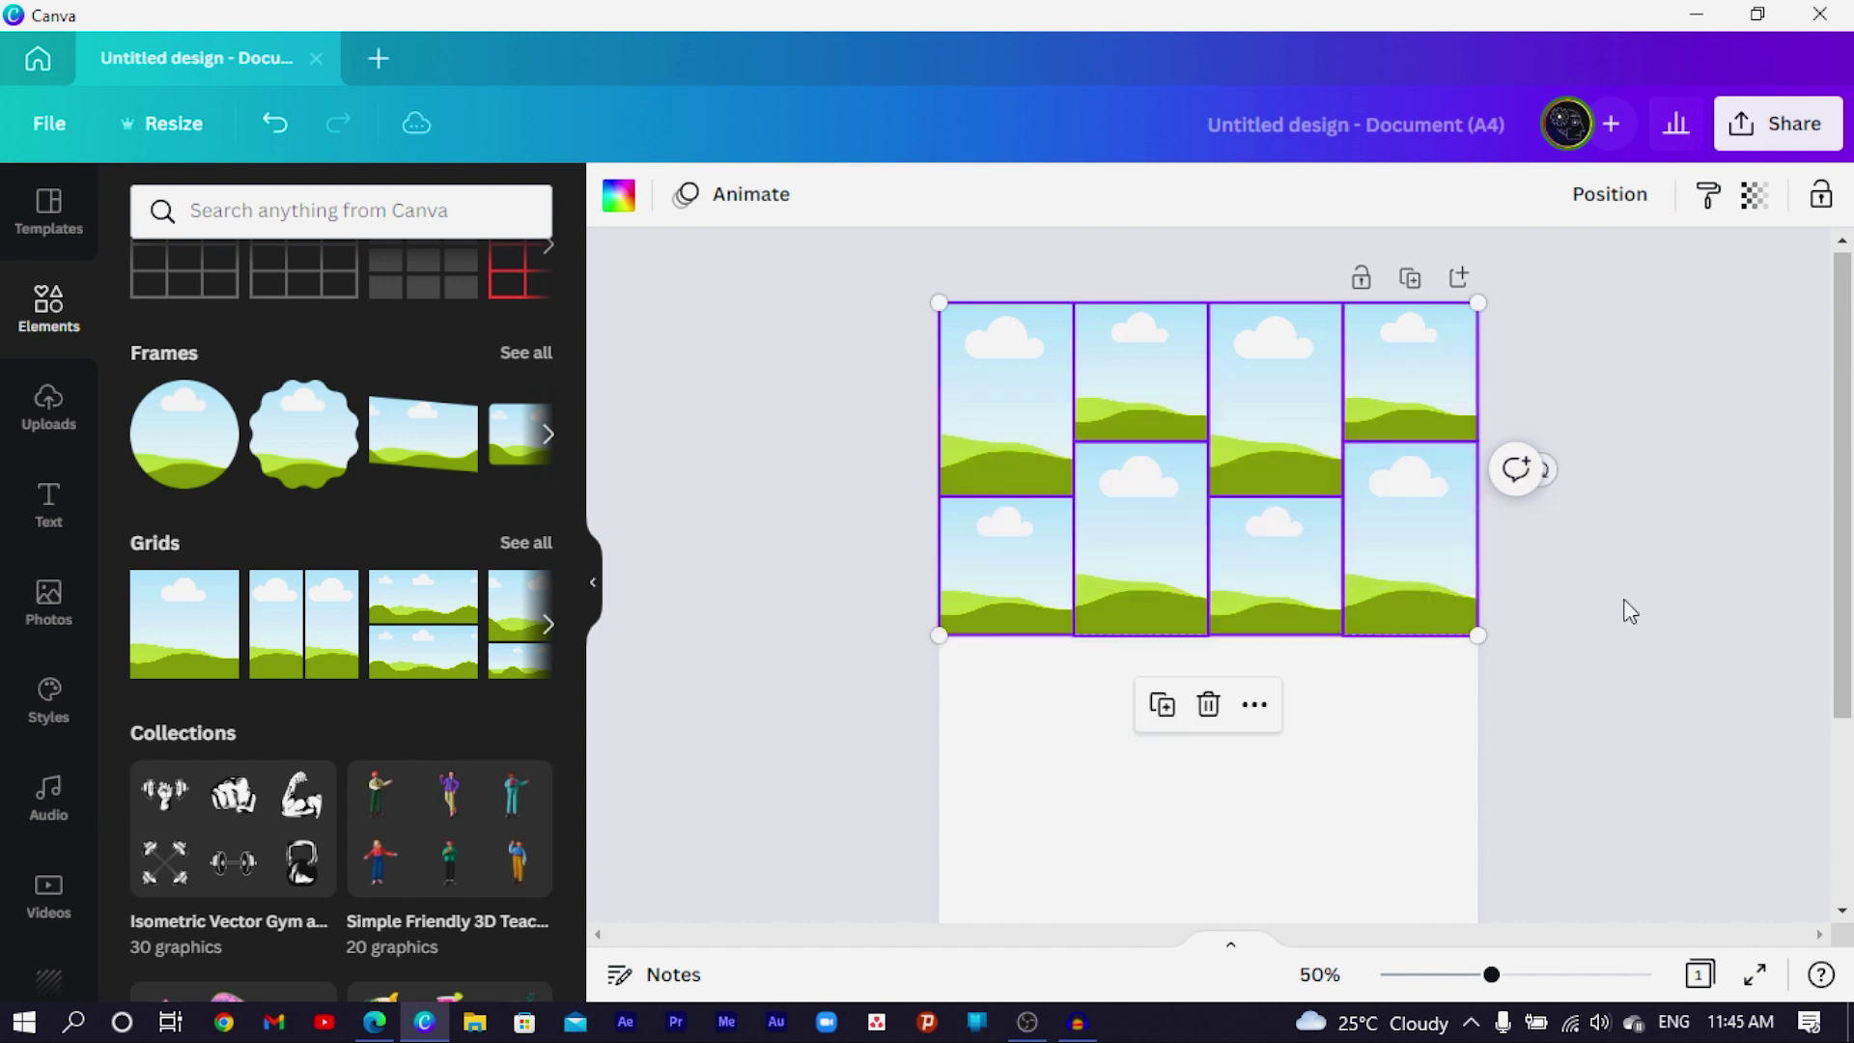
{"action": "left_click_drag", "start_coordinate": [1444, 414], "coordinate": [1421, 743]}
{"action": "left_click", "coordinate": [846, 759]}
Step: Shorten the tall tiles in the lower block and move the tiles beneath them up to close the gaps
{"action": "scroll", "coordinate": [850, 754], "scroll_direction": "down", "scroll_amount": 3}
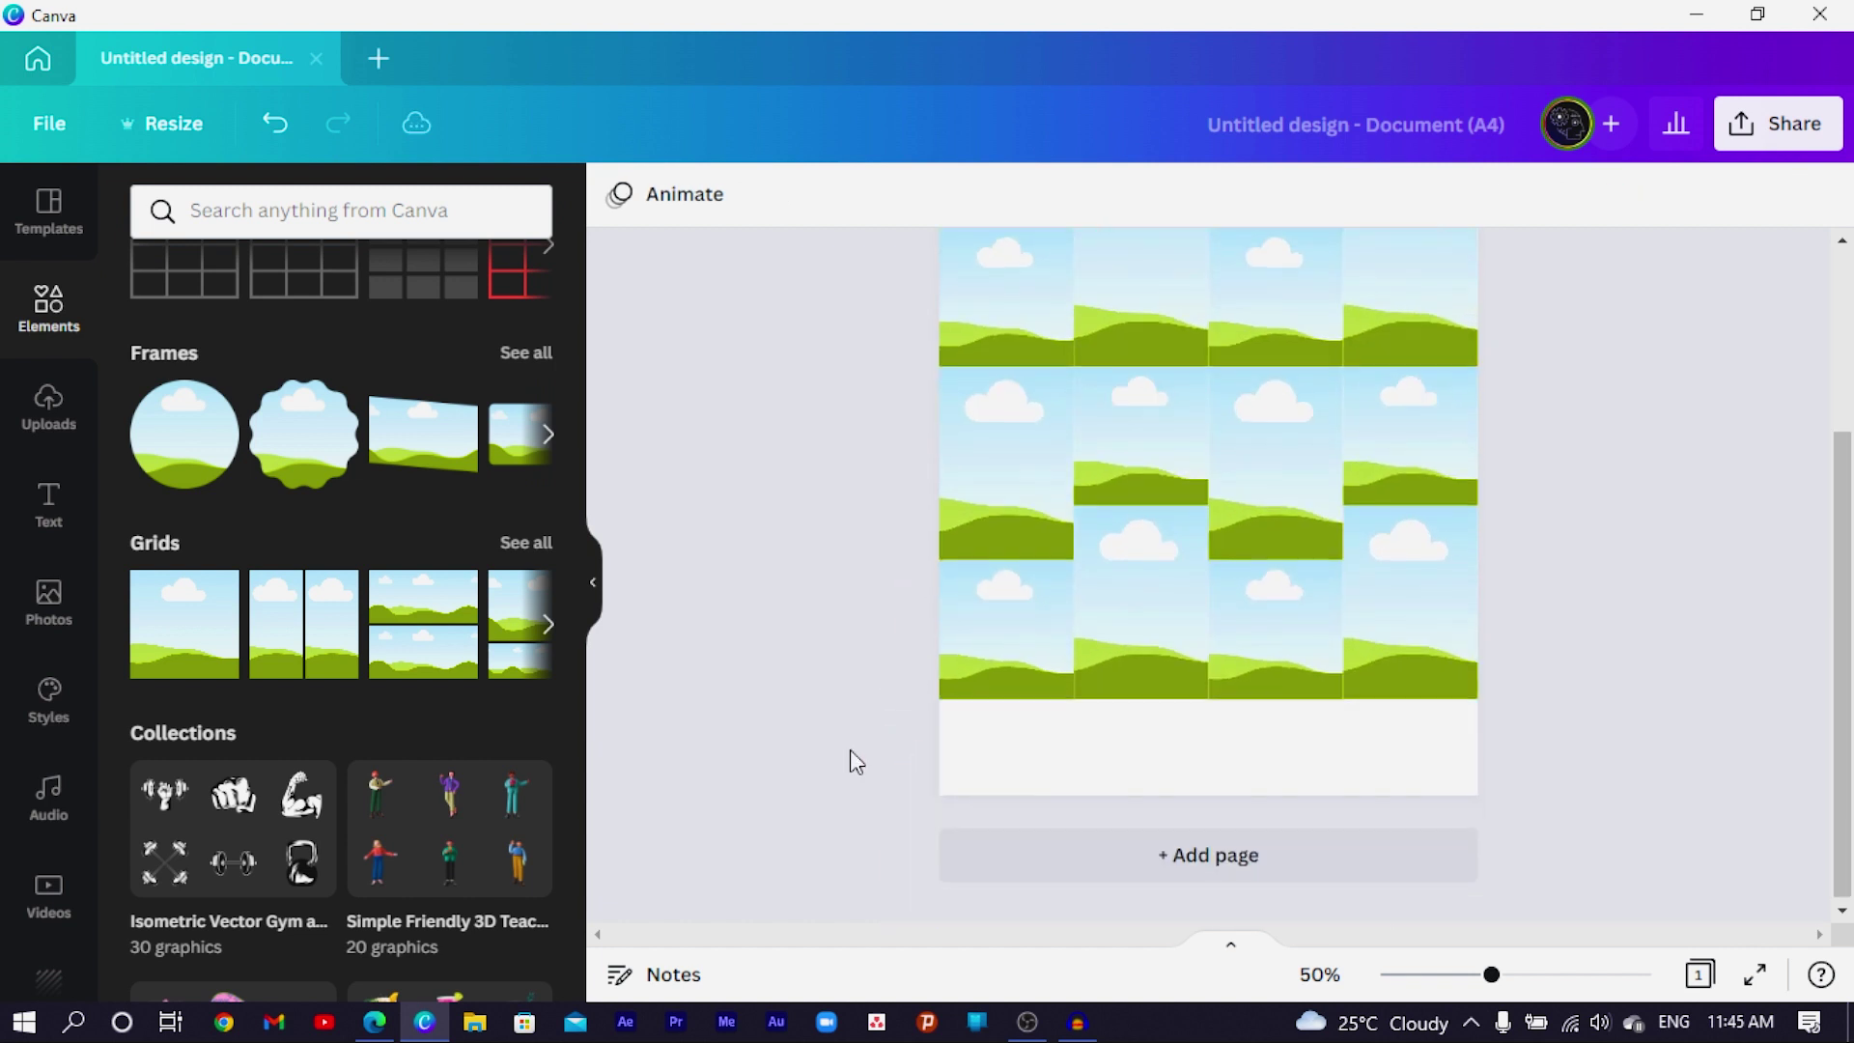
{"action": "left_click", "coordinate": [1012, 517]}
{"action": "left_click_drag", "start_coordinate": [995, 558], "coordinate": [1006, 455]}
{"action": "left_click", "coordinate": [1006, 641]}
{"action": "left_click_drag", "start_coordinate": [1005, 641], "coordinate": [1005, 572]}
{"action": "left_click_drag", "start_coordinate": [1275, 616], "coordinate": [1265, 503]}
{"action": "left_click", "coordinate": [1139, 598]}
{"action": "left_click", "coordinate": [1410, 599]}
{"action": "left_click_drag", "start_coordinate": [1410, 696], "coordinate": [1410, 600]}
{"action": "scroll", "coordinate": [1033, 786], "scroll_direction": "up", "scroll_amount": 2}
{"action": "scroll", "coordinate": [1034, 783], "scroll_direction": "up", "scroll_amount": 2}
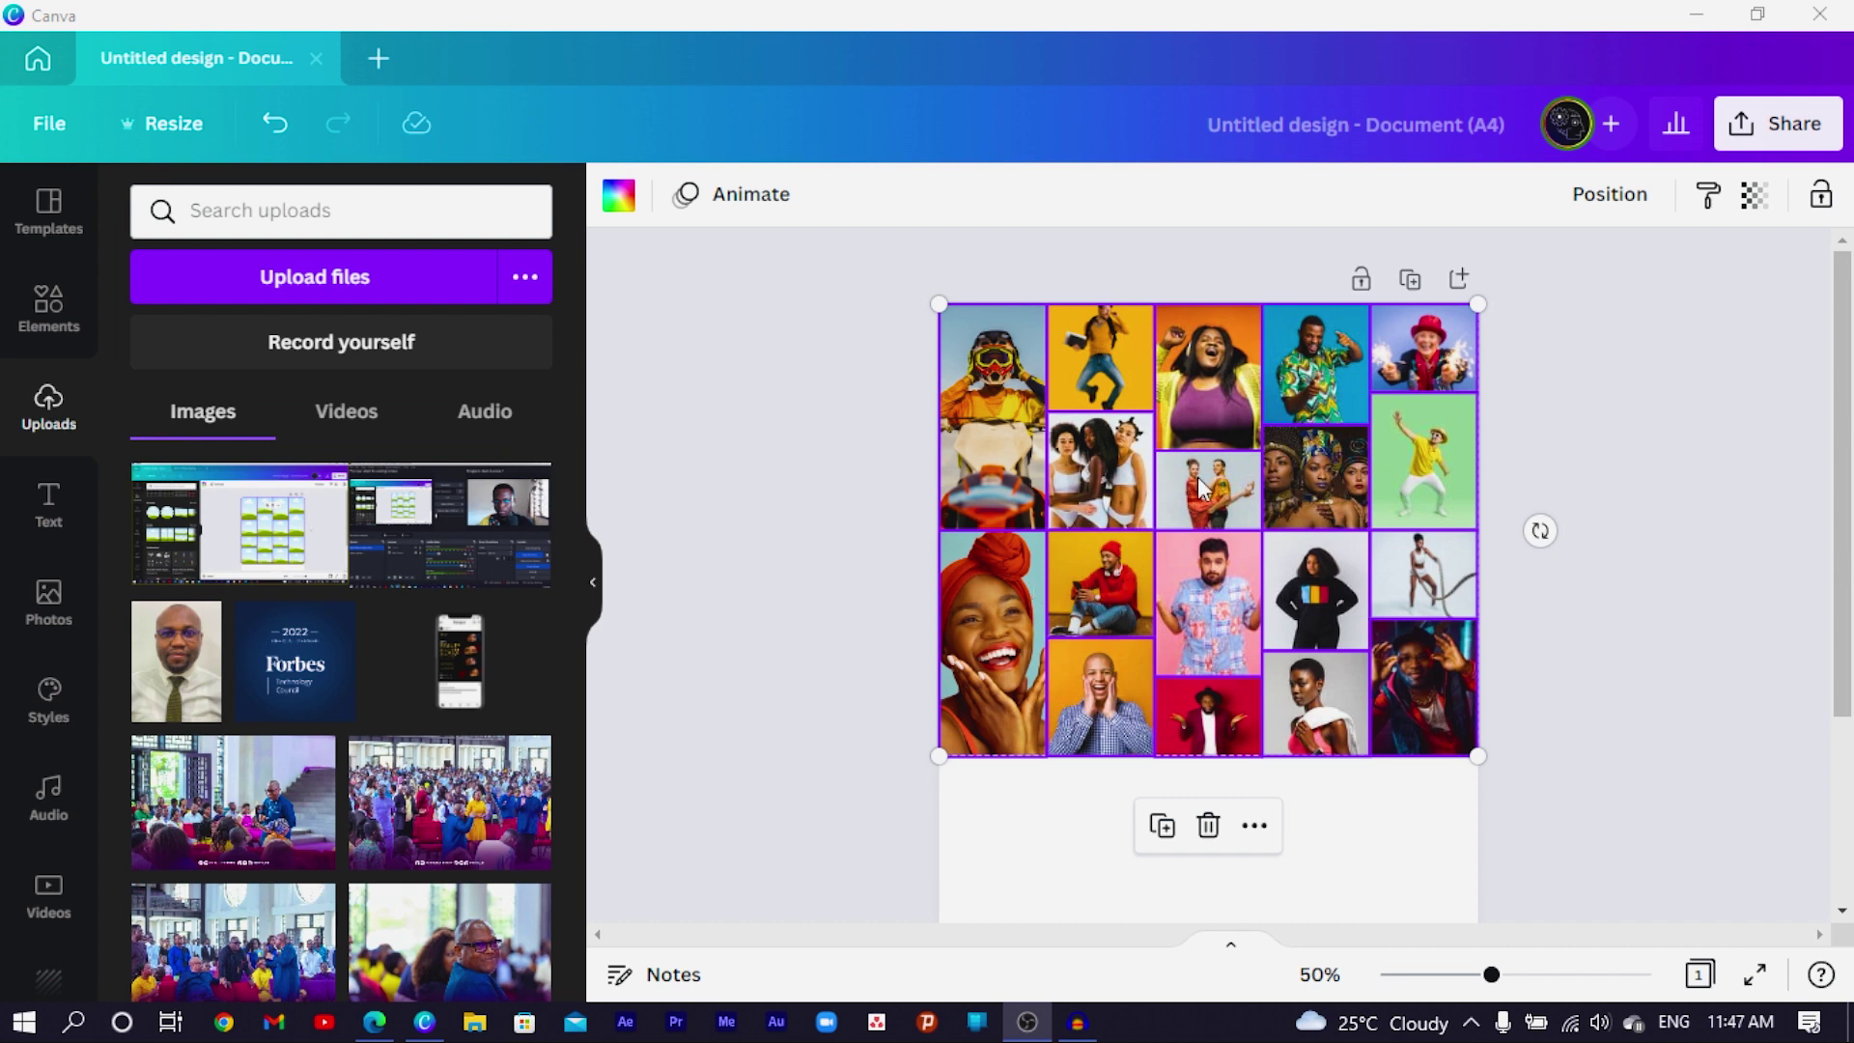
Step: Add a text box in the blank area below the photo collage and set its font to Poppins ExtraBold
{"action": "scroll", "coordinate": [1224, 468], "scroll_direction": "down", "scroll_amount": 1}
{"action": "scroll", "coordinate": [1227, 480], "scroll_direction": "up", "scroll_amount": 1}
{"action": "scroll", "coordinate": [1249, 591], "scroll_direction": "down", "scroll_amount": 3}
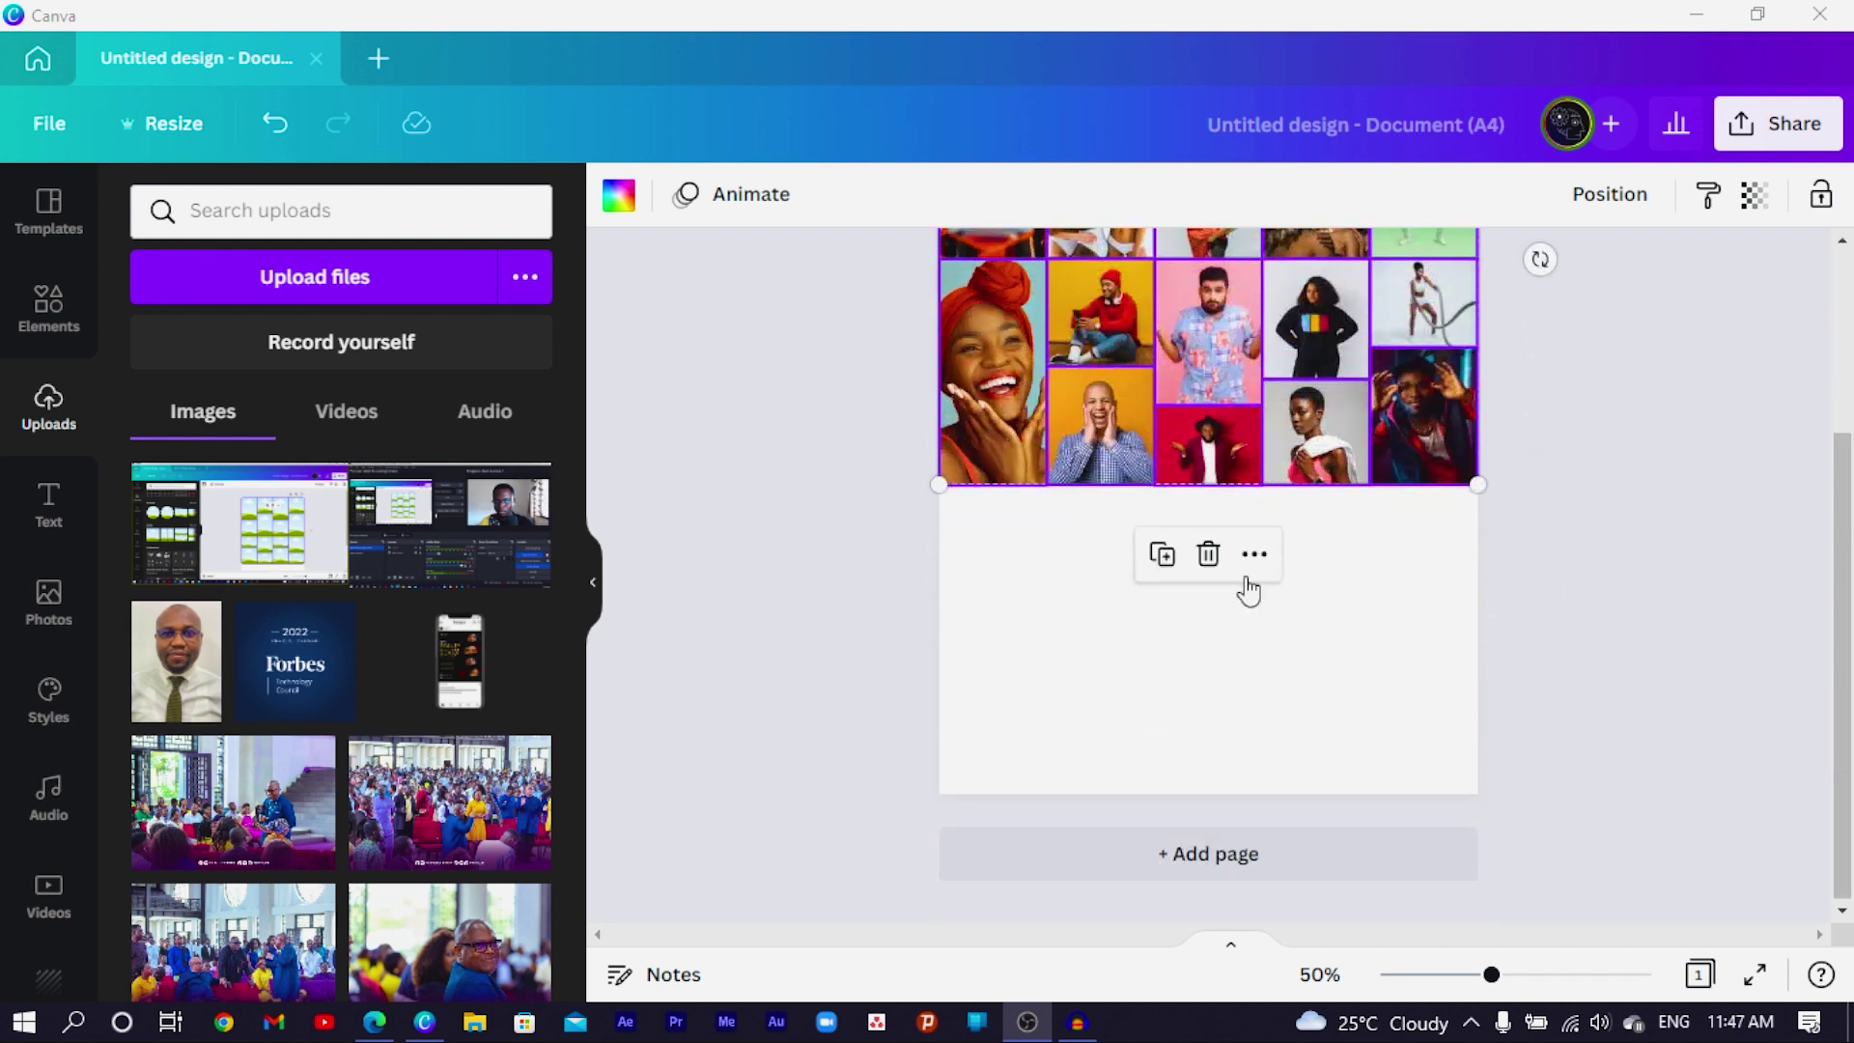
{"action": "left_click", "coordinate": [1303, 639]}
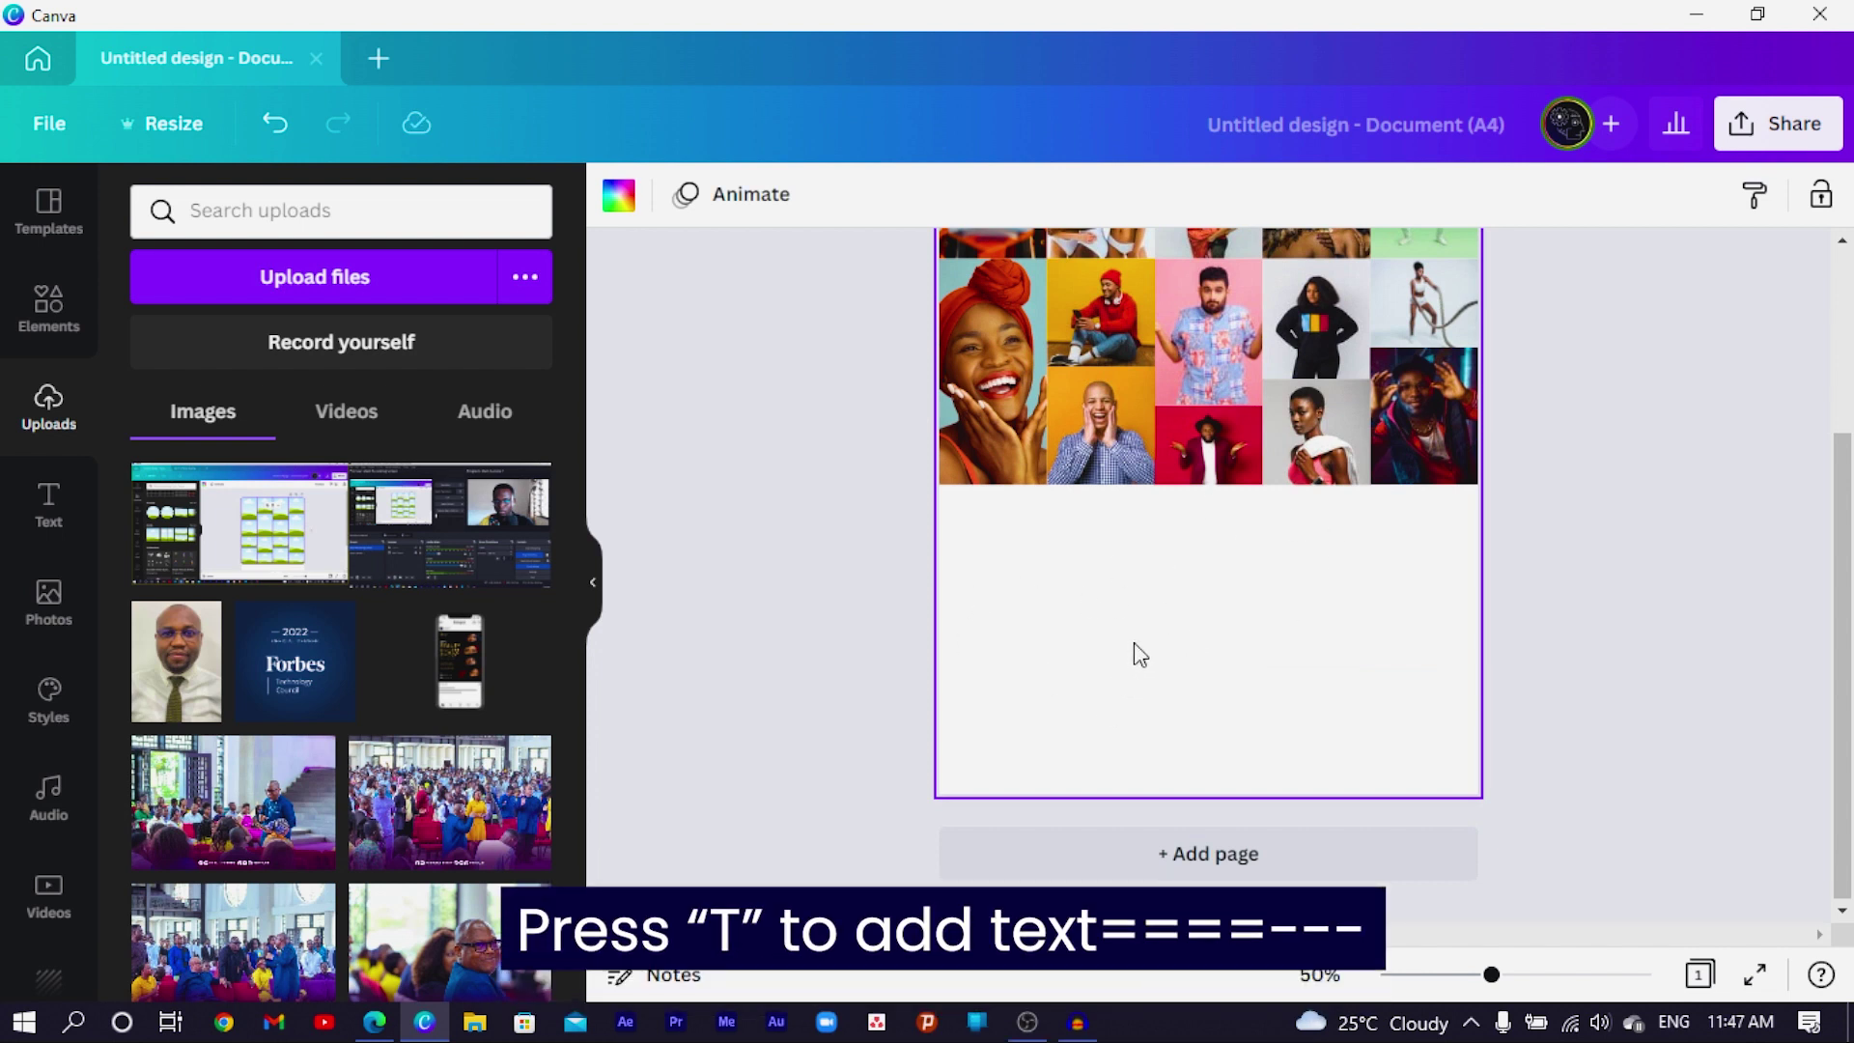
{"action": "key", "text": "t"}
{"action": "left_click_drag", "start_coordinate": [1369, 535], "coordinate": [1248, 666]}
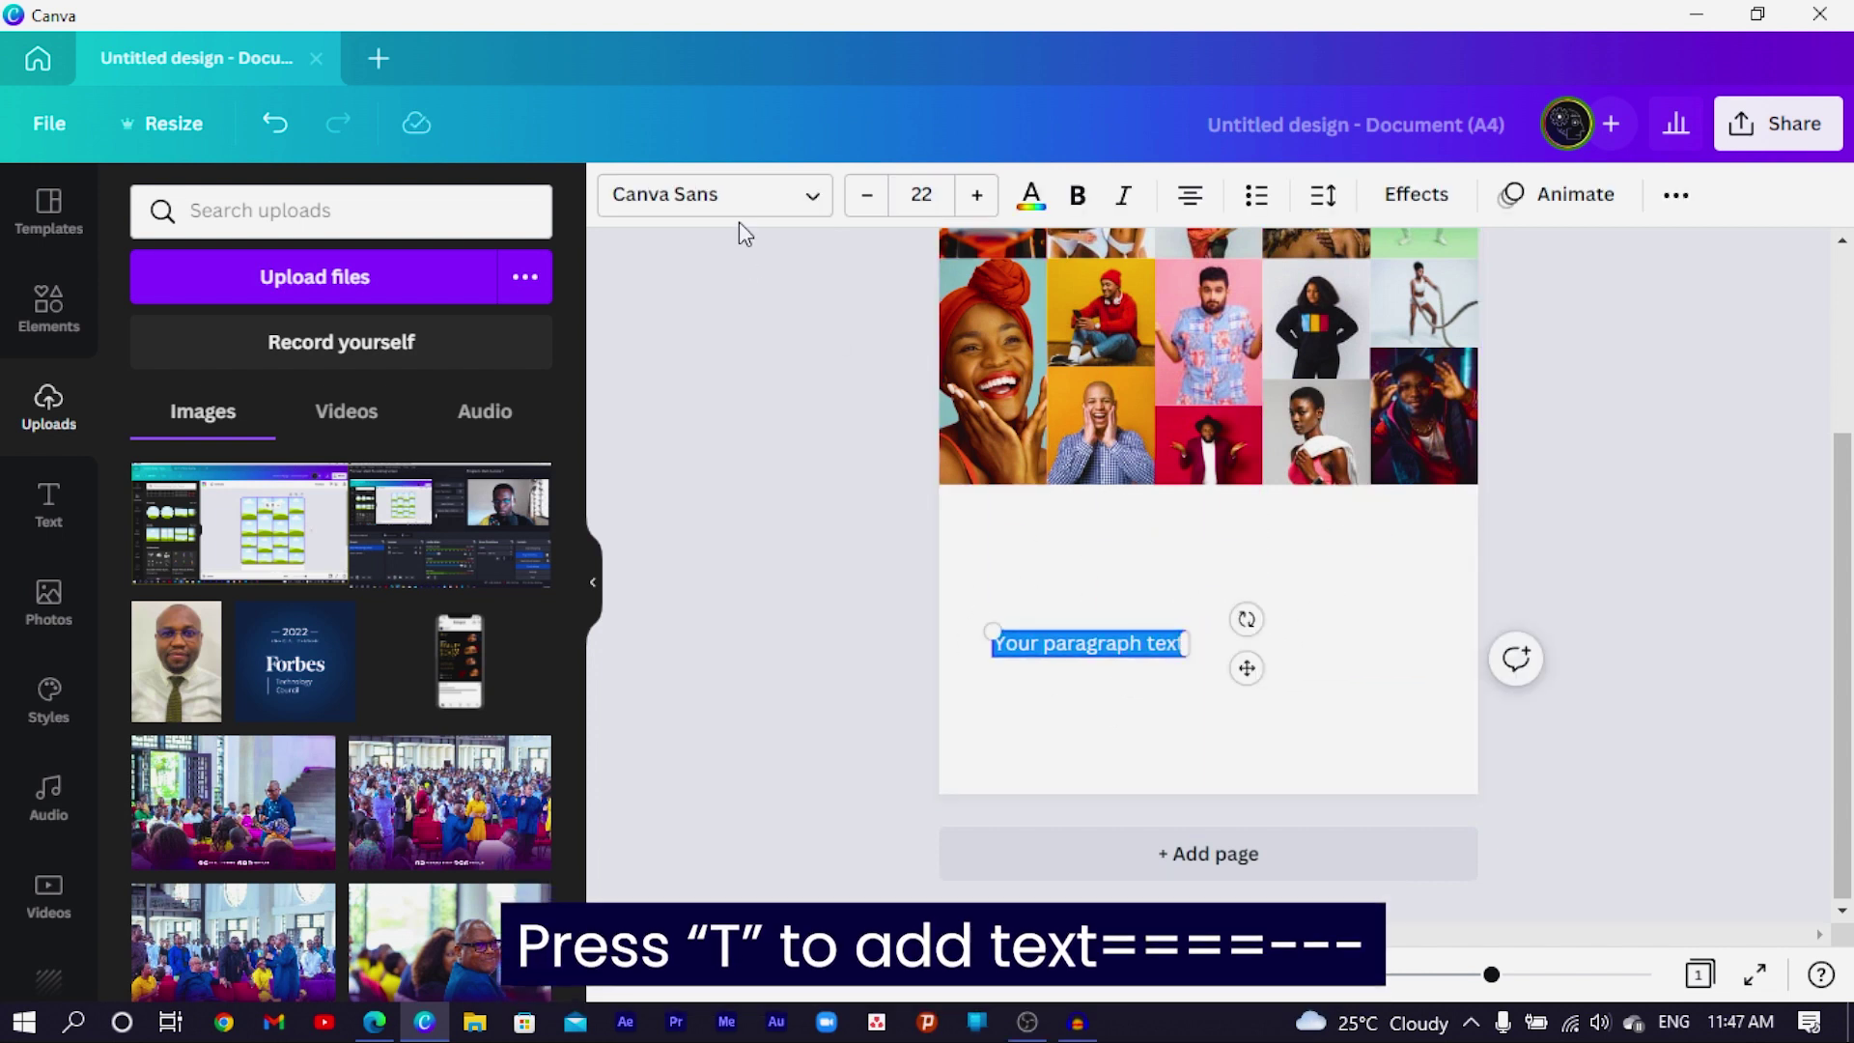
{"action": "left_click", "coordinate": [704, 203]}
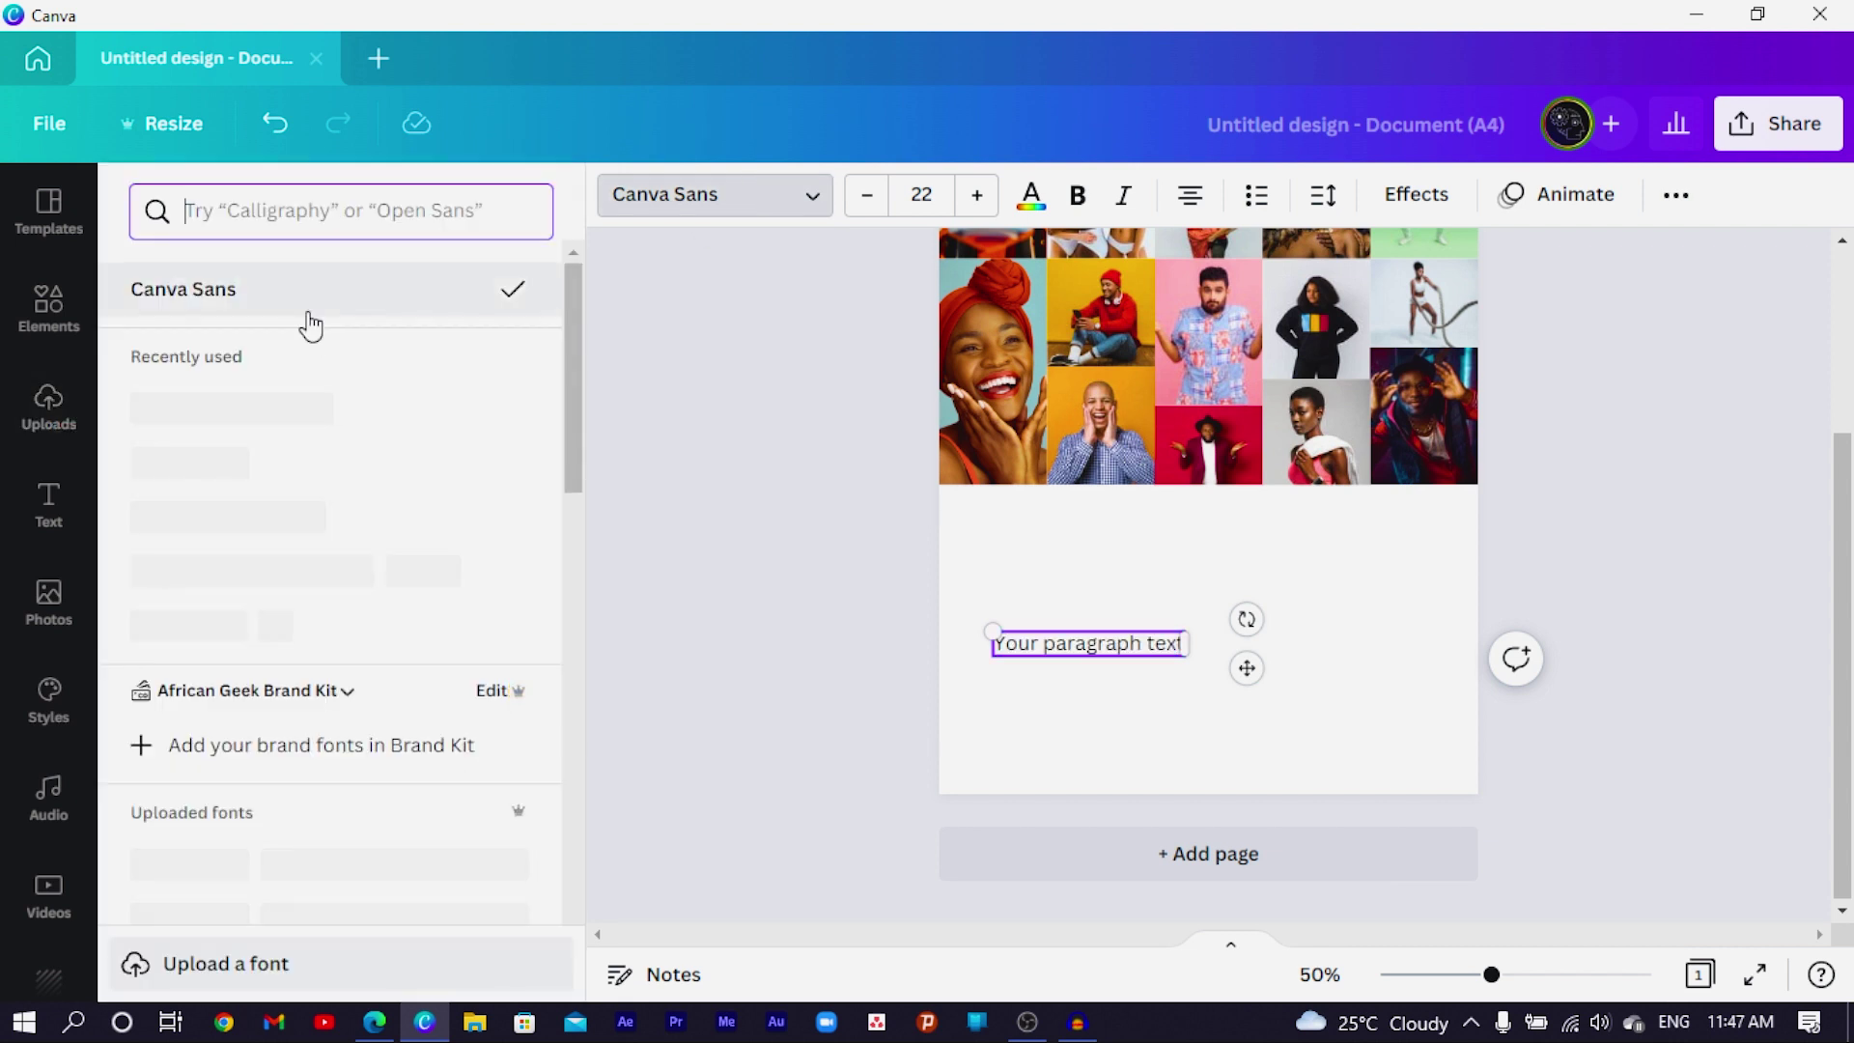
{"action": "left_click", "coordinate": [249, 416]}
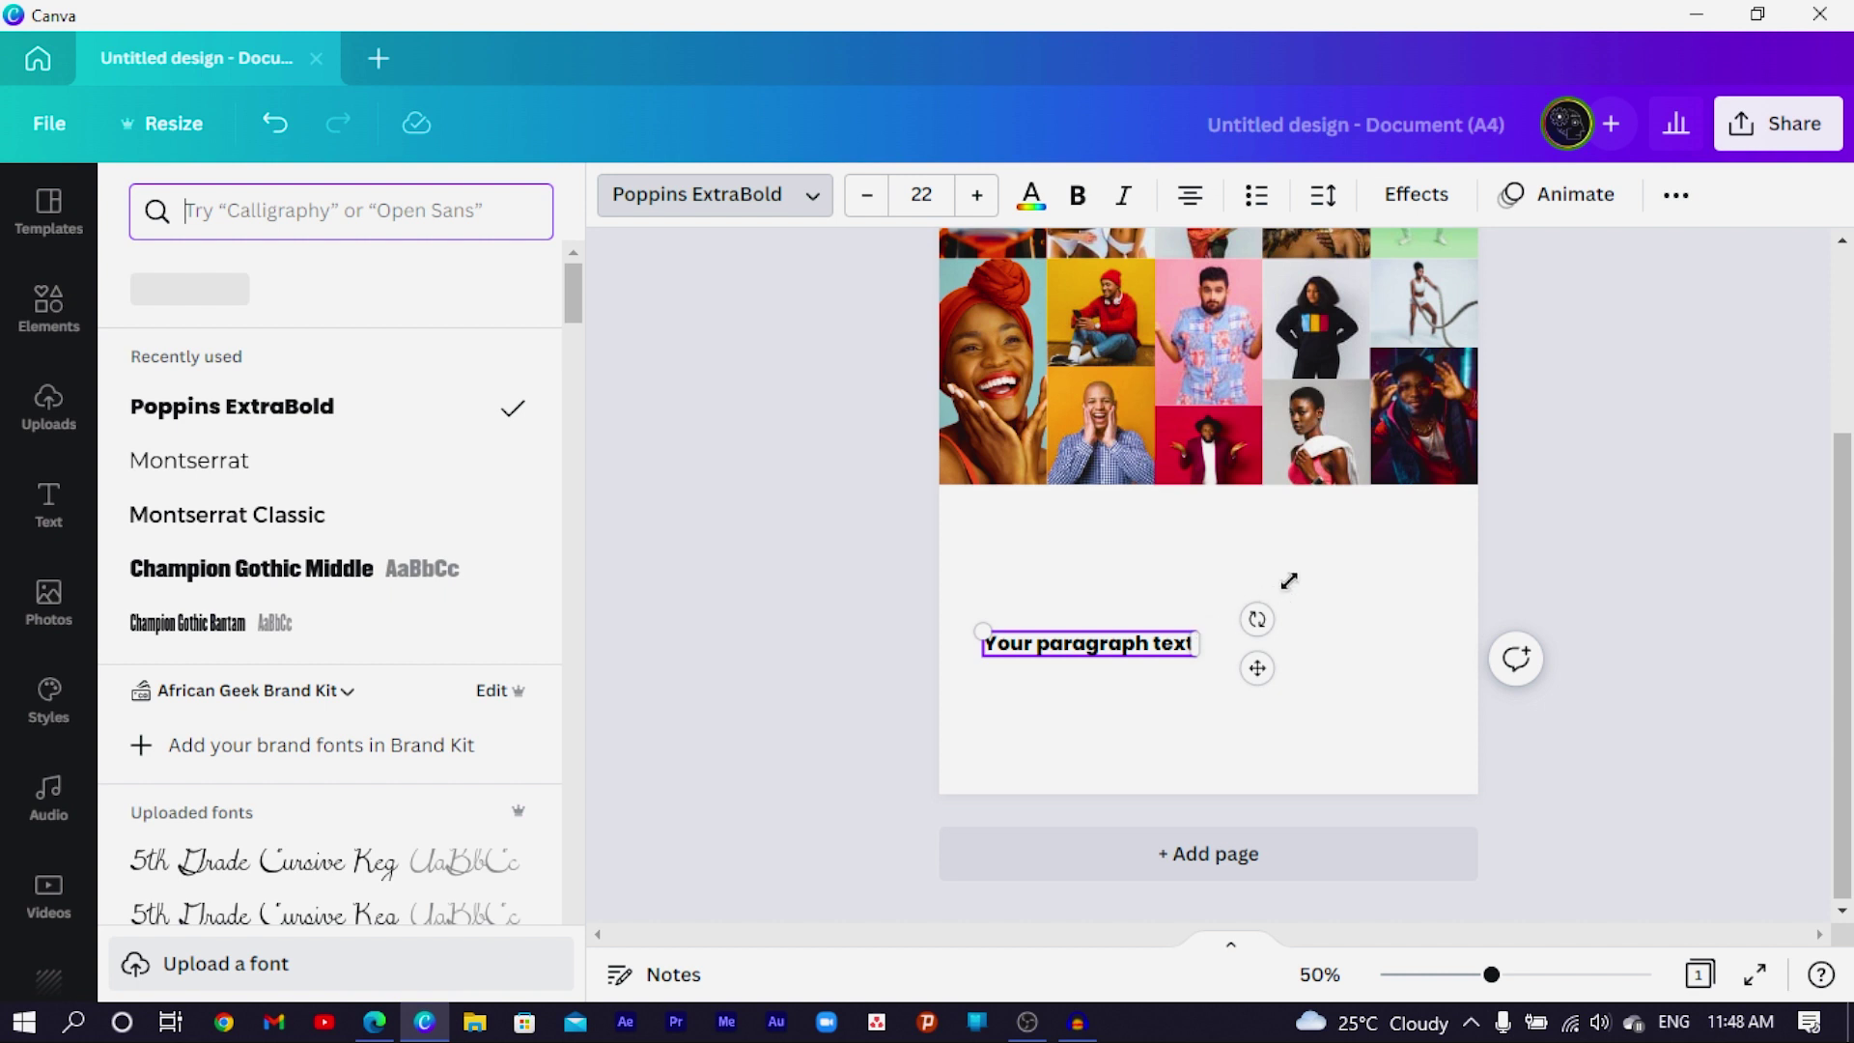
Step: Replace the placeholder text with "70+", enlarge it to about size 114 and place it just below the collage's left side
{"action": "left_click_drag", "start_coordinate": [1271, 589], "coordinate": [1295, 634]}
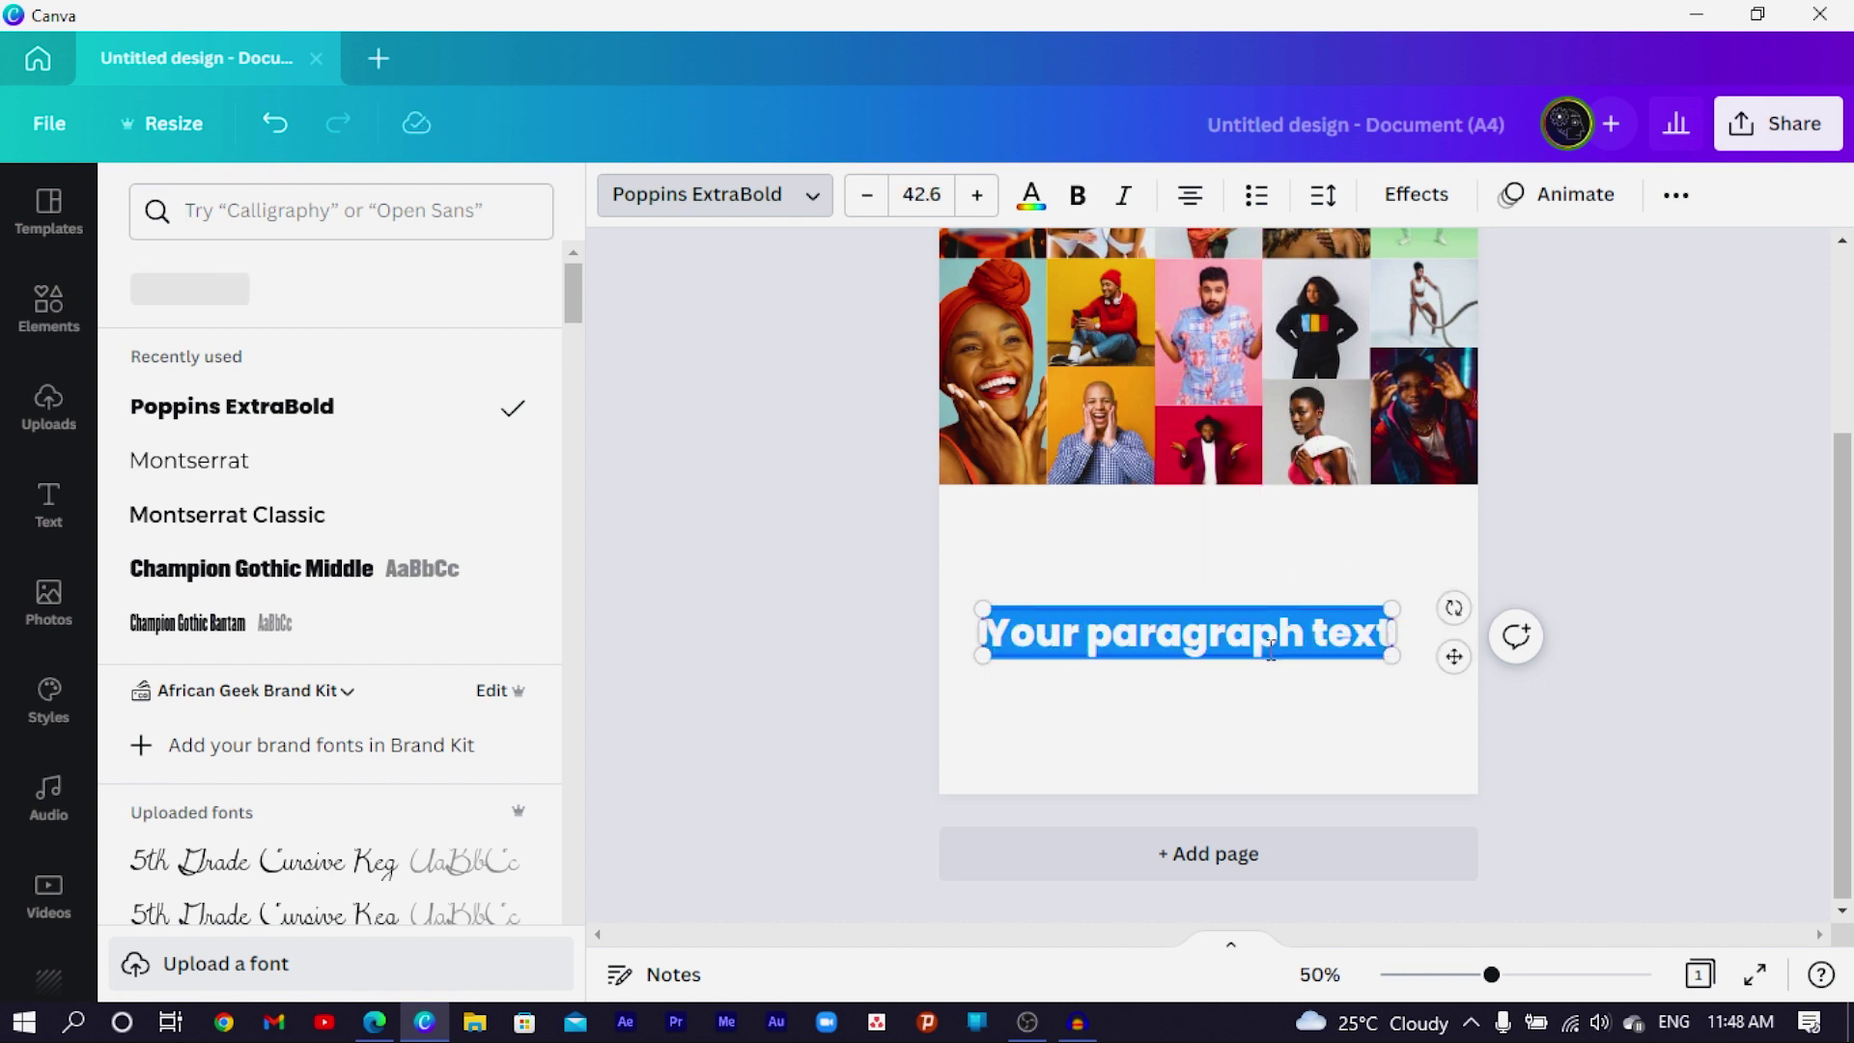
{"action": "type", "text": "70+"}
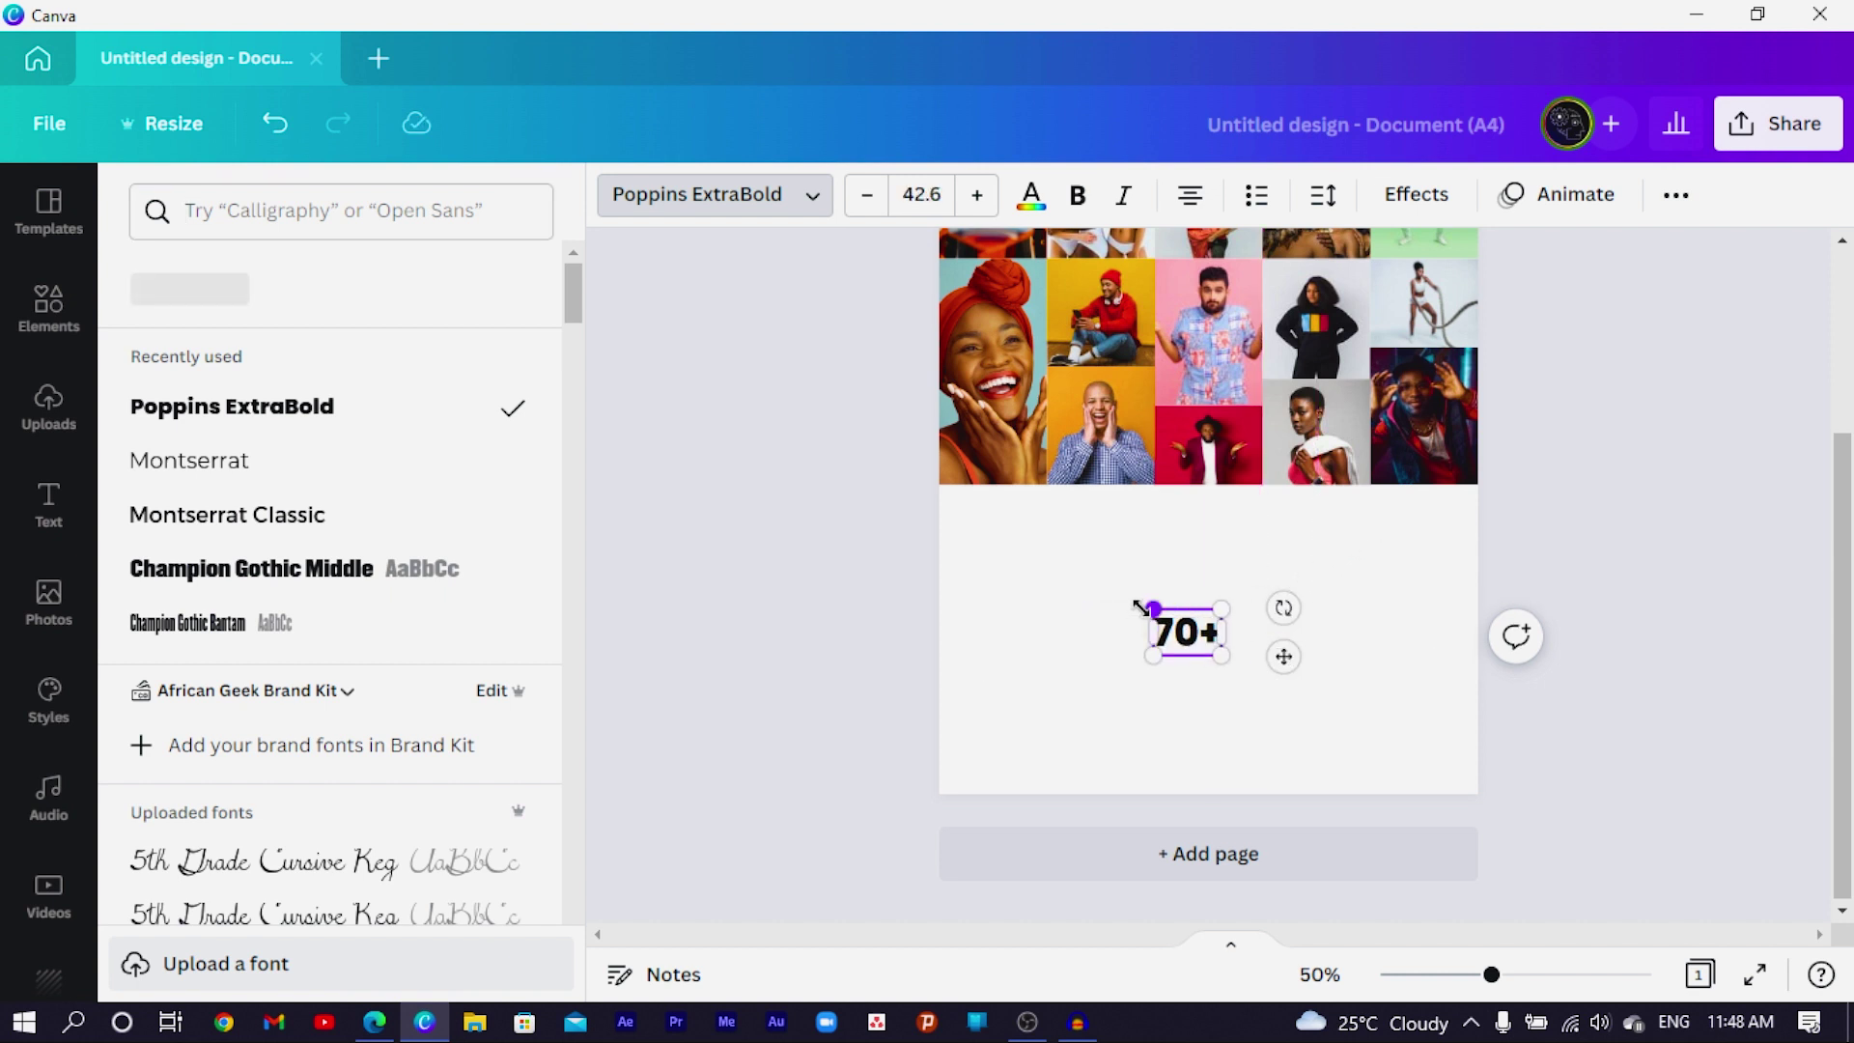
{"action": "left_click_drag", "start_coordinate": [1075, 589], "coordinate": [985, 575]}
{"action": "left_click", "coordinate": [1017, 750]}
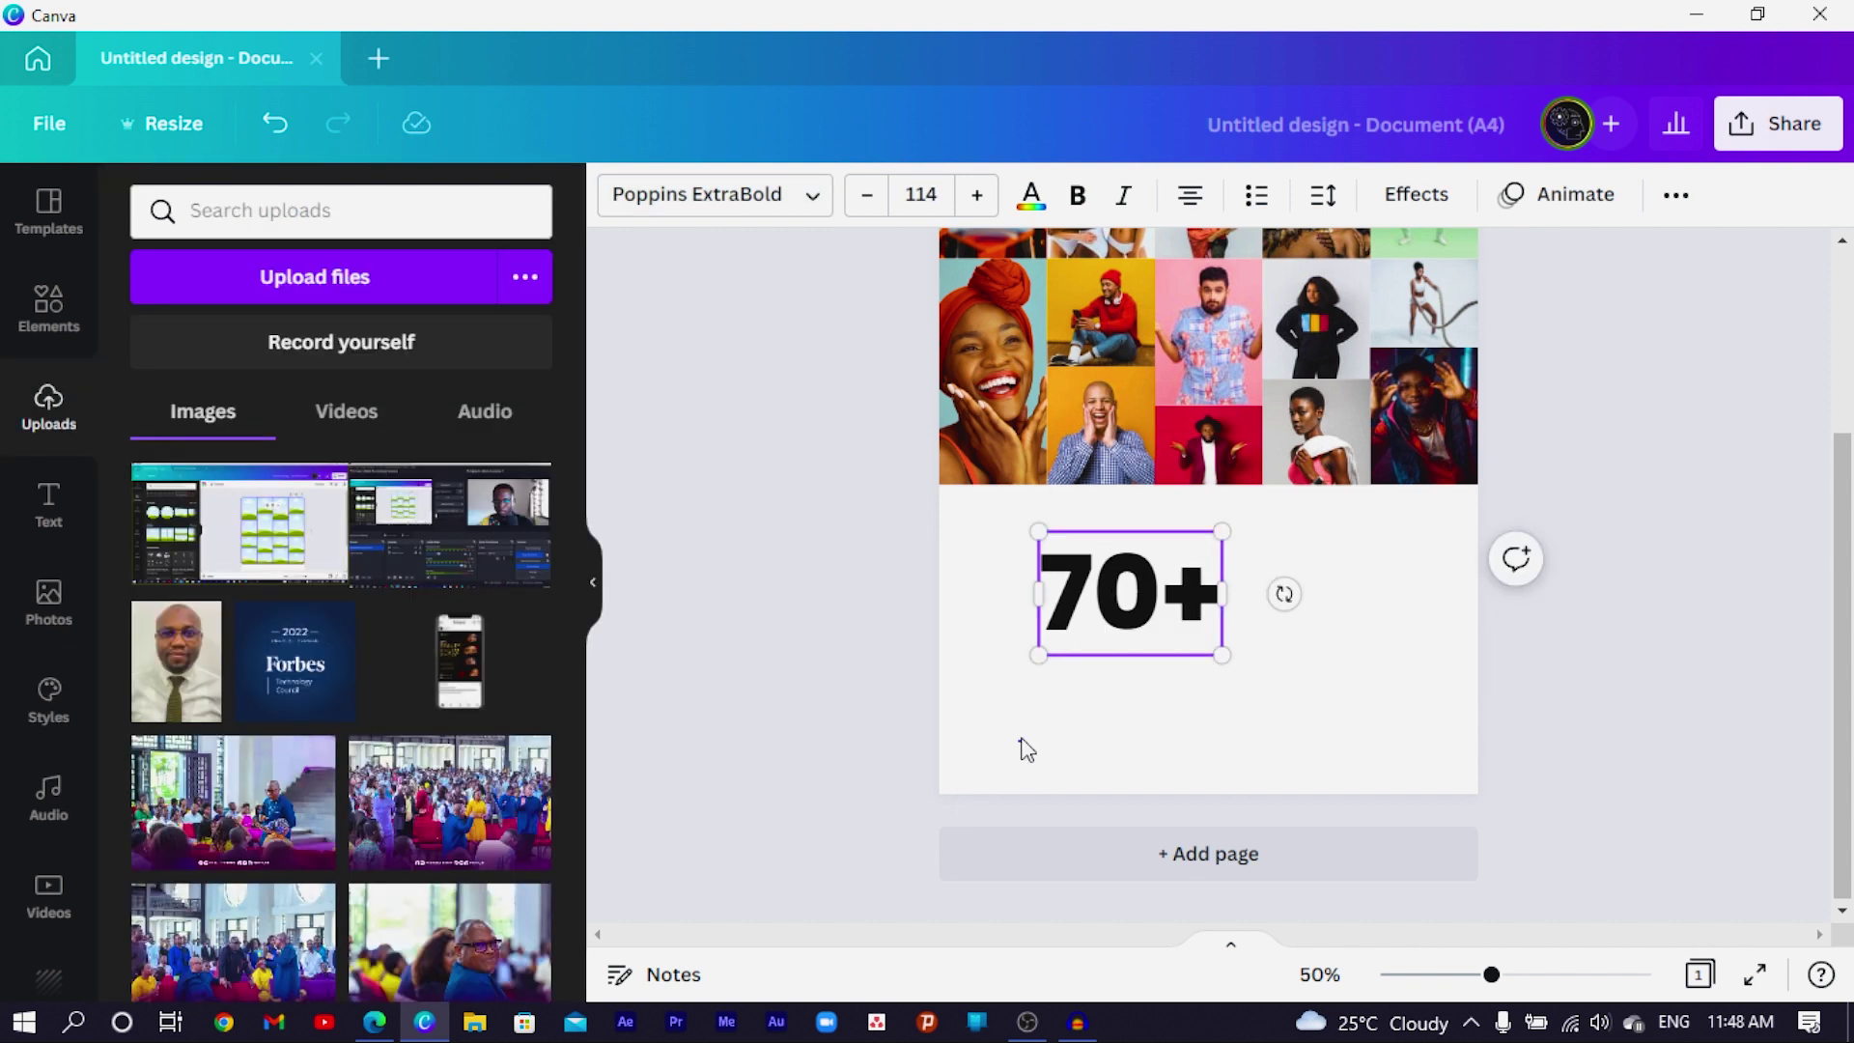
{"action": "left_click_drag", "start_coordinate": [1161, 578], "coordinate": [1117, 534]}
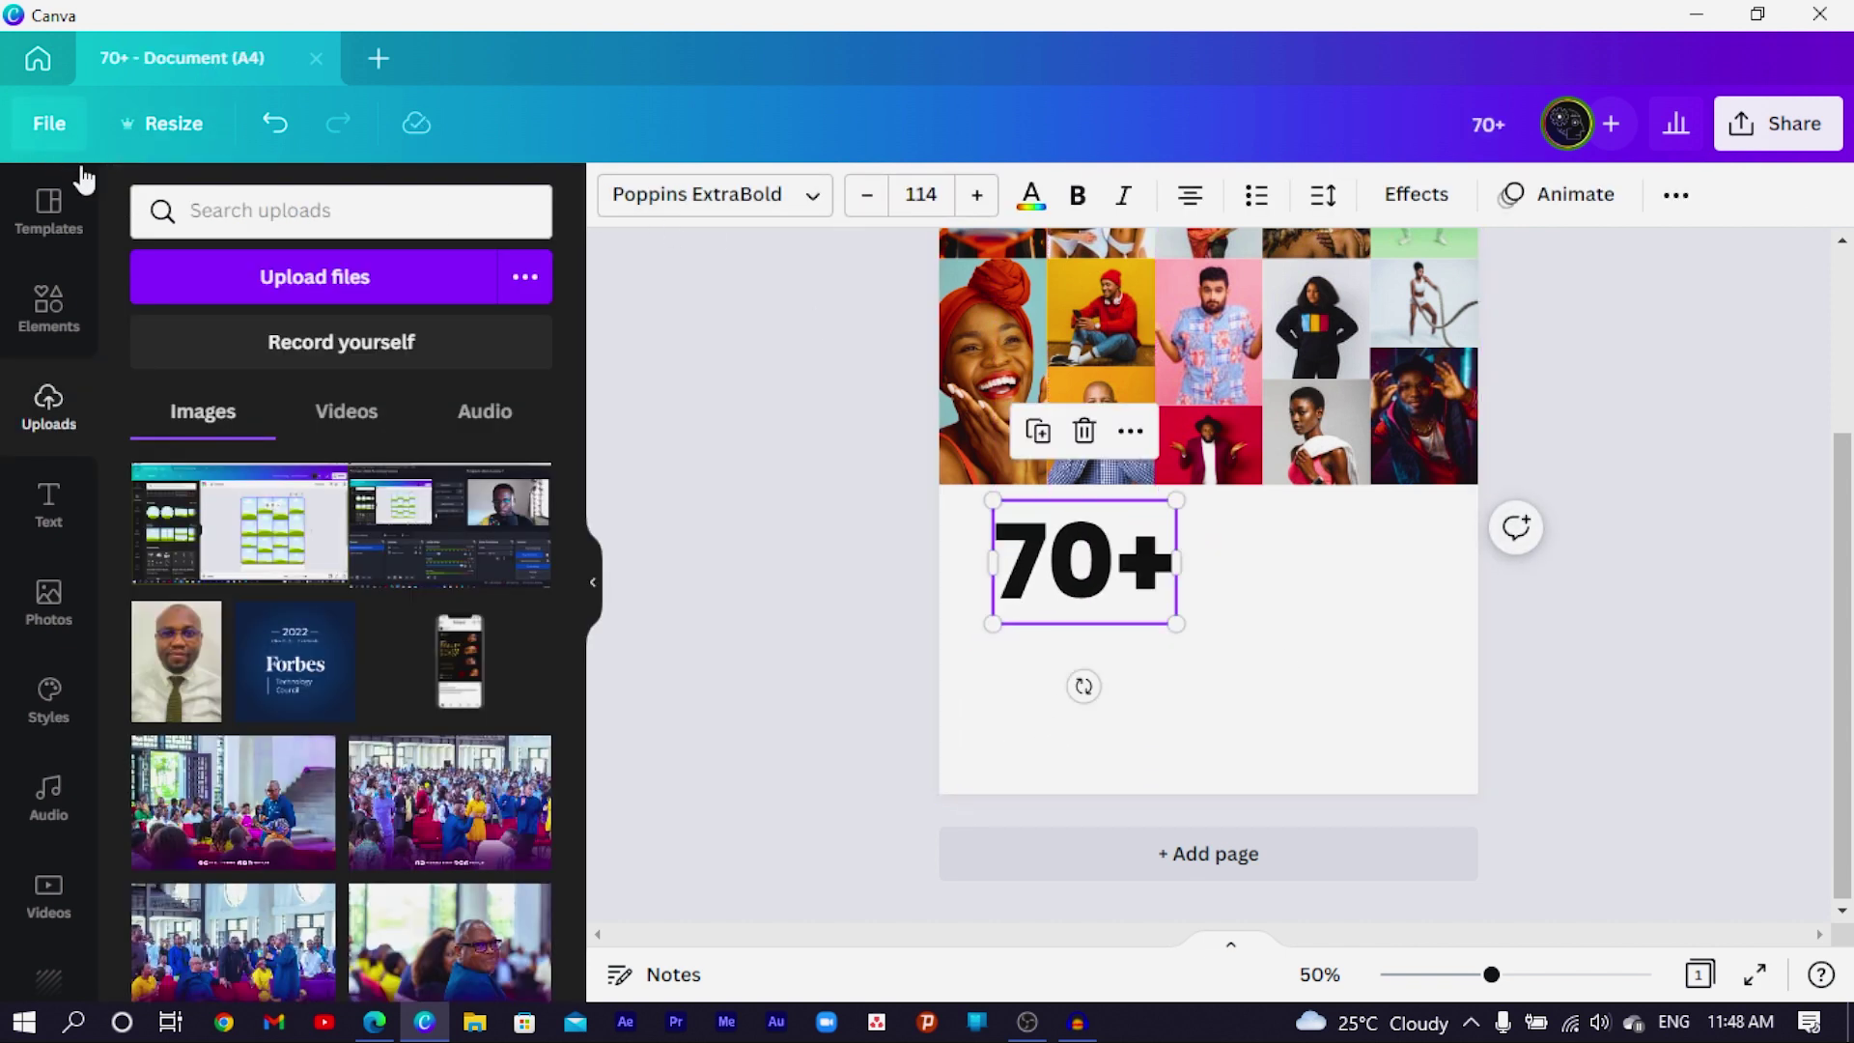
Step: Show the page margins as guides for placing the text
{"action": "left_click", "coordinate": [60, 140]}
{"action": "left_click", "coordinate": [113, 506]}
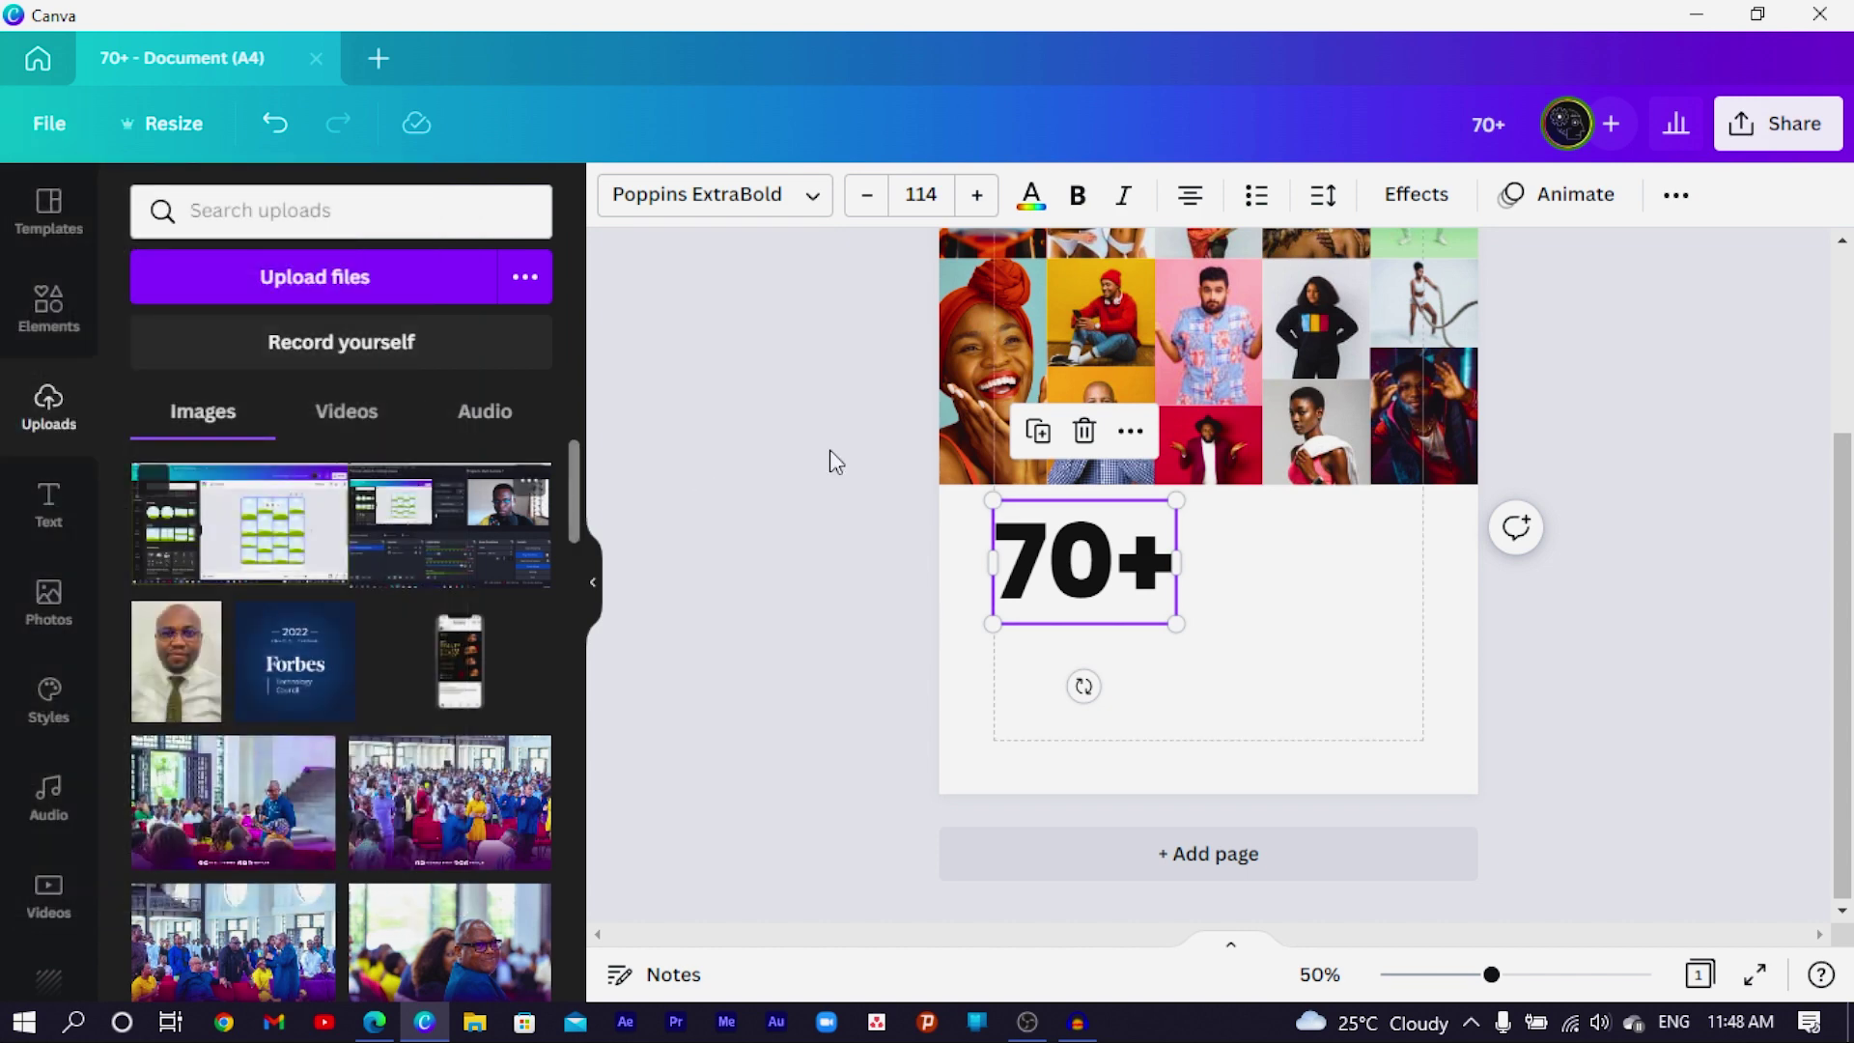
{"action": "left_click", "coordinate": [1273, 670]}
Step: Duplicate the "70+" text directly below itself, replace the copy's text with "PHOTO" and widen its box to about 154.5
{"action": "left_click", "coordinate": [1159, 590]}
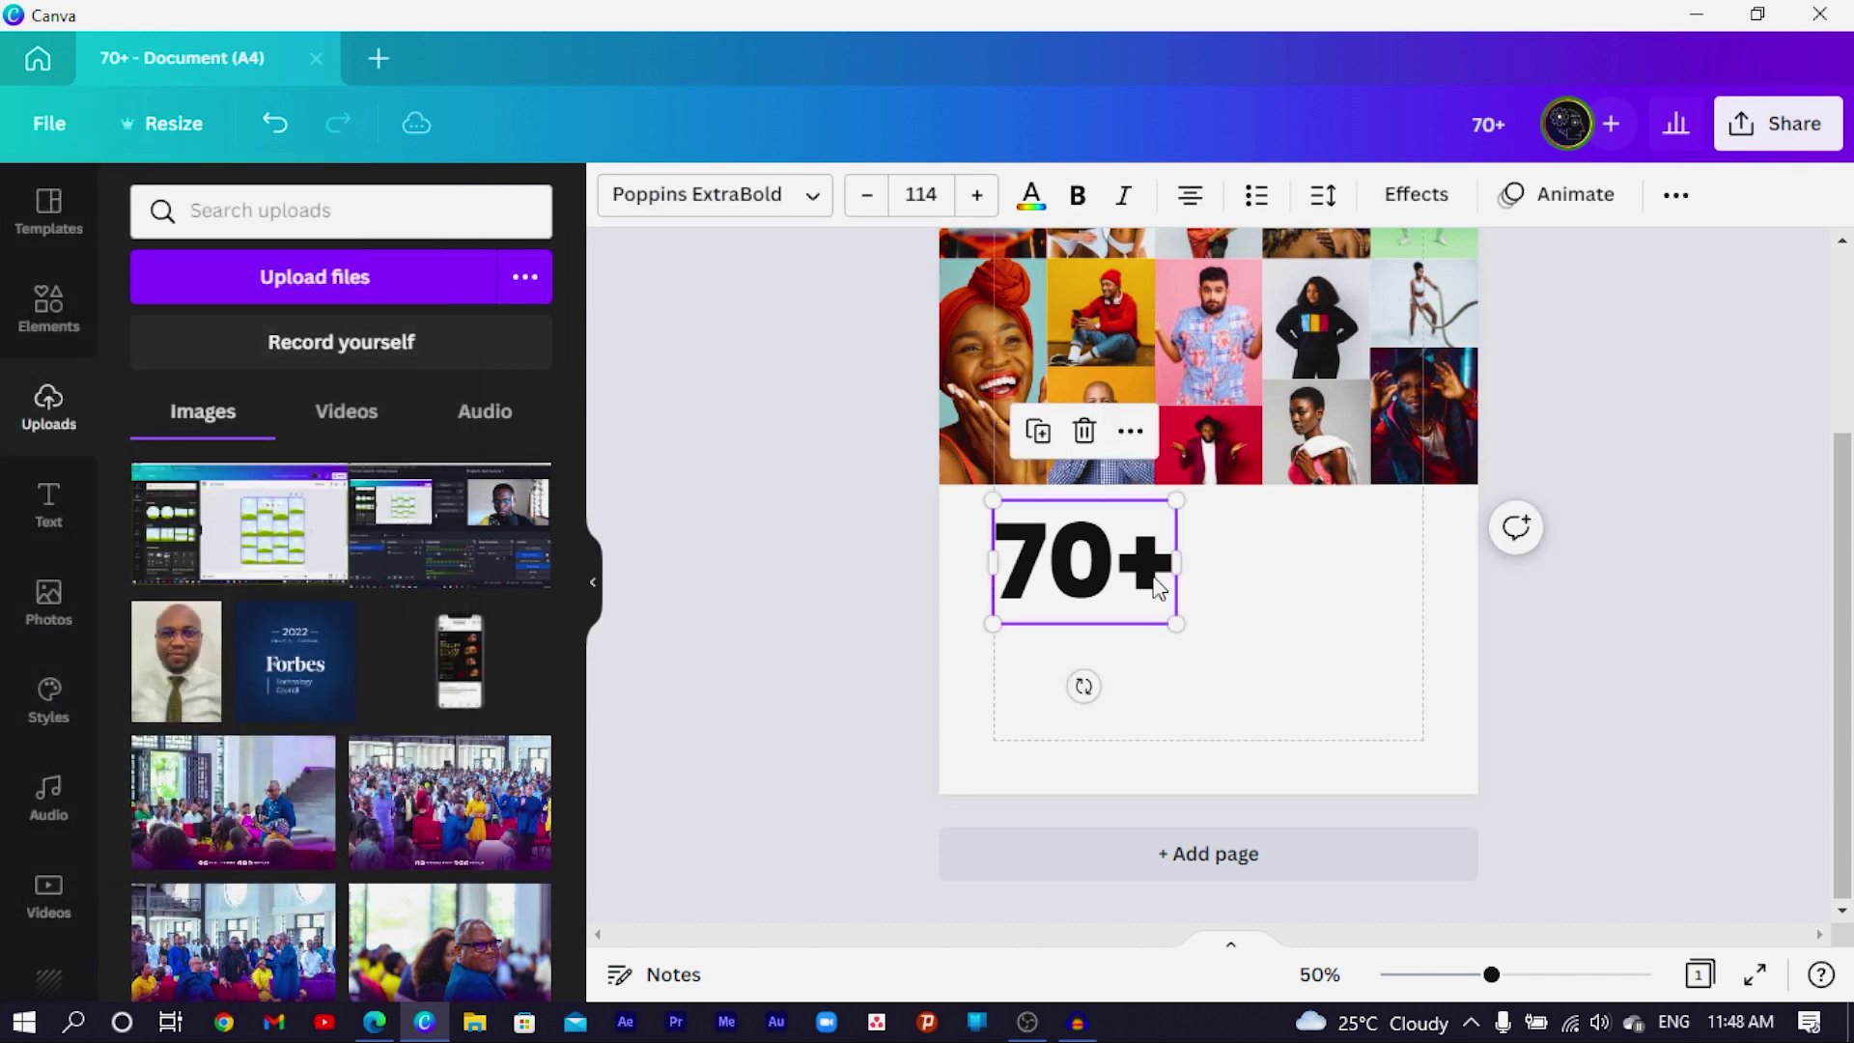
{"action": "left_click_drag", "start_coordinate": [1146, 578], "coordinate": [1156, 589]}
{"action": "key", "text": "ctrl+d"}
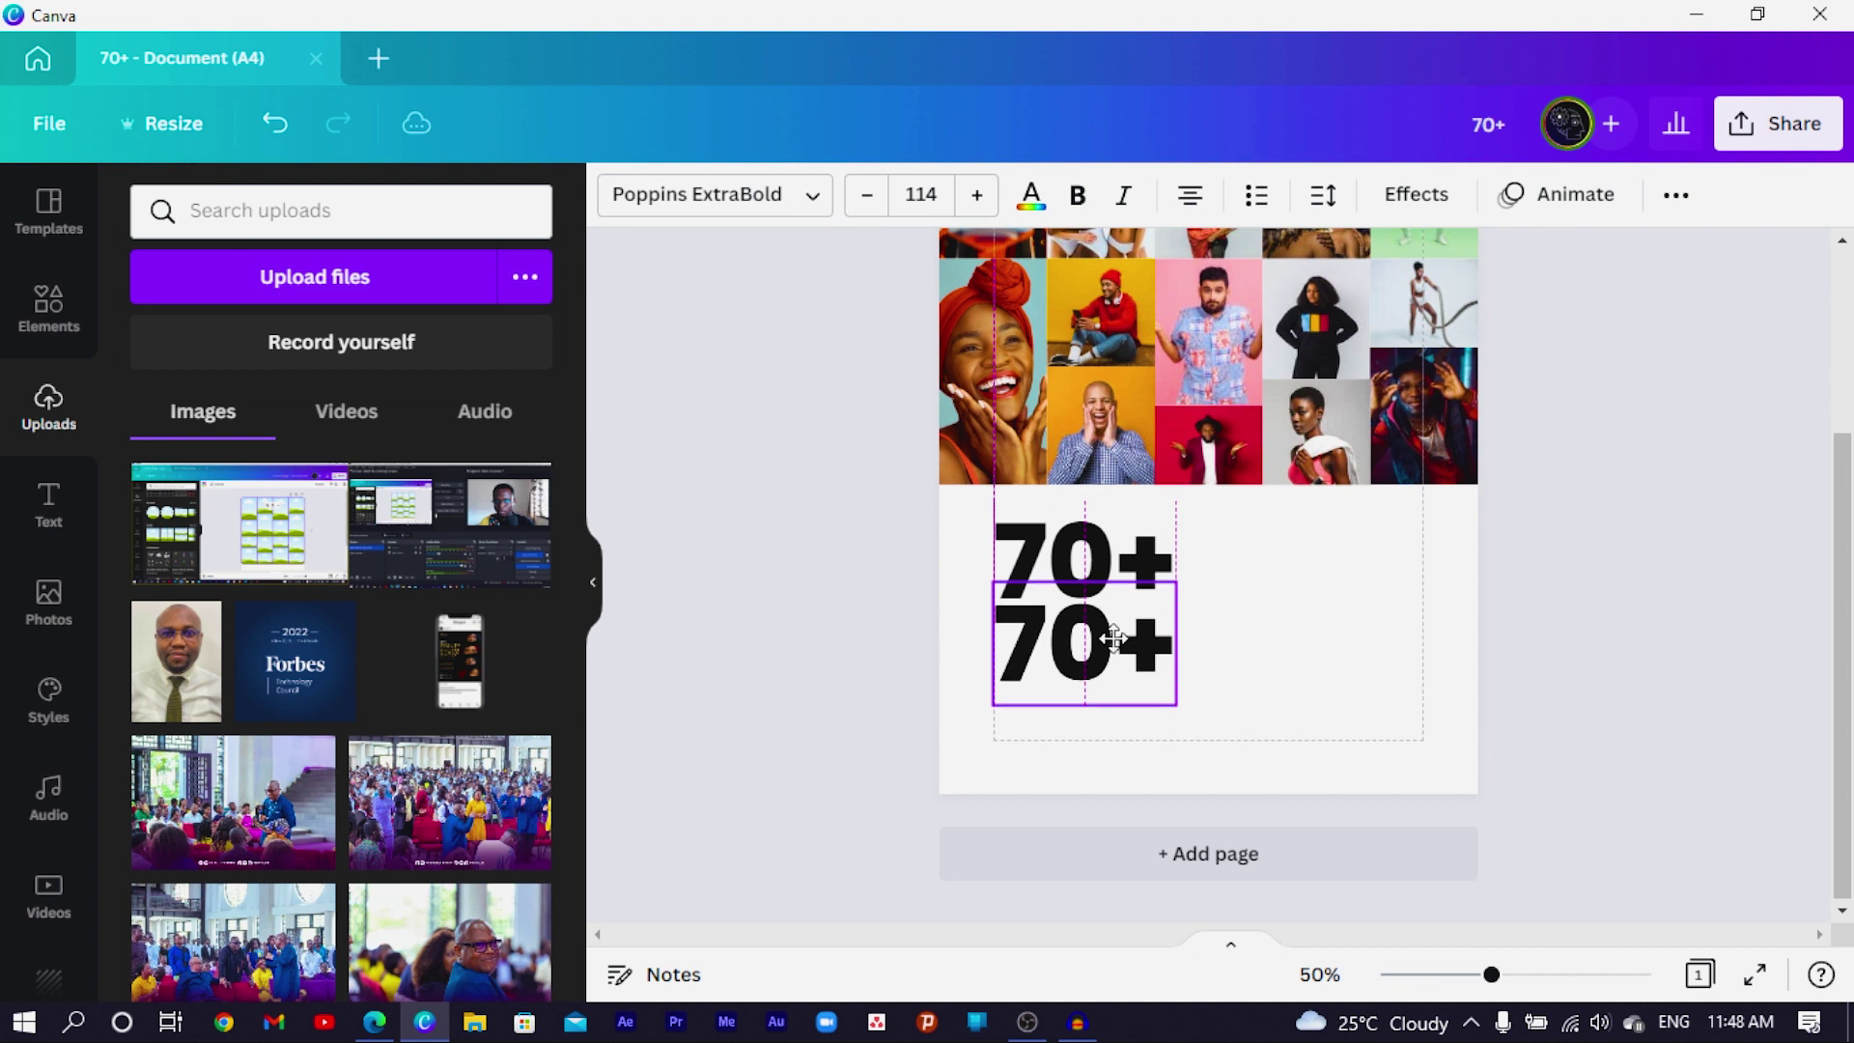
{"action": "key", "text": "ctrl+a"}
{"action": "type", "text": "p"}
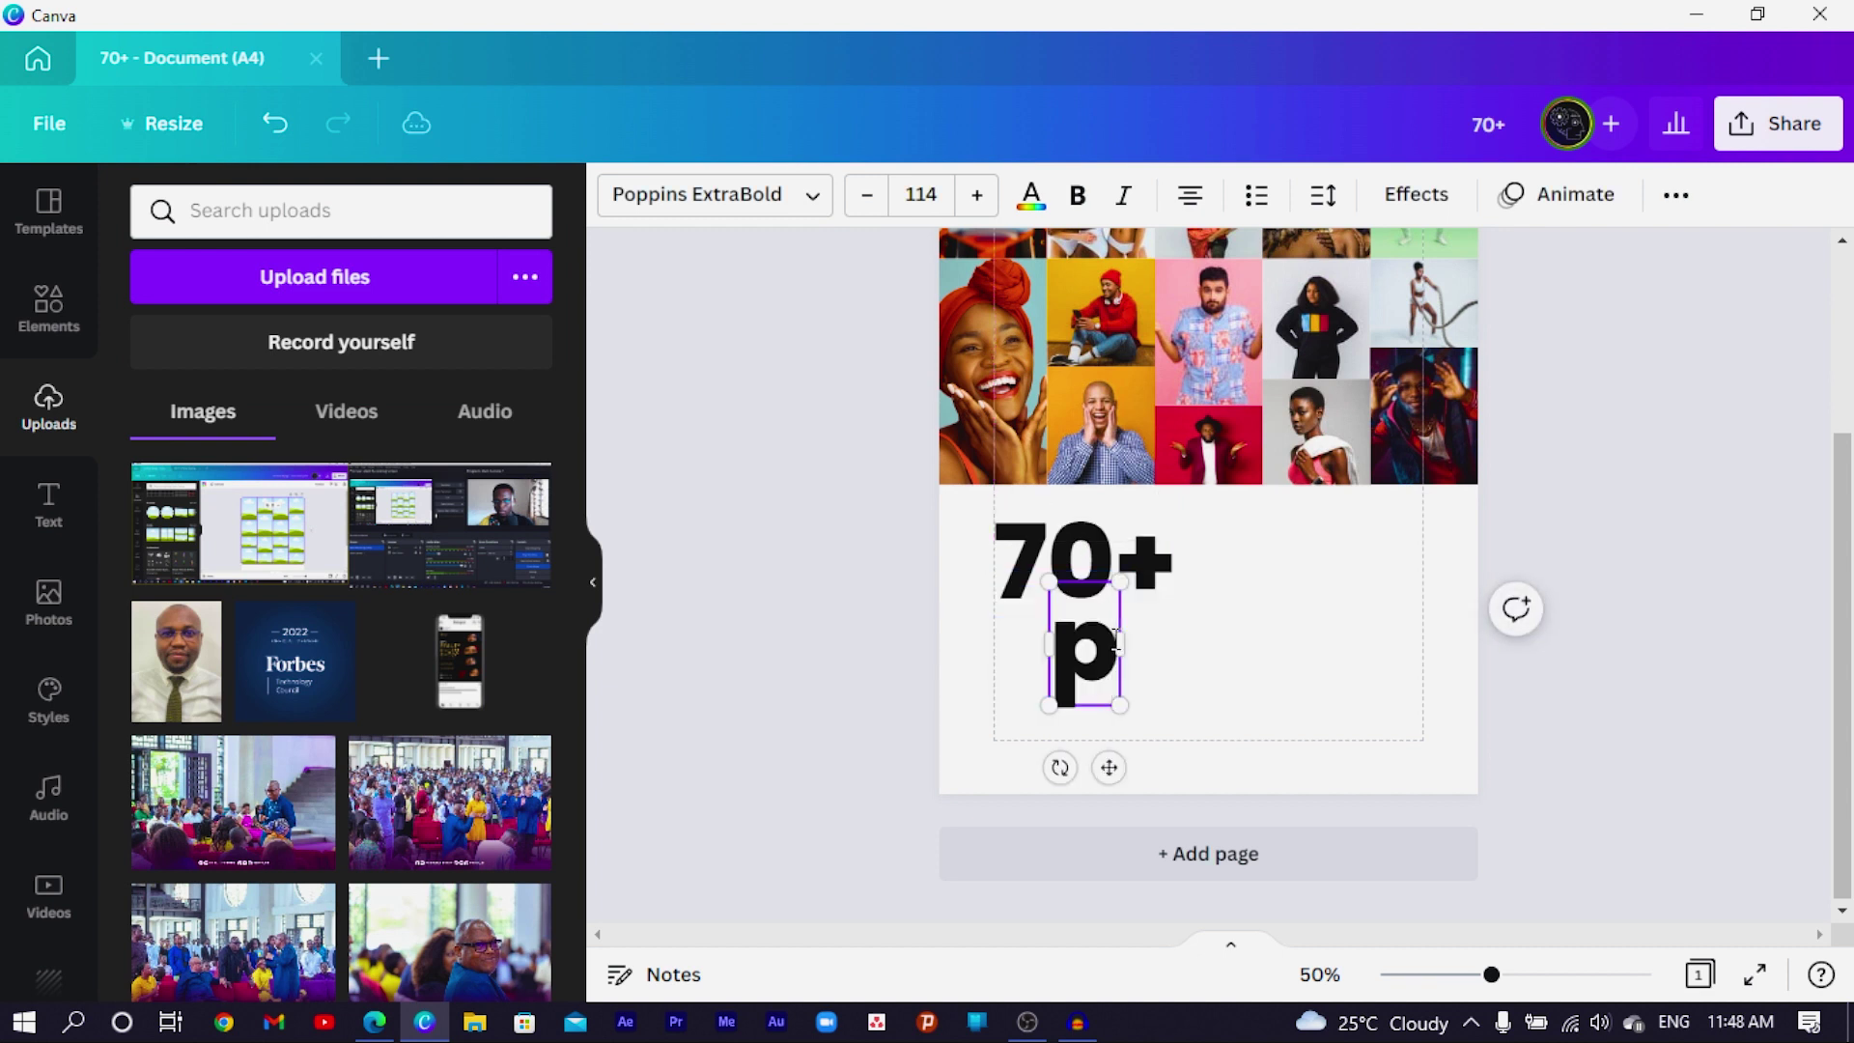
{"action": "type", "text": "hoto"}
{"action": "left_click_drag", "start_coordinate": [1237, 720], "coordinate": [1333, 683]}
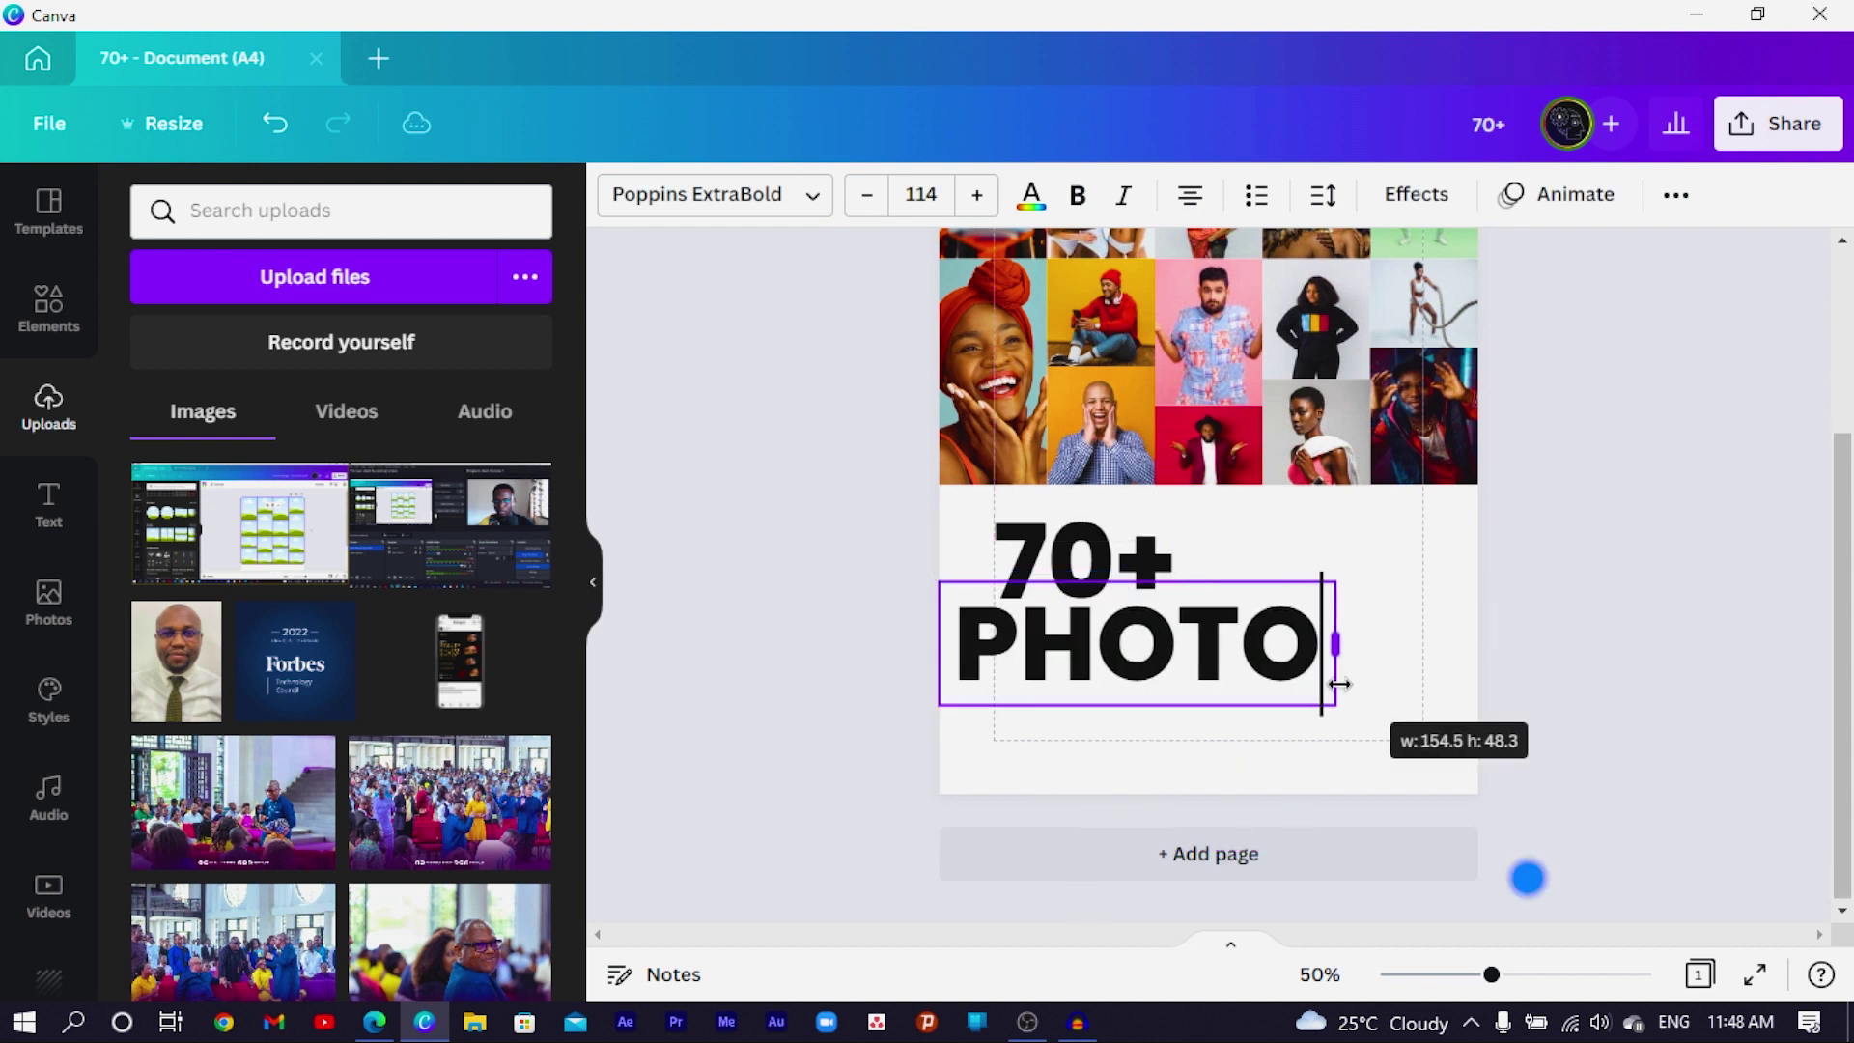
Step: Duplicate the "PHOTO" text below itself, change the copy to "DESCRIPTION" and widen its box to hold the word on one line
{"action": "key", "text": "ctrl+d"}
{"action": "left_click_drag", "start_coordinate": [1184, 710], "coordinate": [1163, 742]}
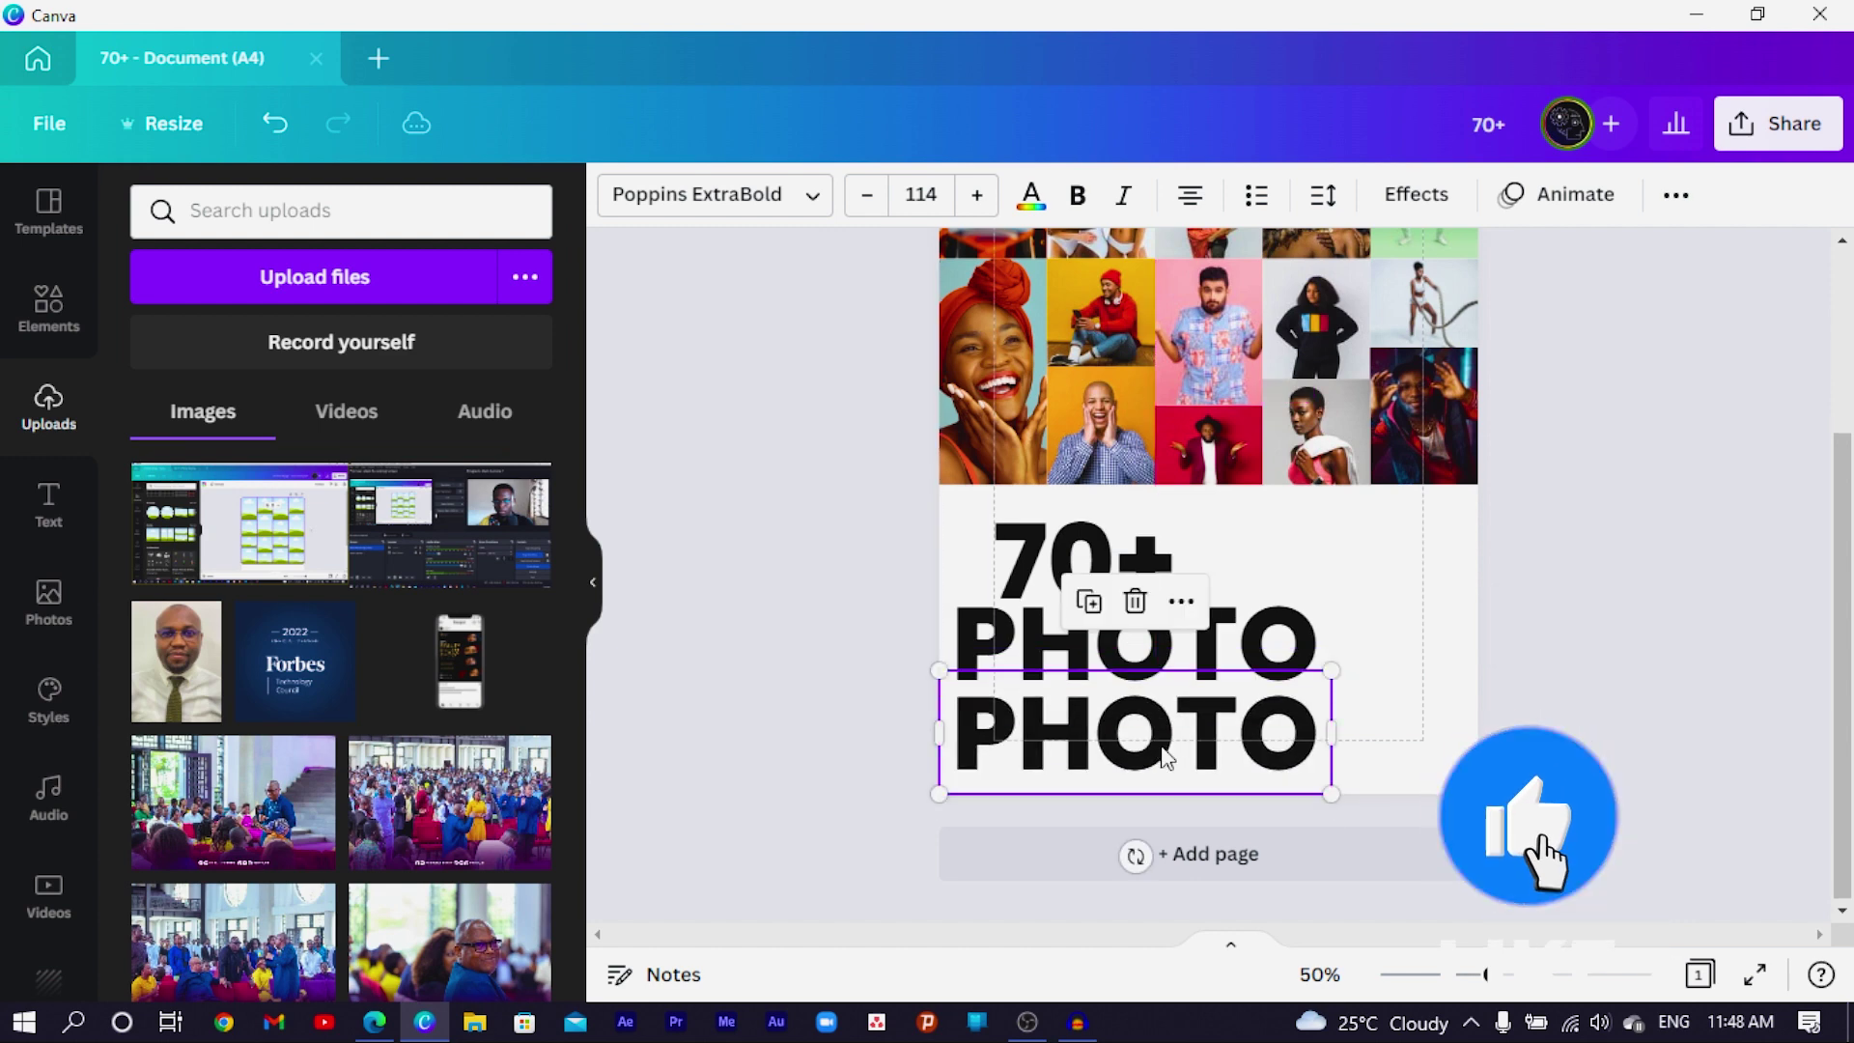
{"action": "double_click", "coordinate": [1163, 741]}
{"action": "type", "text": "DESCRIPTION"}
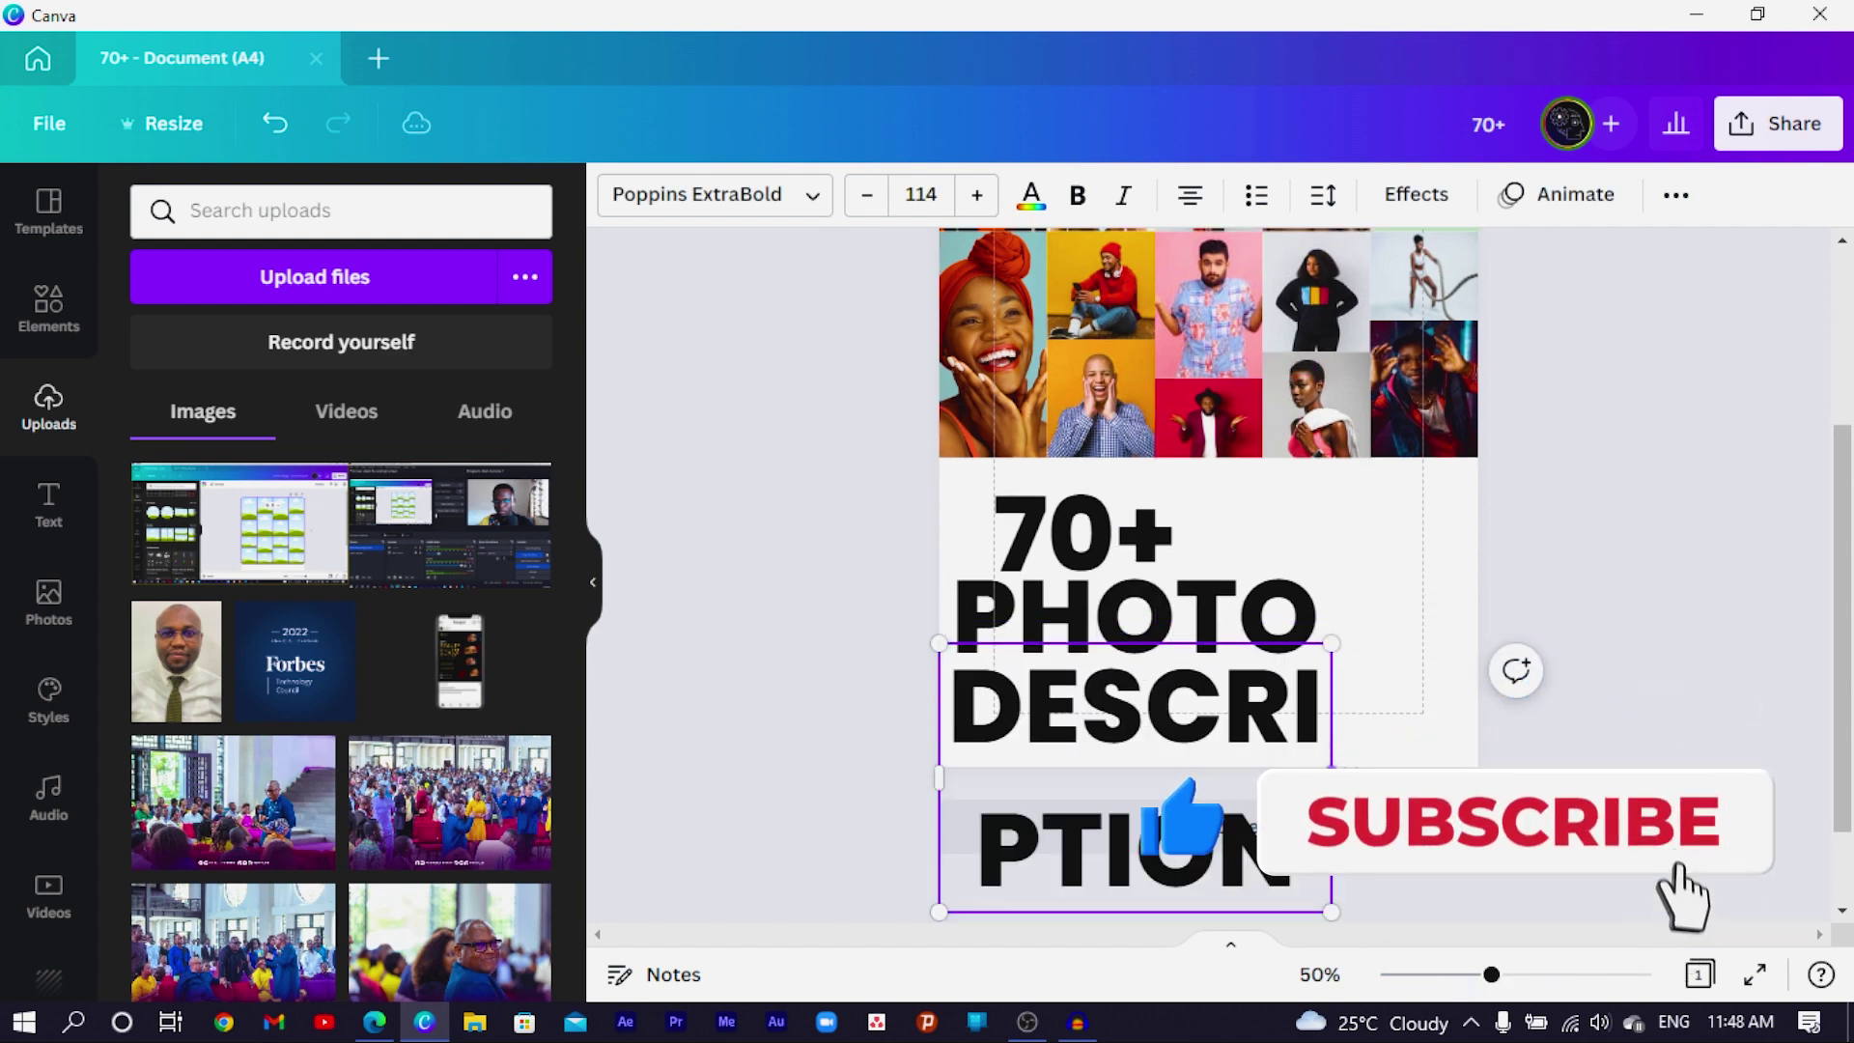
{"action": "left_click_drag", "start_coordinate": [1333, 763], "coordinate": [1661, 696]}
Step: Left-align the text of the three heading lines and line up their left edges
{"action": "left_click", "coordinate": [1082, 541]}
{"action": "left_click_drag", "start_coordinate": [1101, 530], "coordinate": [1063, 530]}
{"action": "left_click", "coordinate": [1106, 724]}
{"action": "mouse_move", "coordinate": [1106, 724]}
{"action": "left_mouse_down"}
{"action": "mouse_move", "coordinate": [1120, 715]}
{"action": "mouse_move", "coordinate": [1096, 715]}
{"action": "left_mouse_up"}
{"action": "left_click", "coordinate": [1111, 645]}
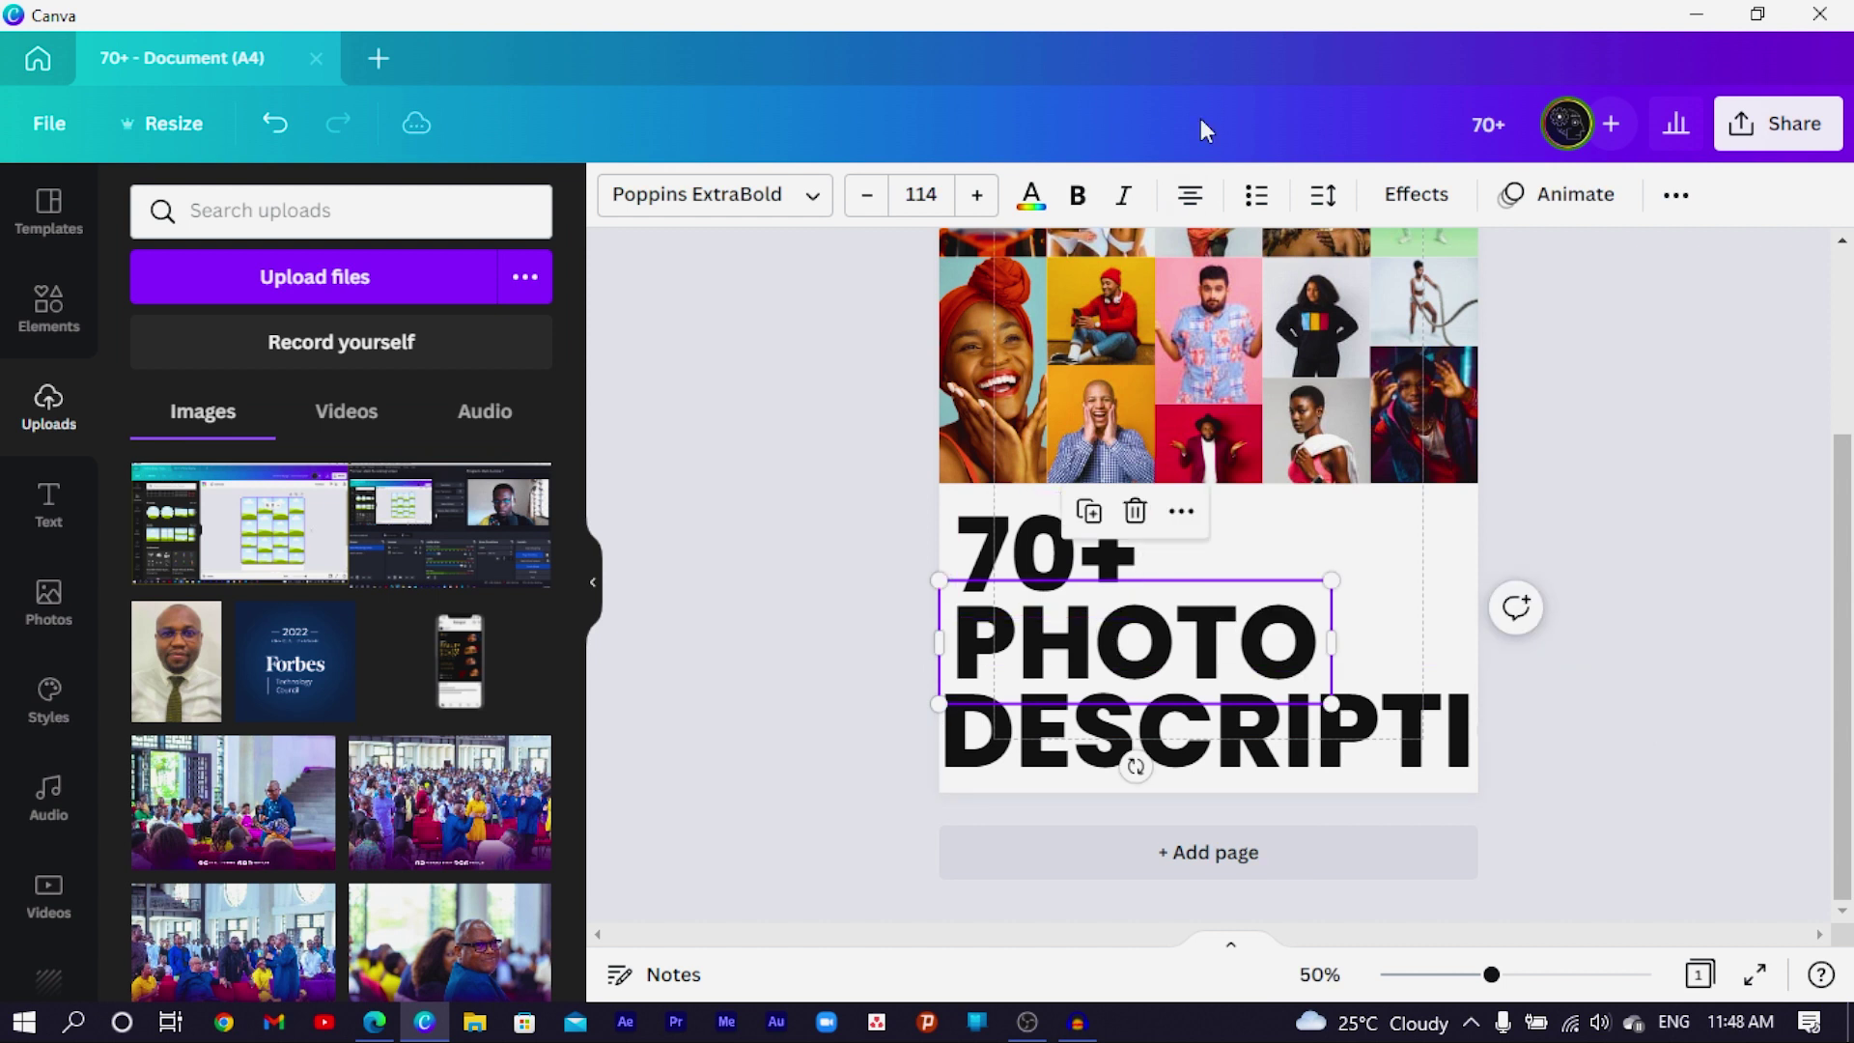
{"action": "left_click", "coordinate": [1187, 198]}
{"action": "left_click", "coordinate": [1011, 523]}
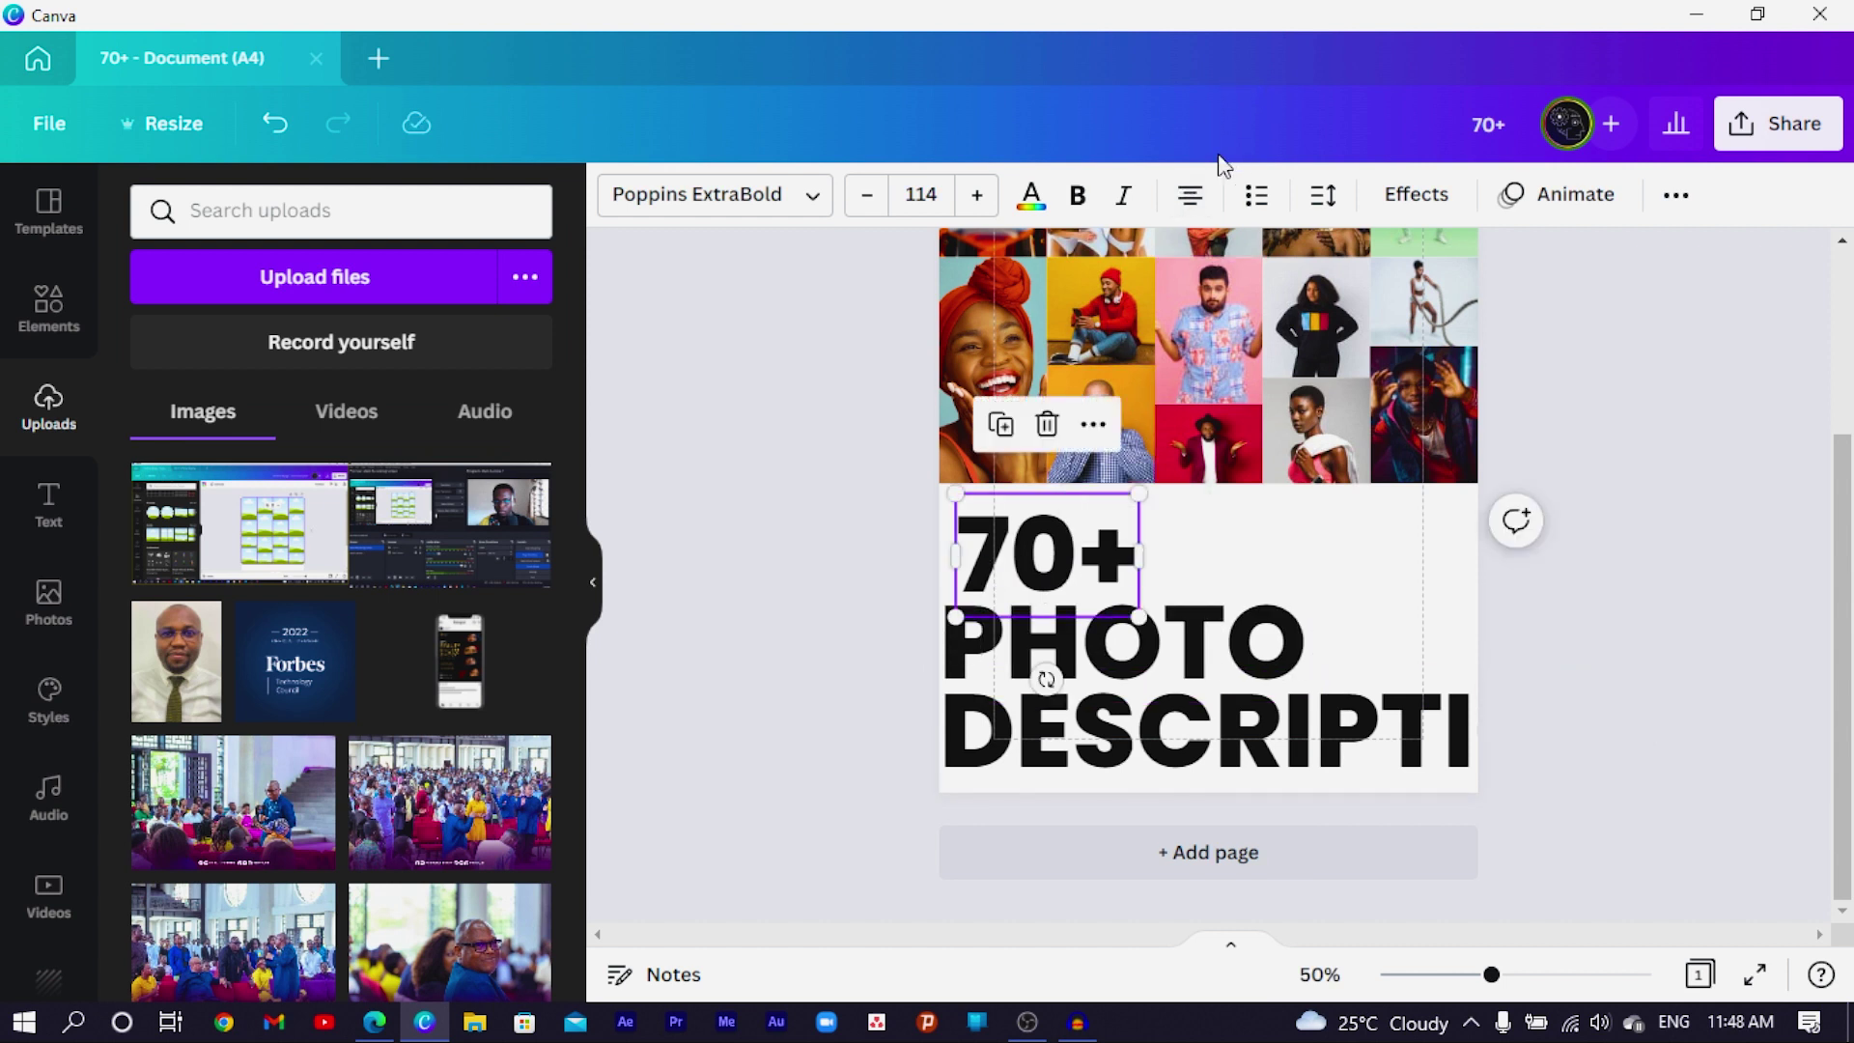
{"action": "left_click_drag", "start_coordinate": [1008, 563], "coordinate": [998, 555]}
Step: Scale the three heading lines down together to size 69.6 and fit them between the page margins
{"action": "left_click_drag", "start_coordinate": [810, 573], "coordinate": [1392, 773]}
{"action": "left_click_drag", "start_coordinate": [1198, 710], "coordinate": [1251, 720]}
{"action": "left_click_drag", "start_coordinate": [1476, 708], "coordinate": [1403, 705]}
{"action": "left_click", "coordinate": [912, 748]}
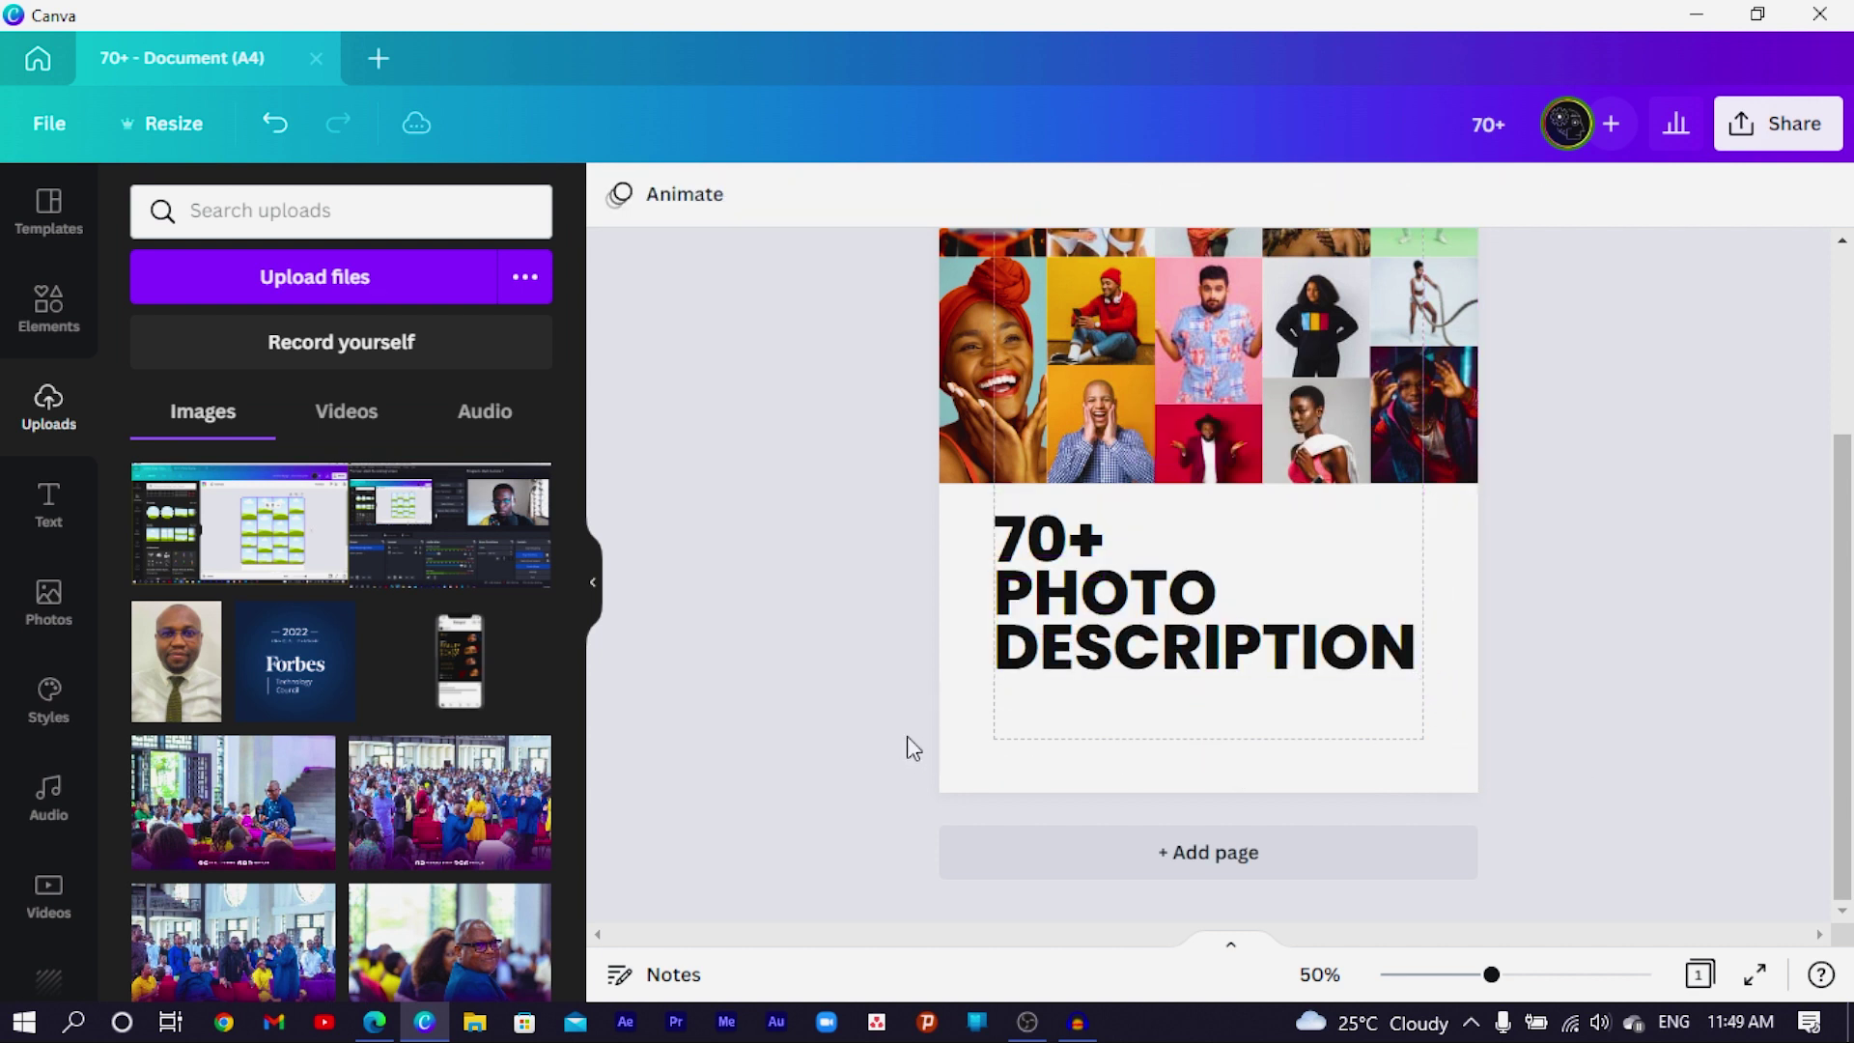
Step: Recolor the "70+" text violet from the default colors and apply the color change to all the black text
{"action": "left_click", "coordinate": [1026, 533]}
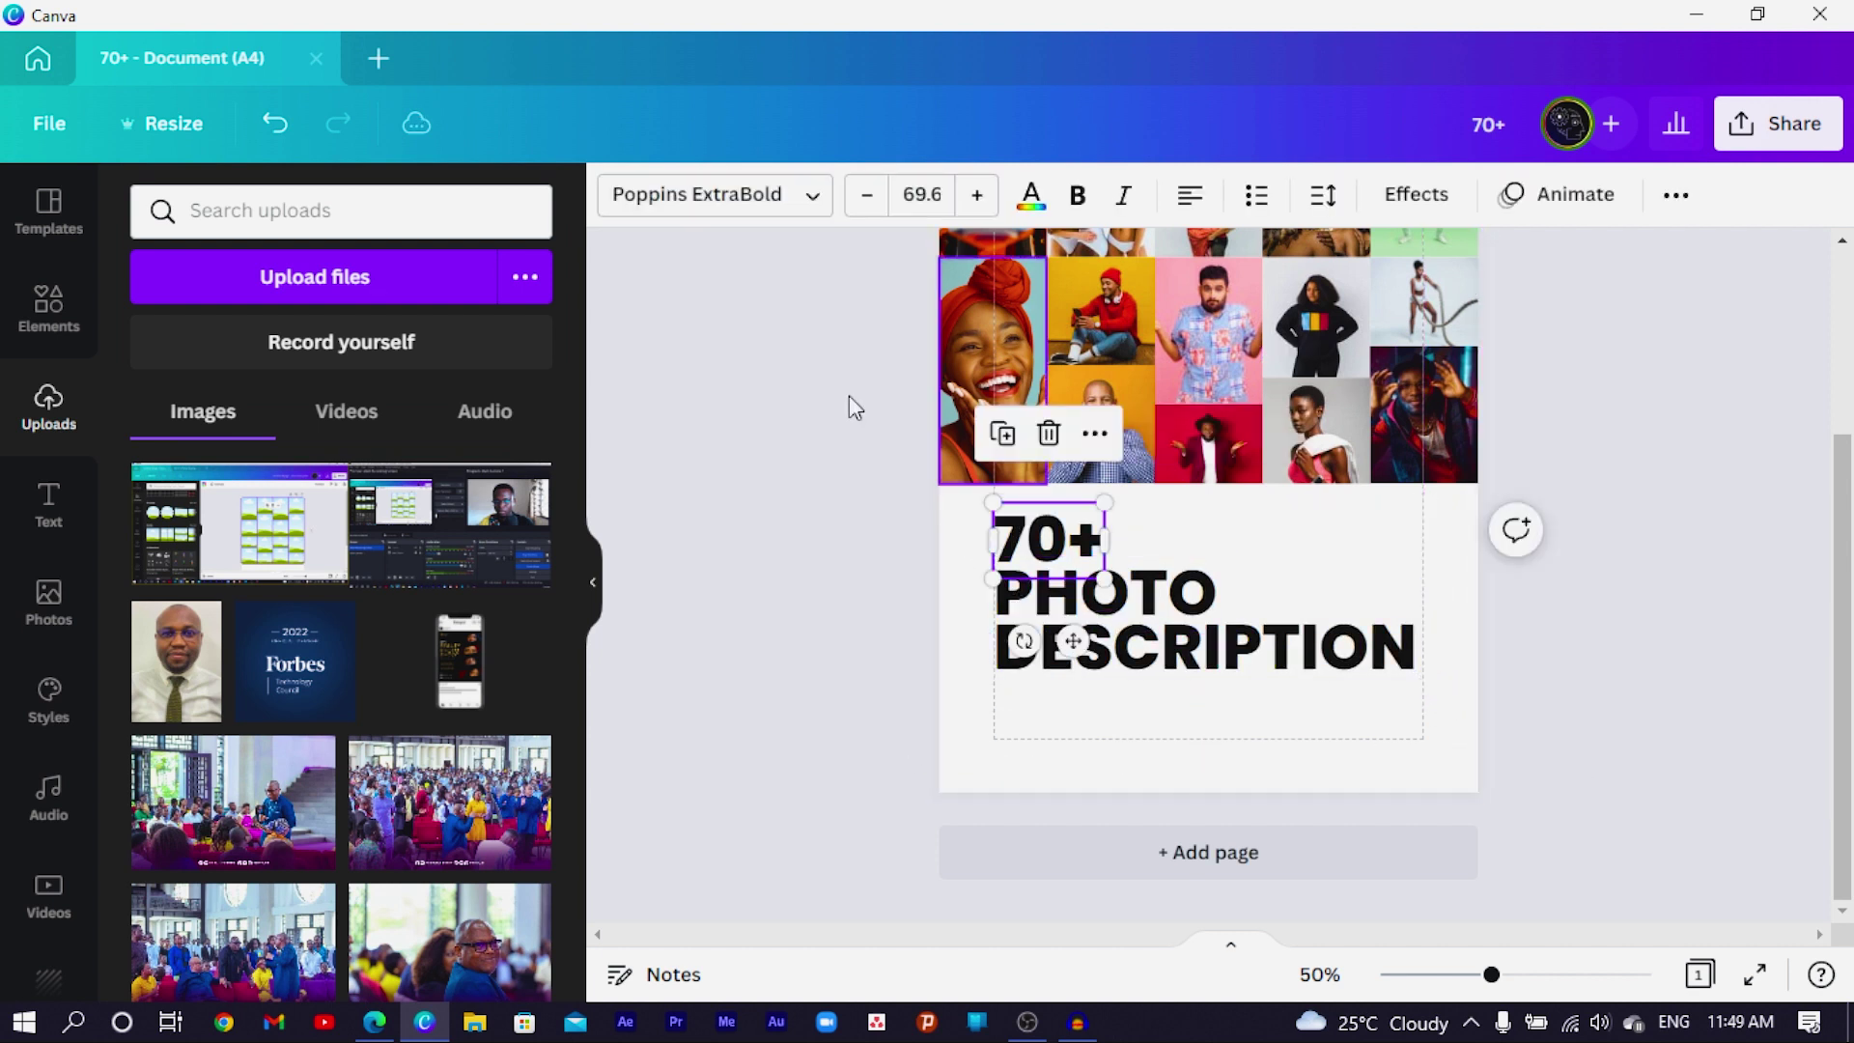
{"action": "left_click", "coordinate": [1030, 200]}
{"action": "scroll", "coordinate": [250, 628], "scroll_direction": "down", "scroll_amount": 3}
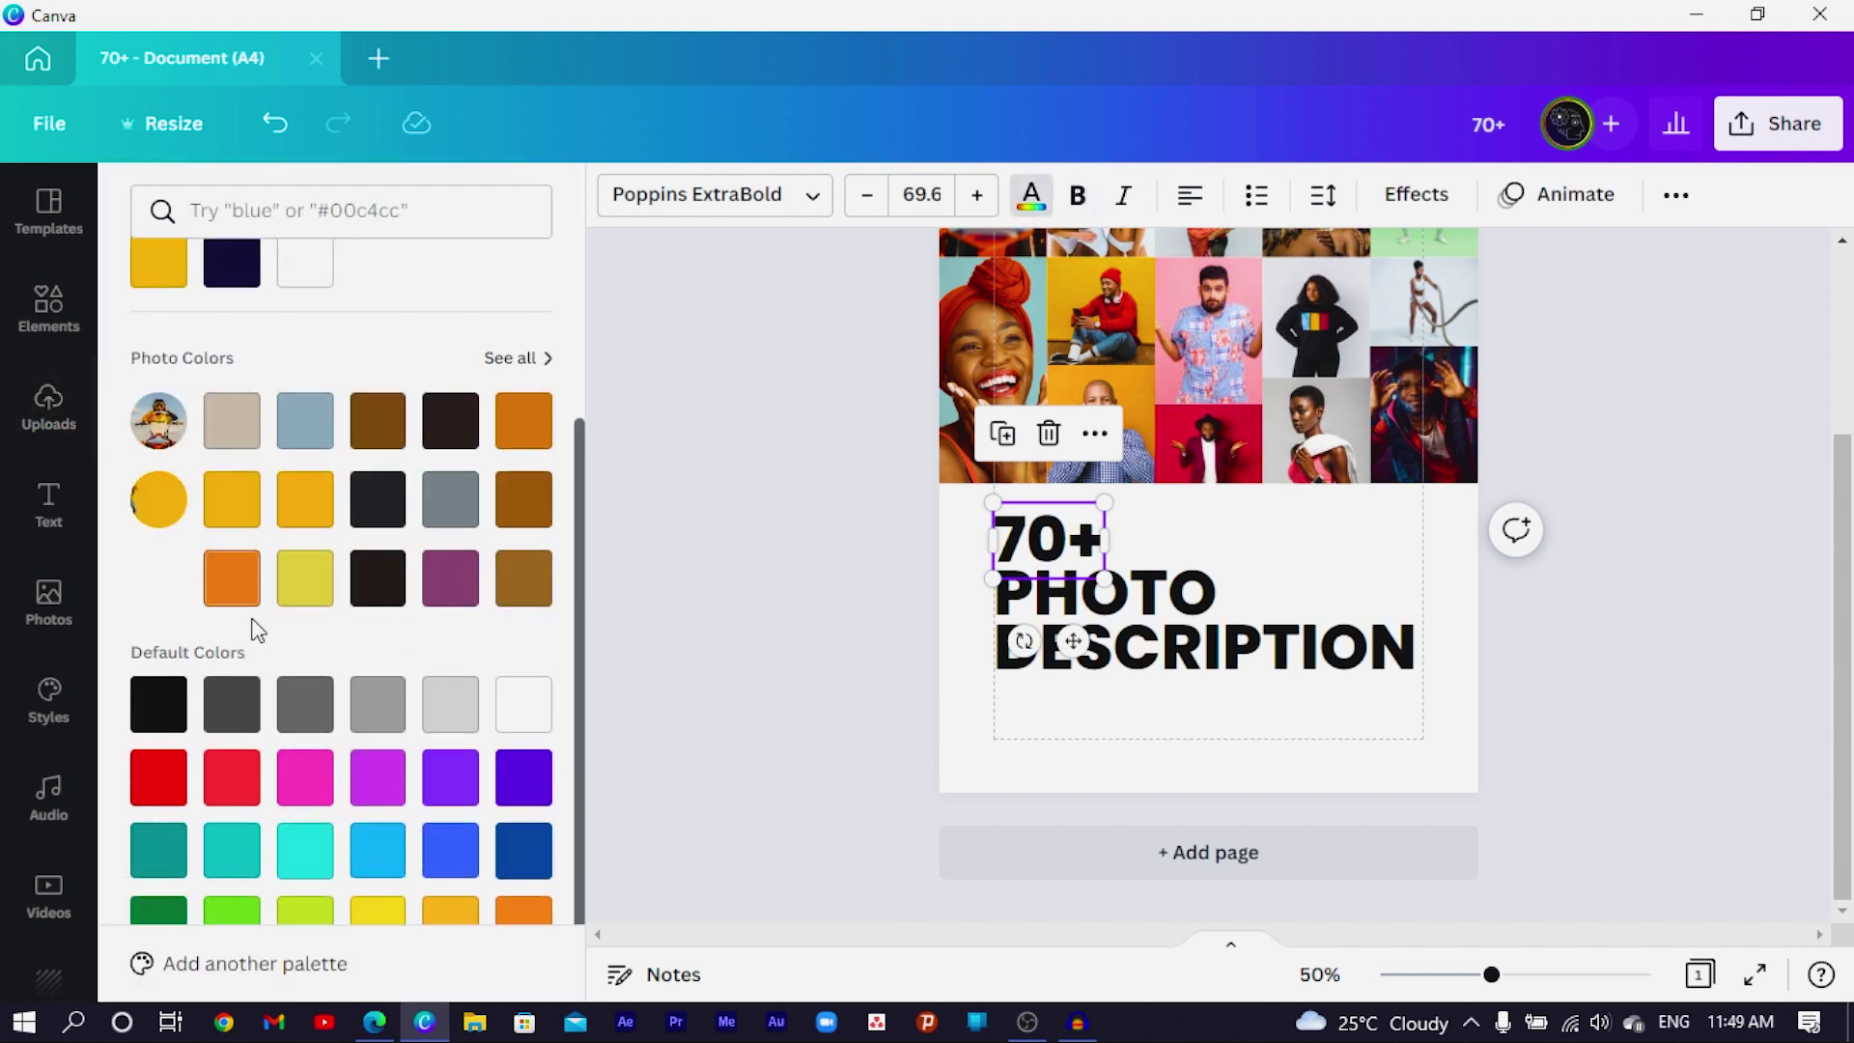
{"action": "left_click", "coordinate": [523, 778]}
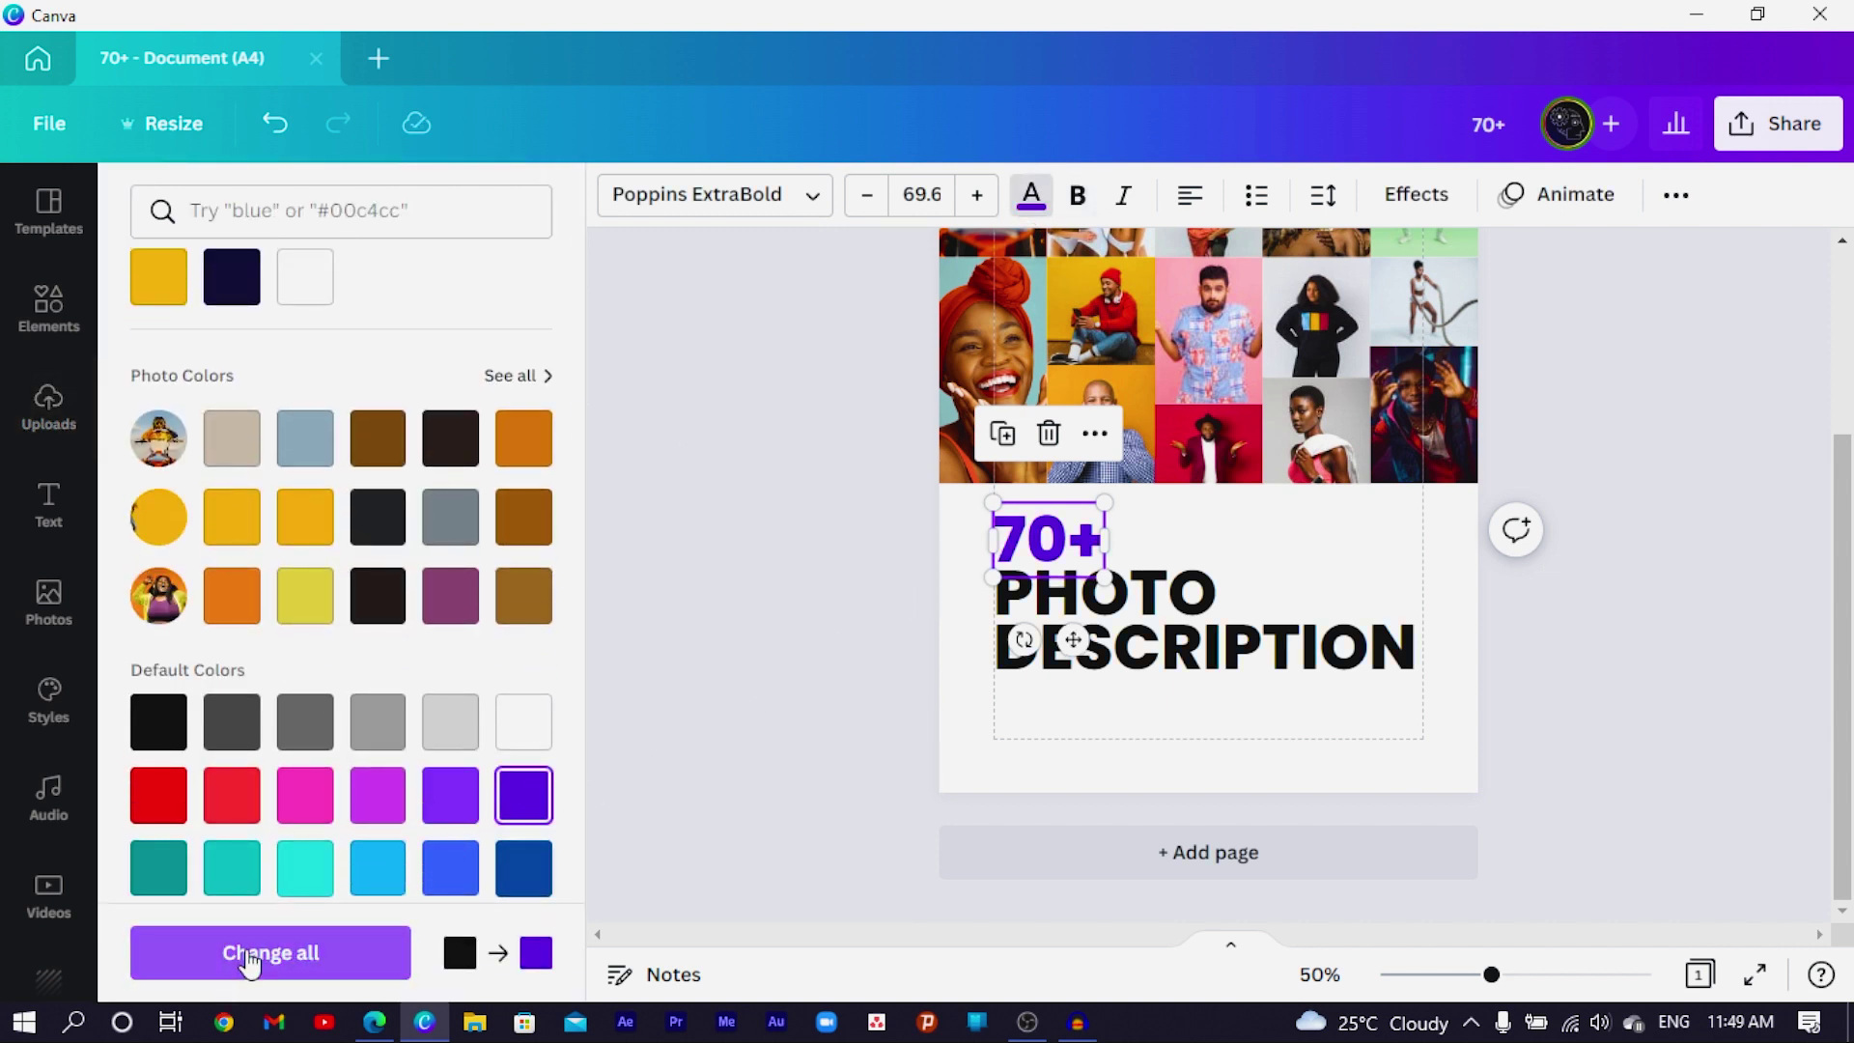
{"action": "left_click", "coordinate": [251, 952]}
{"action": "left_click", "coordinate": [1312, 720]}
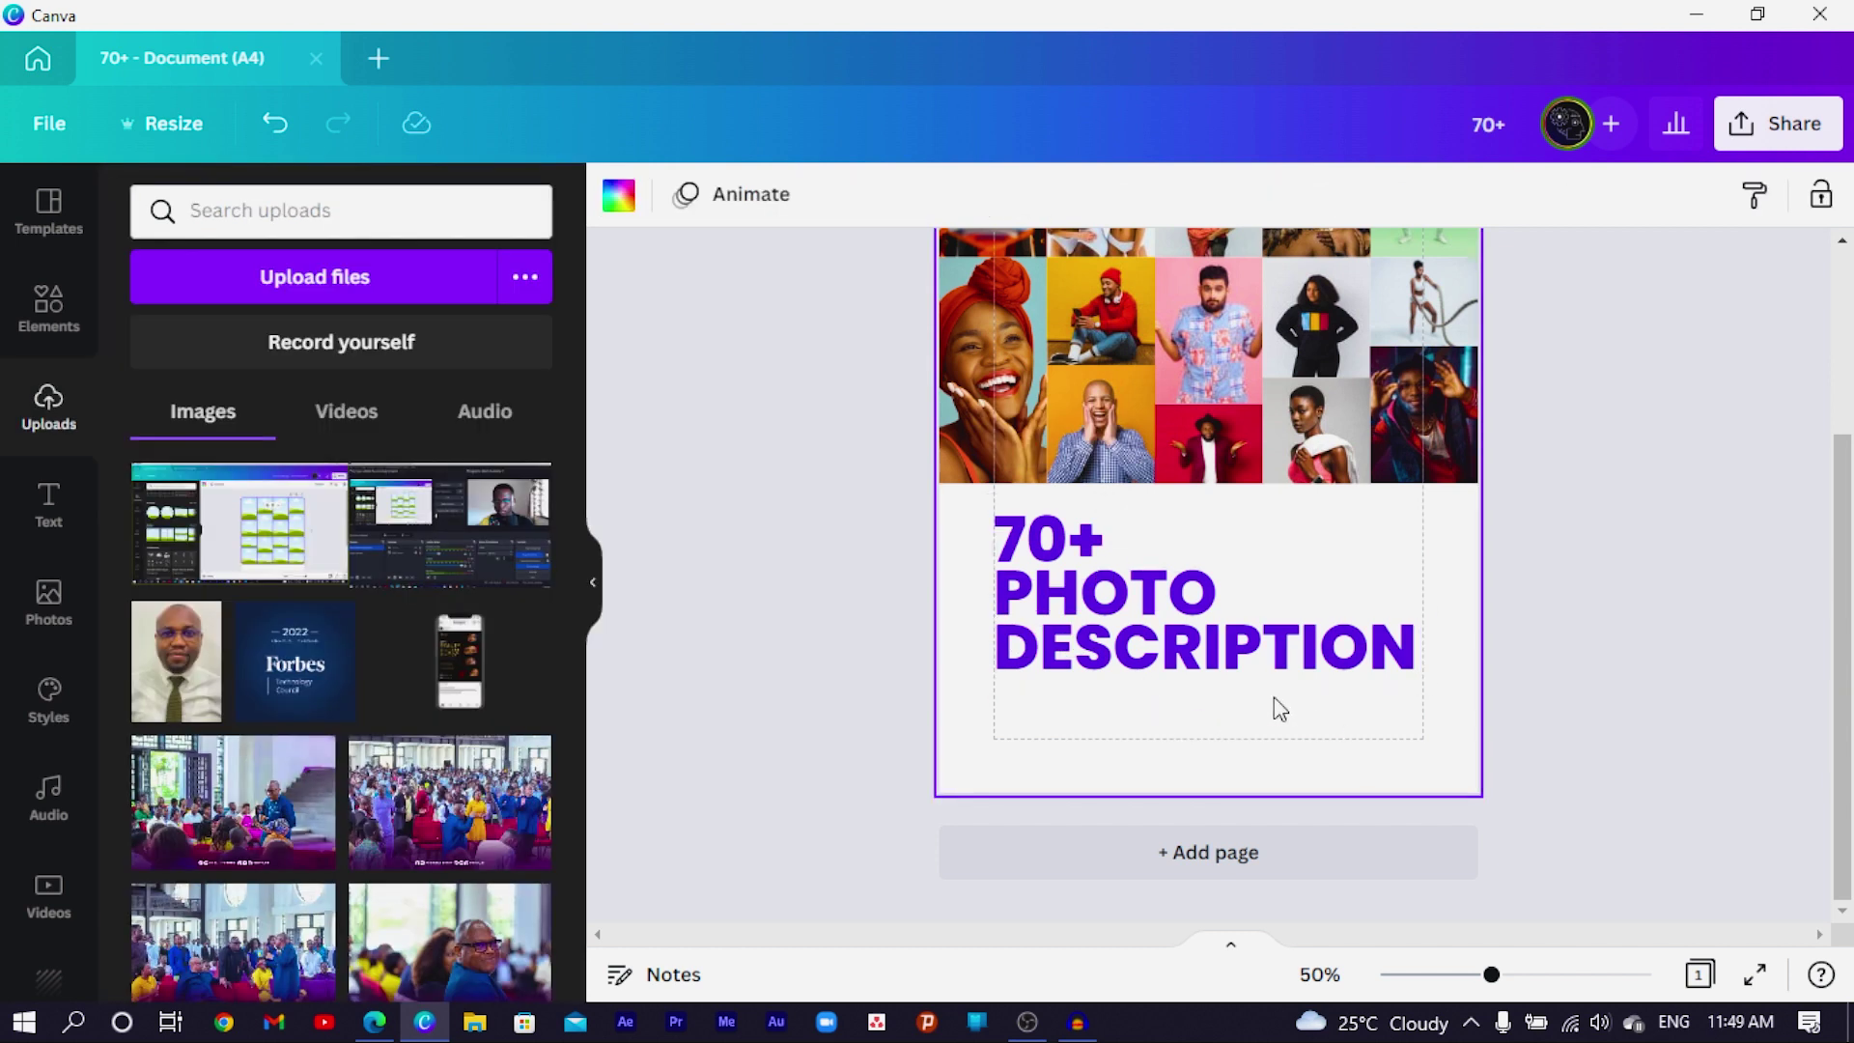
{"action": "left_click_drag", "start_coordinate": [881, 530], "coordinate": [1420, 683]}
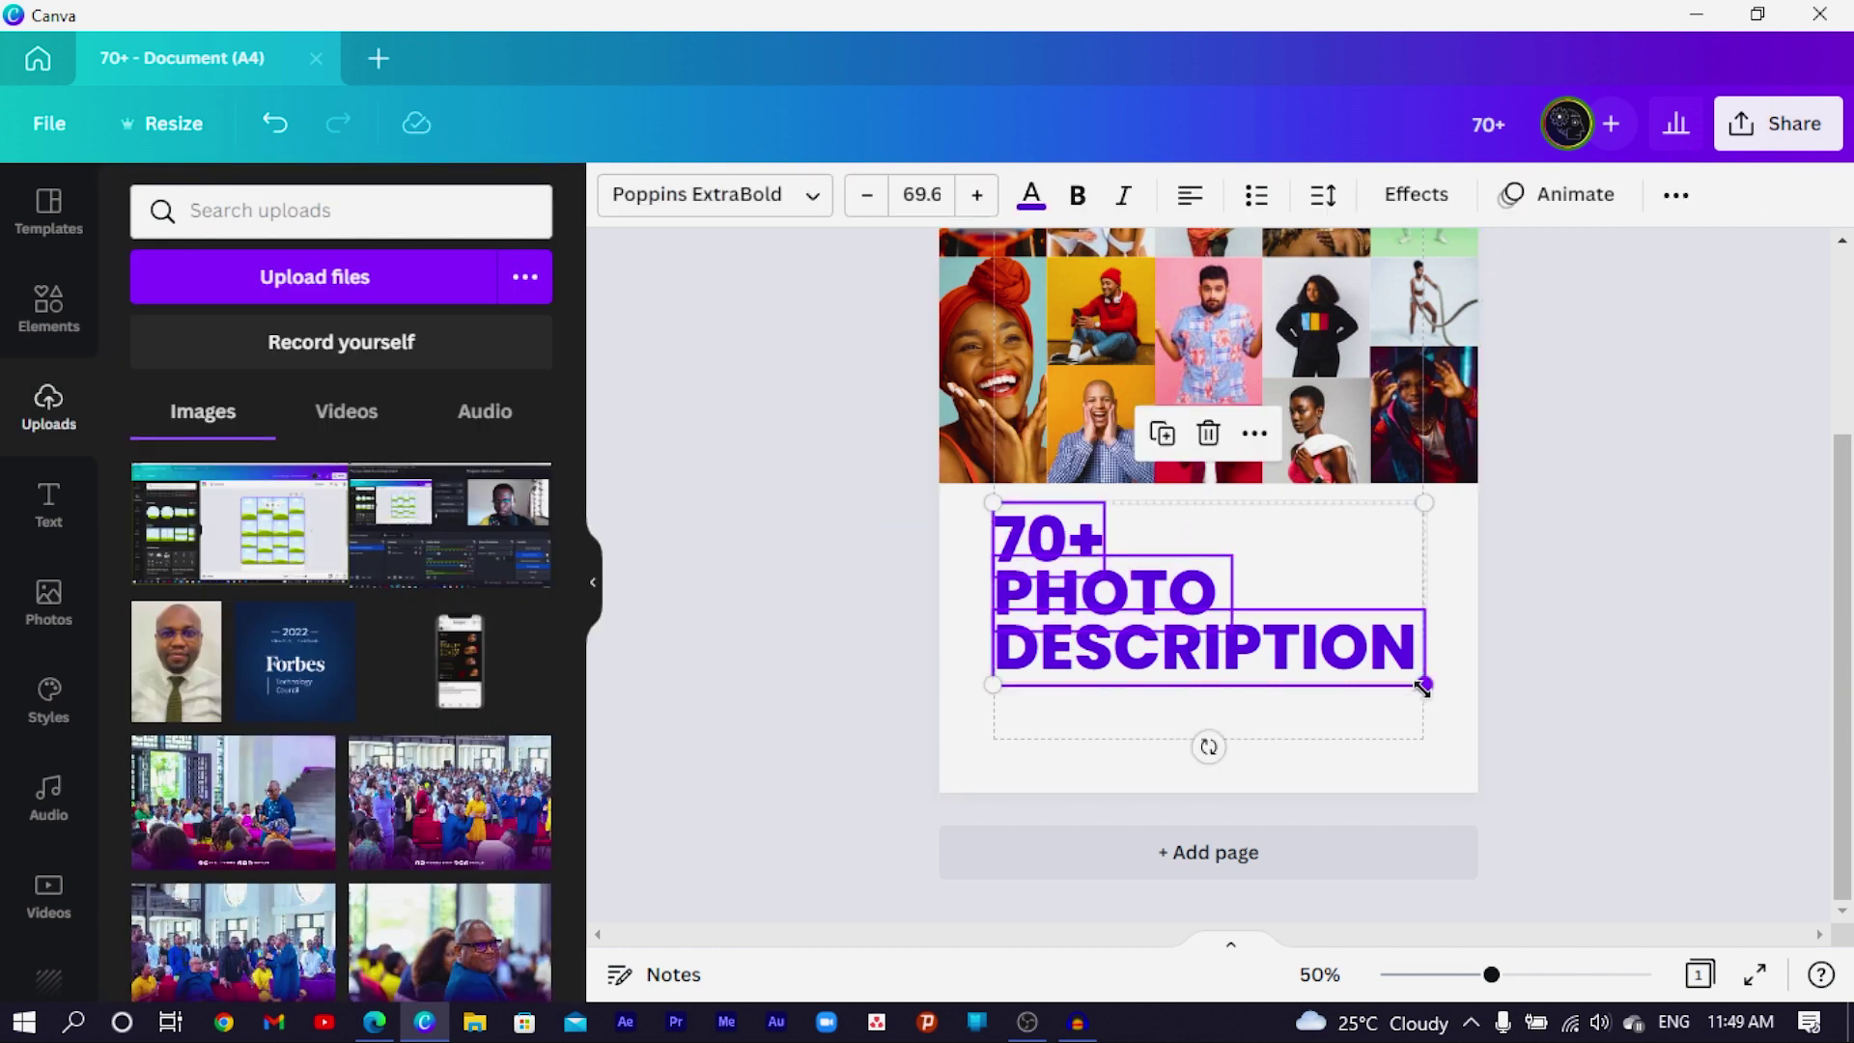
{"action": "left_click", "coordinate": [846, 699]}
{"action": "left_click", "coordinate": [1321, 661]}
{"action": "left_click", "coordinate": [777, 623]}
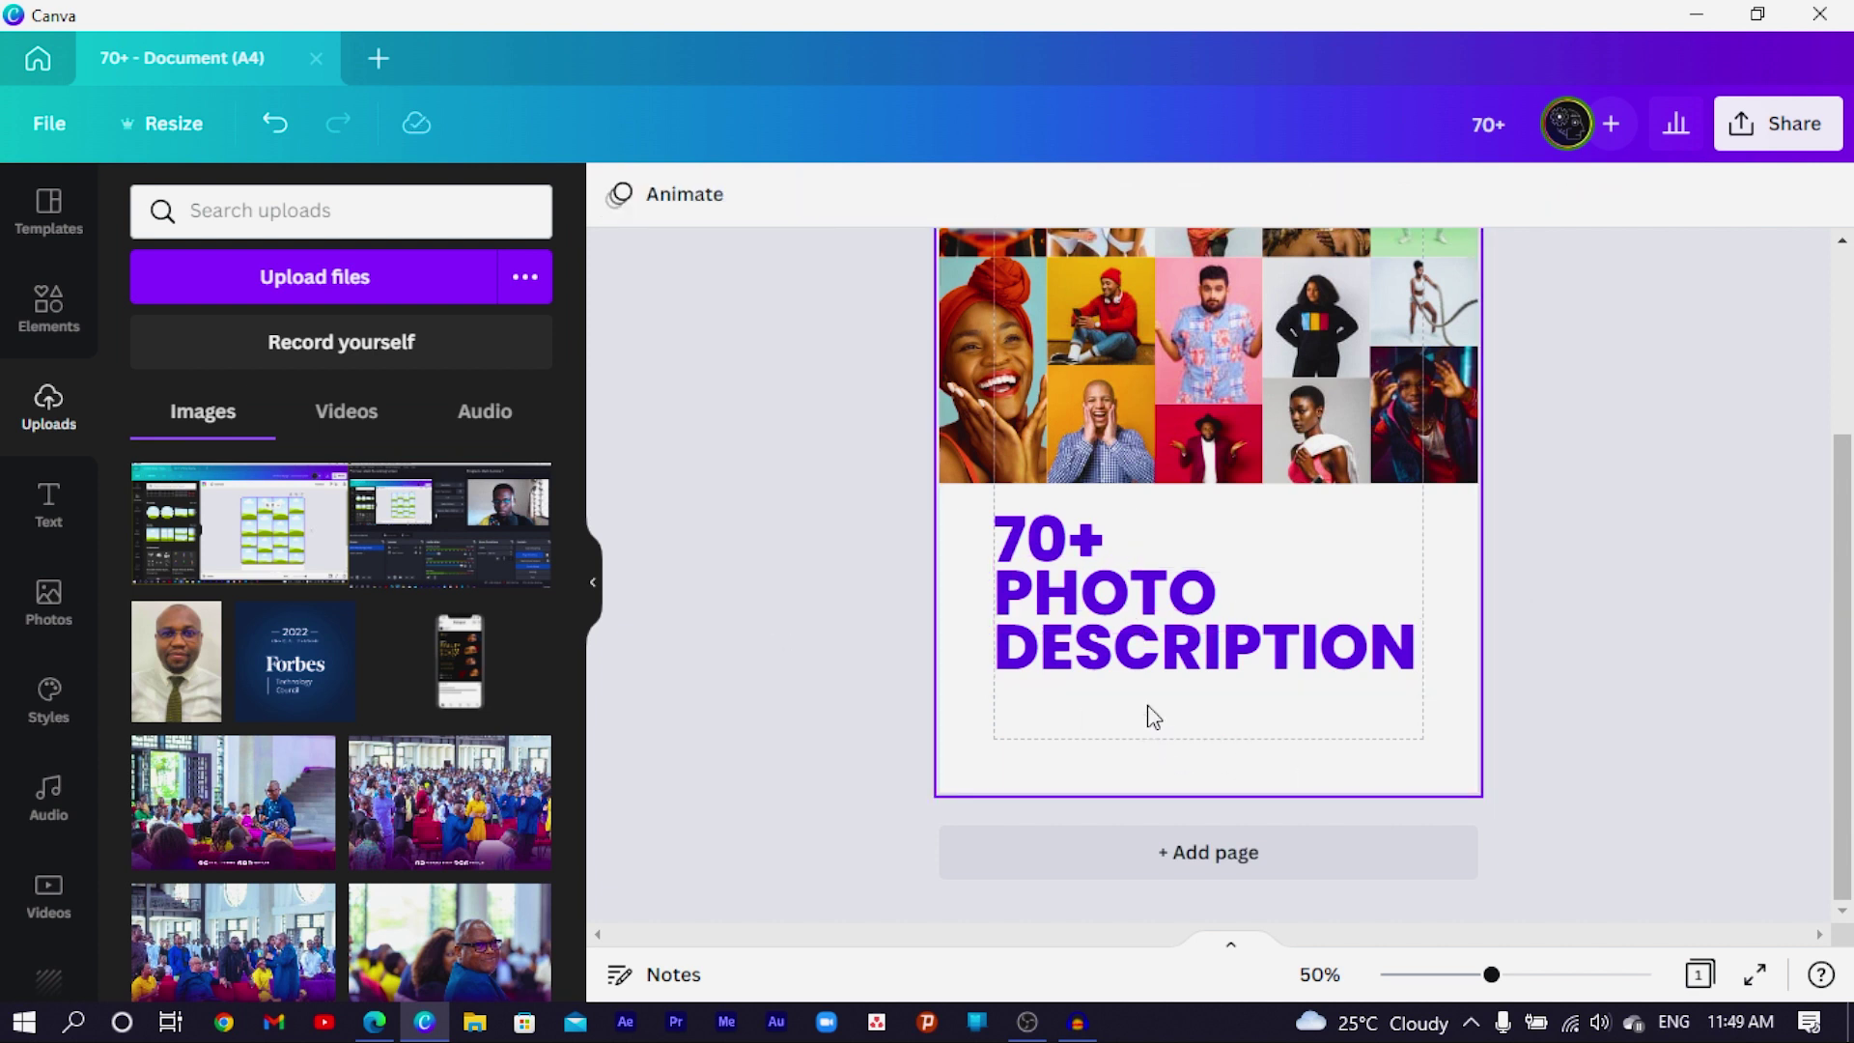
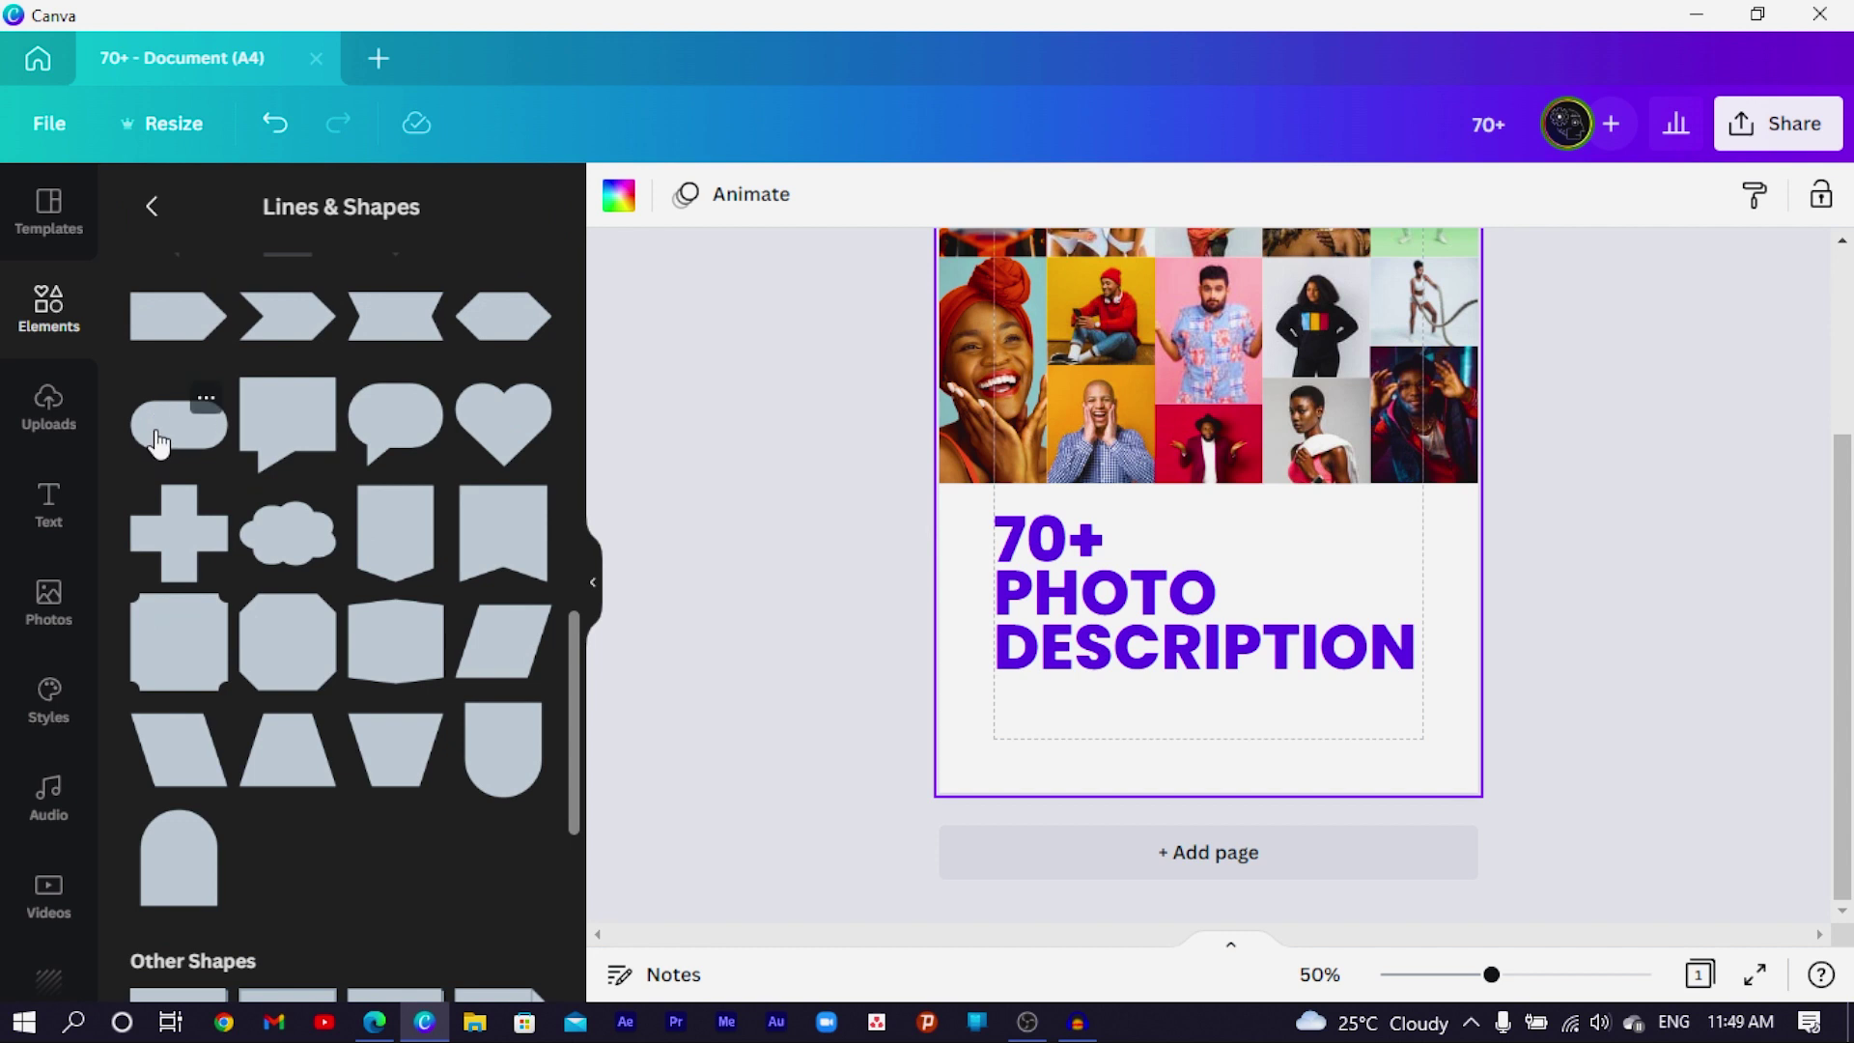
Step: Place a pill shape below "DESCRIPTION" and give it a solid border of weight 4 in the heading's violet
{"action": "key", "text": "ctrl+v"}
{"action": "left_click_drag", "start_coordinate": [1079, 779], "coordinate": [1083, 726]}
{"action": "left_click", "coordinate": [810, 199]}
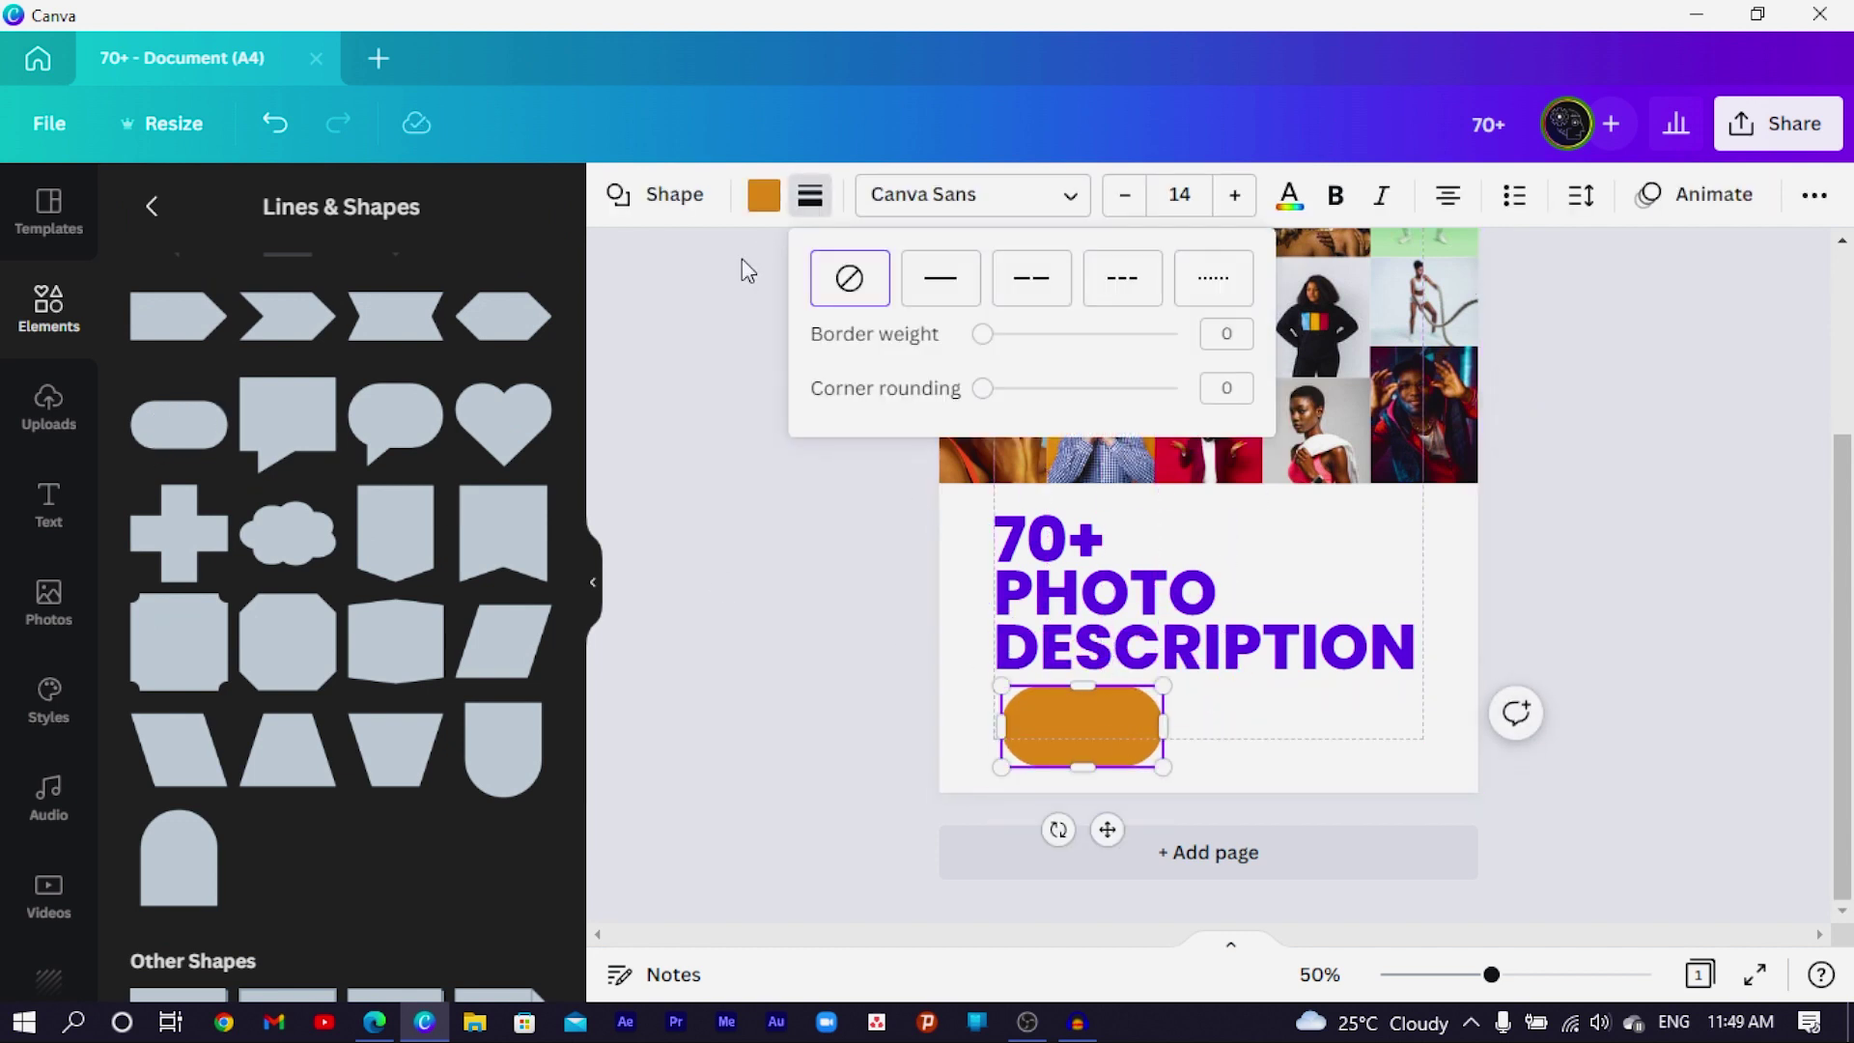
{"action": "left_click", "coordinate": [942, 280]}
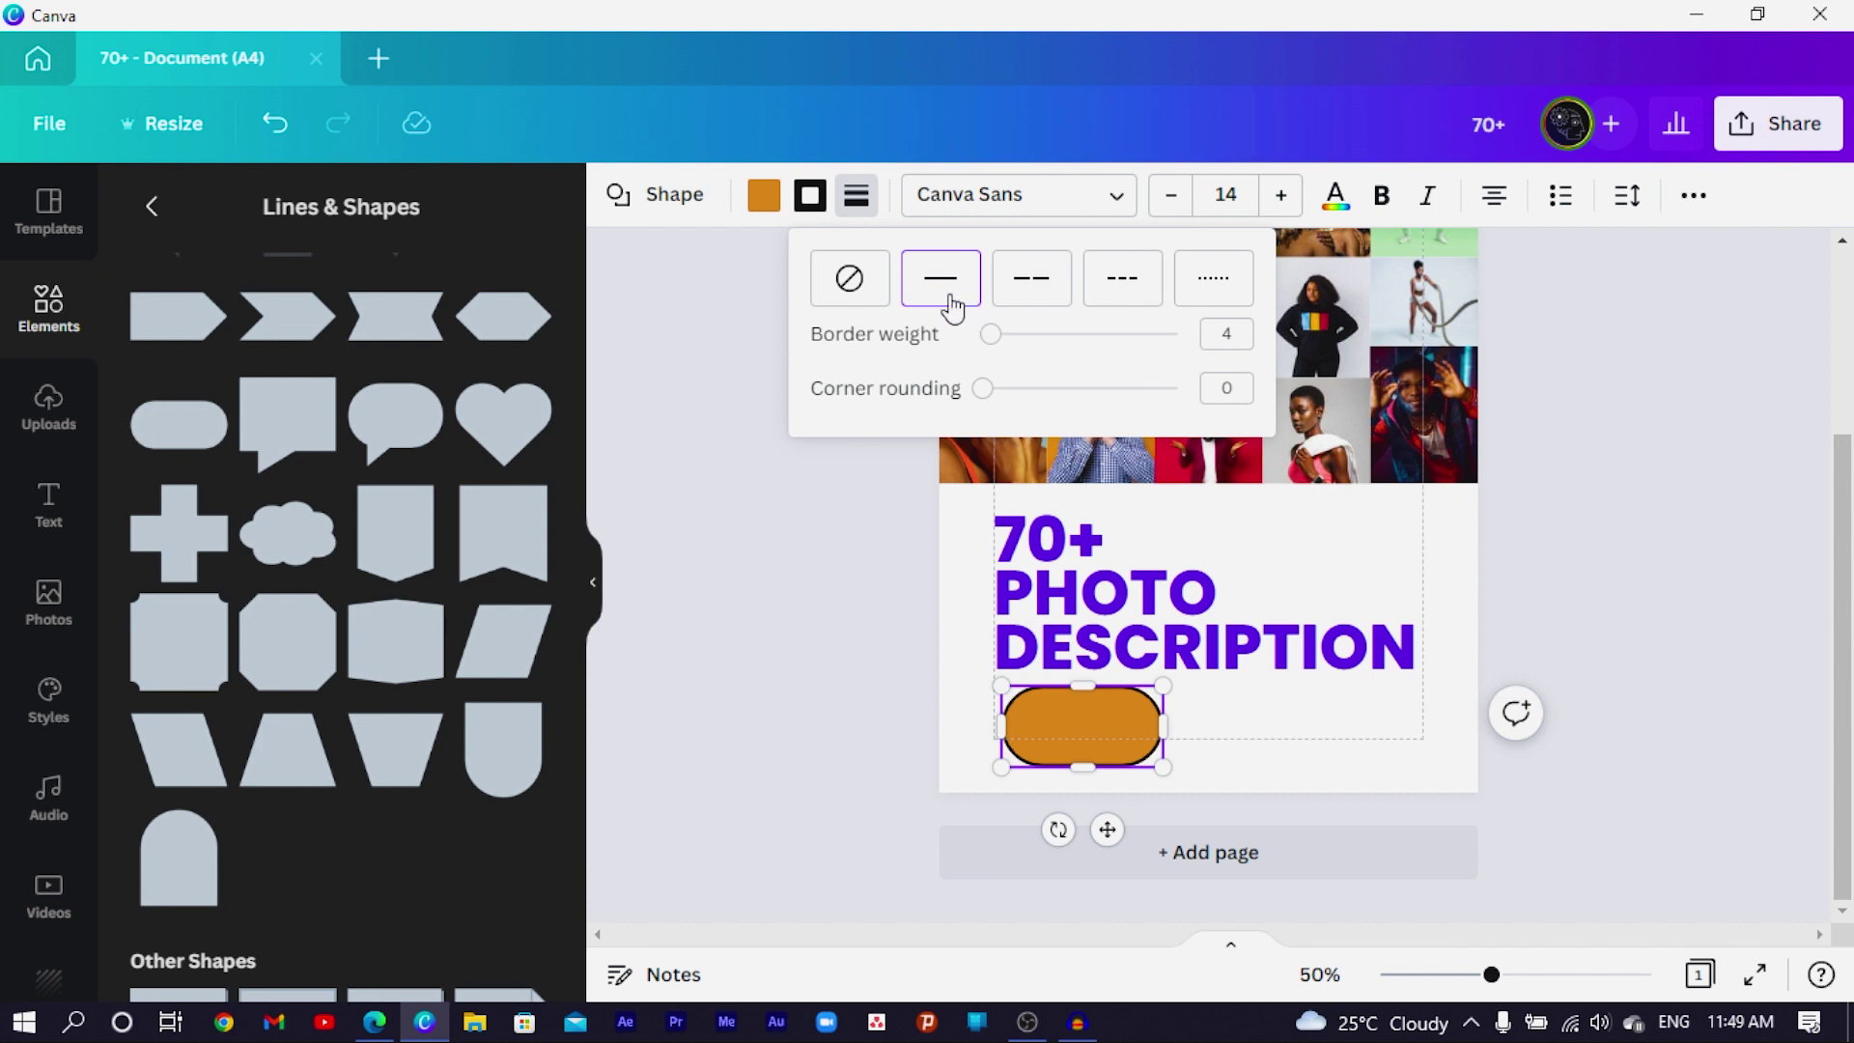
{"action": "left_click", "coordinate": [811, 197]}
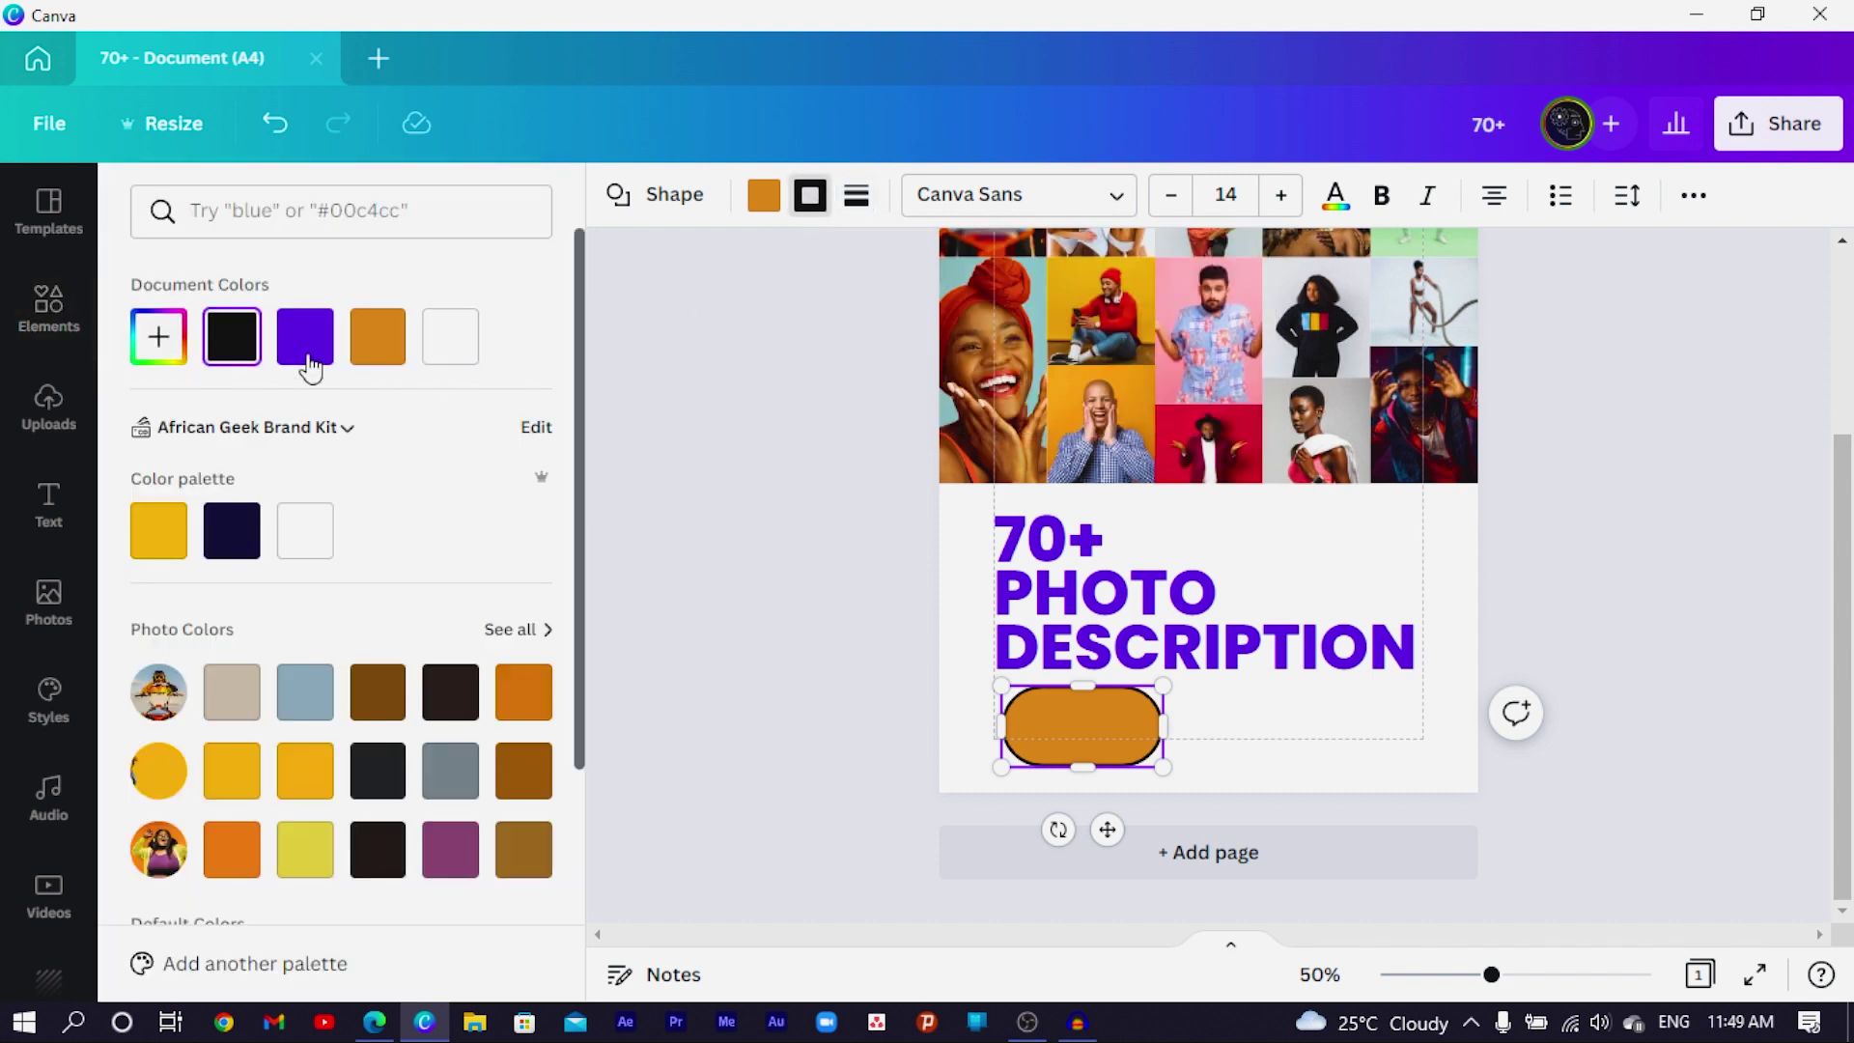
{"action": "left_click", "coordinate": [305, 336]}
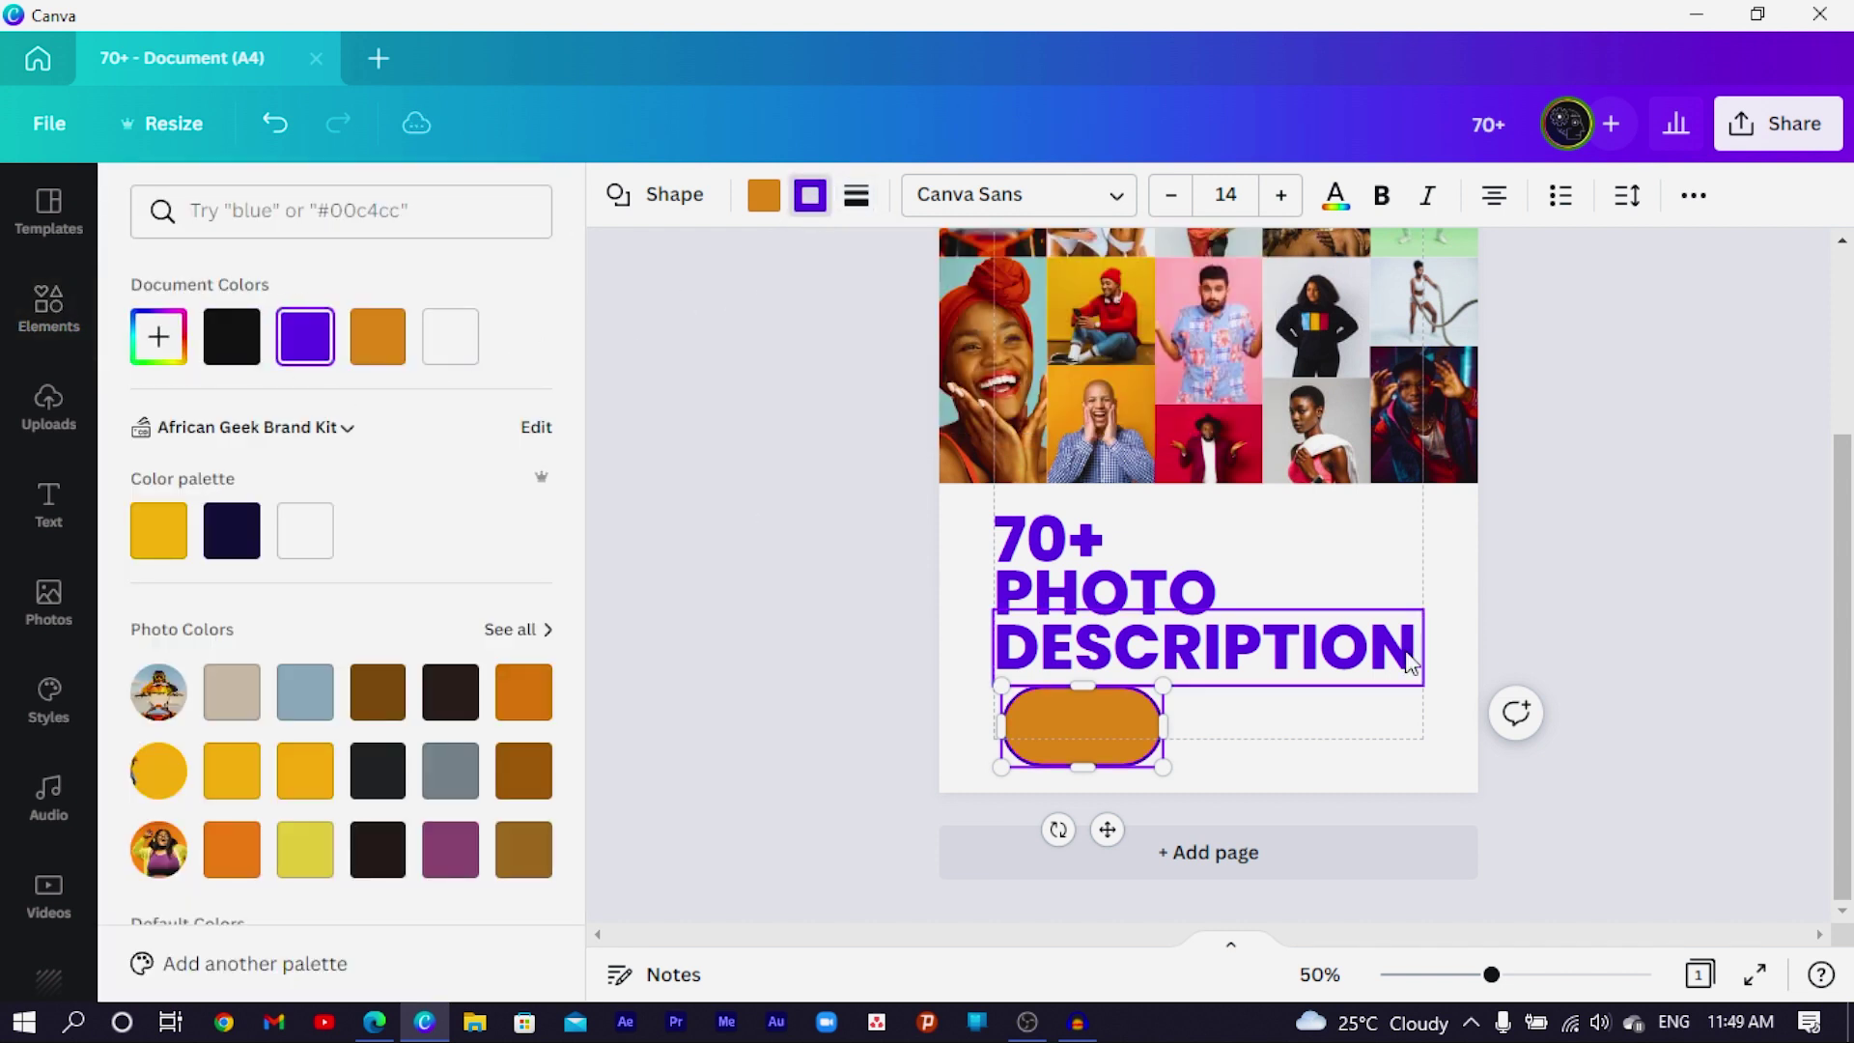
Step: Fill the pill shape with the off-white document color and resize it to be wider and flatter
{"action": "left_click", "coordinate": [773, 203]}
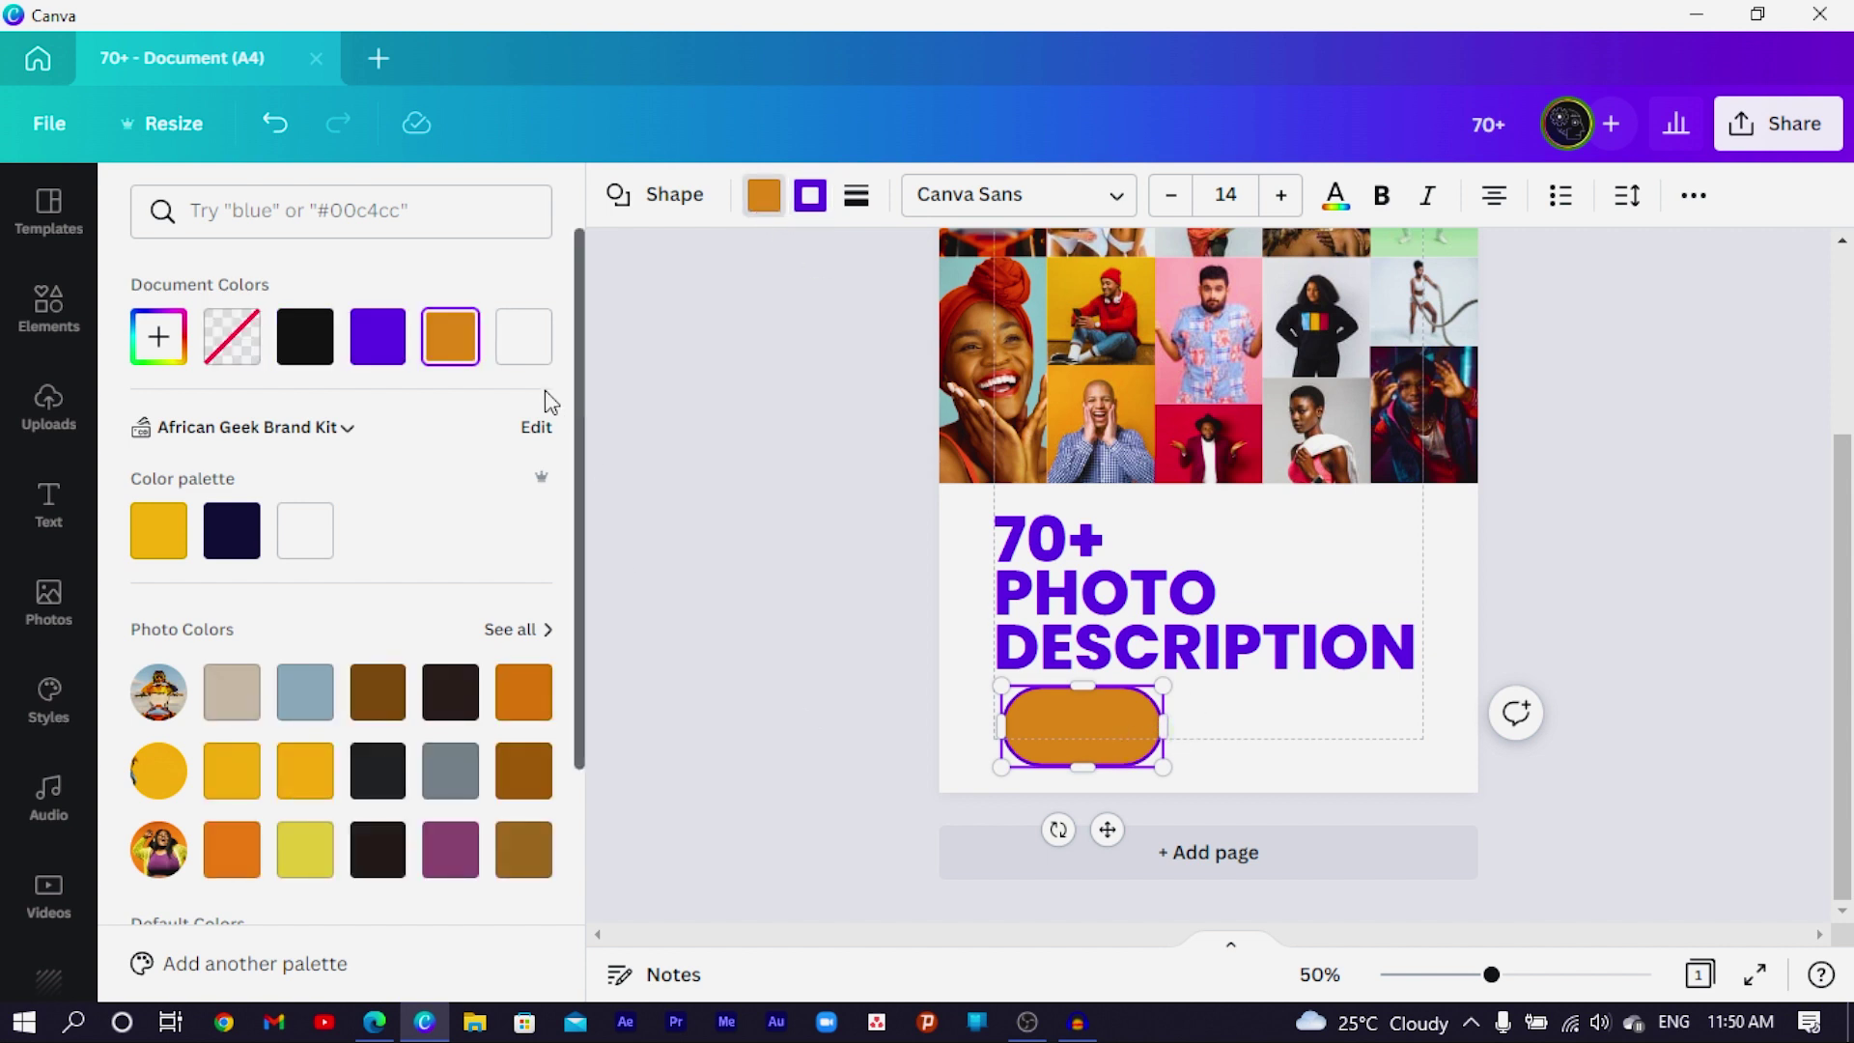
{"action": "left_click", "coordinate": [545, 357]}
{"action": "left_click_drag", "start_coordinate": [1164, 767], "coordinate": [1200, 712]}
Step: Duplicate the "DESCRIPTION" text, set the copy to regular Poppins, shrink it to about size 23.1 and place it inside the pill
{"action": "left_click", "coordinate": [1144, 654]}
{"action": "left_click_drag", "start_coordinate": [1144, 654], "coordinate": [1172, 726]}
{"action": "left_click", "coordinate": [733, 194]}
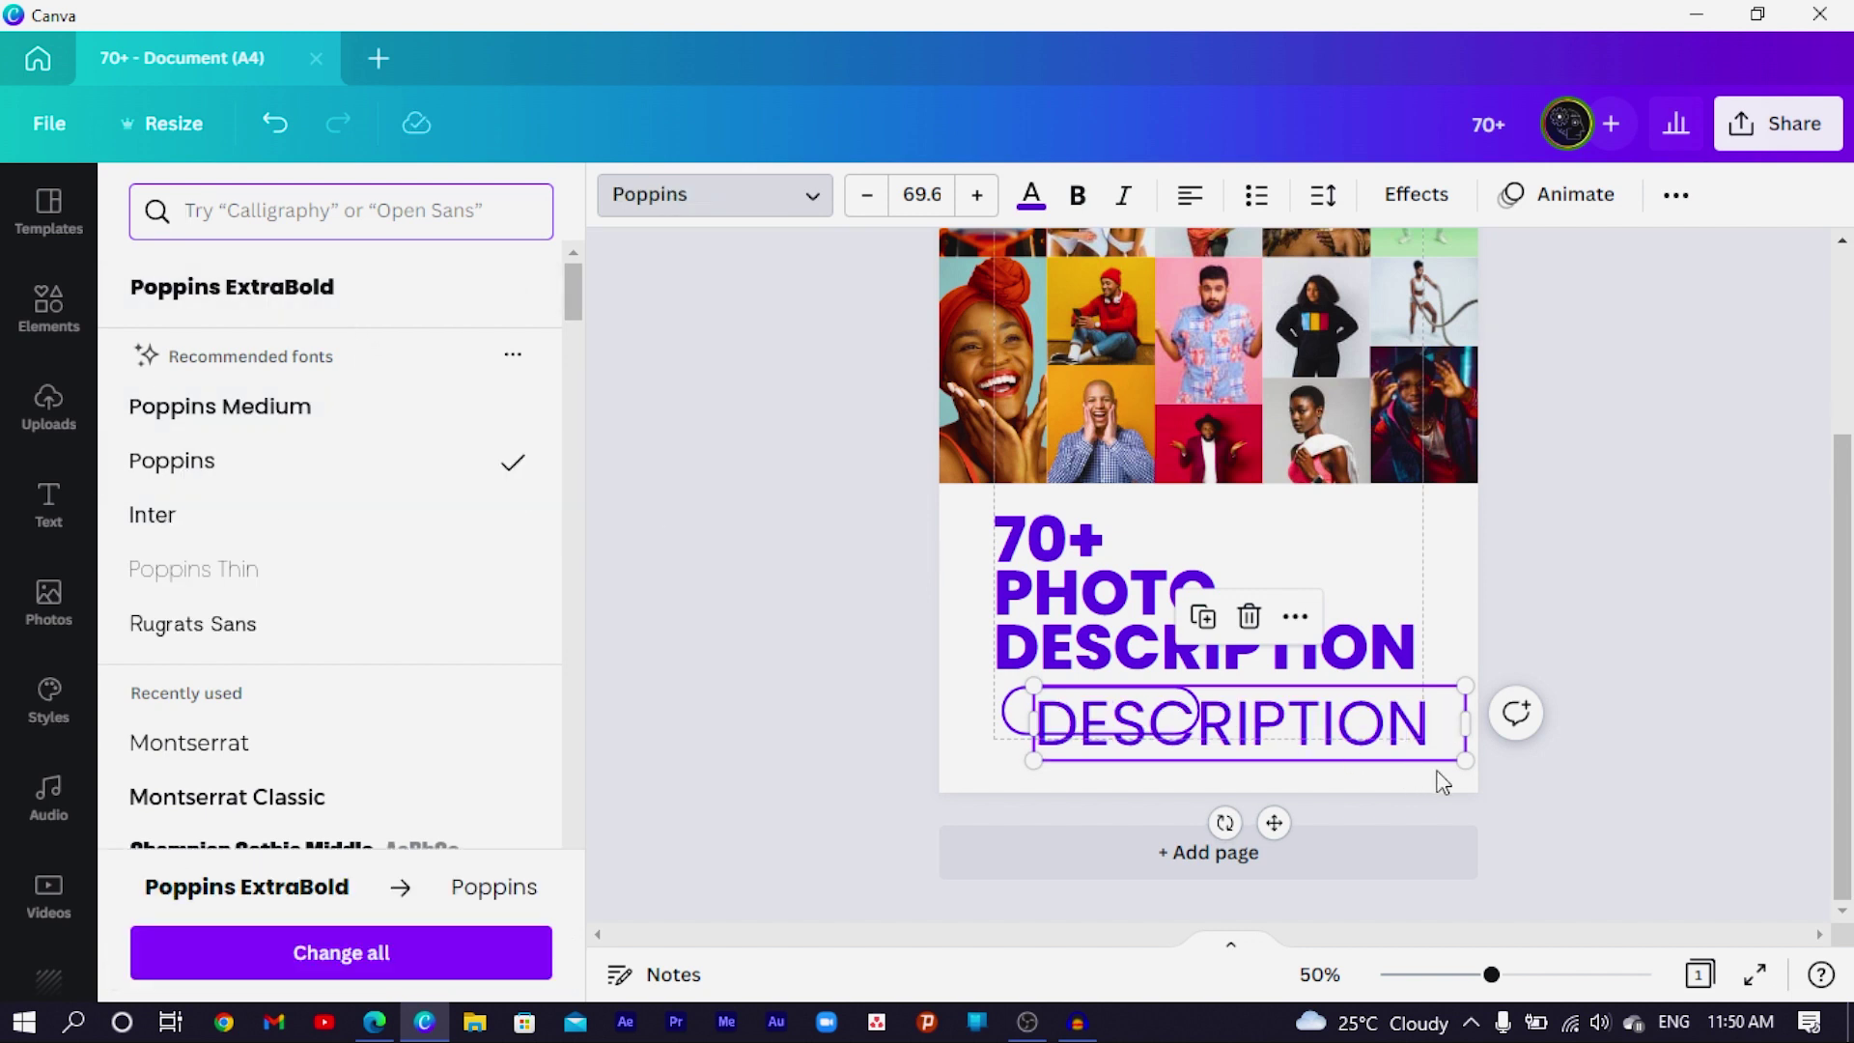
{"action": "left_click_drag", "start_coordinate": [1425, 776], "coordinate": [1180, 787]}
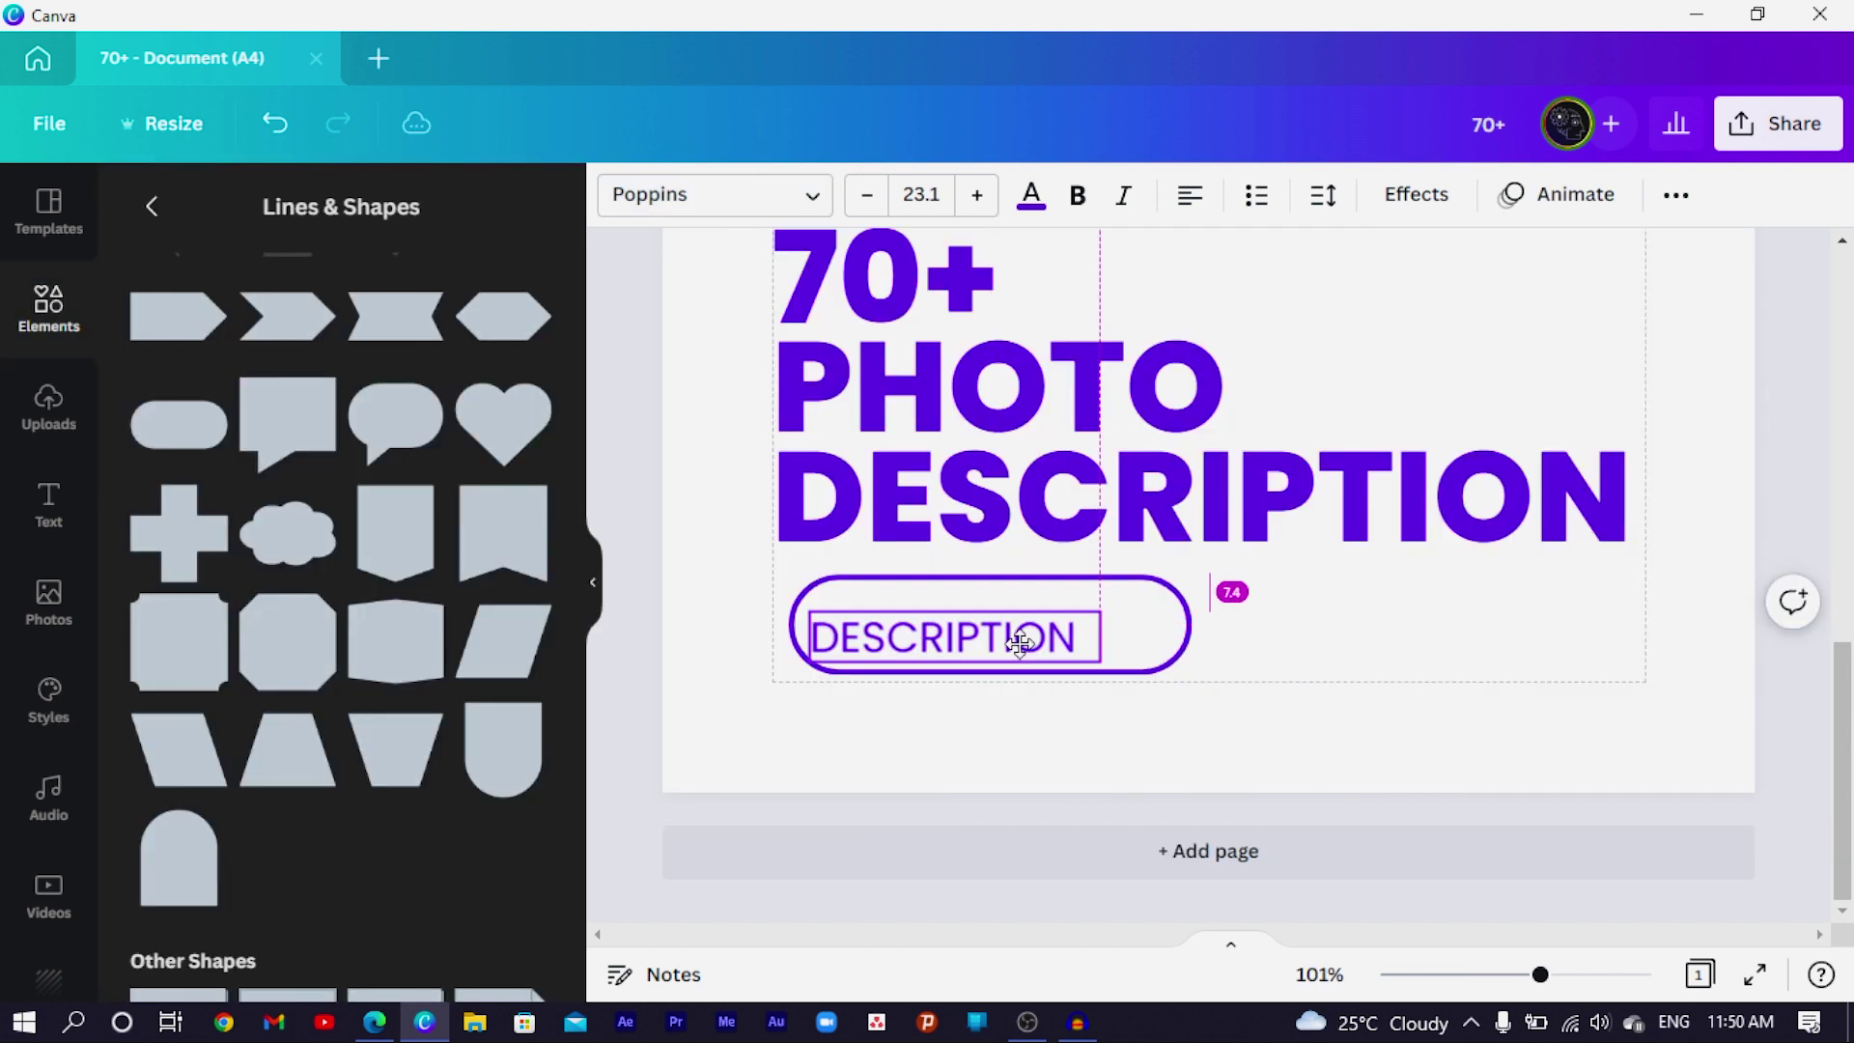
{"action": "left_click_drag", "start_coordinate": [1023, 637], "coordinate": [1034, 638]}
Step: Shrink the pill outline to fit closely around the small text and center the text vertically in it
{"action": "left_click", "coordinate": [1146, 654]}
{"action": "left_click_drag", "start_coordinate": [1191, 679], "coordinate": [1002, 633]}
{"action": "left_click", "coordinate": [1014, 643]}
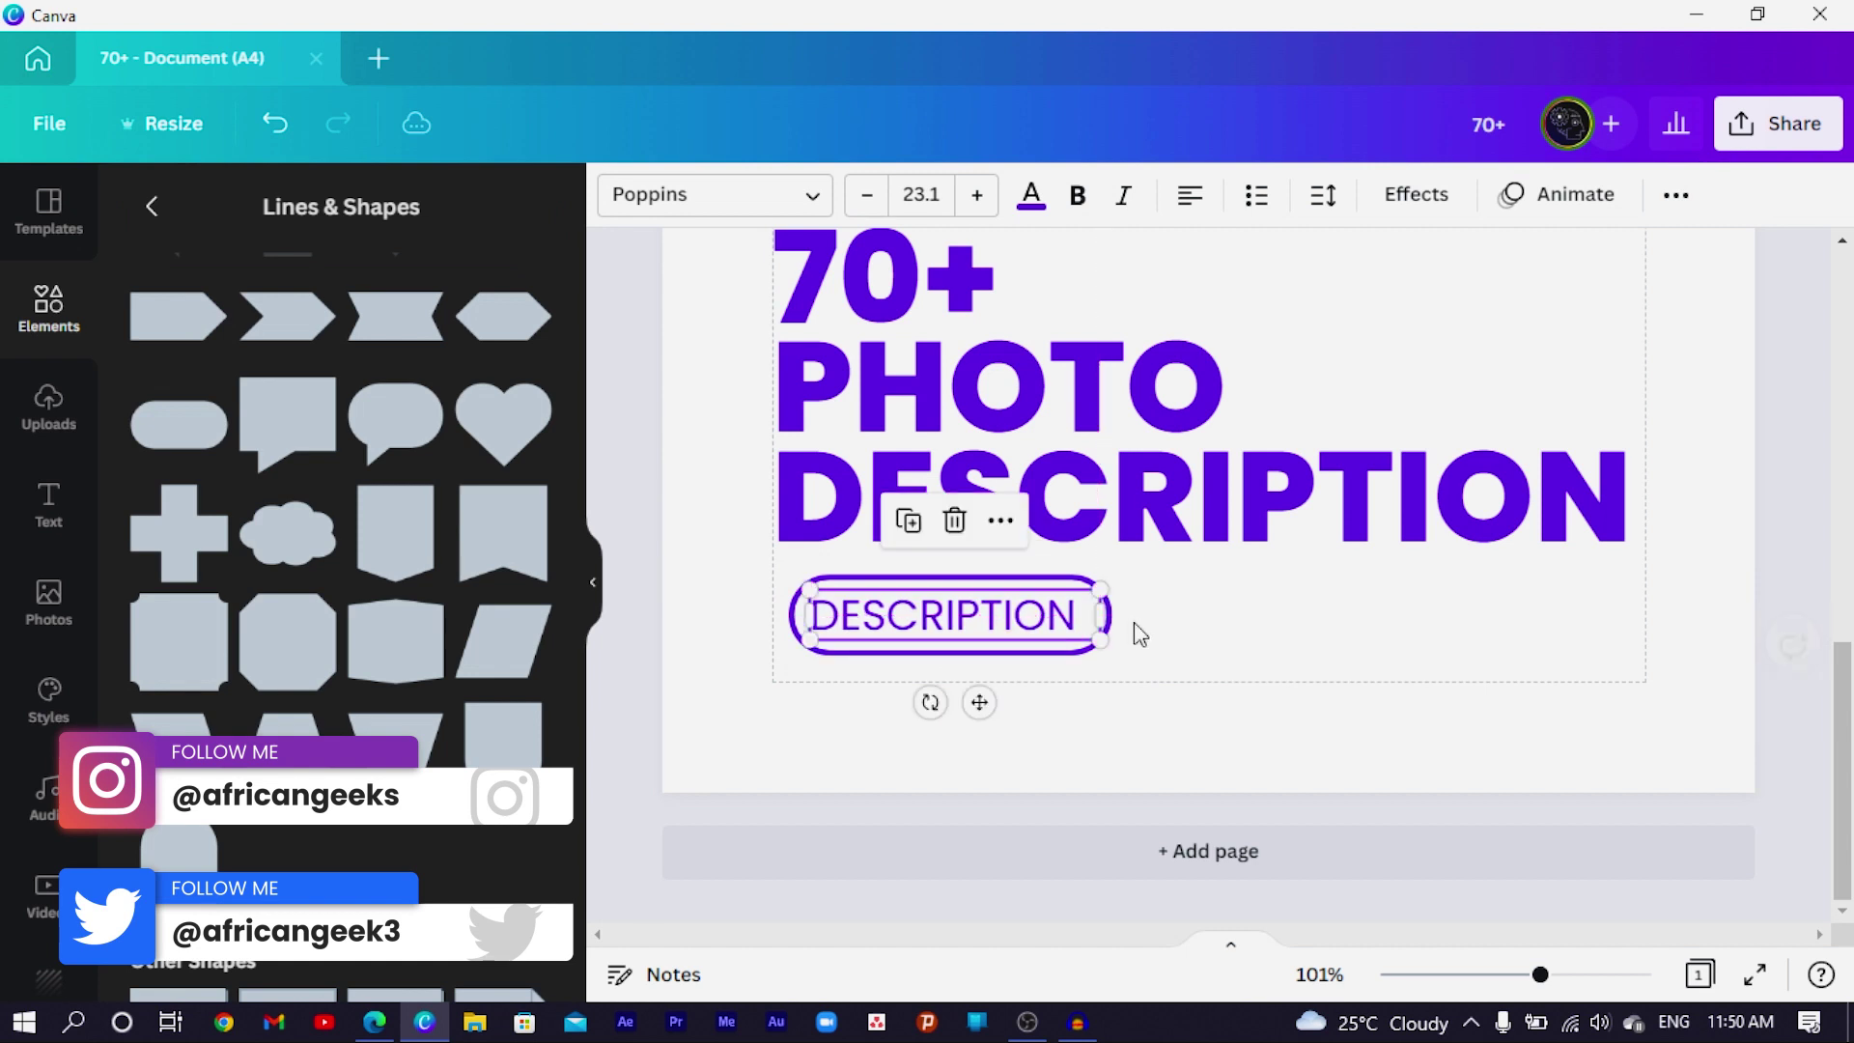
{"action": "left_click", "coordinate": [1121, 649]}
{"action": "left_click", "coordinate": [1109, 623]}
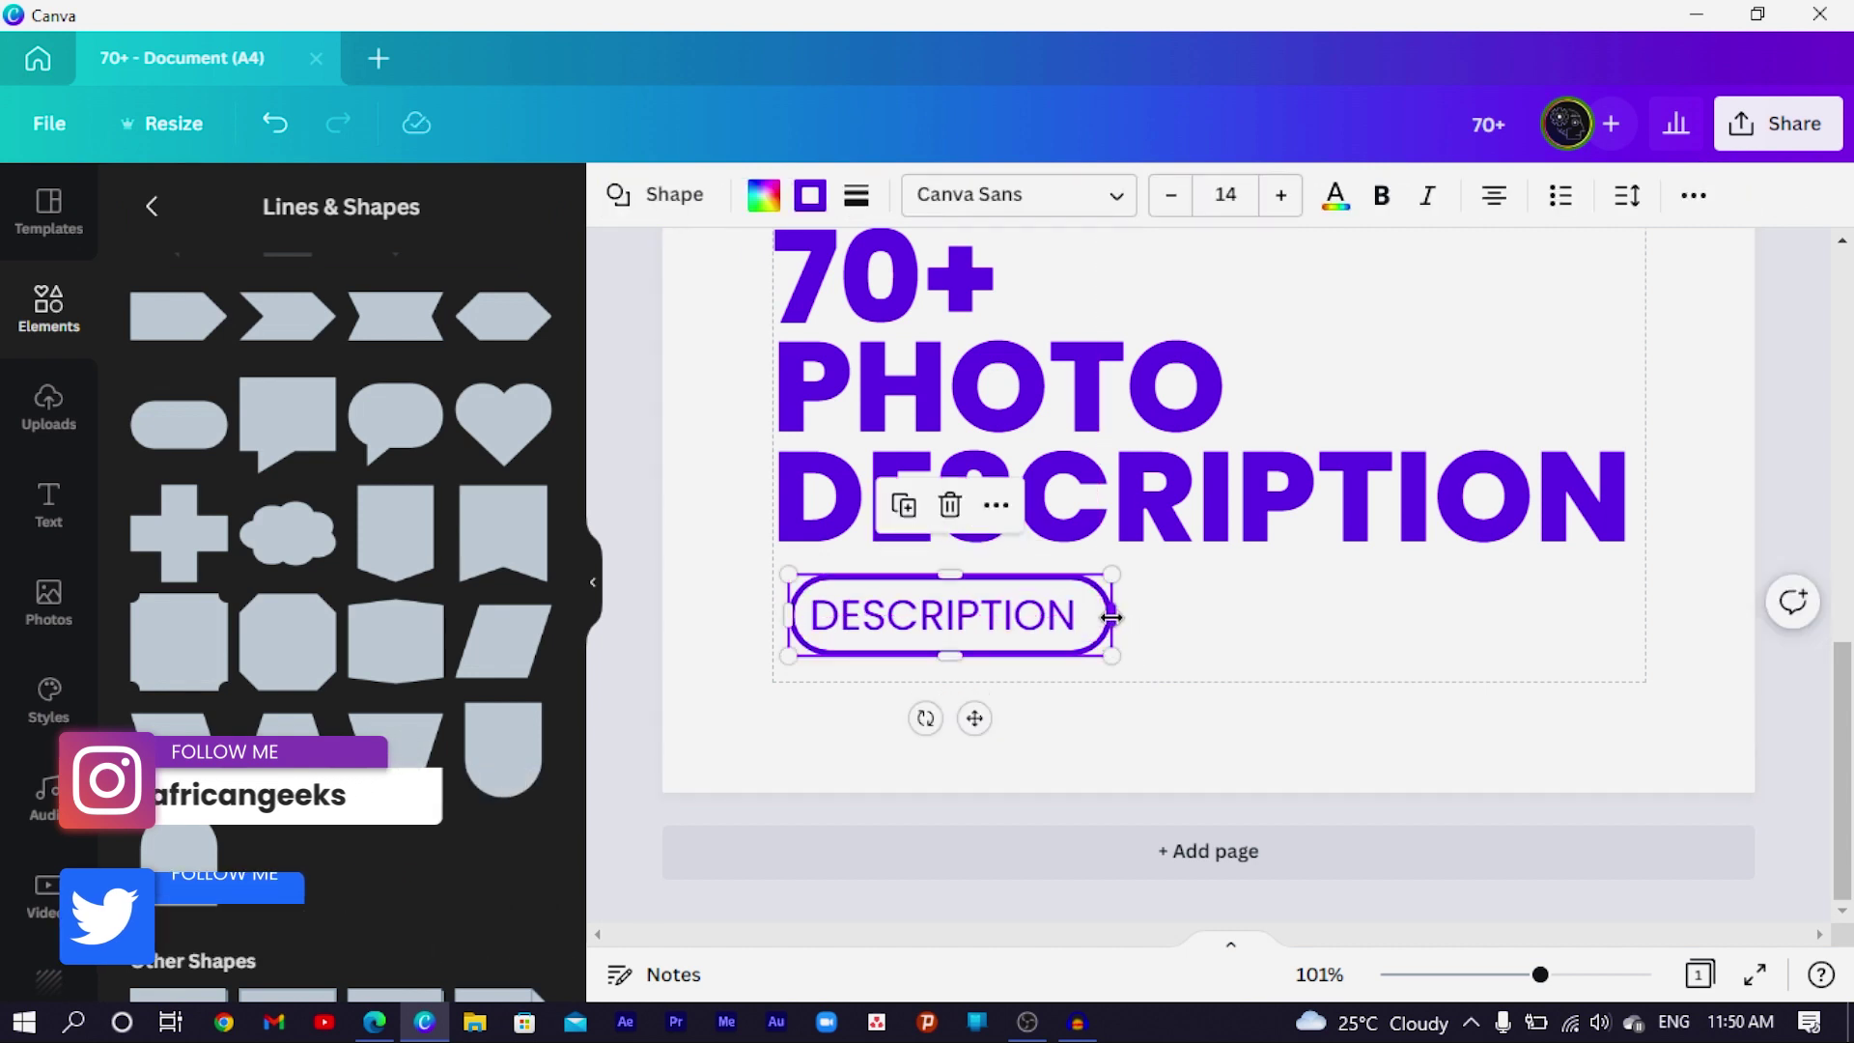
Step: Lengthen the pill, replace its text with "FOR CANVA FREE/PRO" and widen the text box to keep it on one line
{"action": "left_click_drag", "start_coordinate": [1111, 615], "coordinate": [1388, 615]}
{"action": "double_click", "coordinate": [1059, 630]}
{"action": "type", "text": "FR"}
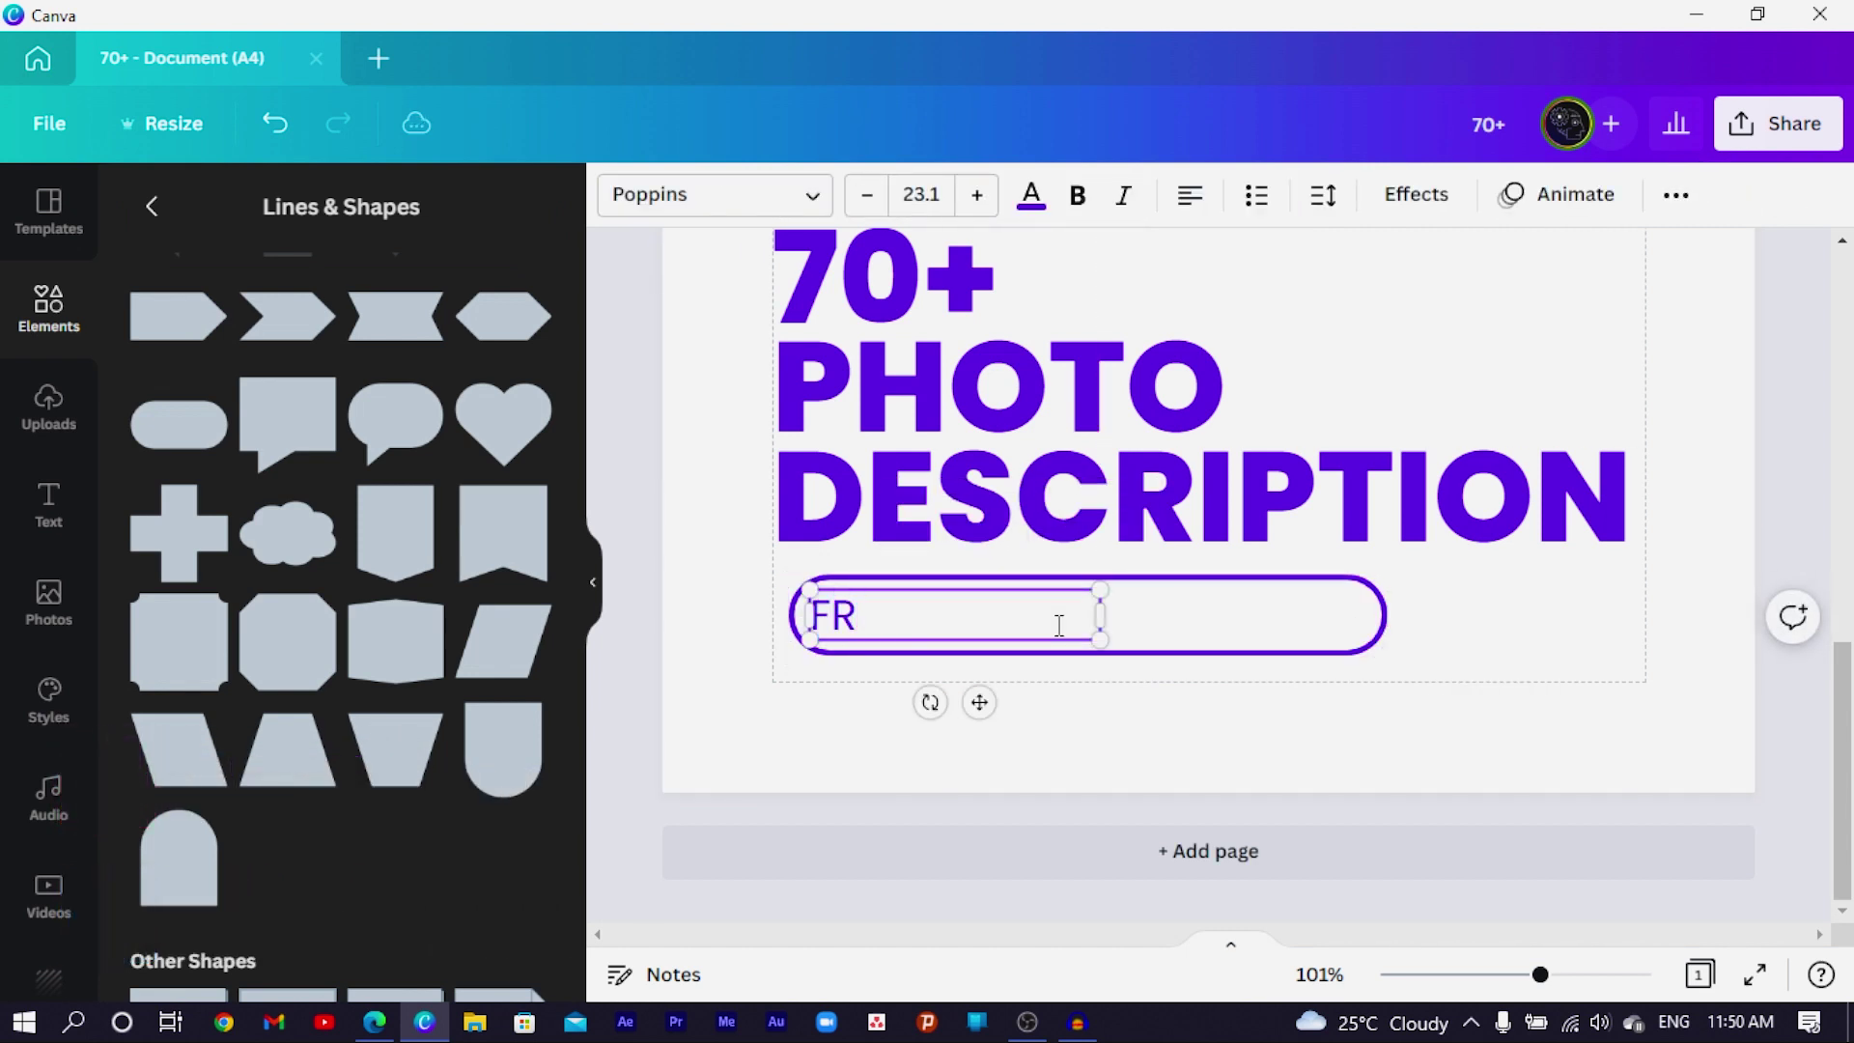
{"action": "type", "text": "O CANVA"}
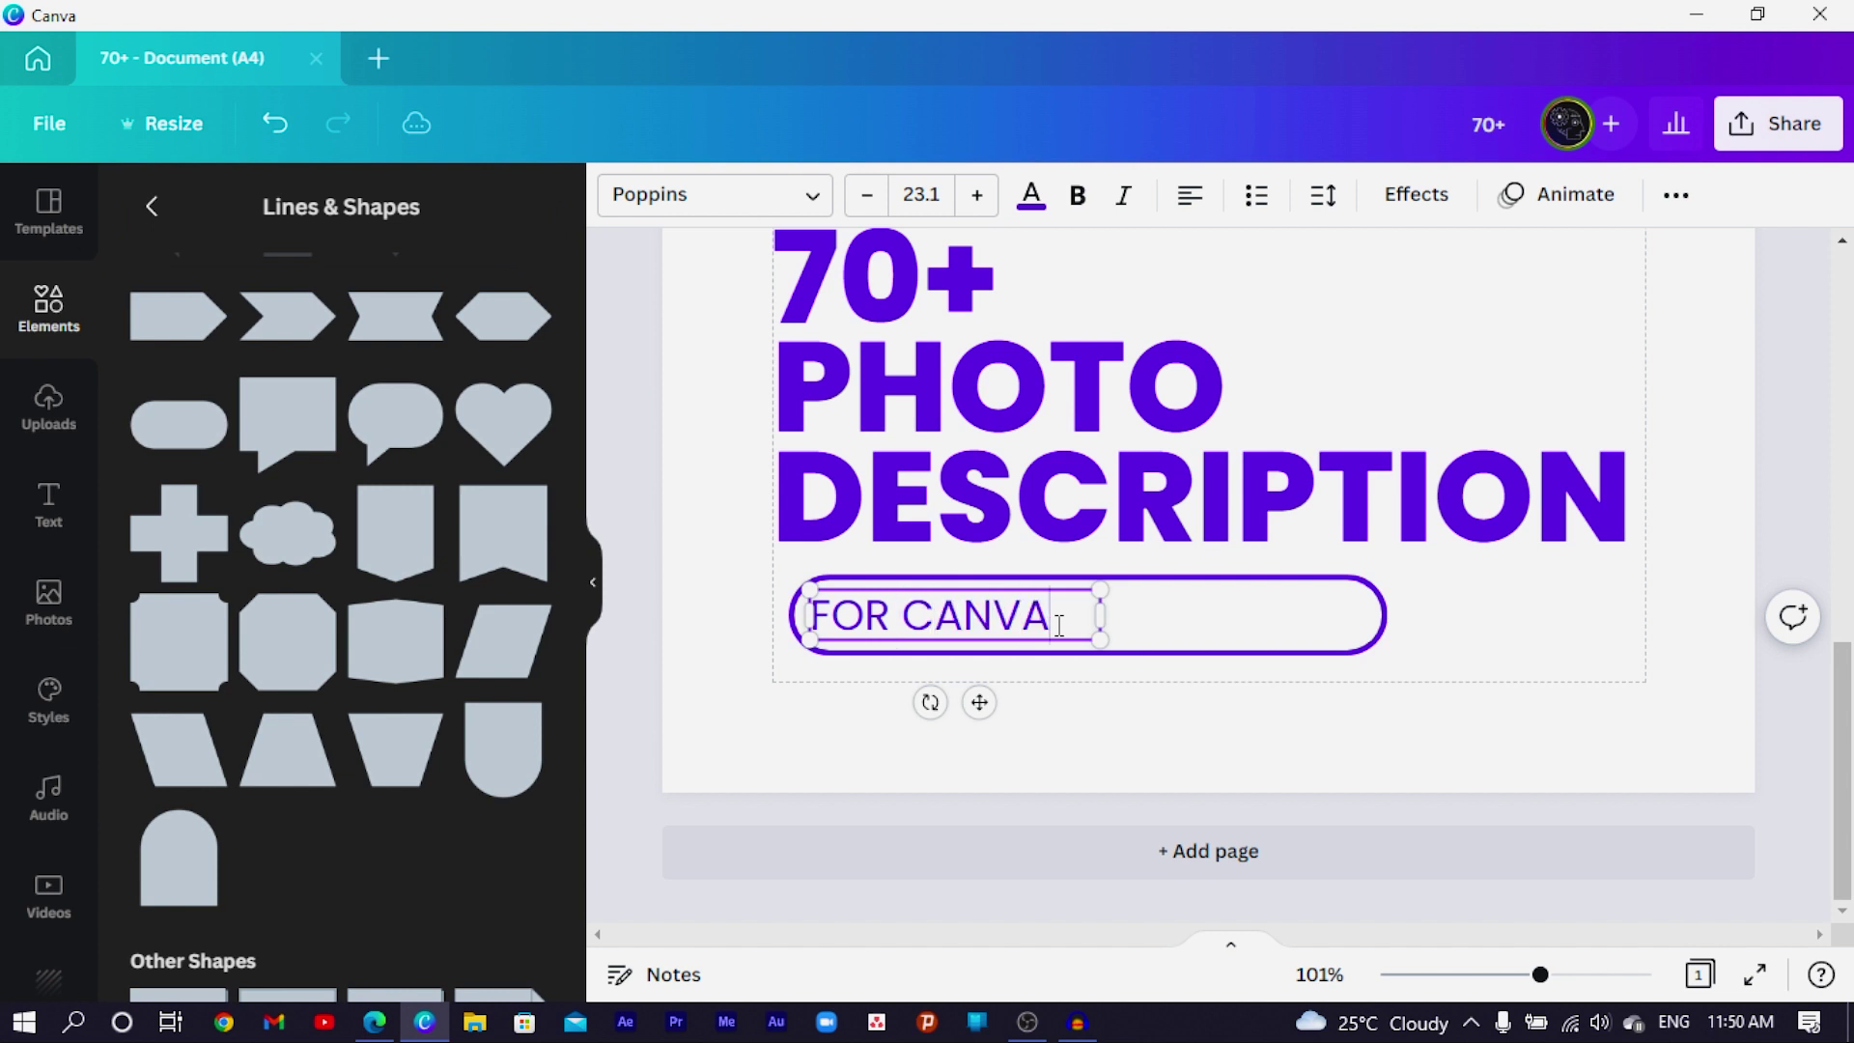
{"action": "key", "text": "Return"}
{"action": "type", "text": "FREE/PRO"}
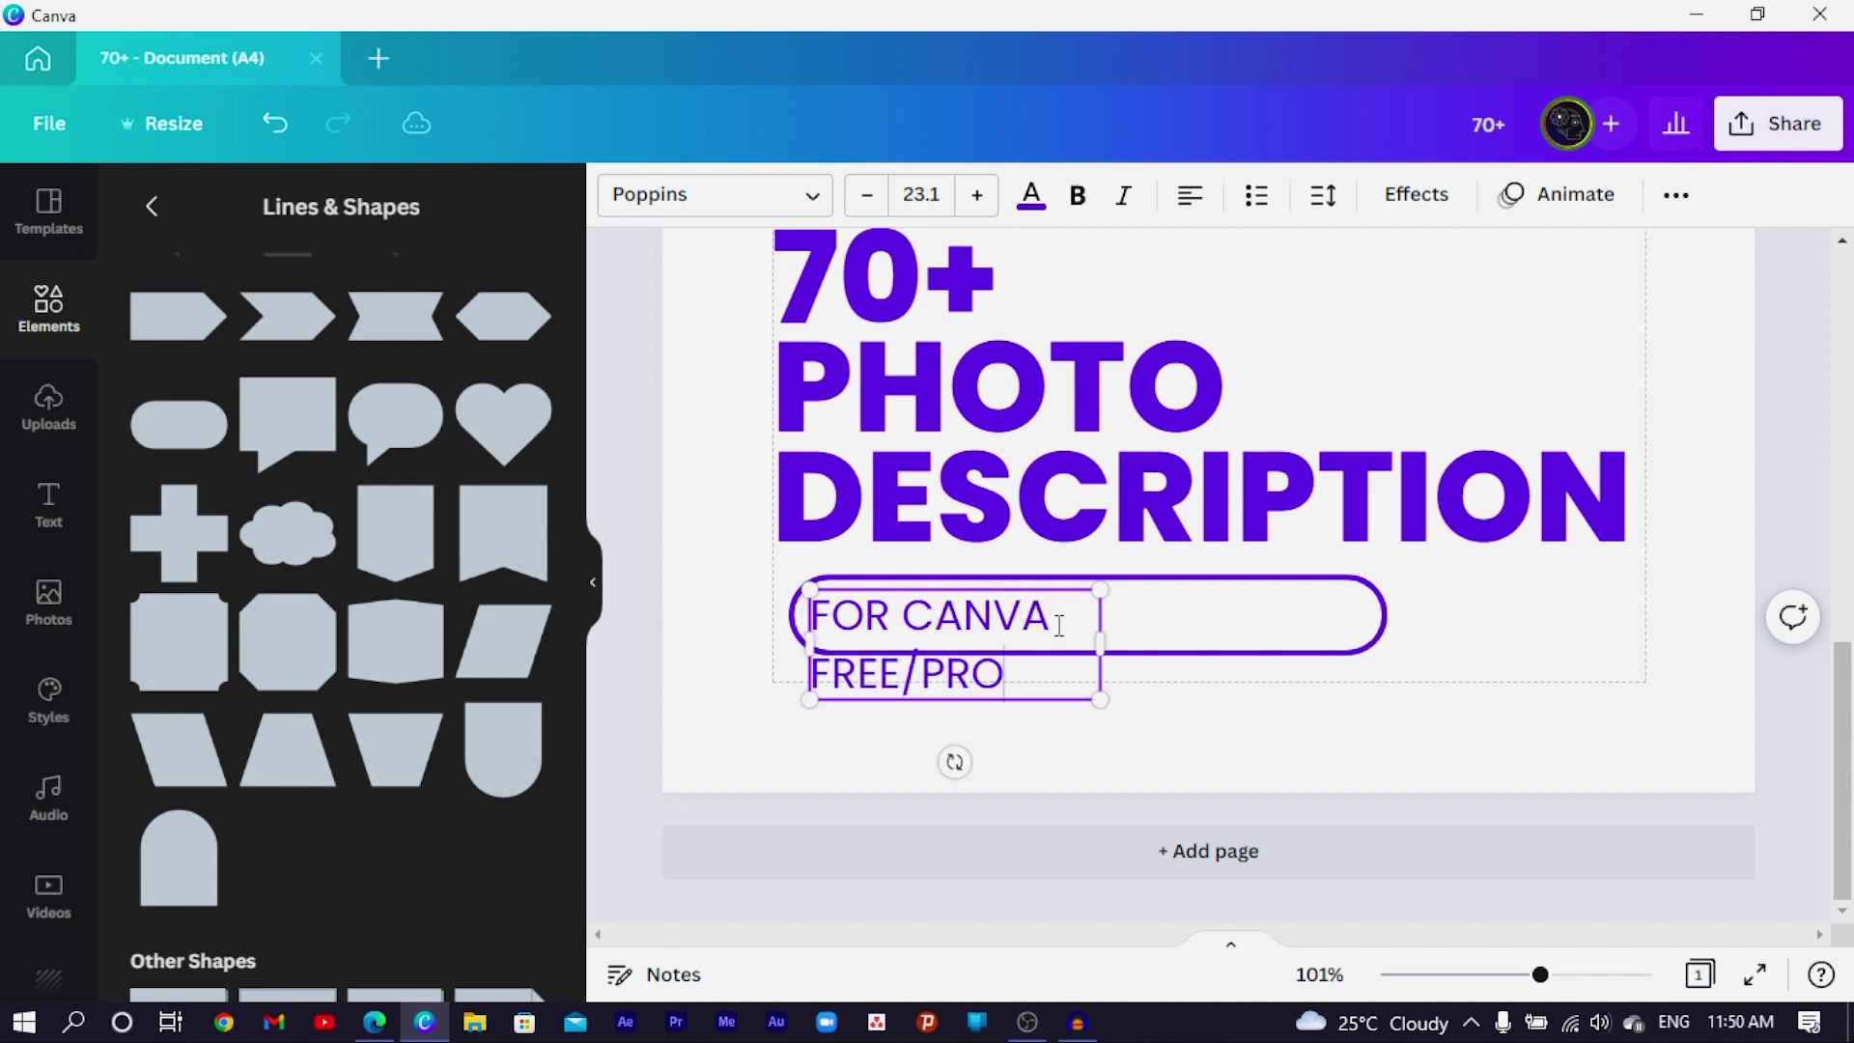
{"action": "left_click_drag", "start_coordinate": [1100, 640], "coordinate": [1273, 615]}
Step: Reduce the "FOR CANVA FREE/PRO" text to about size 17.8 and shrink the pill to fit tightly around it
{"action": "left_click", "coordinate": [1388, 619]}
{"action": "left_click_drag", "start_coordinate": [1388, 619], "coordinate": [1173, 641]}
{"action": "left_click", "coordinate": [1256, 623]}
{"action": "left_click", "coordinate": [1303, 600]}
{"action": "left_click", "coordinate": [1075, 620]}
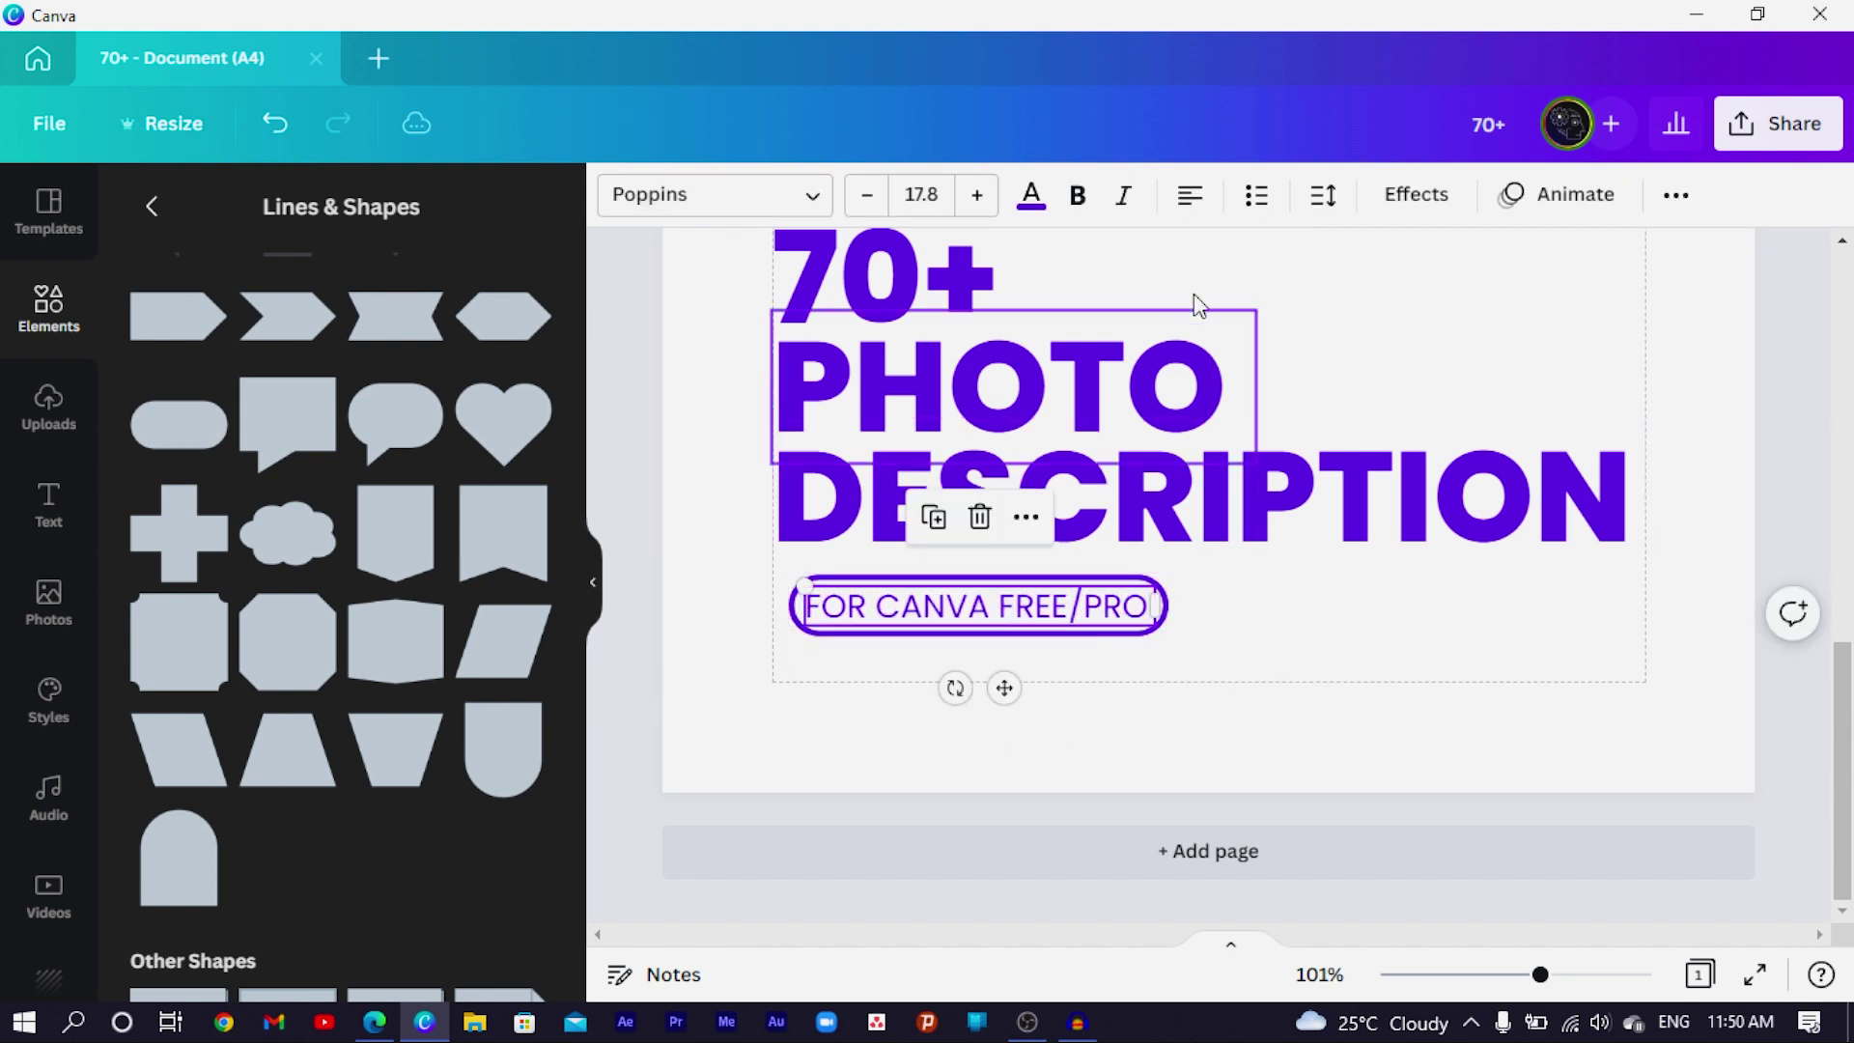
Step: Make the pill's text bold and widen the text box and pill to hold it on one line
{"action": "left_click", "coordinate": [1078, 196]}
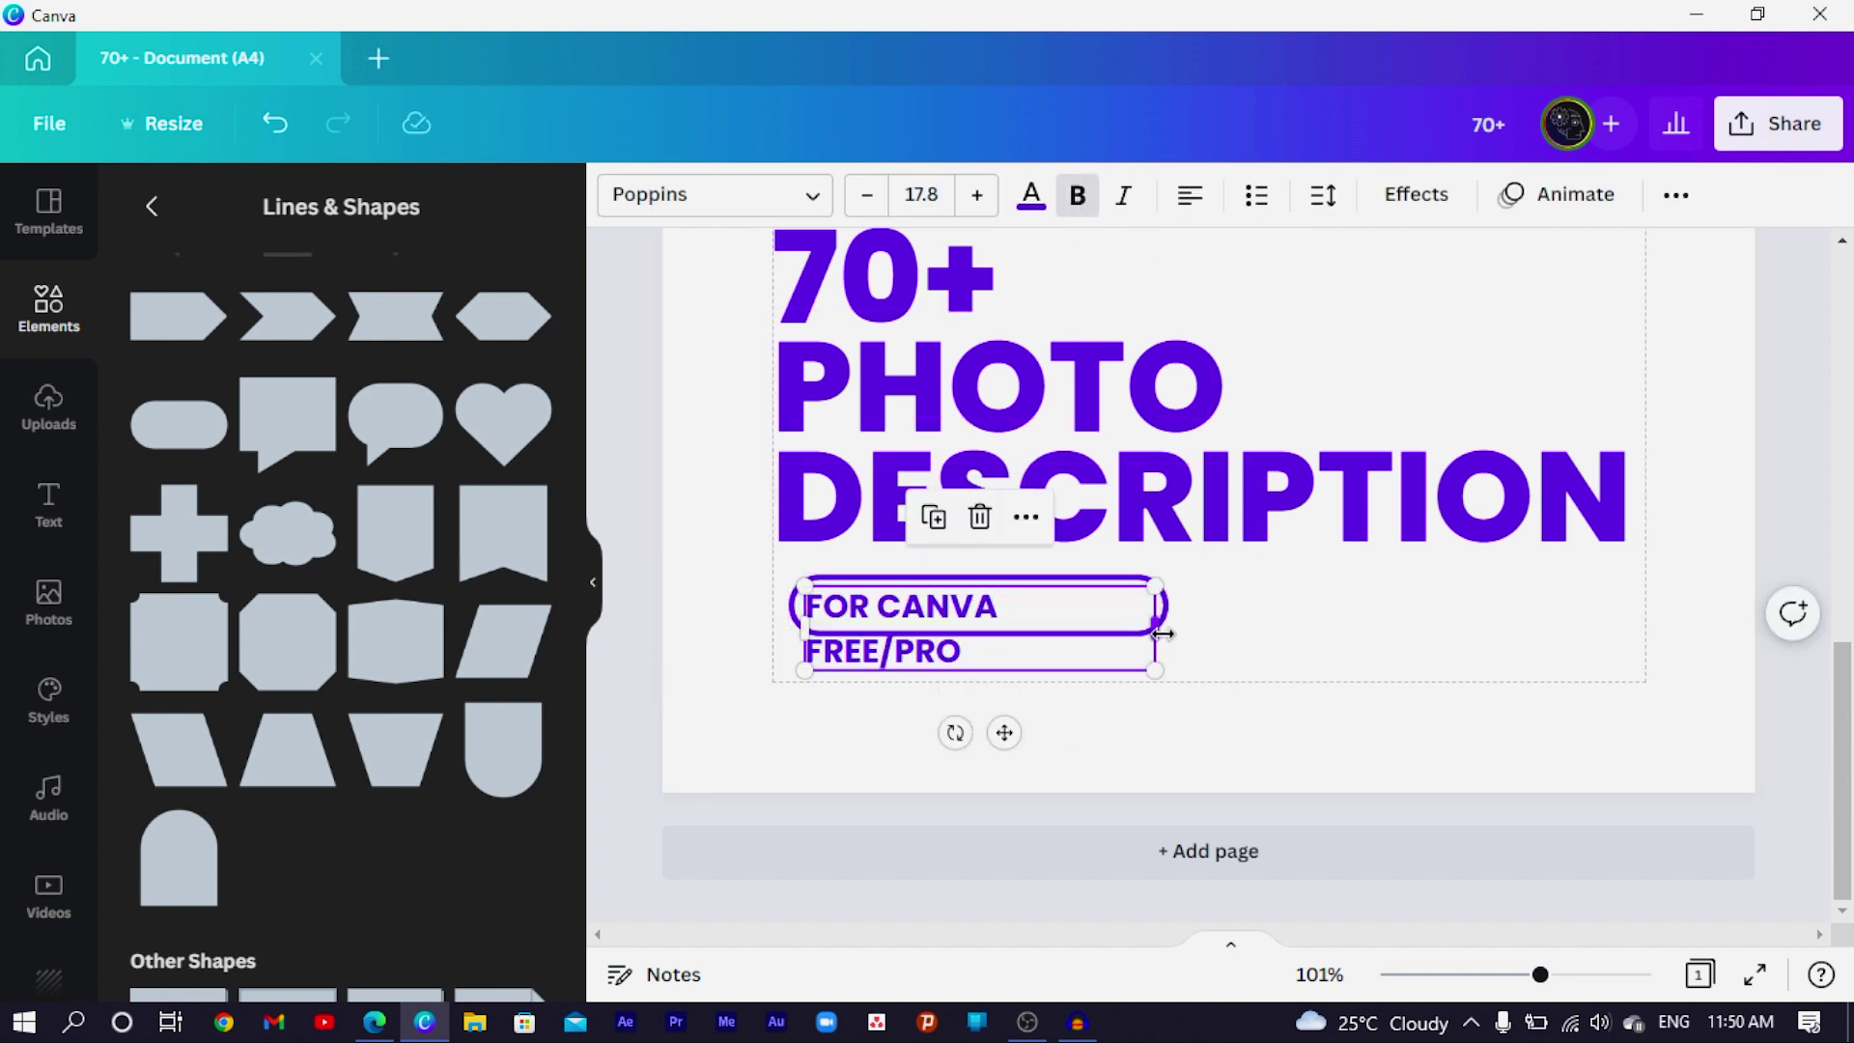
{"action": "left_click_drag", "start_coordinate": [1161, 634], "coordinate": [1421, 605]}
{"action": "left_click", "coordinate": [1229, 650]}
{"action": "left_click", "coordinate": [1141, 637]}
Step: Duplicate the pill with its text to the right of the original and change the copy's text to "HI-RES IMAGES"
{"action": "left_click", "coordinate": [1063, 608], "text": "shift"}
{"action": "key", "text": "ctrl+d"}
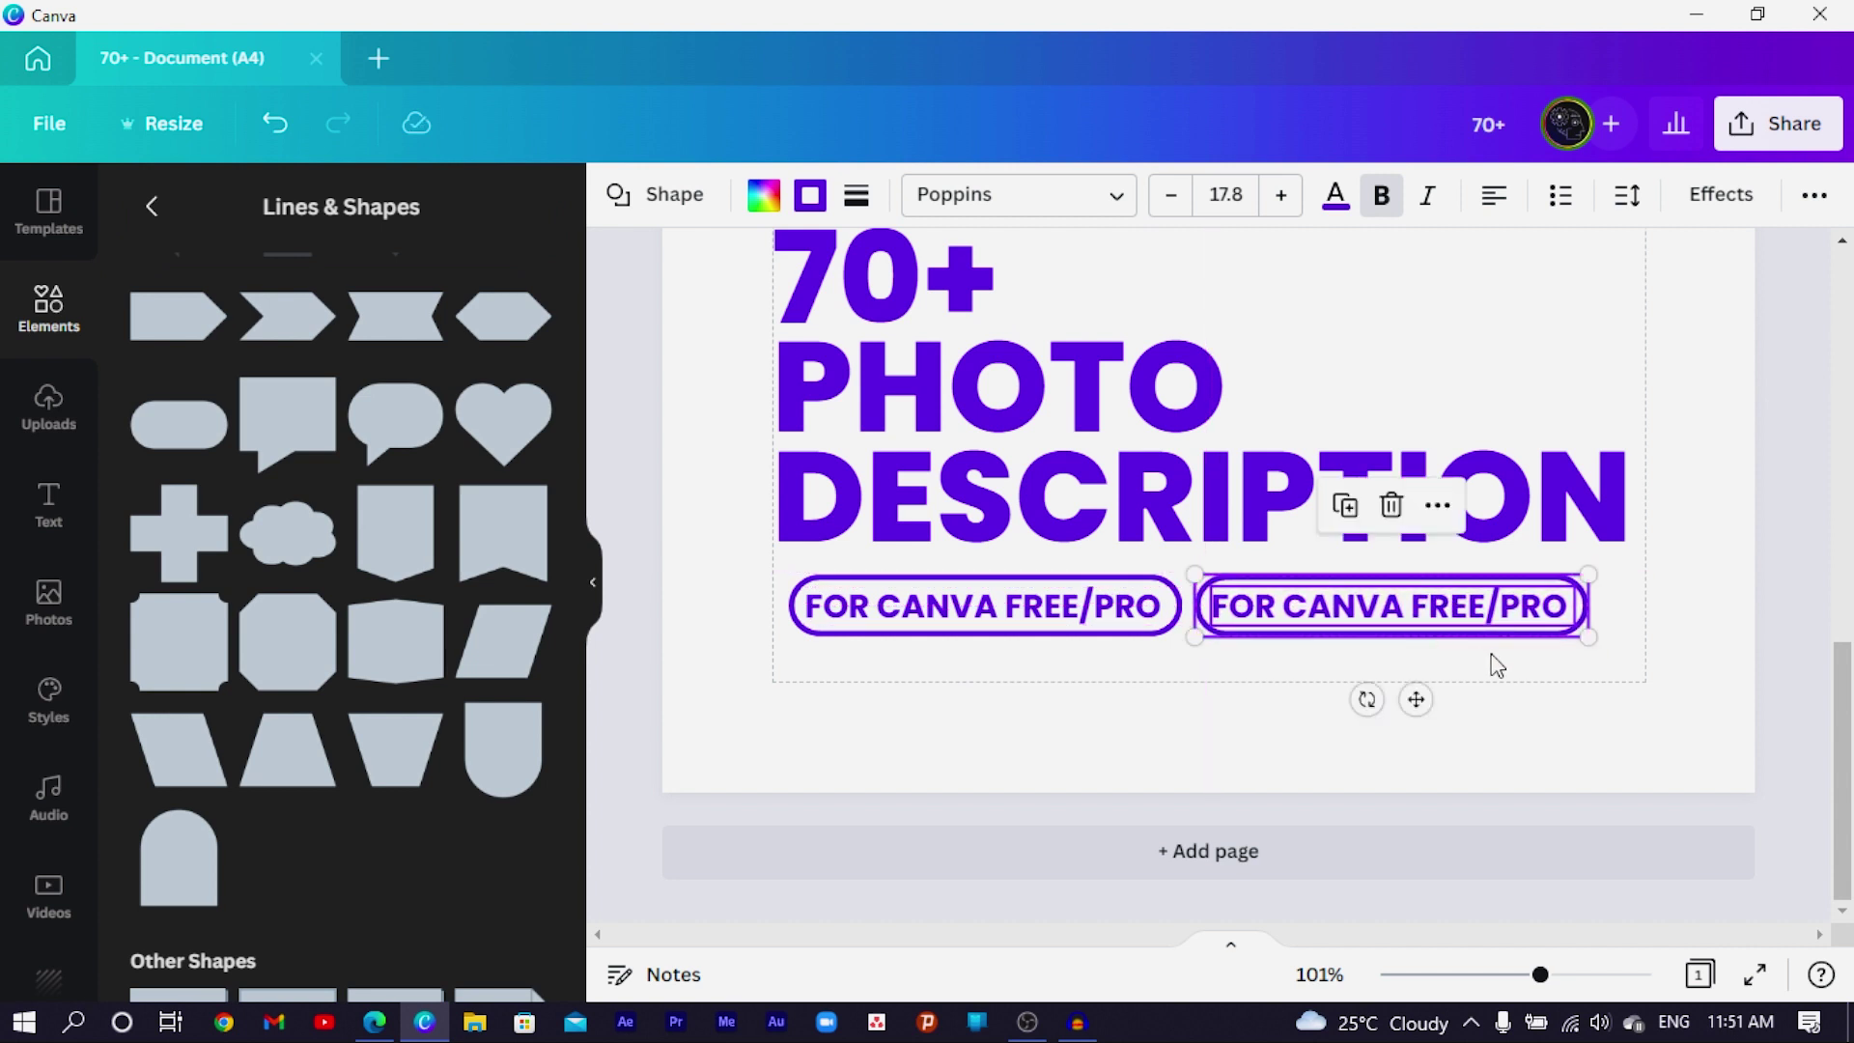
{"action": "left_click", "coordinate": [1497, 666]}
{"action": "double_click", "coordinate": [1387, 606]}
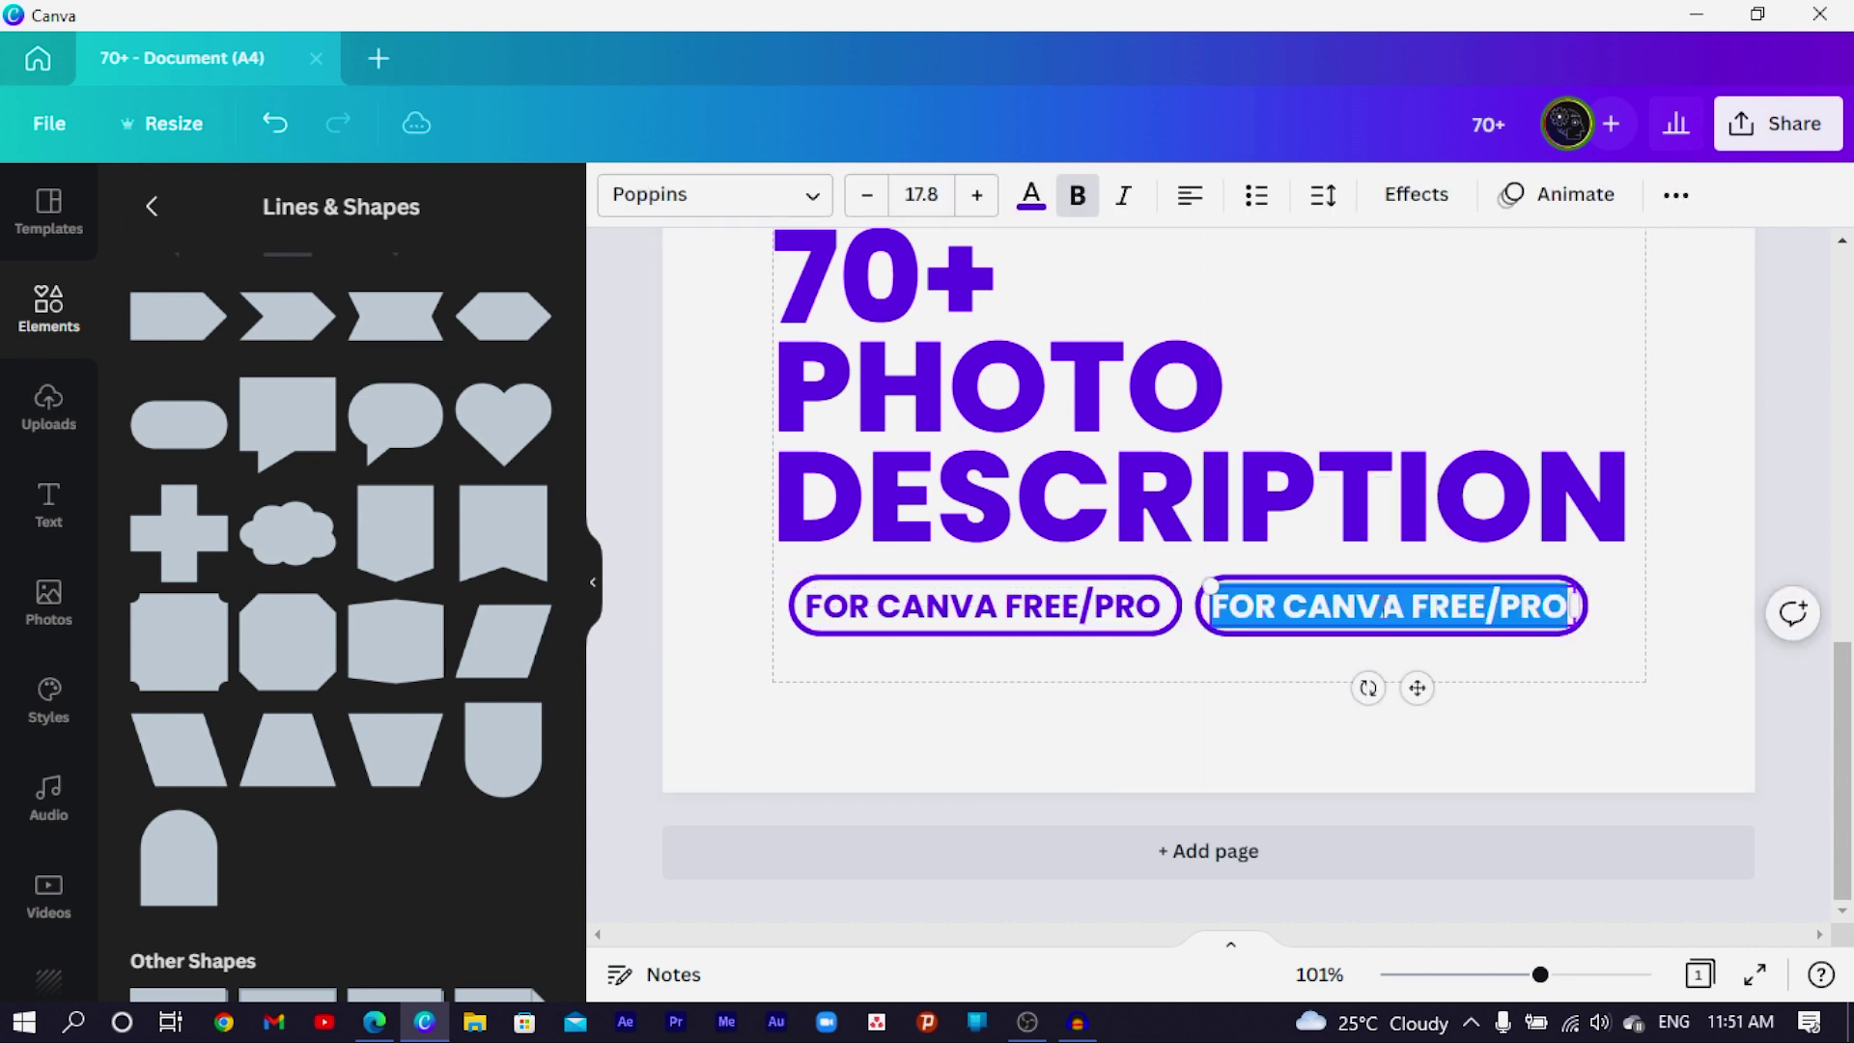
{"action": "type", "text": "HI-RES IMAGES"}
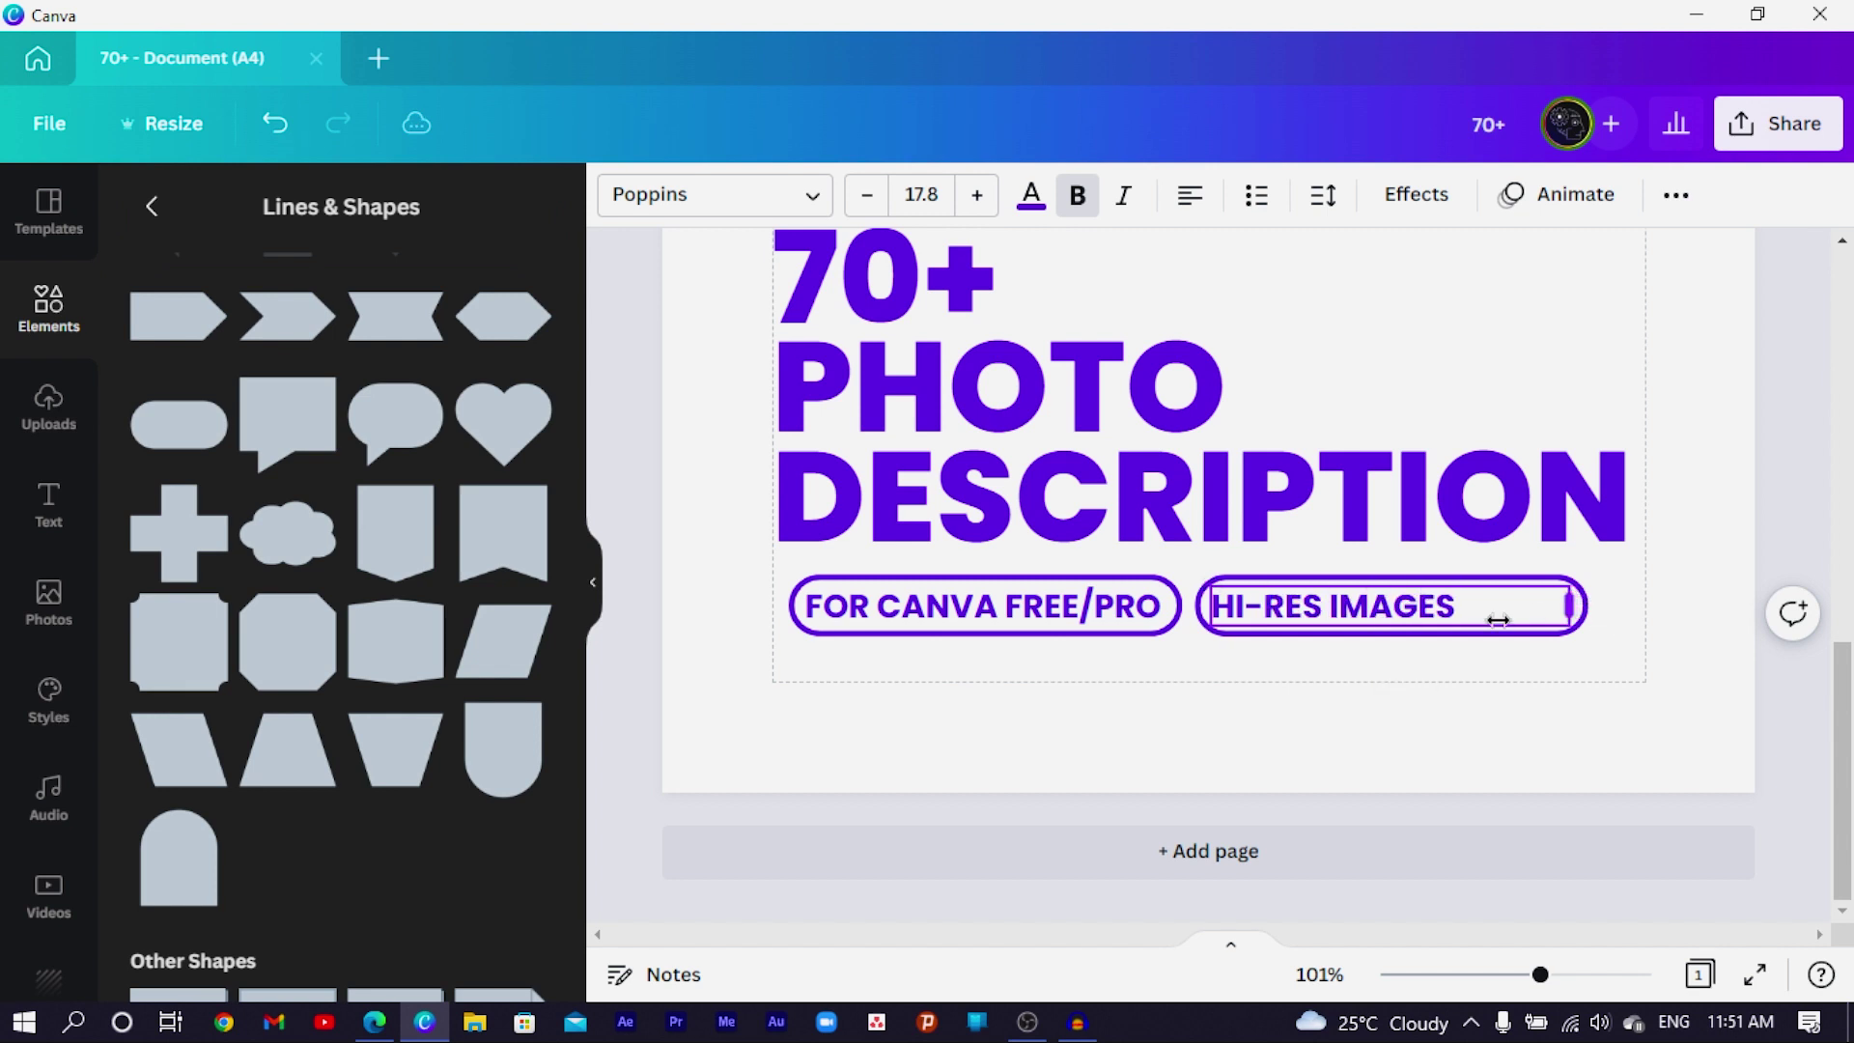
Step: Shorten the second pill and its text box to fit closely around "HI-RES IMAGES"
{"action": "left_click", "coordinate": [1580, 598]}
{"action": "left_click_drag", "start_coordinate": [1572, 616], "coordinate": [1478, 615]}
{"action": "left_click", "coordinate": [1595, 611]}
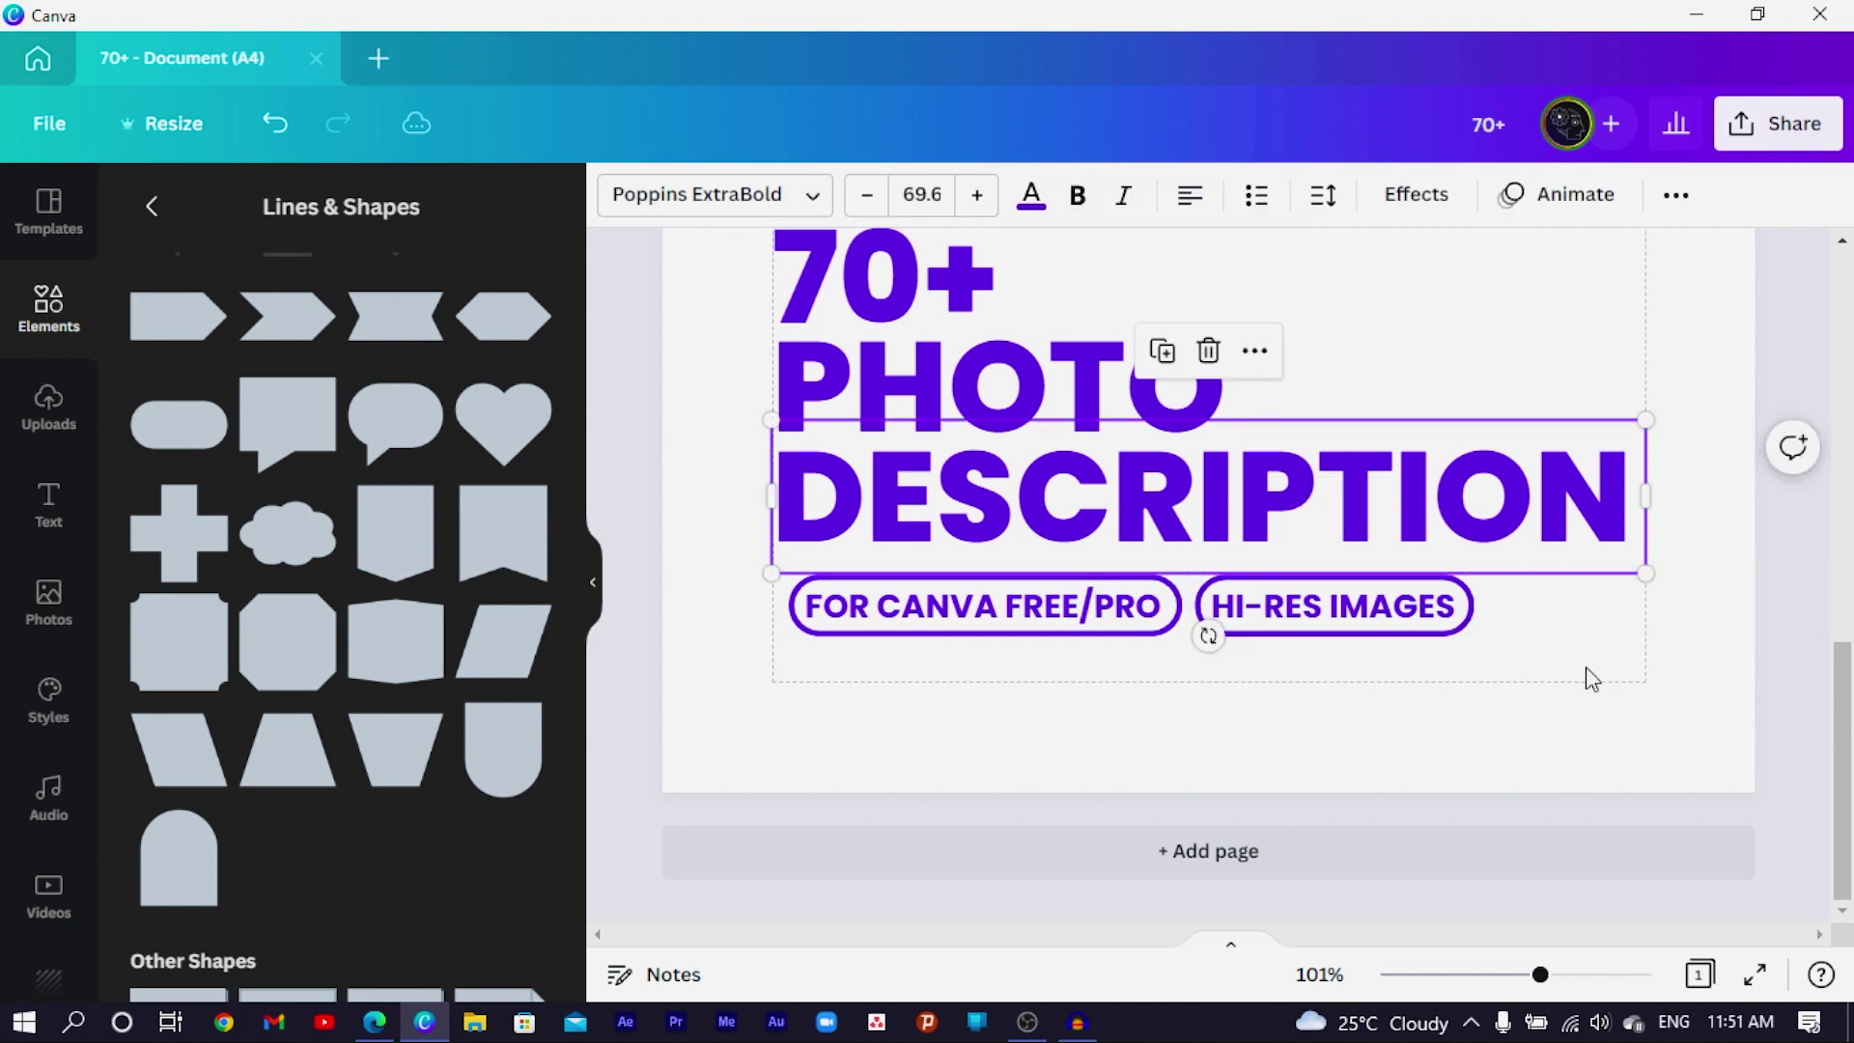
{"action": "scroll", "coordinate": [1574, 696], "scroll_direction": "down", "scroll_amount": 3, "text": "ctrl"}
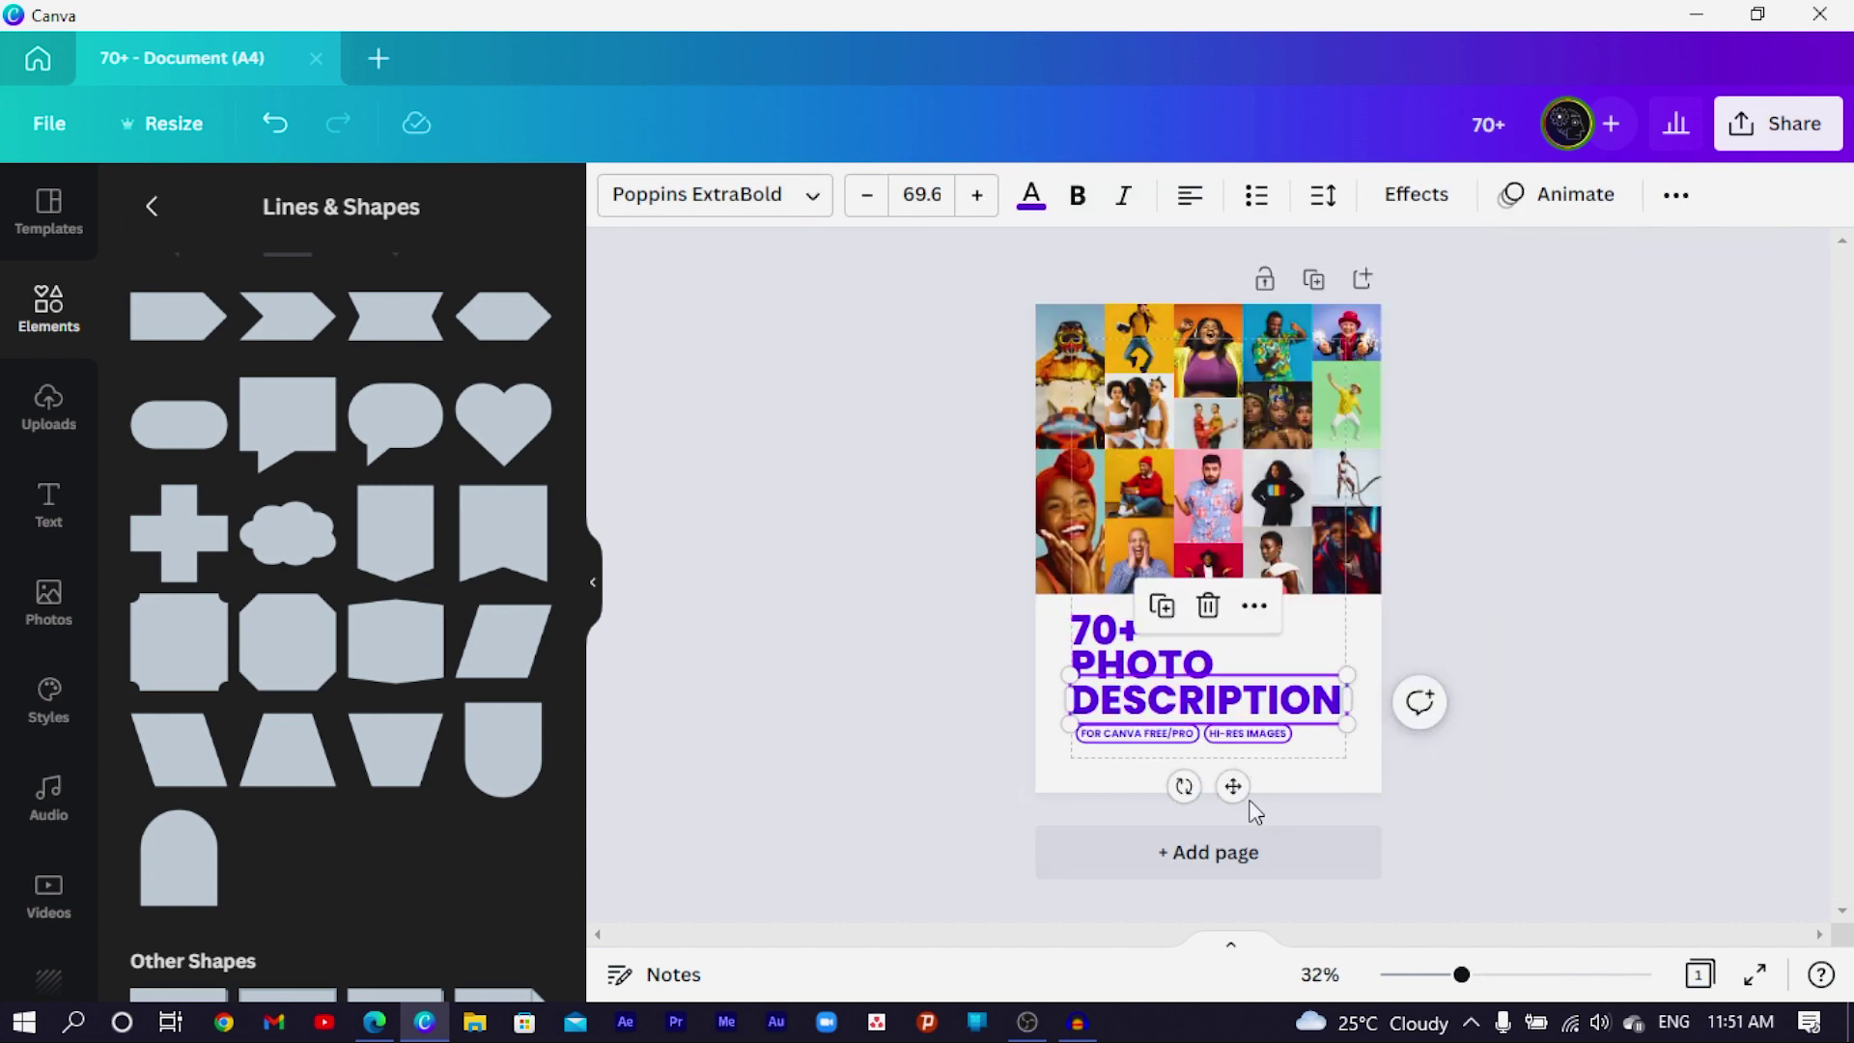
Step: Select both pill labels together and shift them to line up with the left edge of the "70+ PHOTO DESCRIPTION" heading
{"action": "scroll", "coordinate": [1253, 811], "scroll_direction": "up", "scroll_amount": 3, "text": "ctrl"}
{"action": "scroll", "coordinate": [1163, 745], "scroll_direction": "down", "scroll_amount": 4}
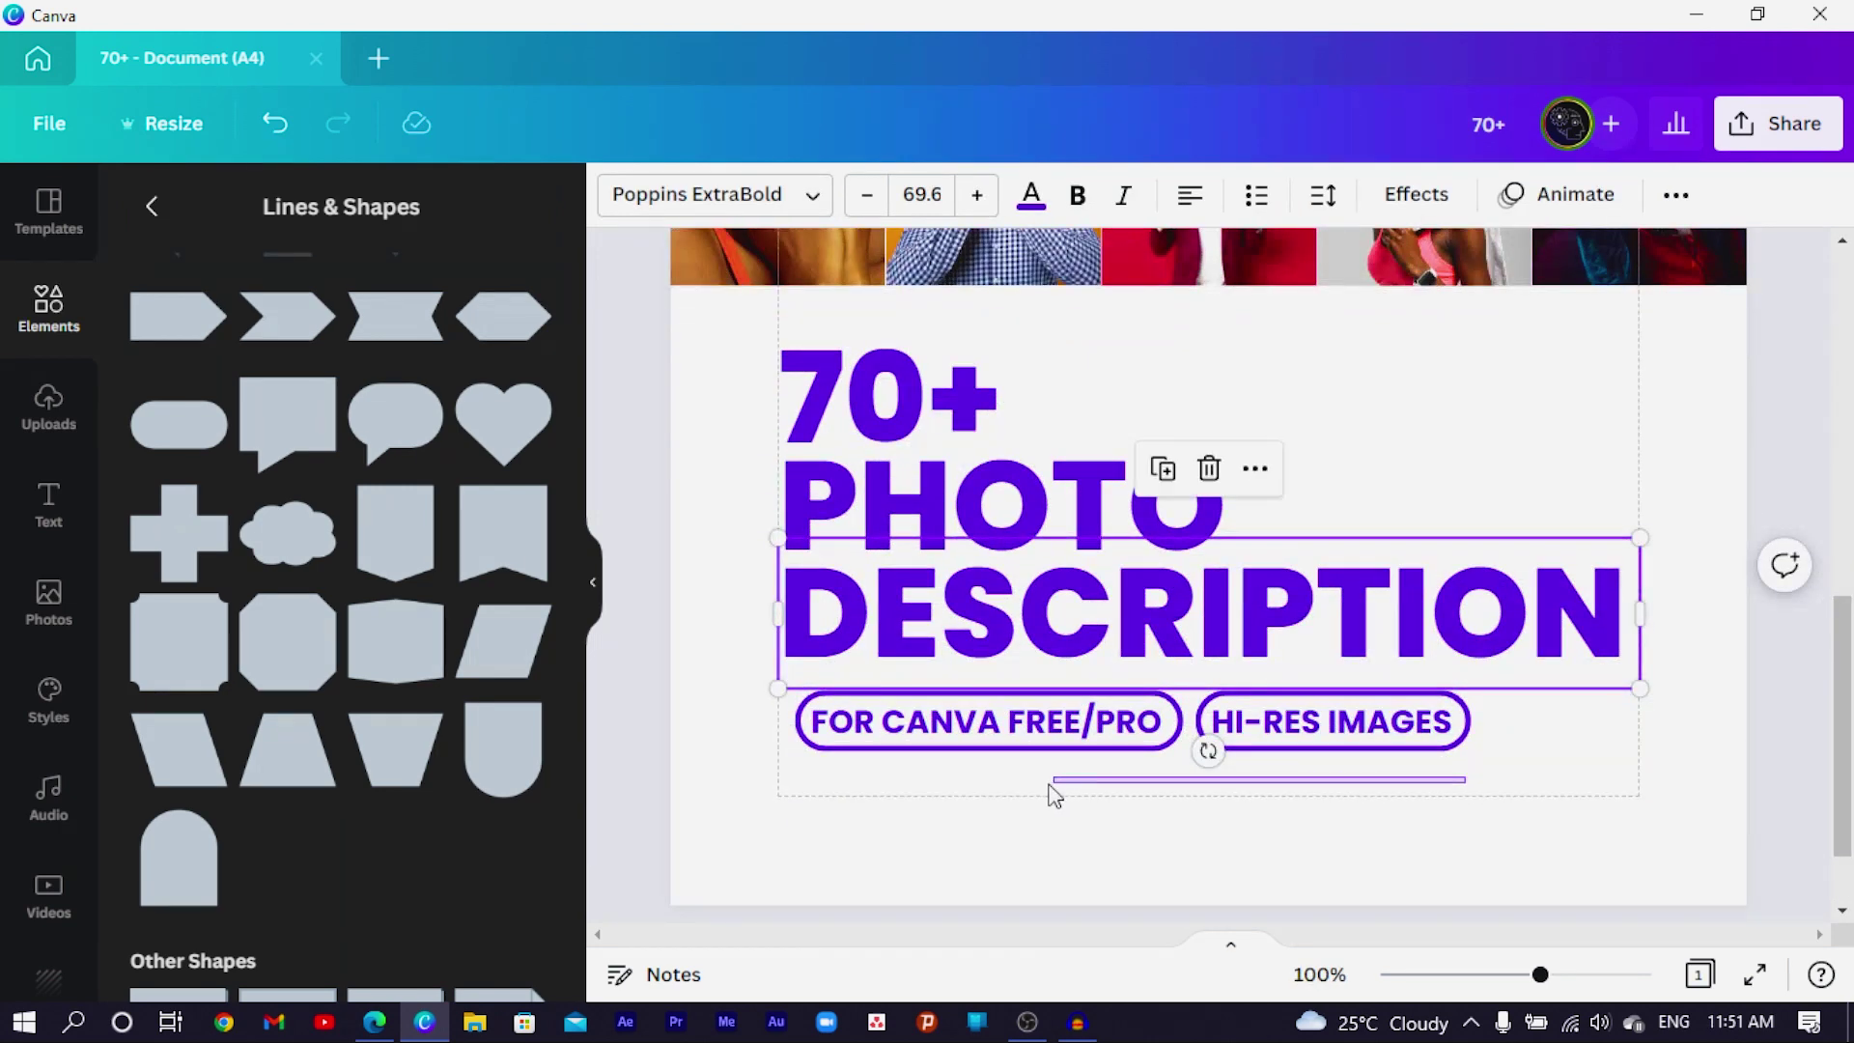
{"action": "left_click_drag", "start_coordinate": [1054, 794], "coordinate": [943, 722]}
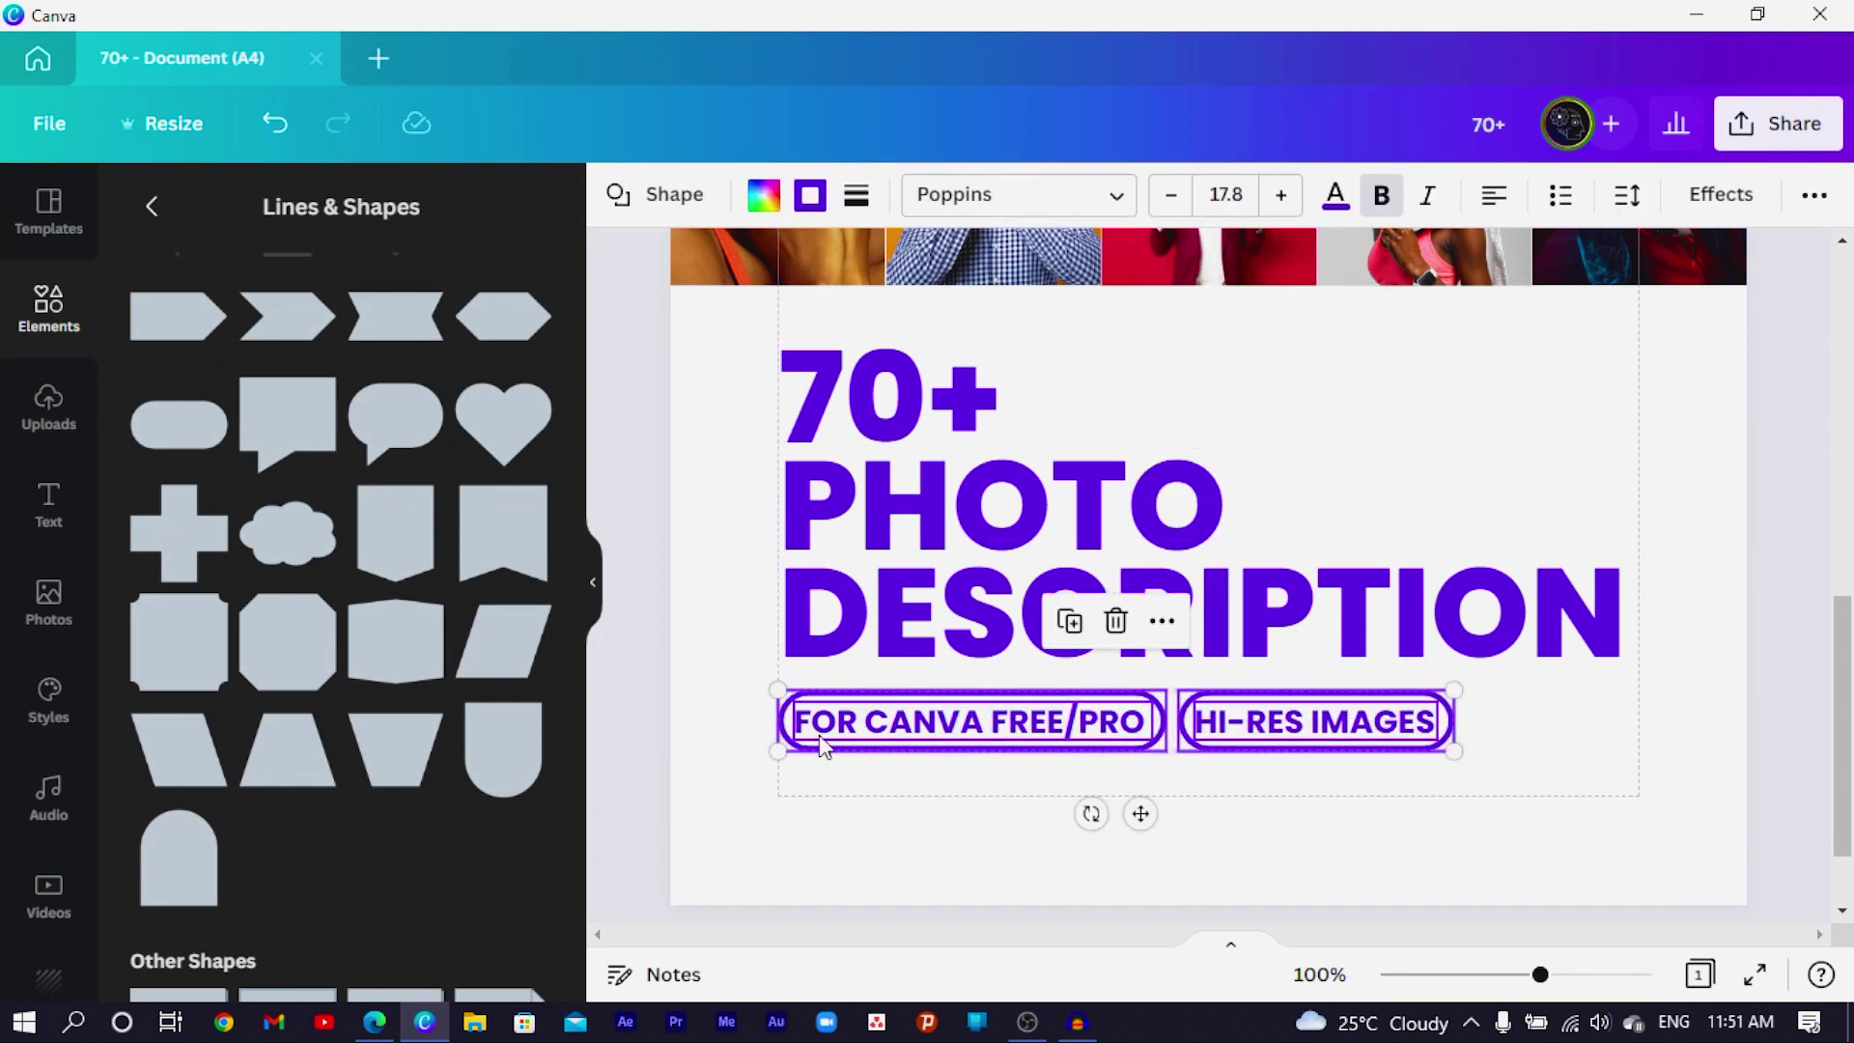
{"action": "left_click", "coordinate": [676, 745]}
{"action": "scroll", "coordinate": [676, 746], "scroll_direction": "down", "scroll_amount": 3, "text": "ctrl"}
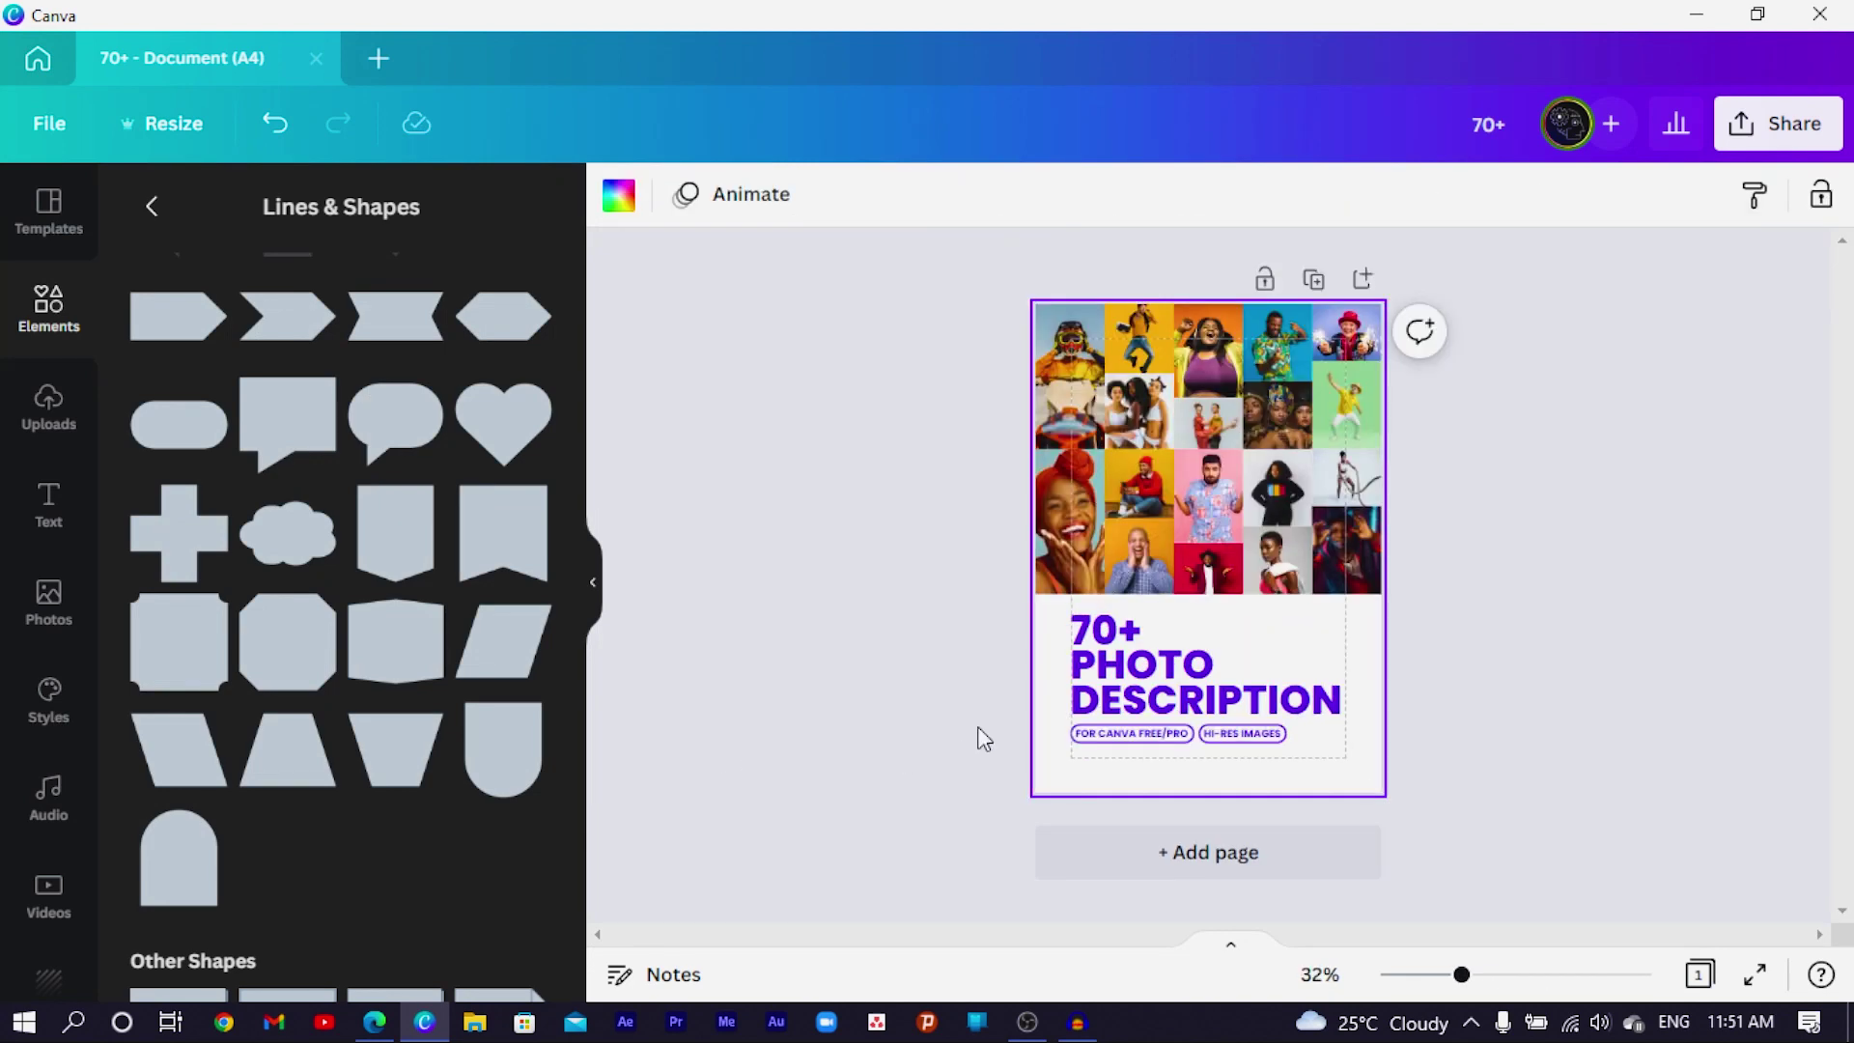
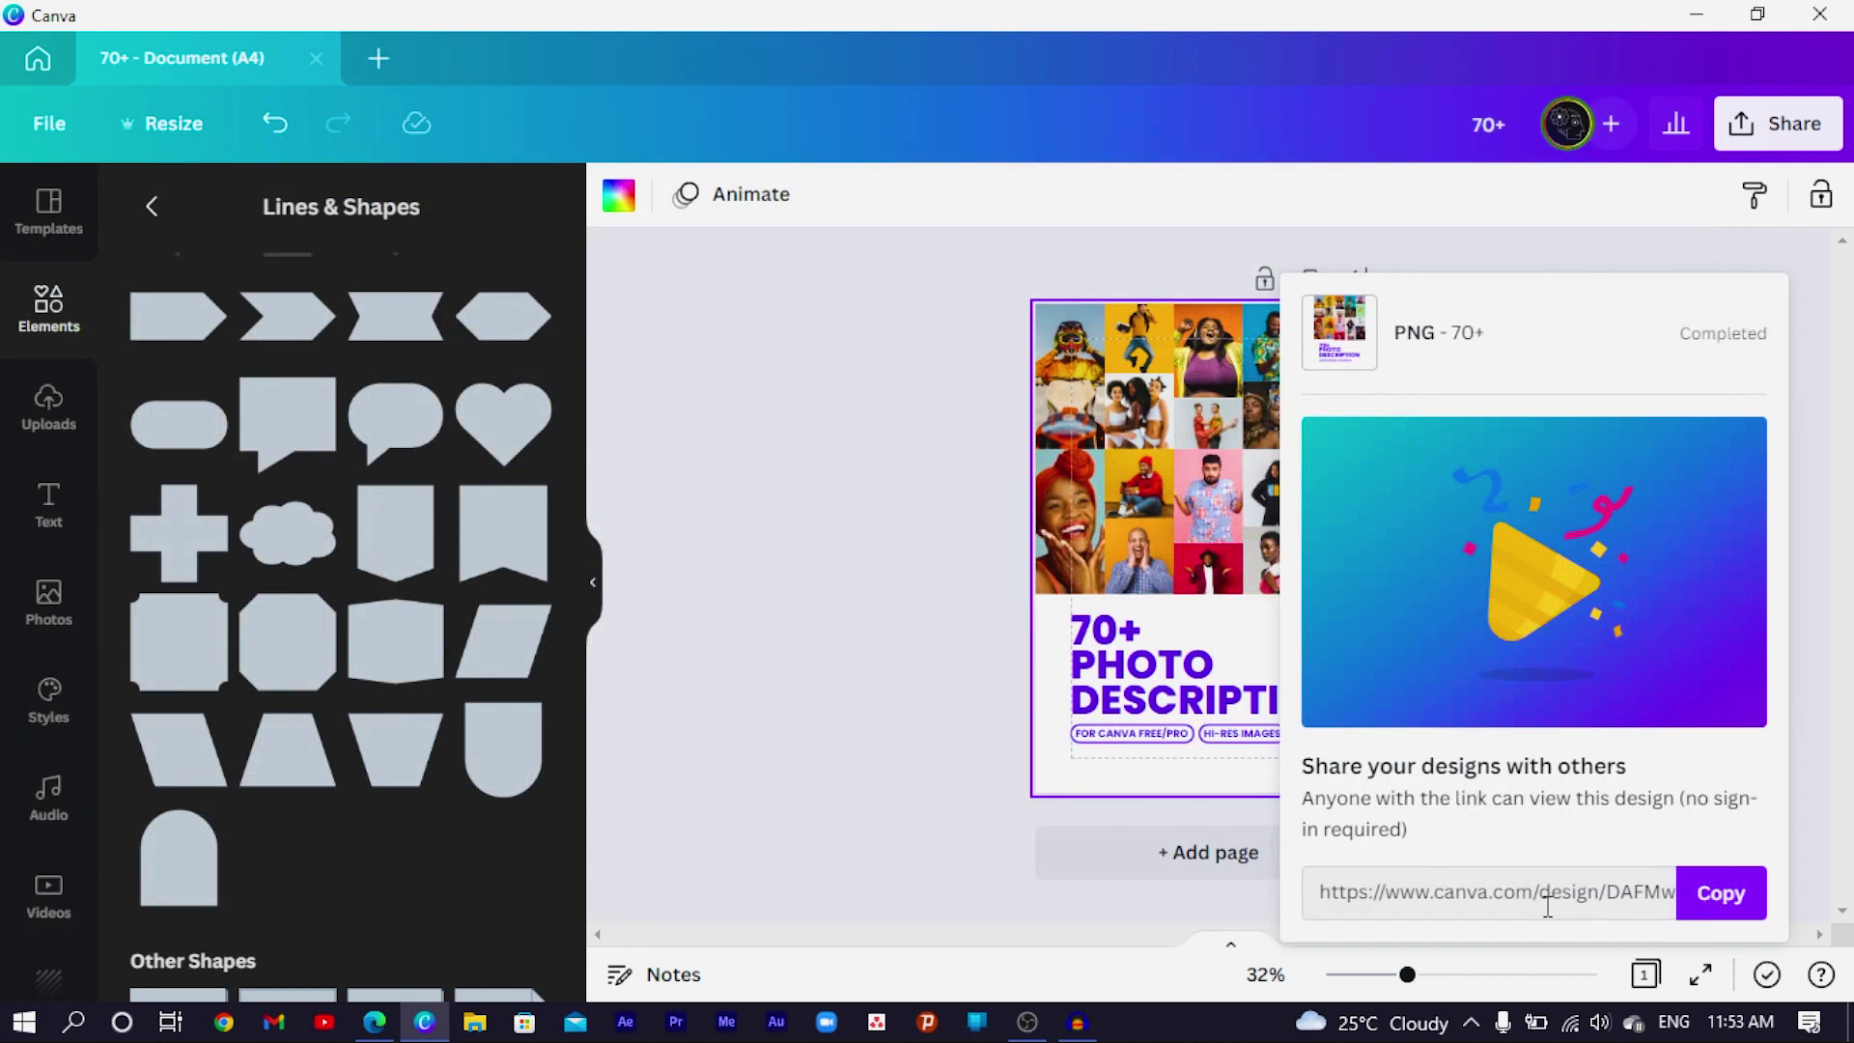
Step: Dismiss the completed download notice, switch to Microsoft Edge and sign in to Mediamodifier with a Google account
{"action": "left_click", "coordinate": [1284, 246]}
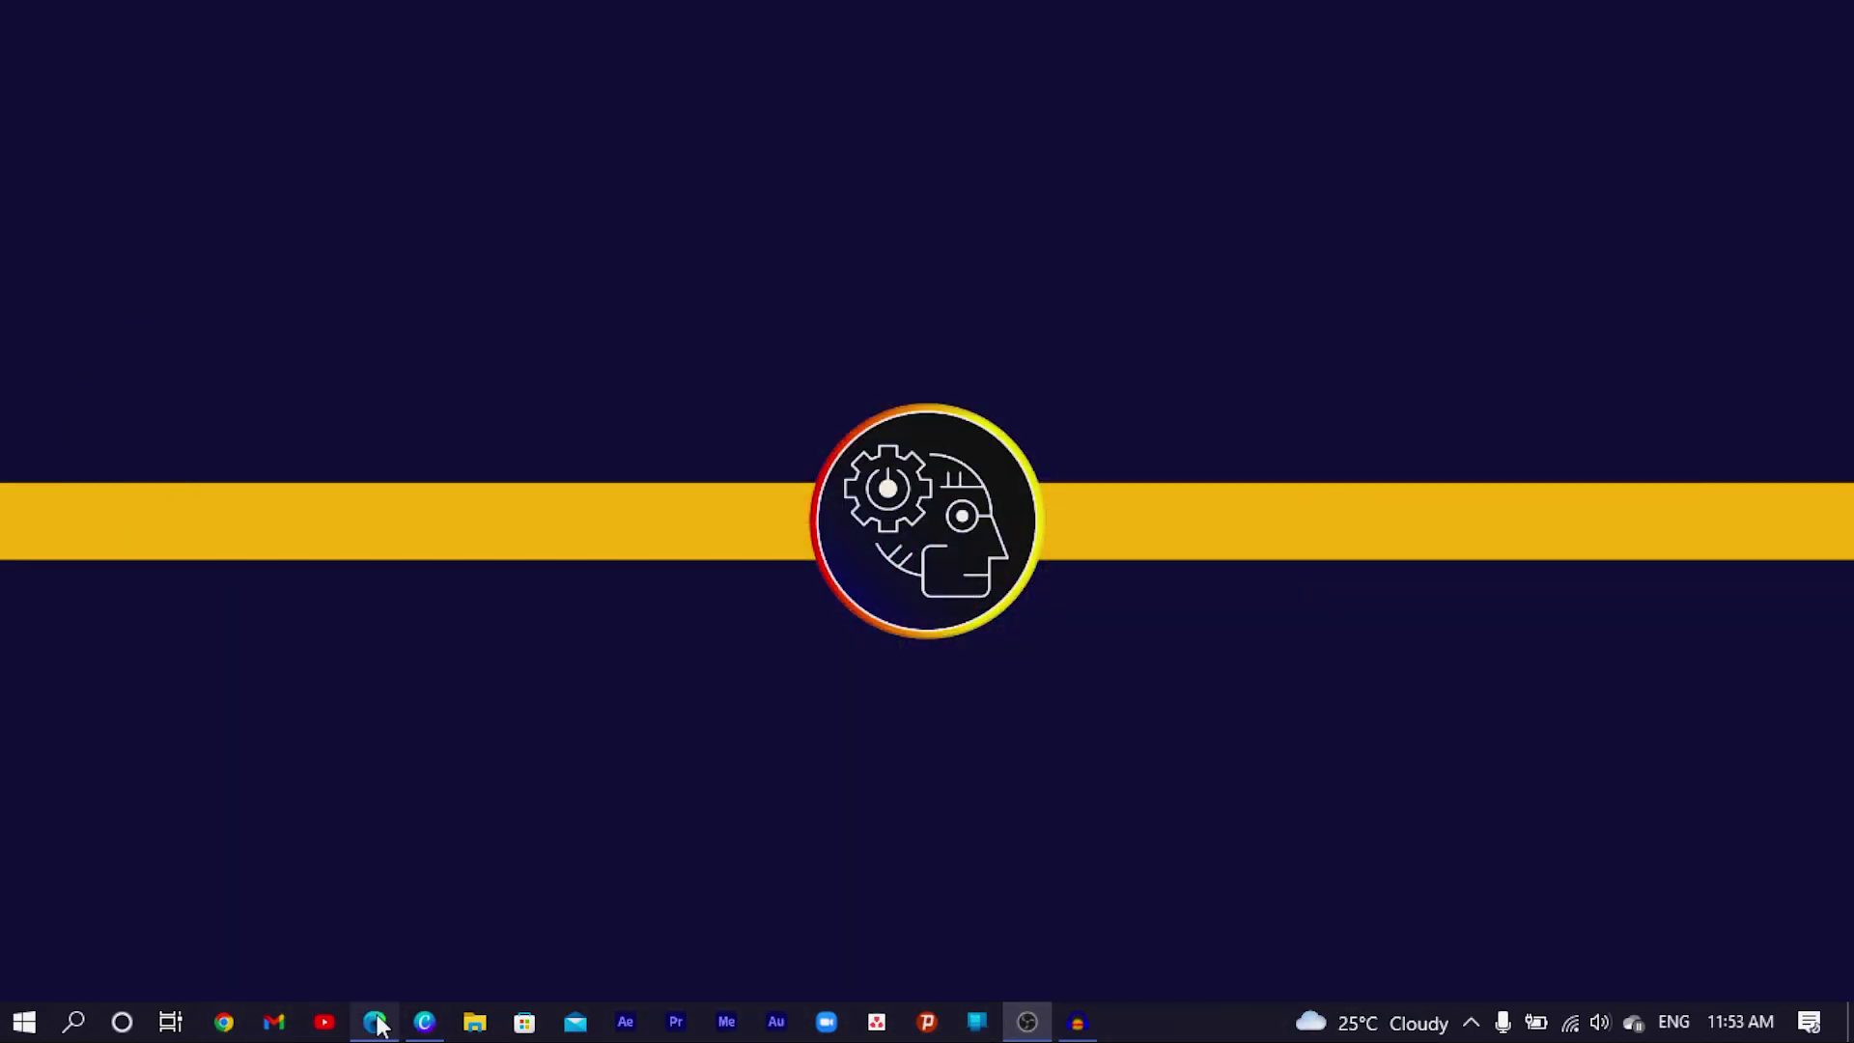
{"action": "left_click", "coordinate": [376, 1021]}
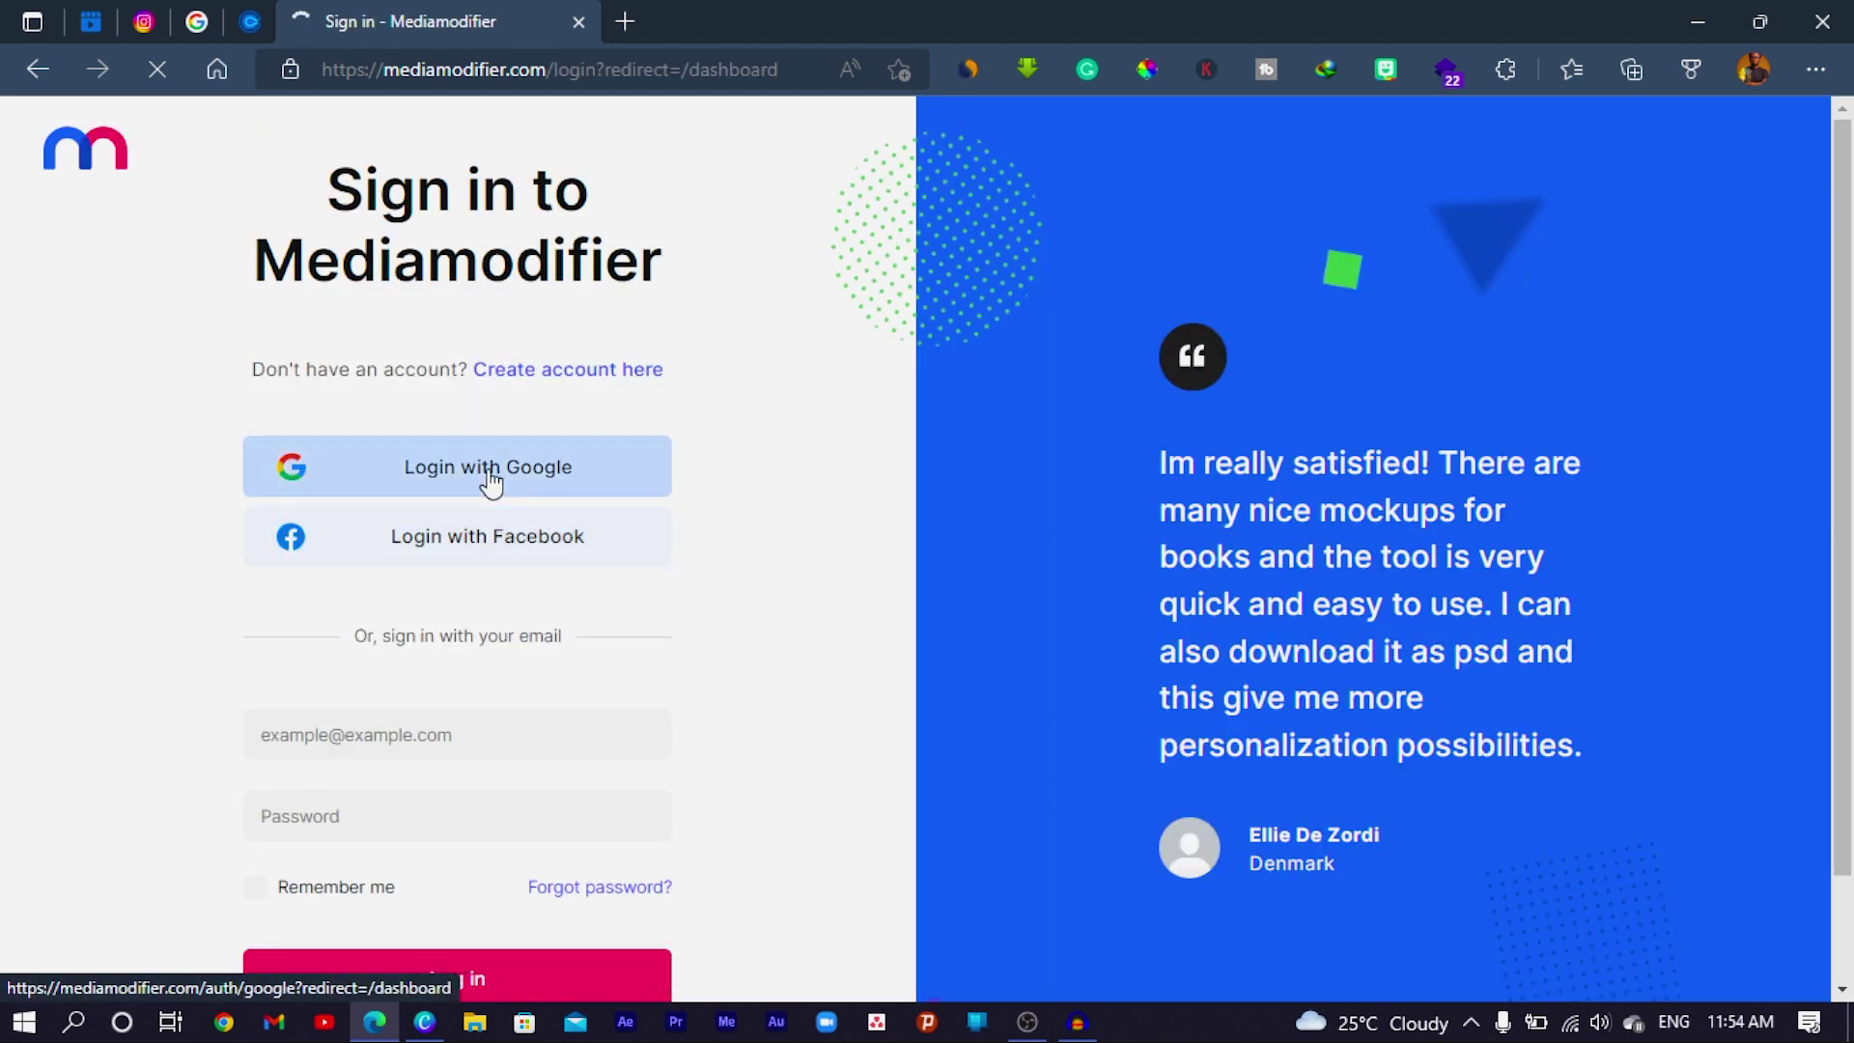
{"action": "left_click", "coordinate": [491, 473]}
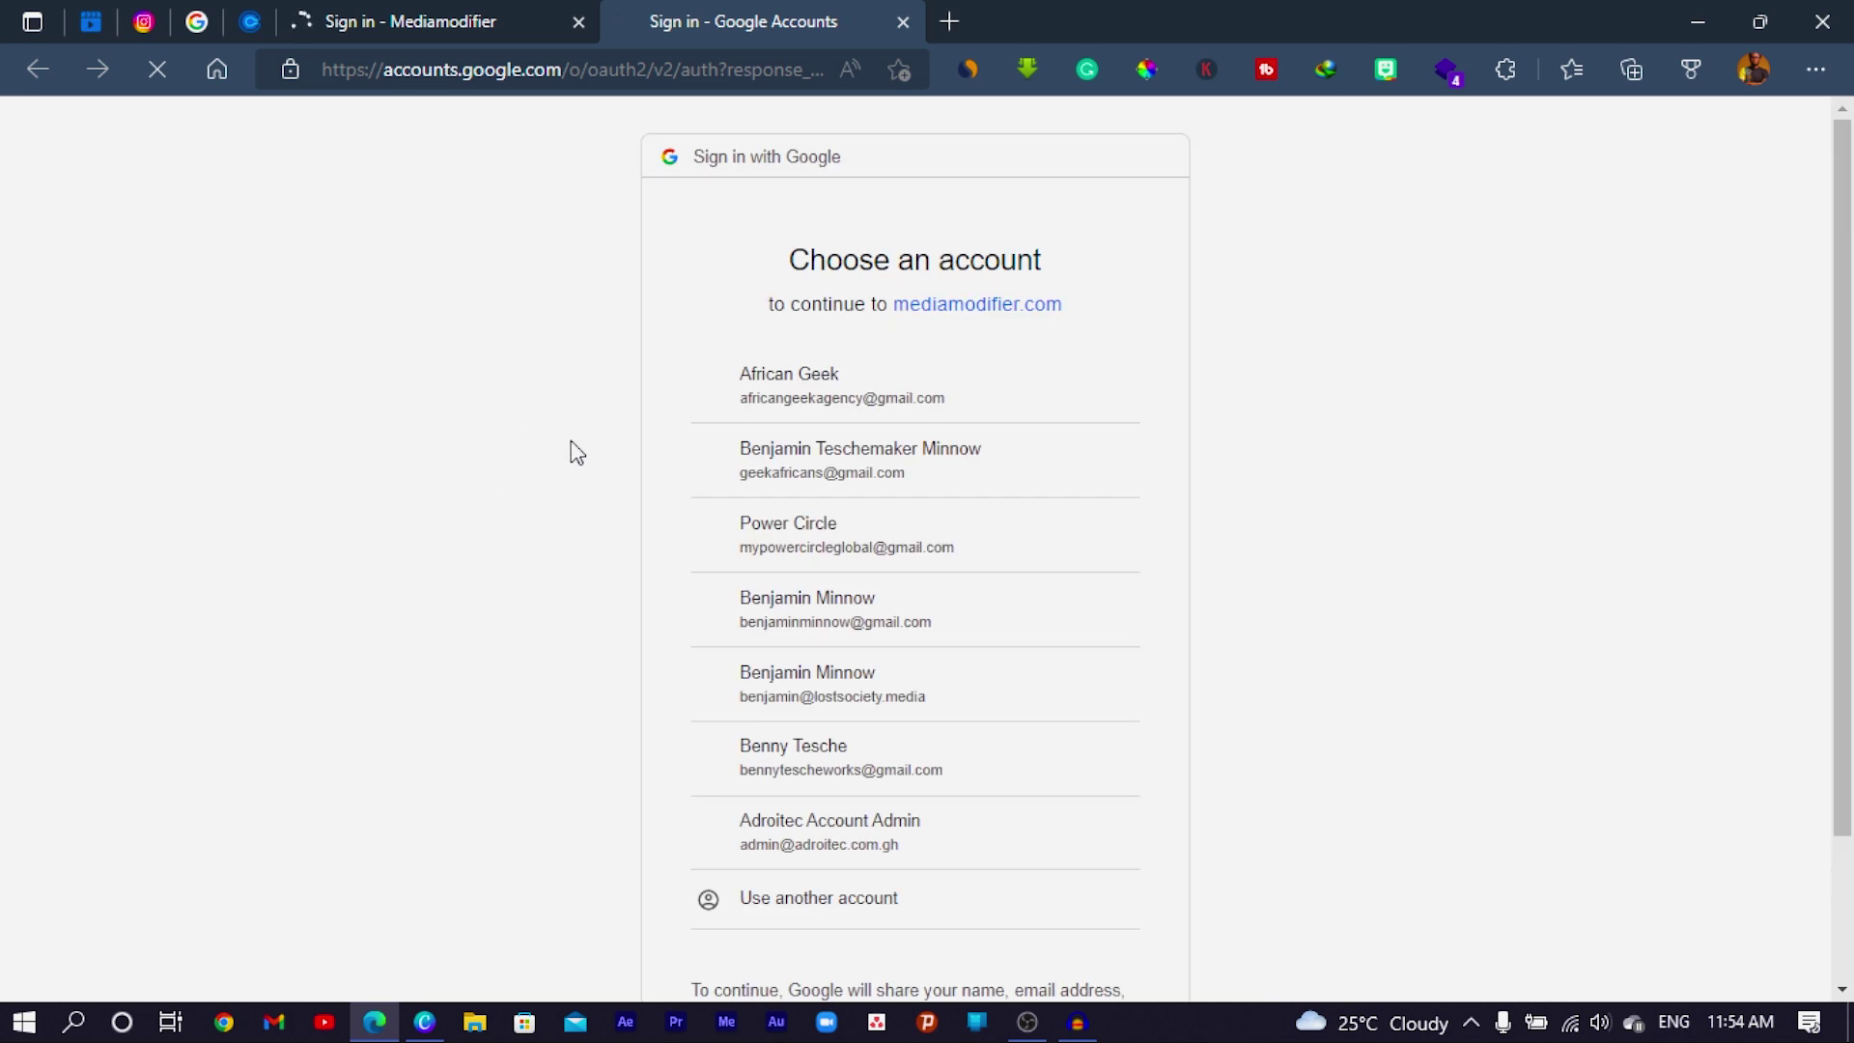
{"action": "left_click", "coordinate": [849, 456]}
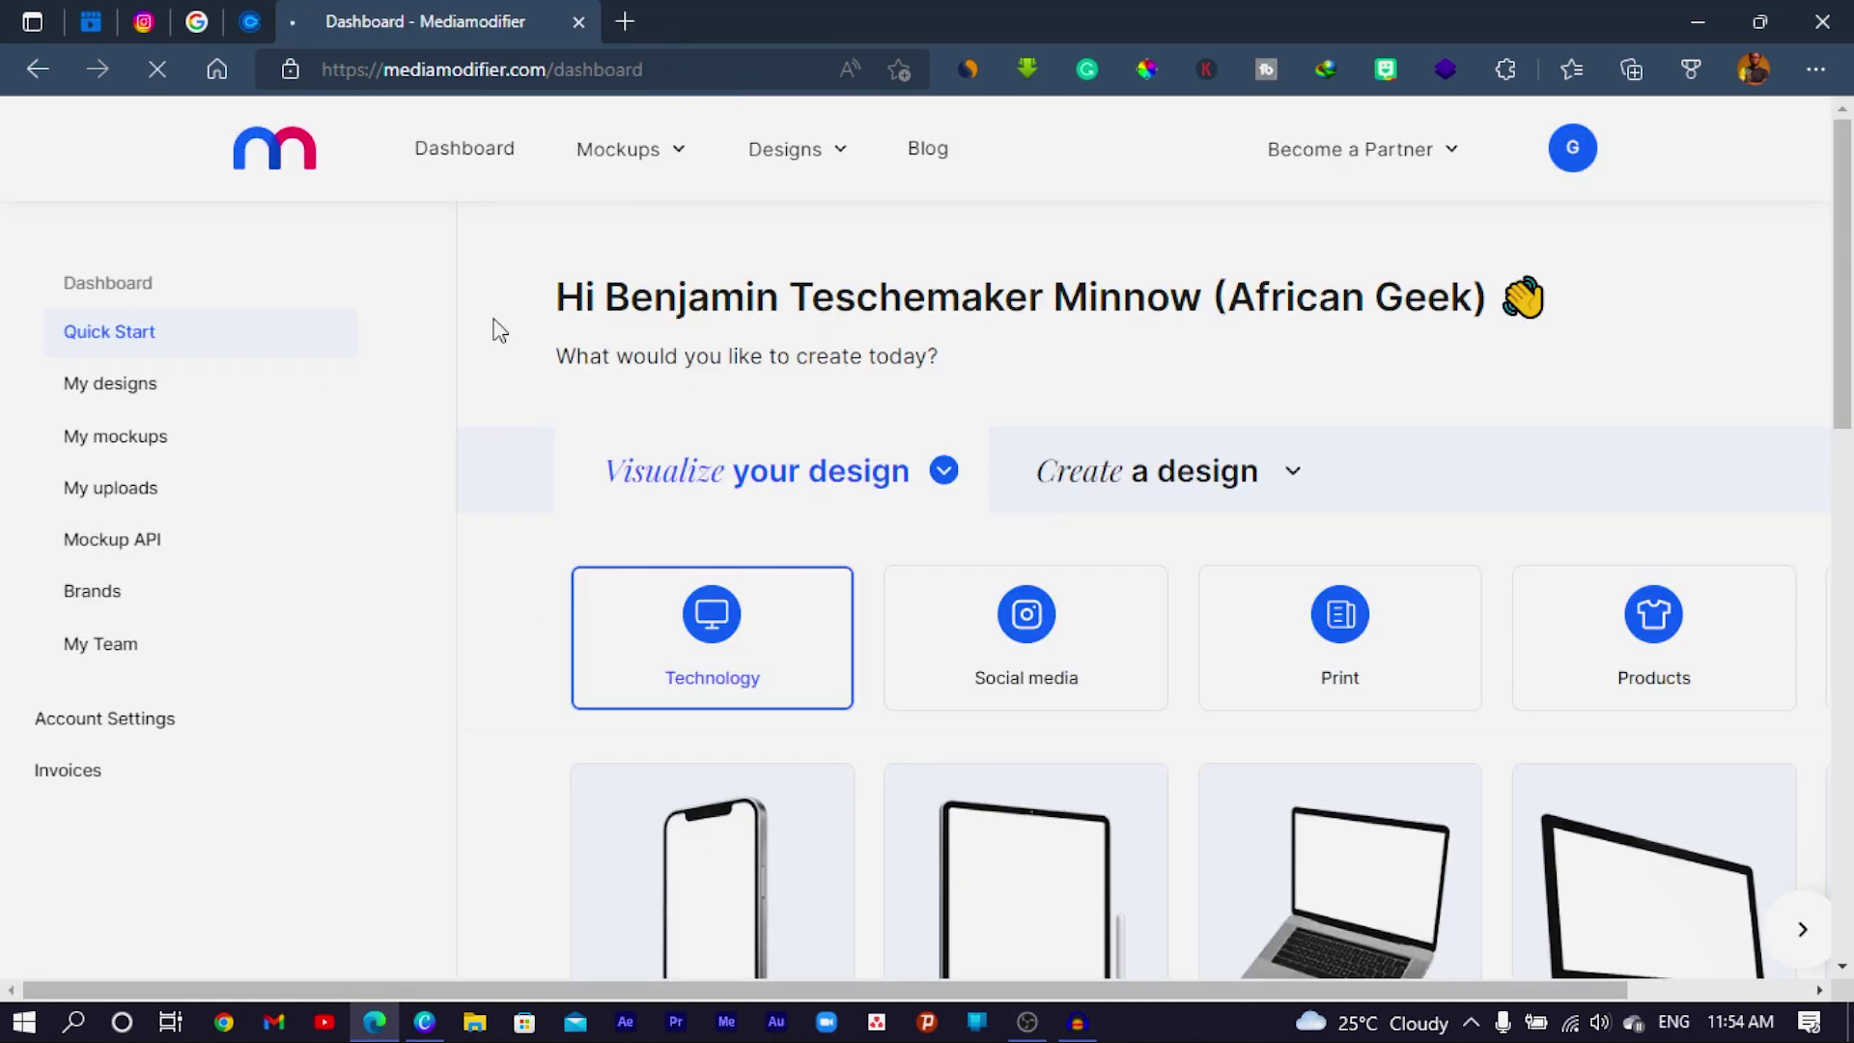
Step: Look over the dashboard's design categories and open the catalogue of all mockups sorted by popularity
{"action": "scroll", "coordinate": [1603, 378], "scroll_direction": "down", "scroll_amount": 4}
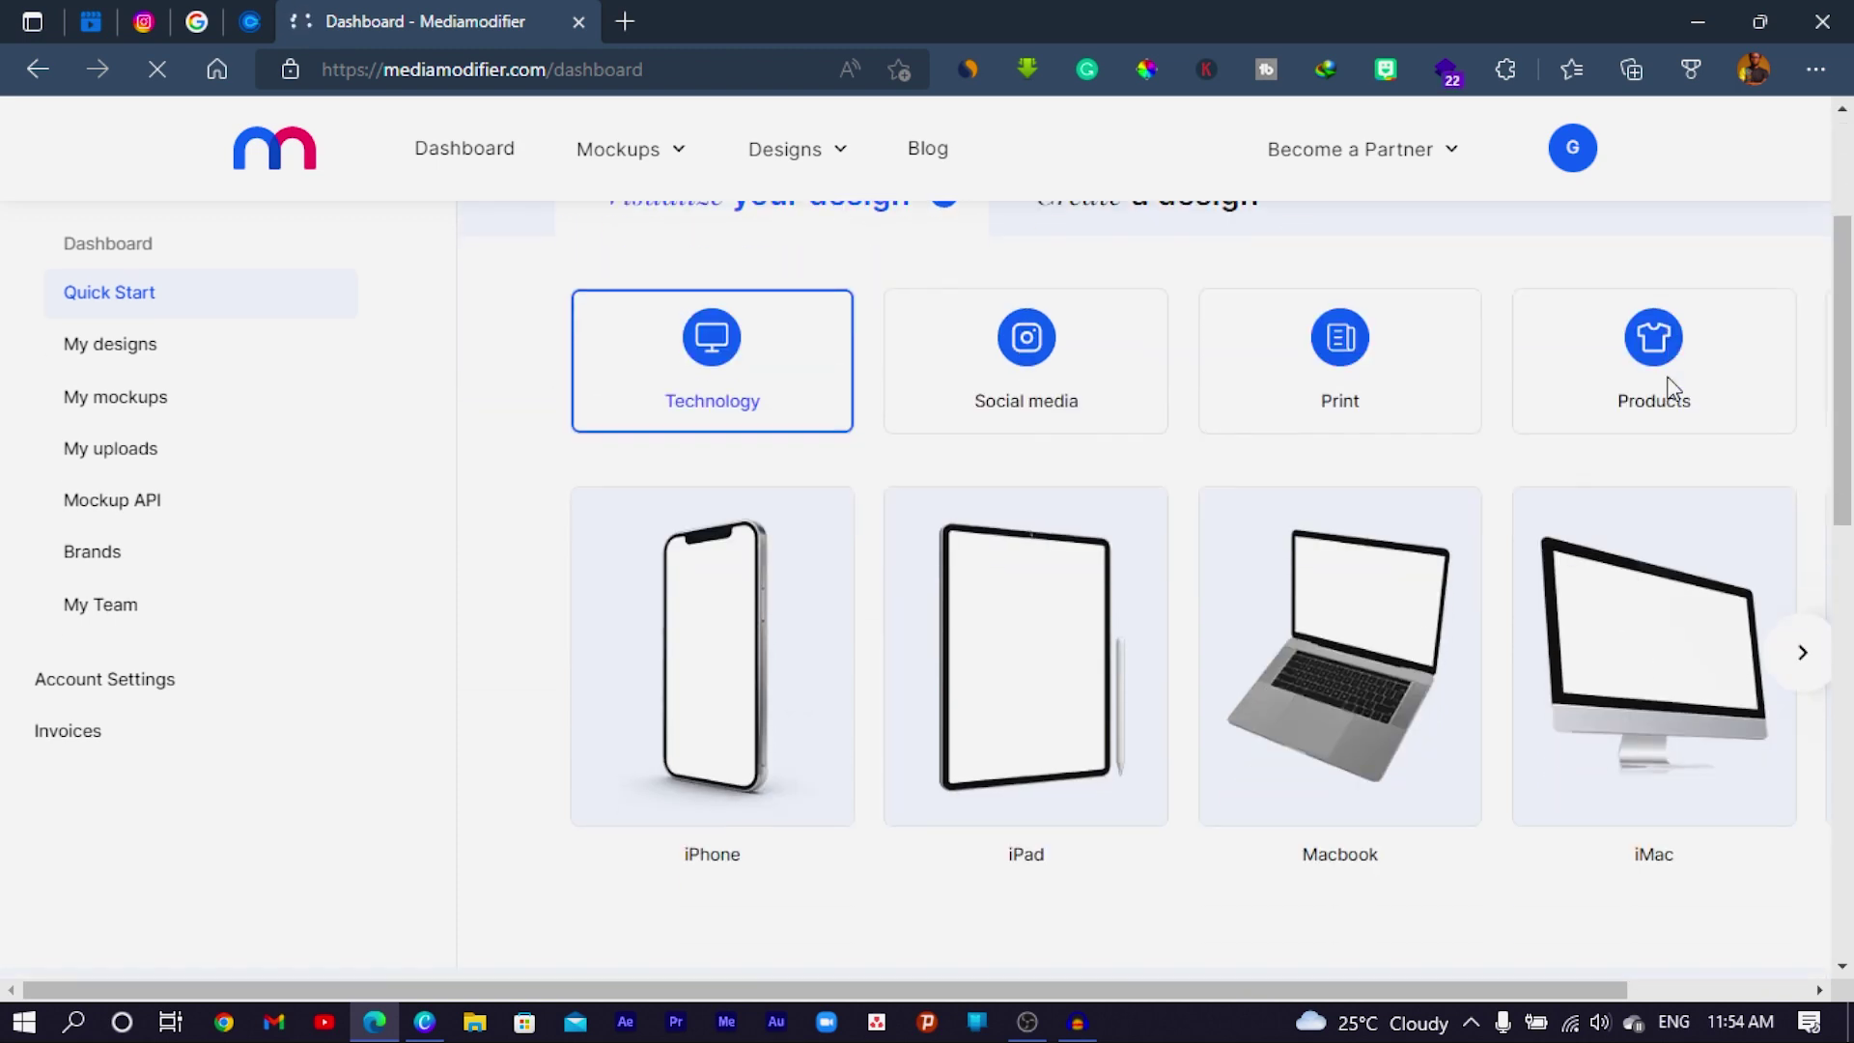
{"action": "scroll", "coordinate": [1246, 538], "scroll_direction": "down", "scroll_amount": 5}
{"action": "scroll", "coordinate": [1184, 571], "scroll_direction": "up", "scroll_amount": 9}
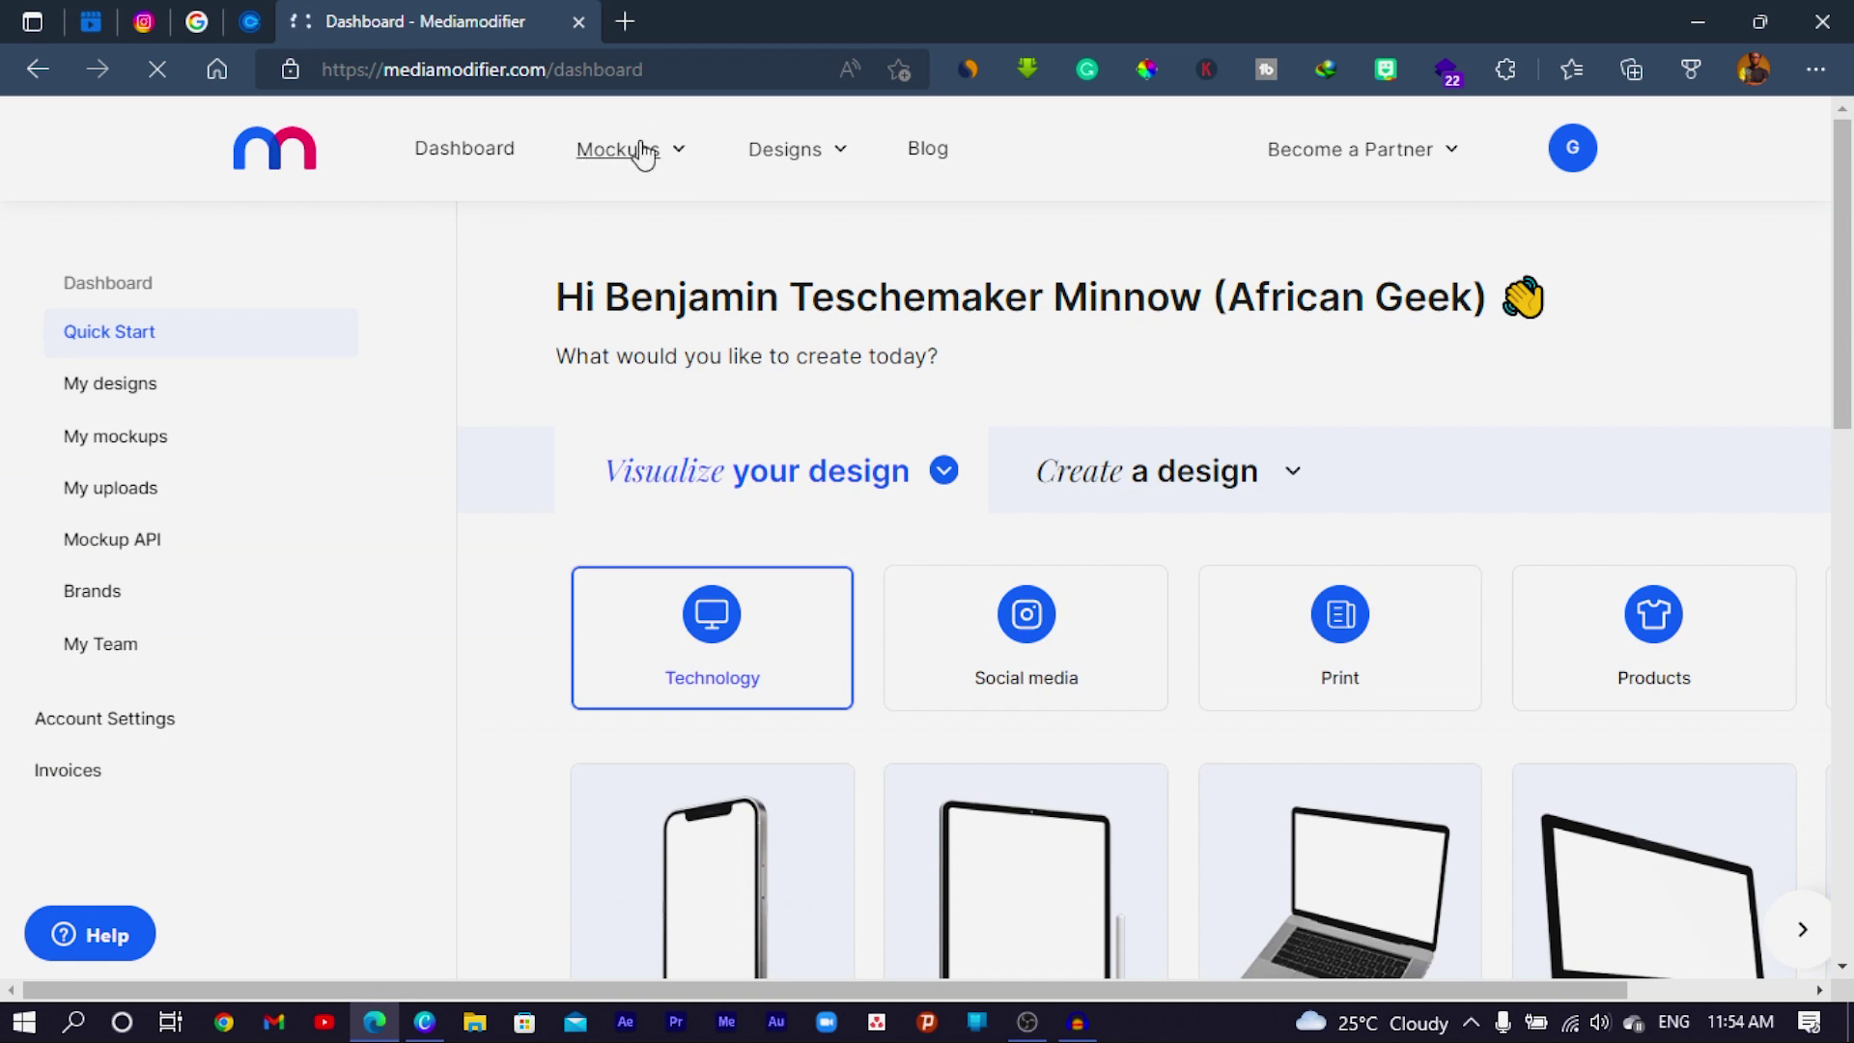
{"action": "mouse_move", "coordinate": [643, 155]}
{"action": "left_click", "coordinate": [396, 275]}
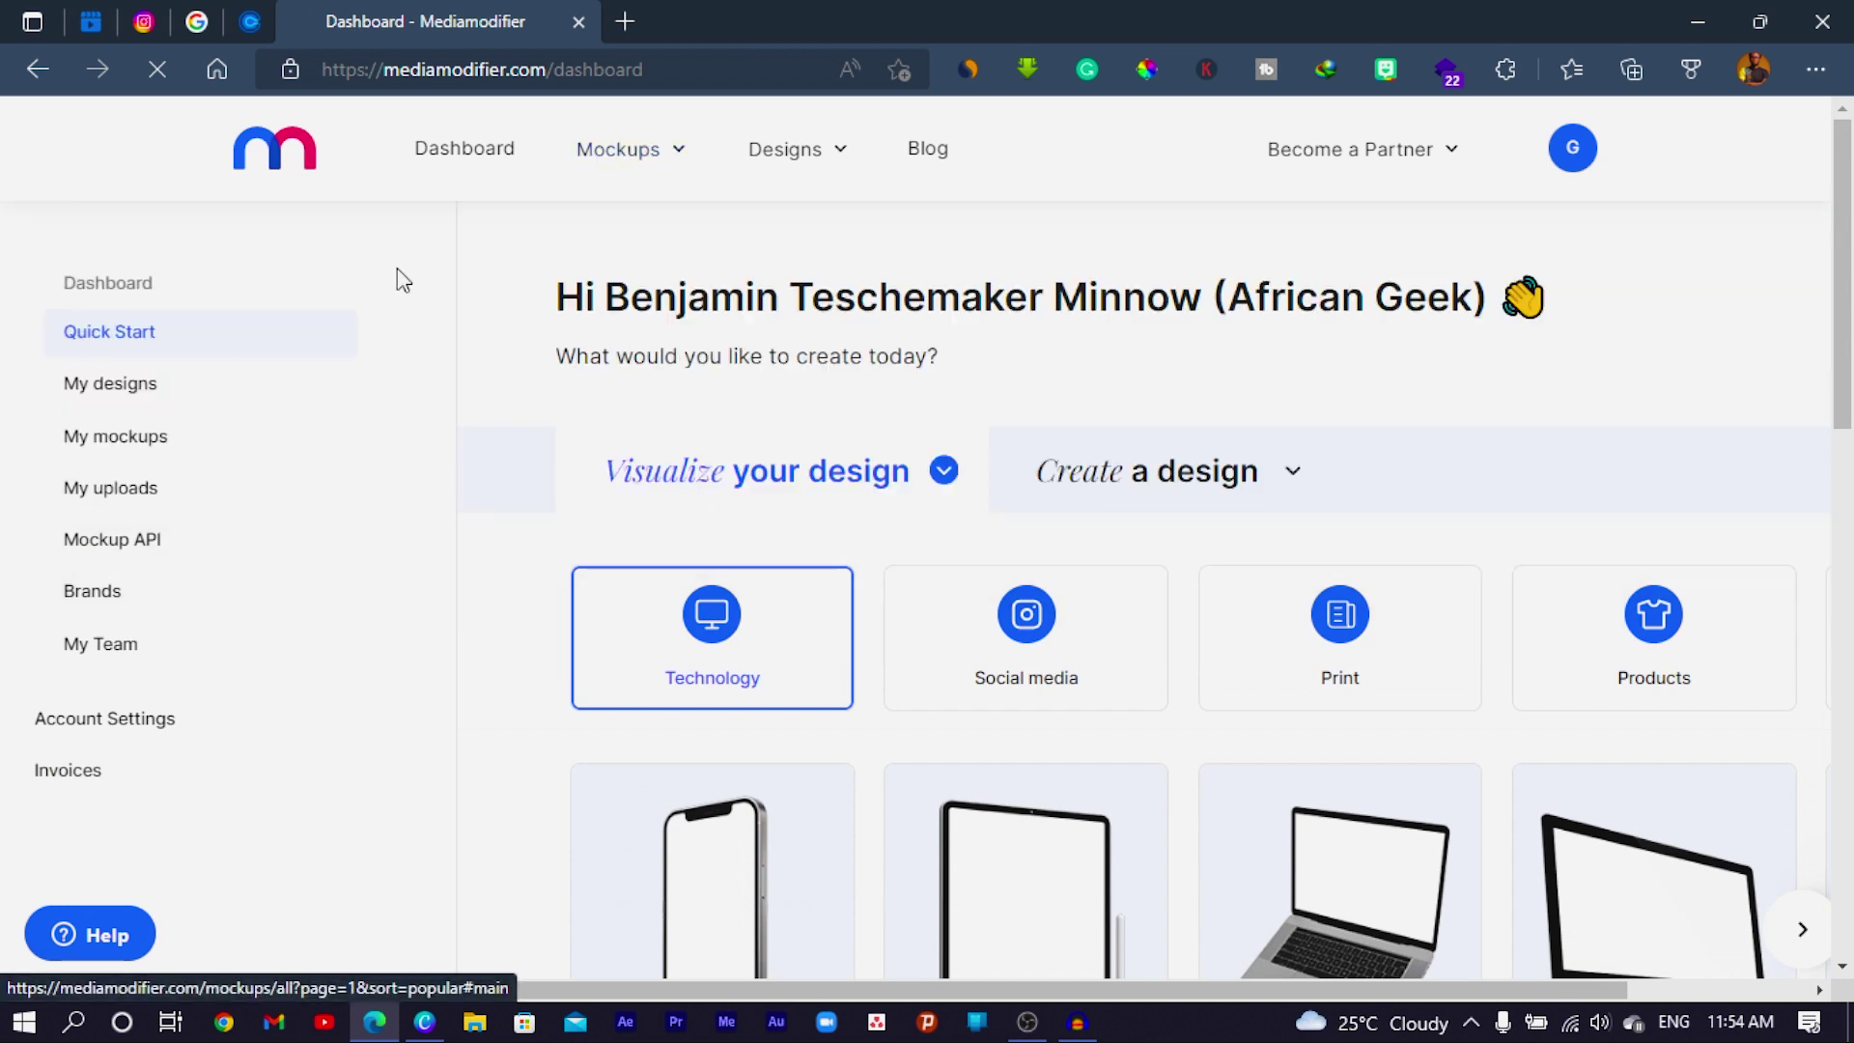
Step: Browse the popular mockups and search the mockup library for "BOOK"
{"action": "scroll", "coordinate": [715, 426], "scroll_direction": "down", "scroll_amount": 5}
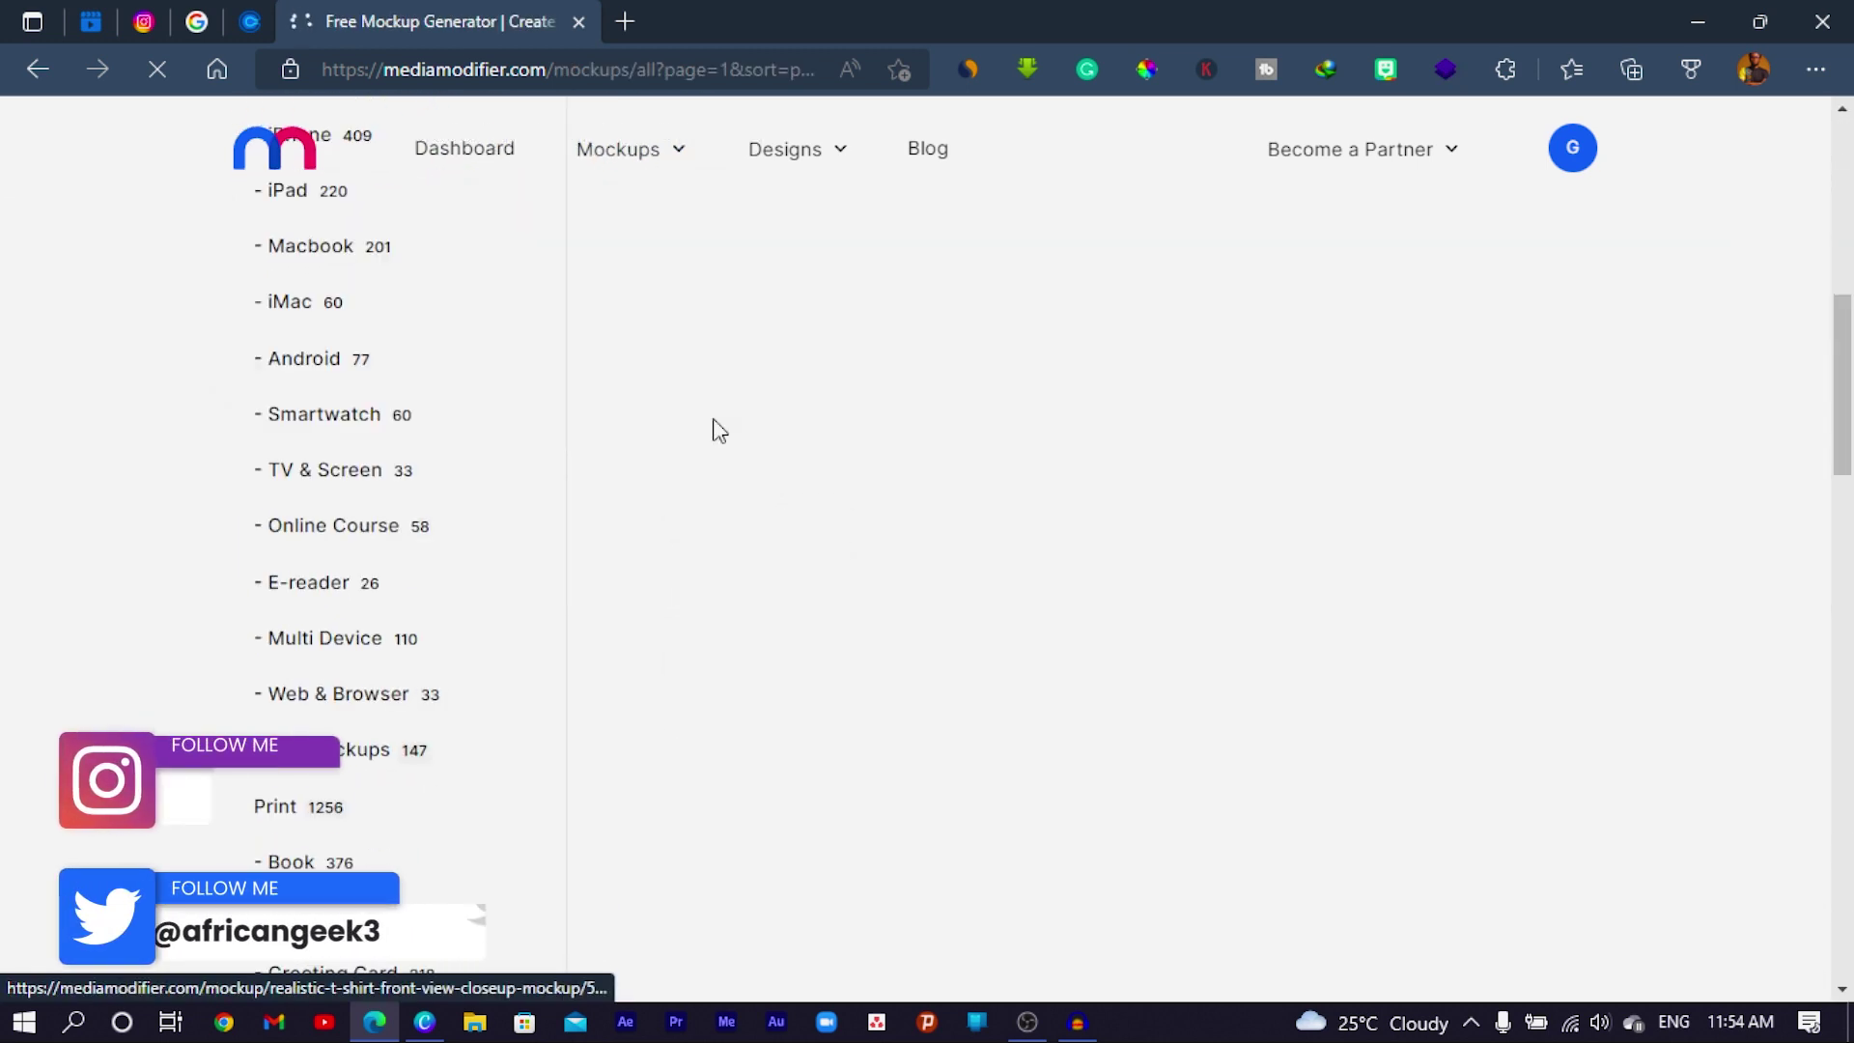
{"action": "scroll", "coordinate": [468, 536], "scroll_direction": "down", "scroll_amount": 2}
{"action": "scroll", "coordinate": [465, 545], "scroll_direction": "down", "scroll_amount": 3}
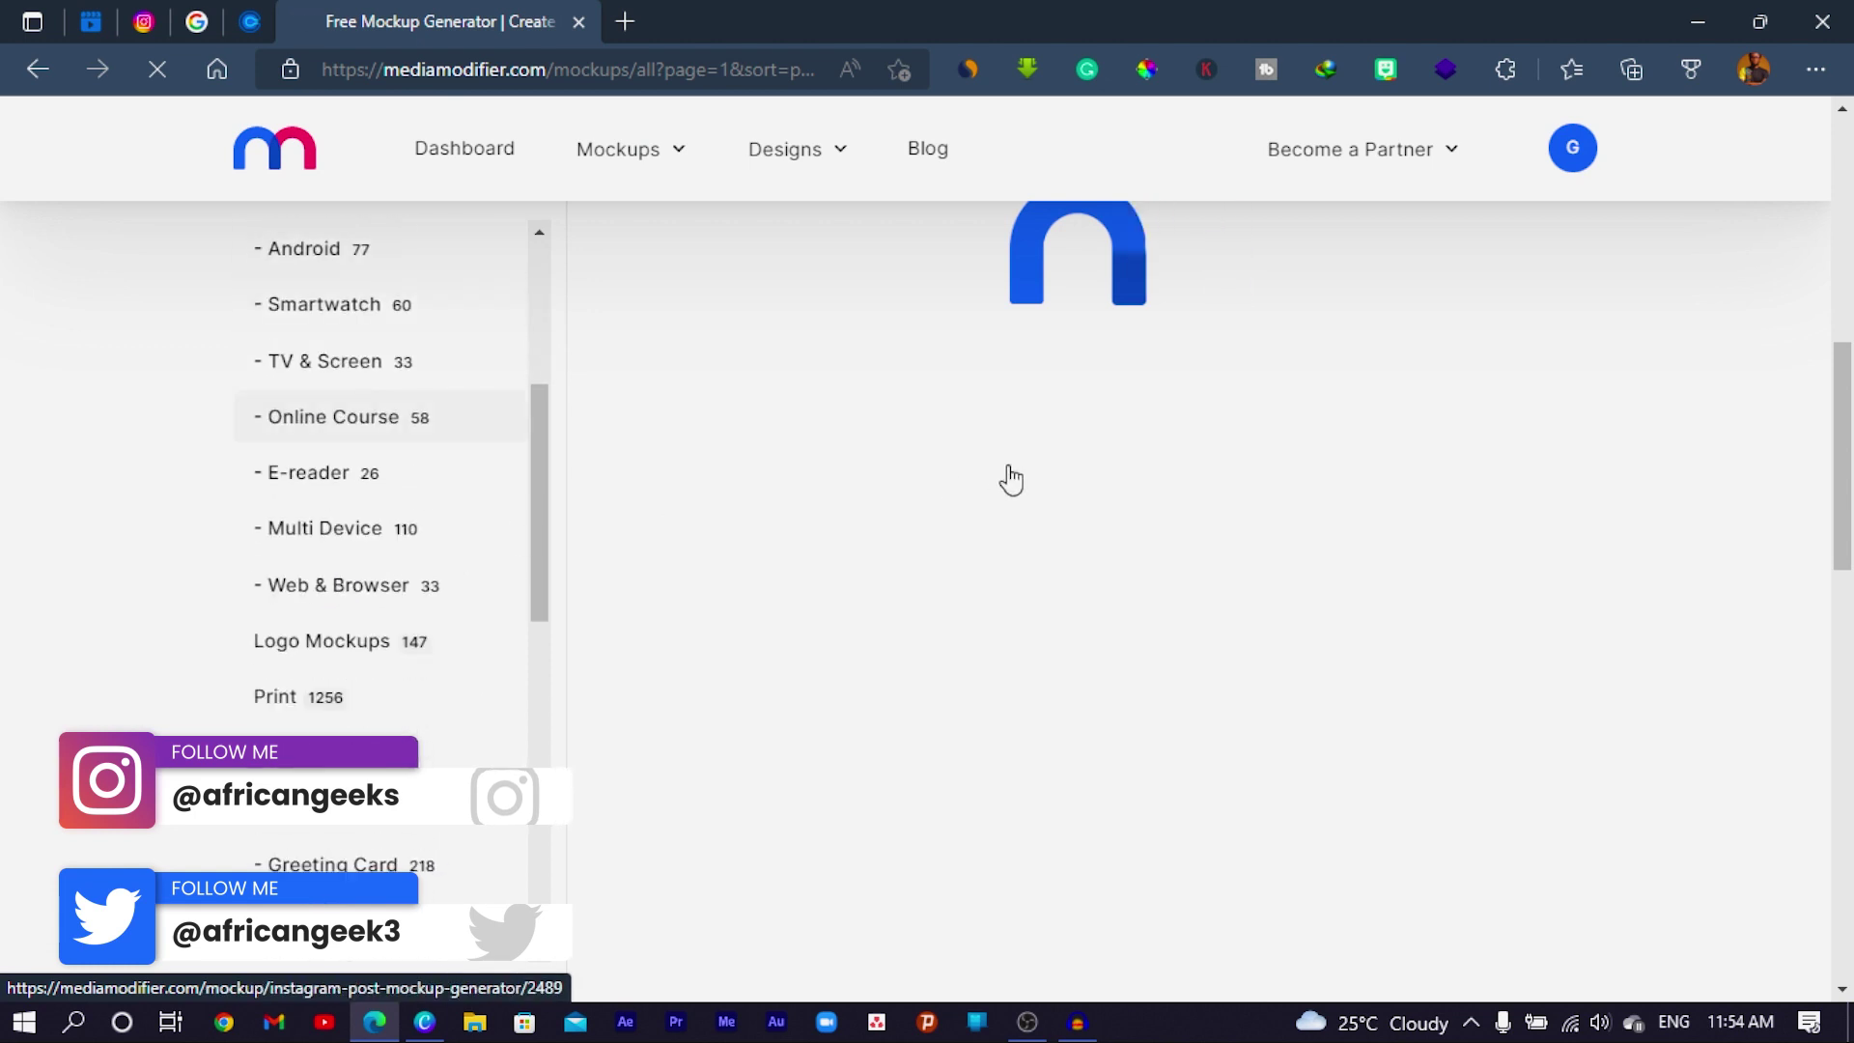
{"action": "scroll", "coordinate": [1006, 462], "scroll_direction": "up", "scroll_amount": 5}
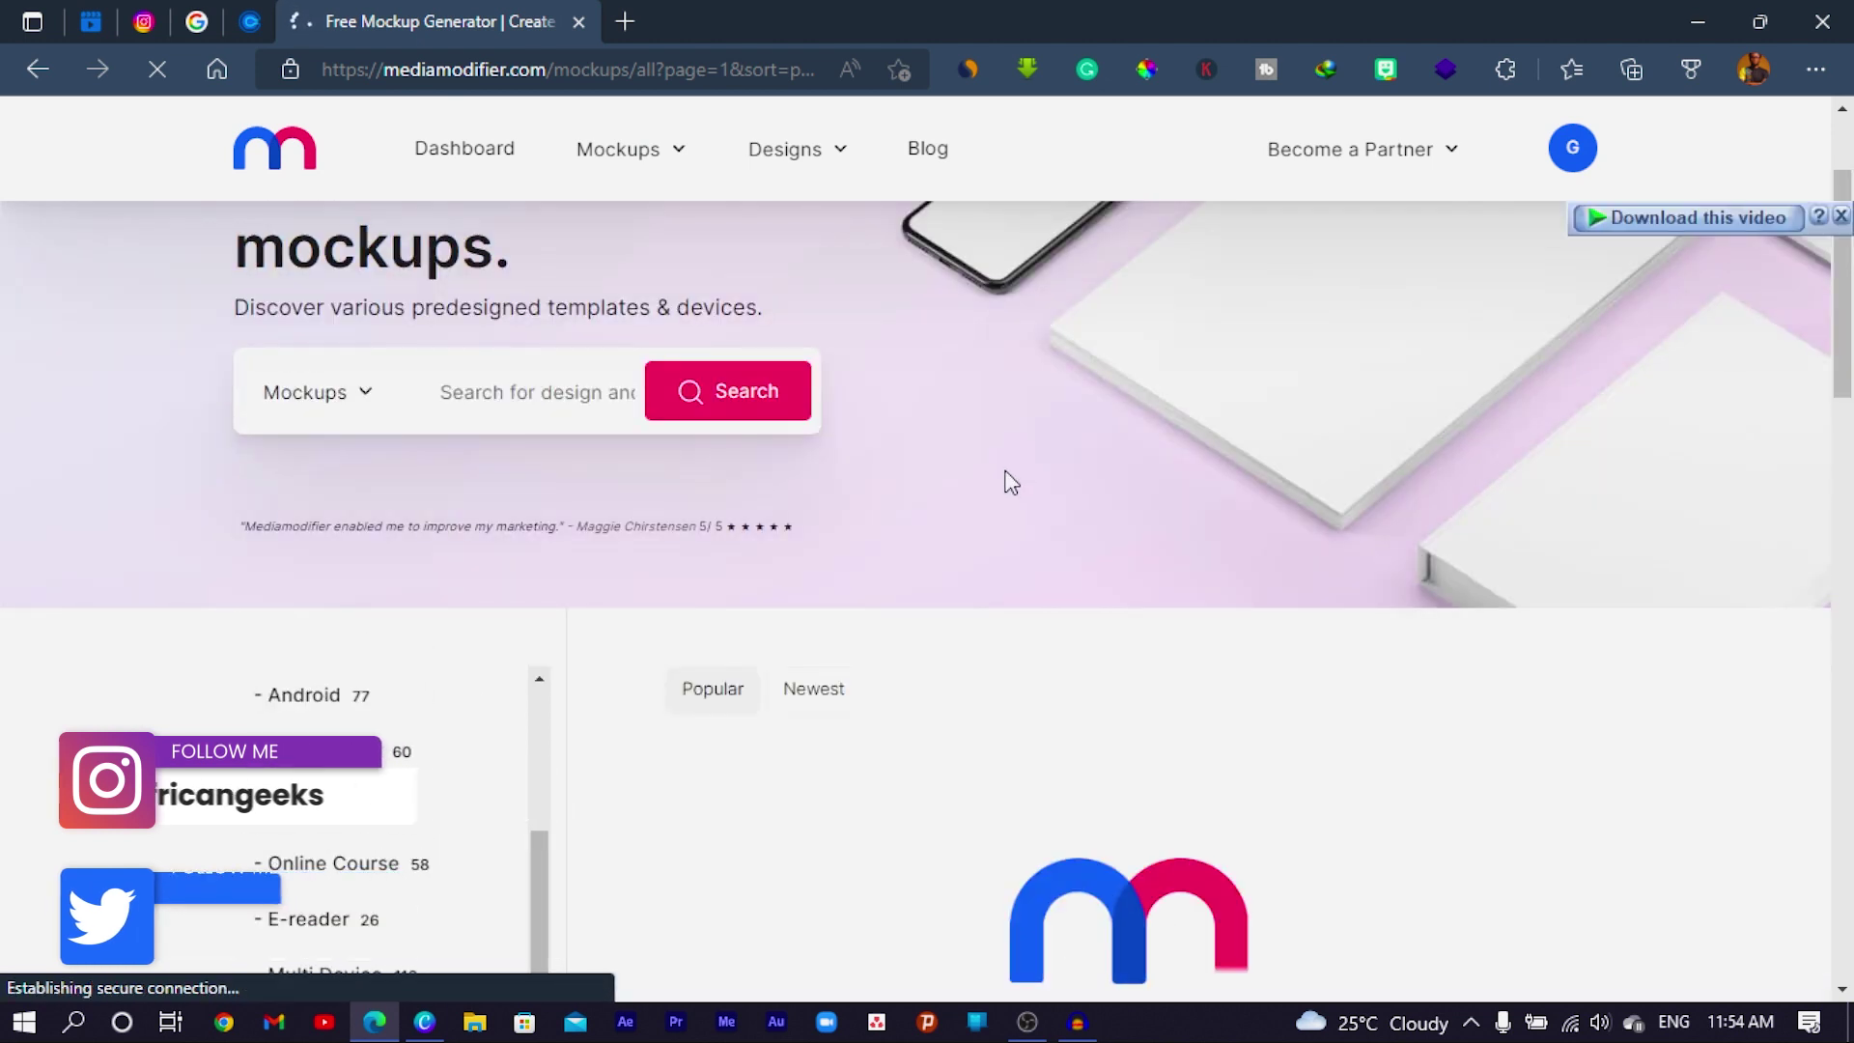
{"action": "scroll", "coordinate": [1242, 402], "scroll_direction": "up", "scroll_amount": 2}
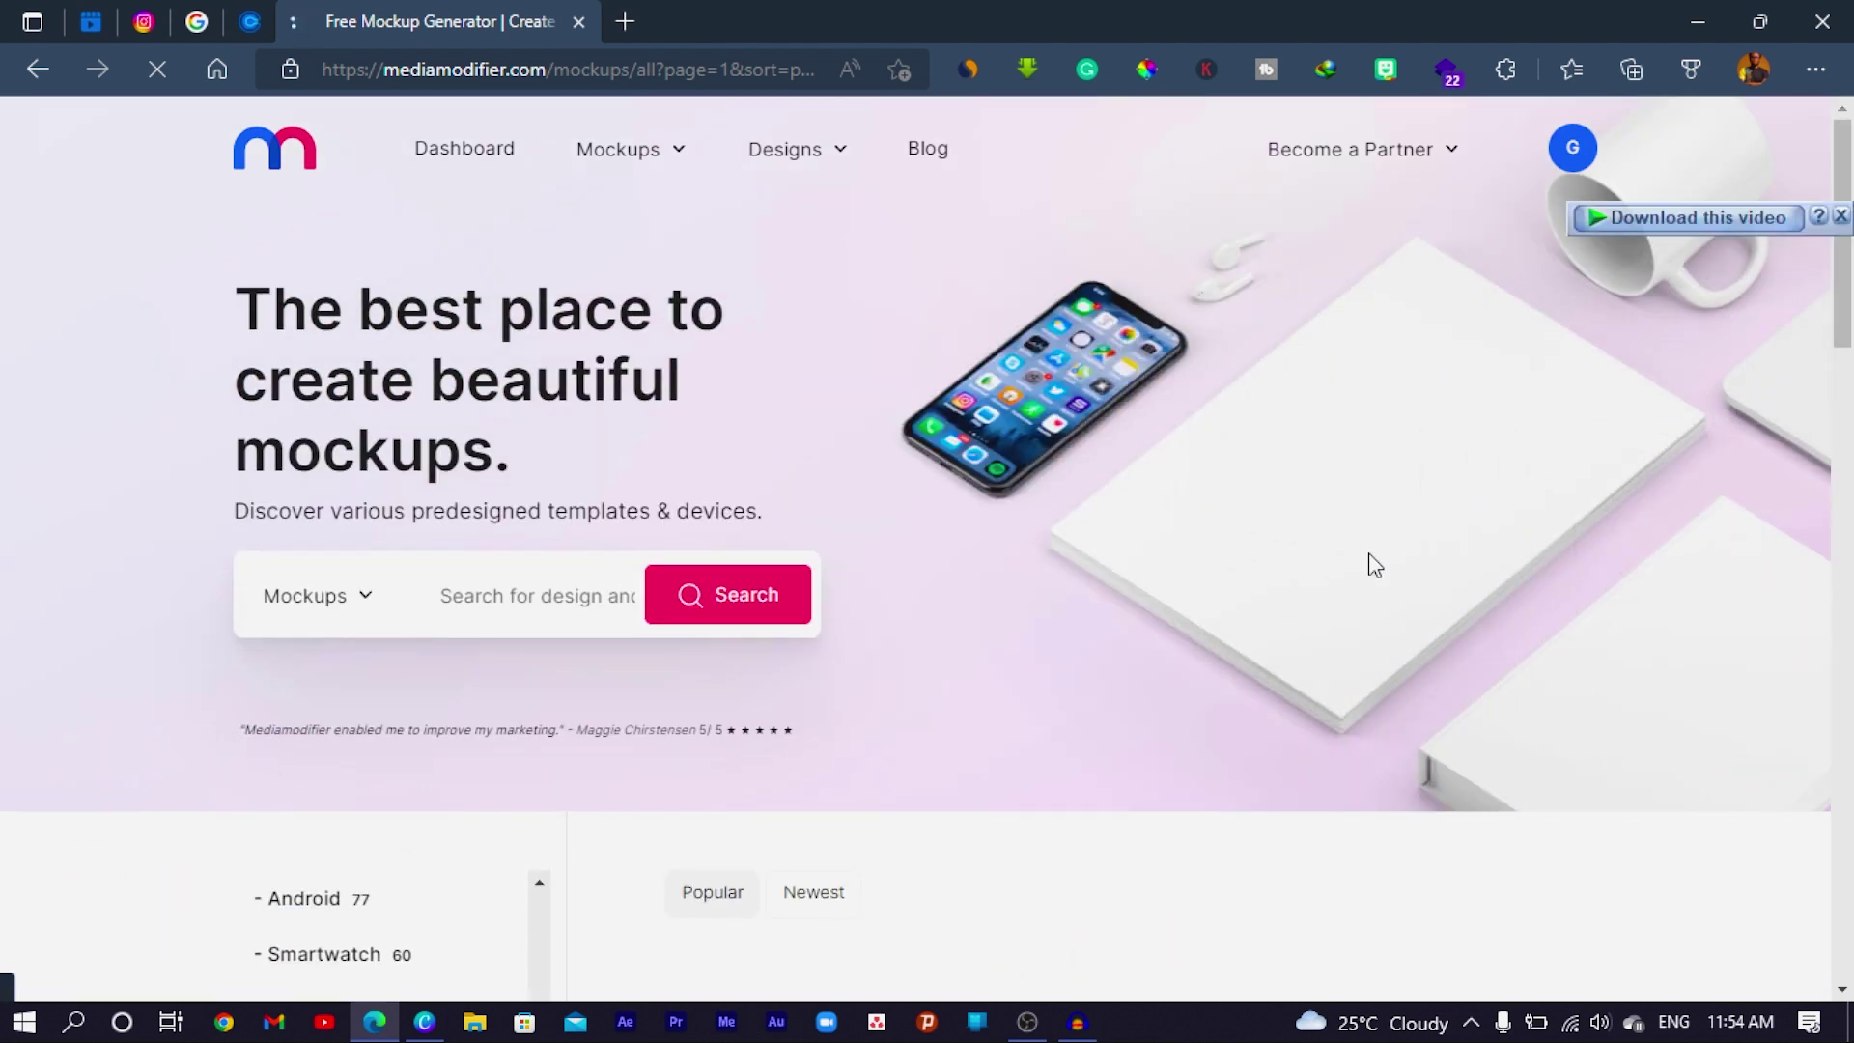
{"action": "scroll", "coordinate": [1074, 618], "scroll_direction": "down", "scroll_amount": 7}
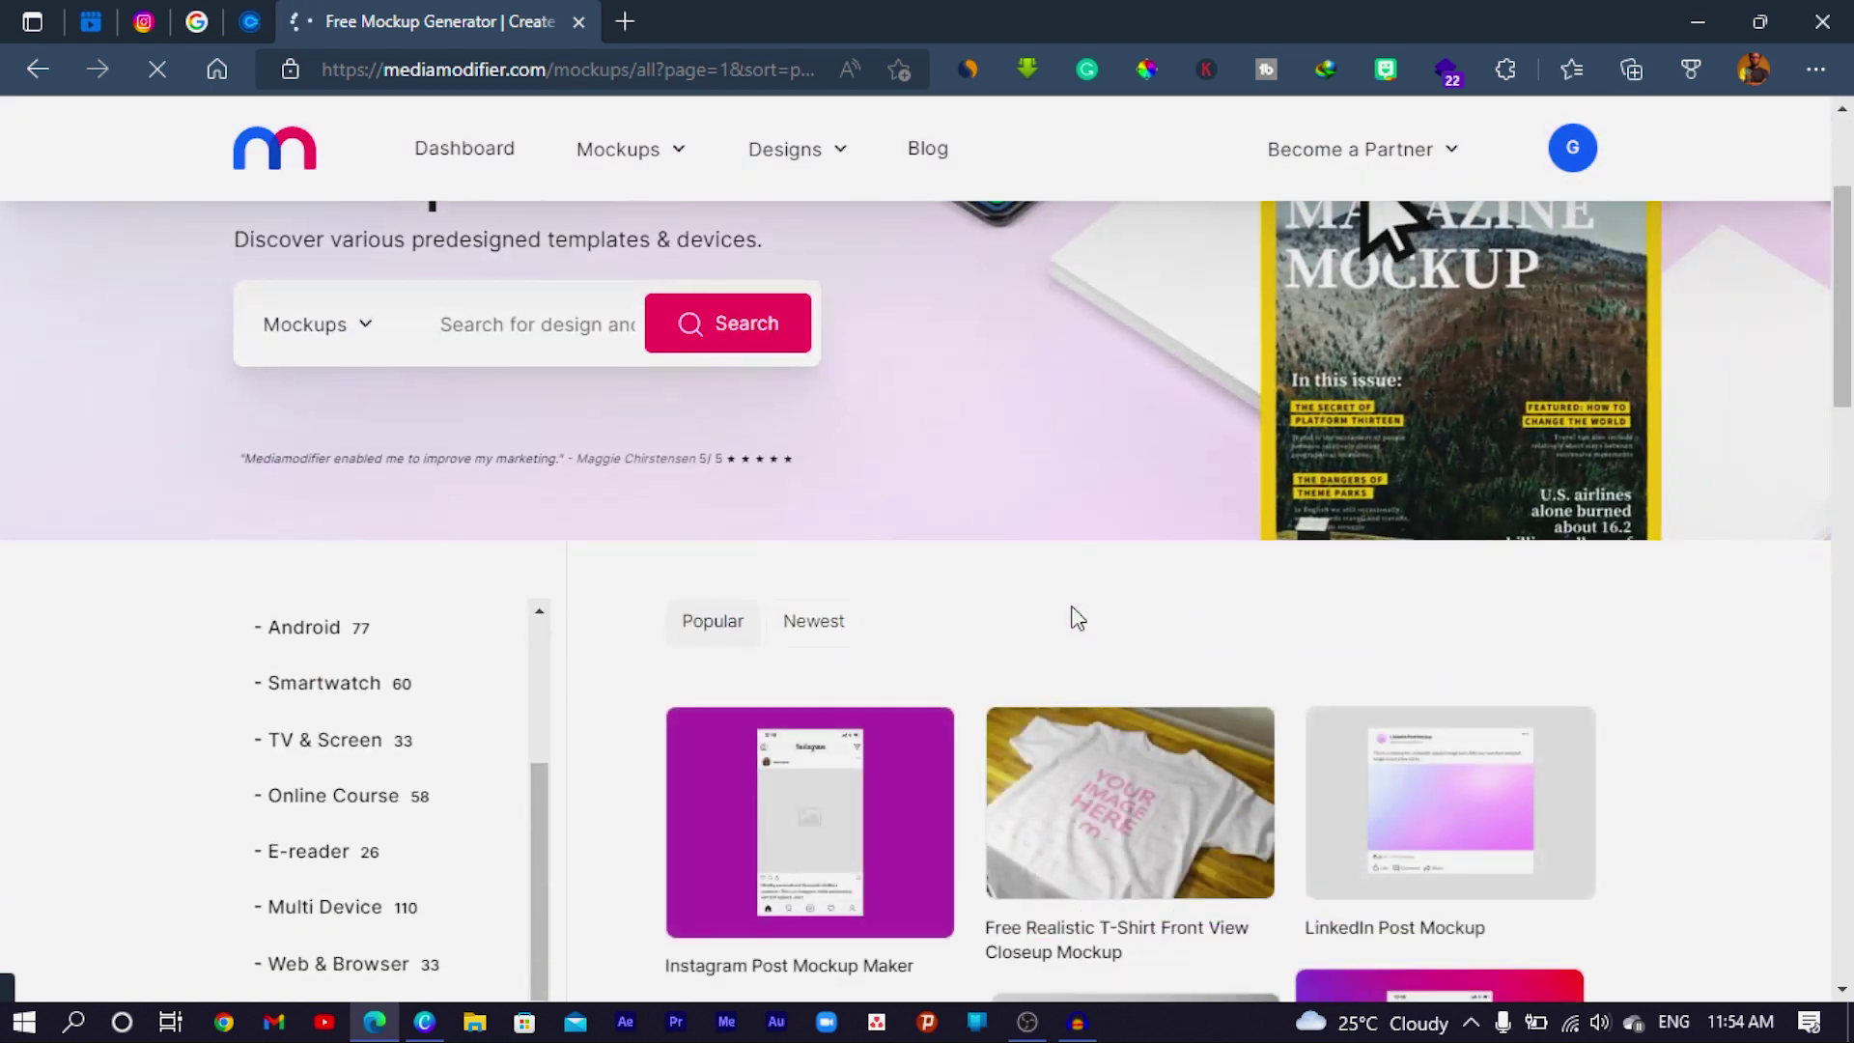
{"action": "scroll", "coordinate": [1063, 623], "scroll_direction": "up", "scroll_amount": 7}
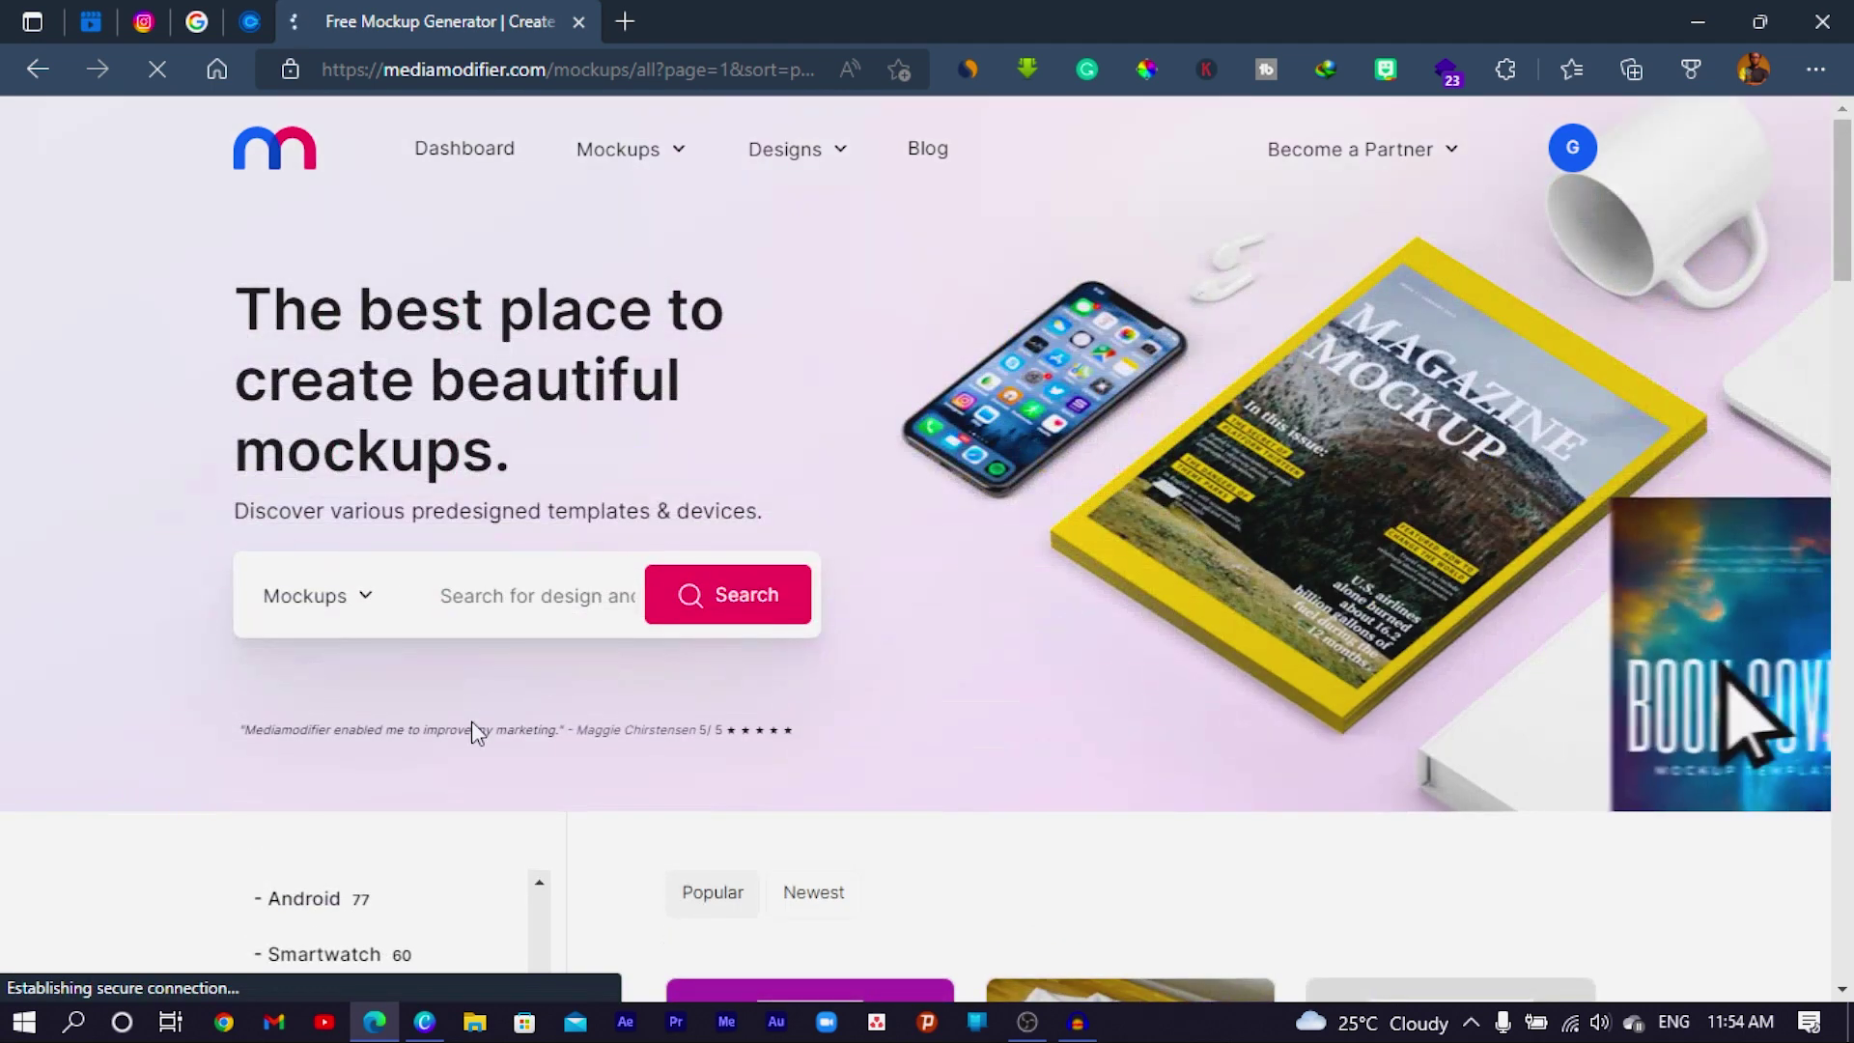
{"action": "left_click", "coordinate": [501, 606]}
{"action": "type", "text": "BOOK"}
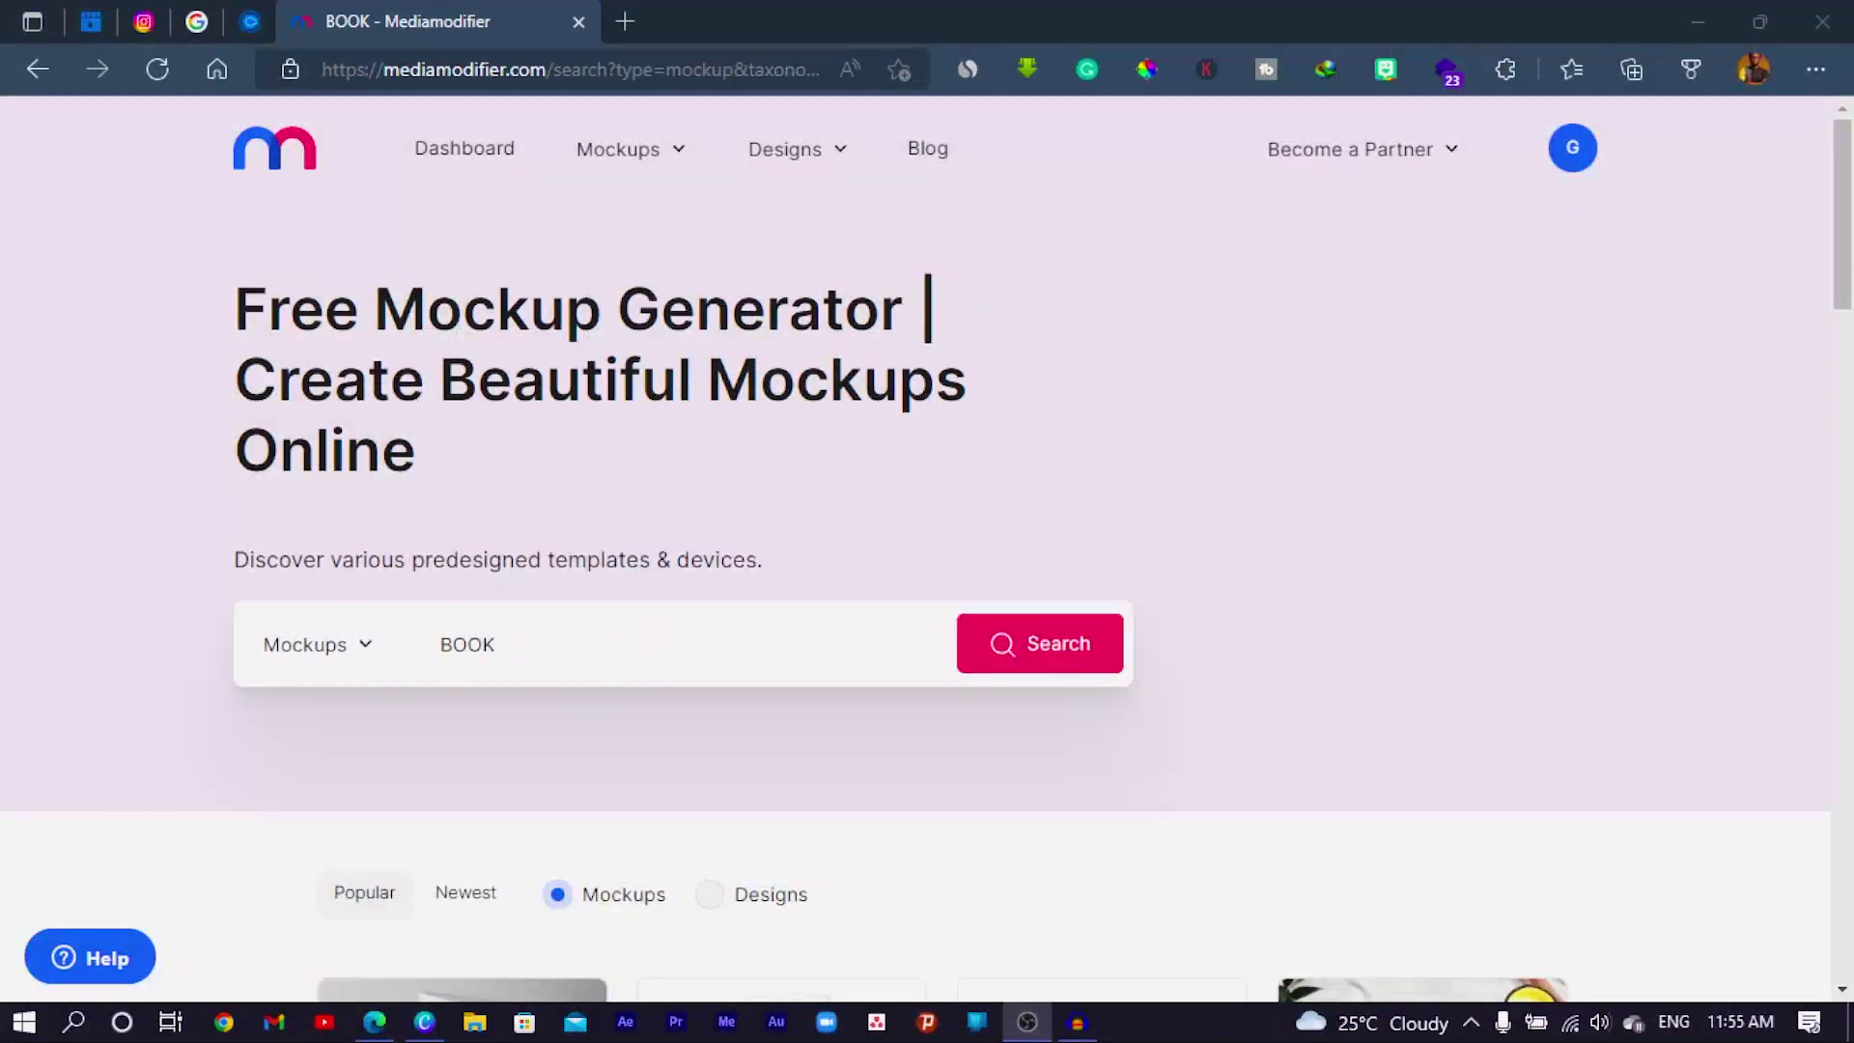
Step: Compare the book mockups in the results and open the Slim Softcover Book Standing Mockup Generator
{"action": "scroll", "coordinate": [932, 614], "scroll_direction": "down", "scroll_amount": 5}
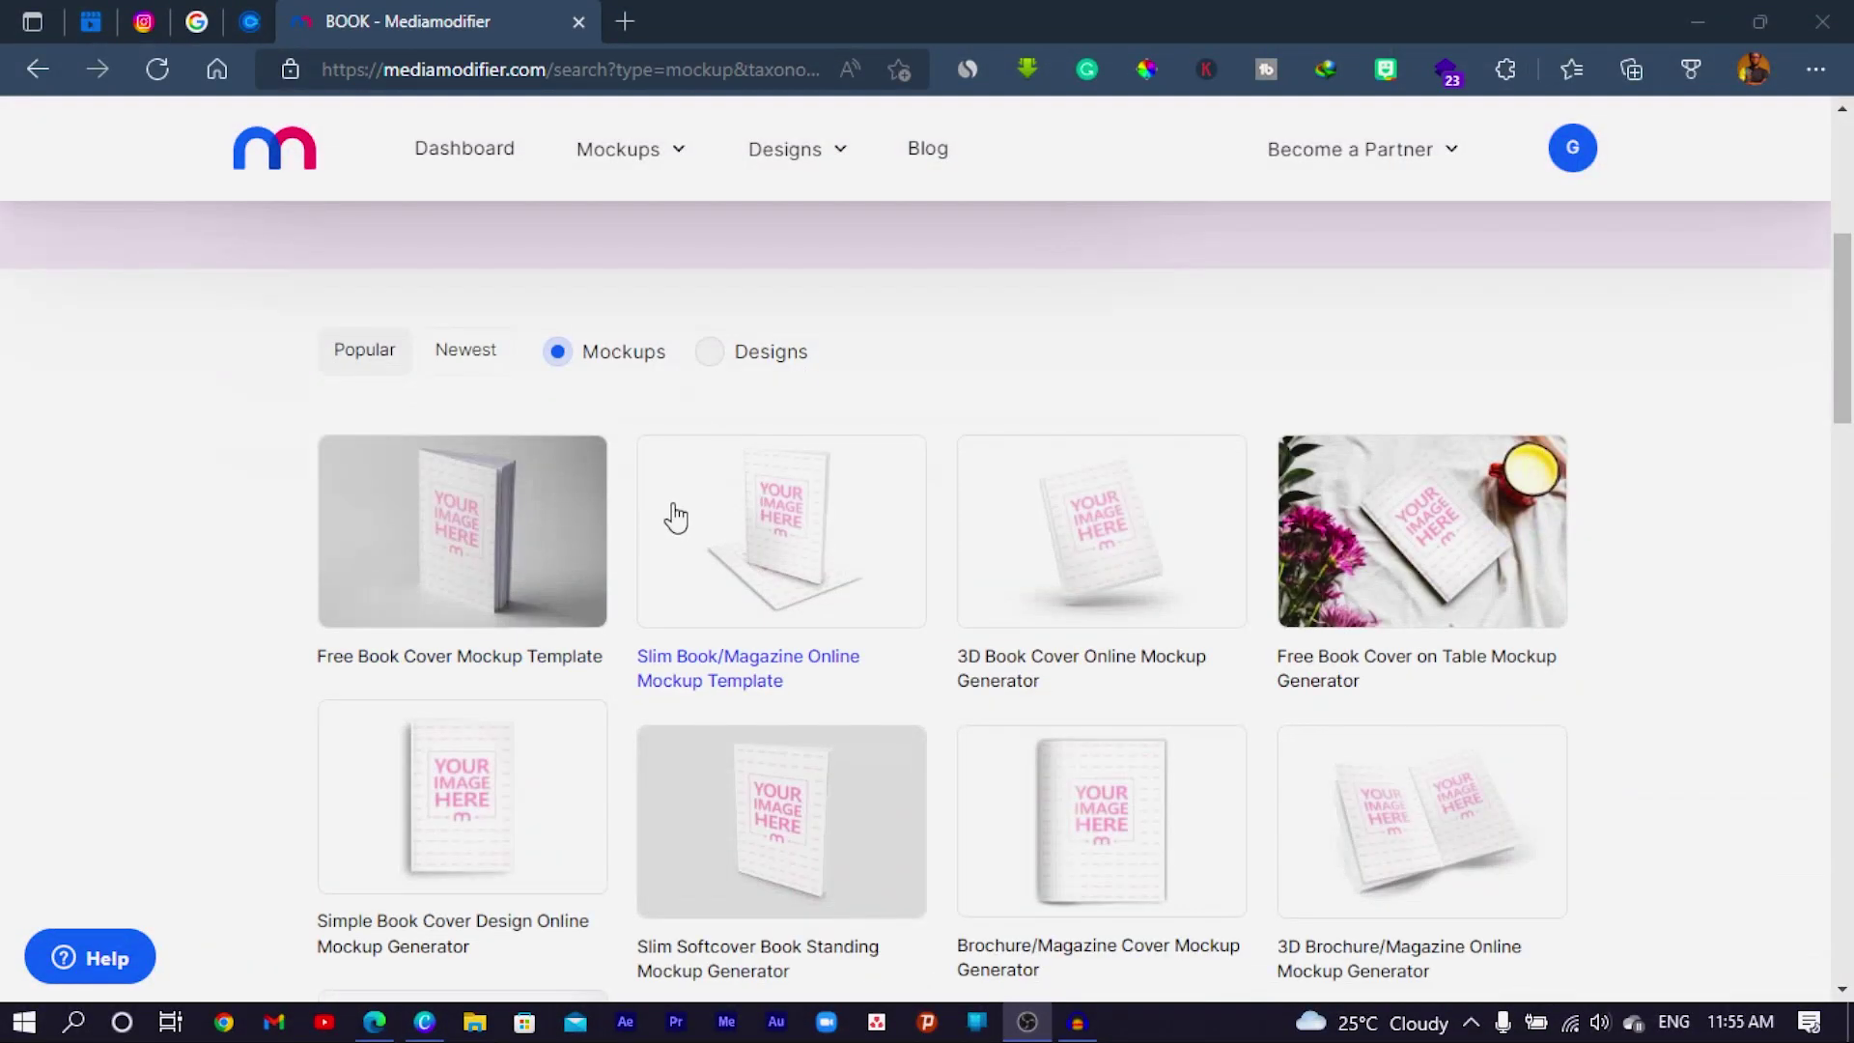
{"action": "scroll", "coordinate": [1247, 522], "scroll_direction": "down", "scroll_amount": 2}
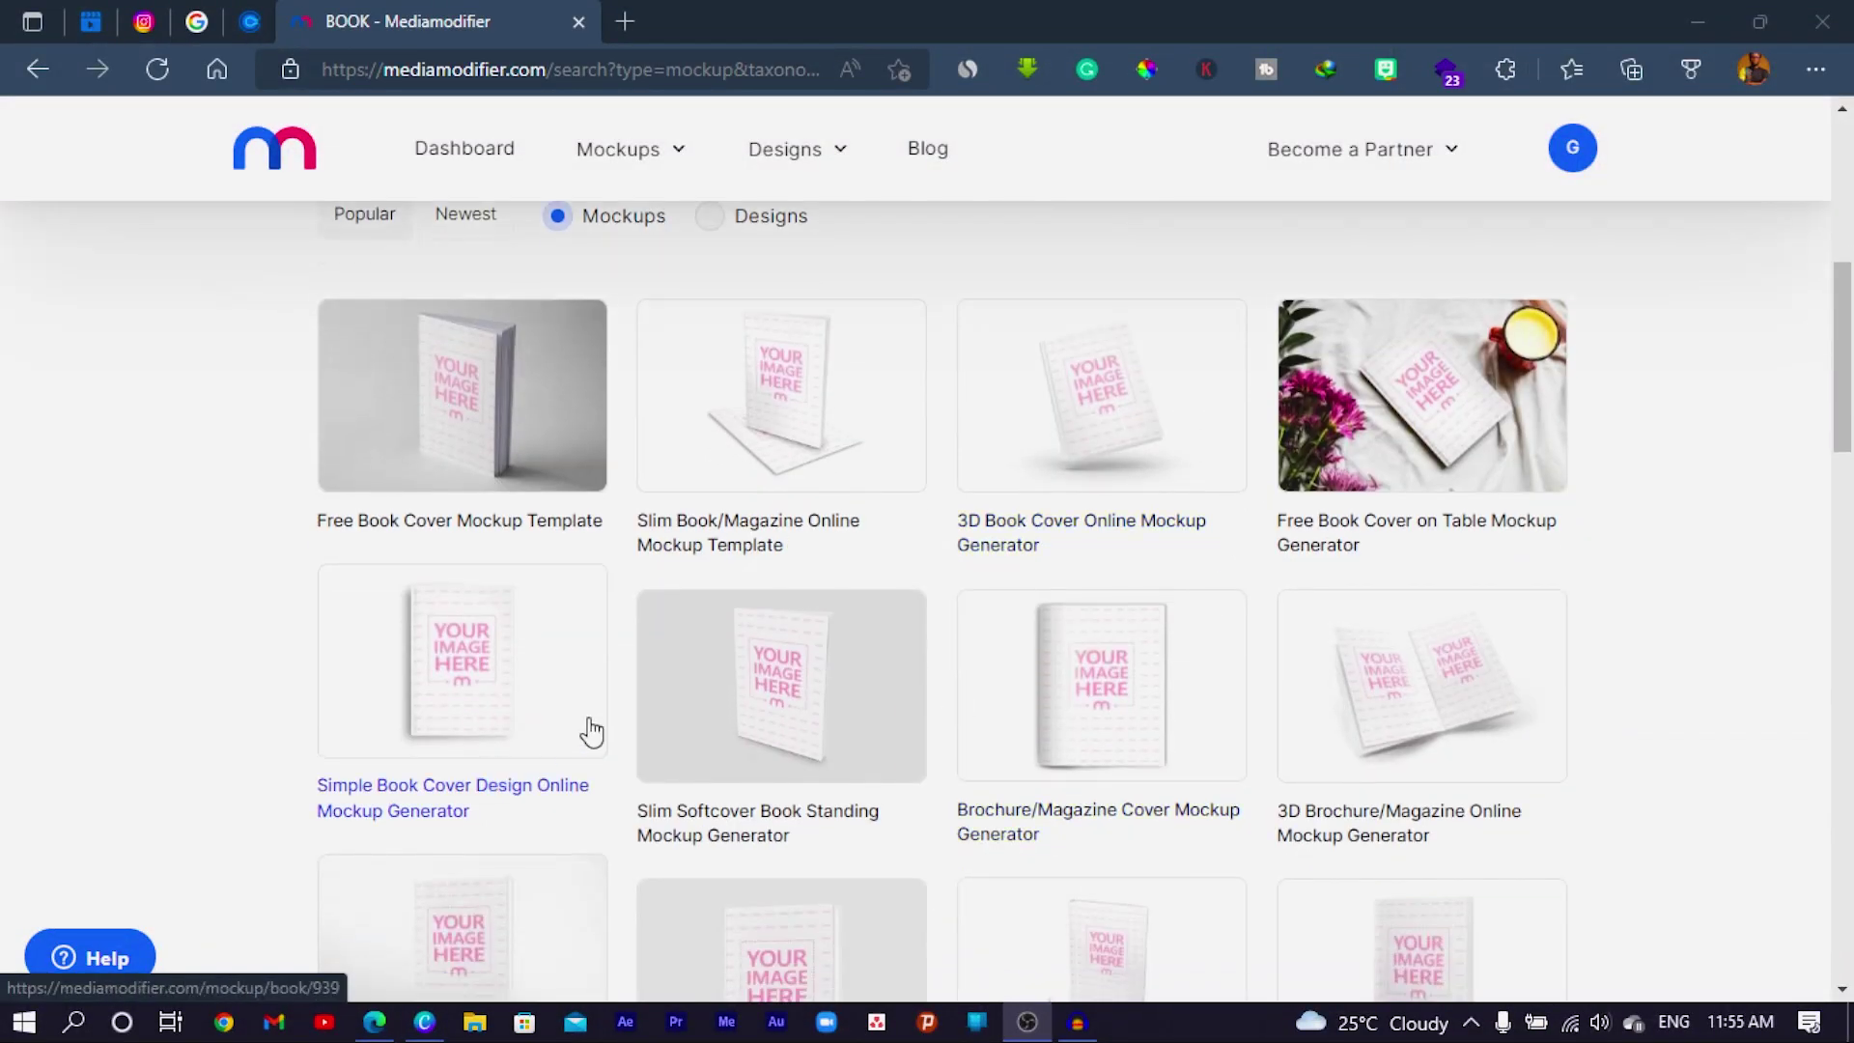
{"action": "scroll", "coordinate": [592, 731], "scroll_direction": "down", "scroll_amount": 7}
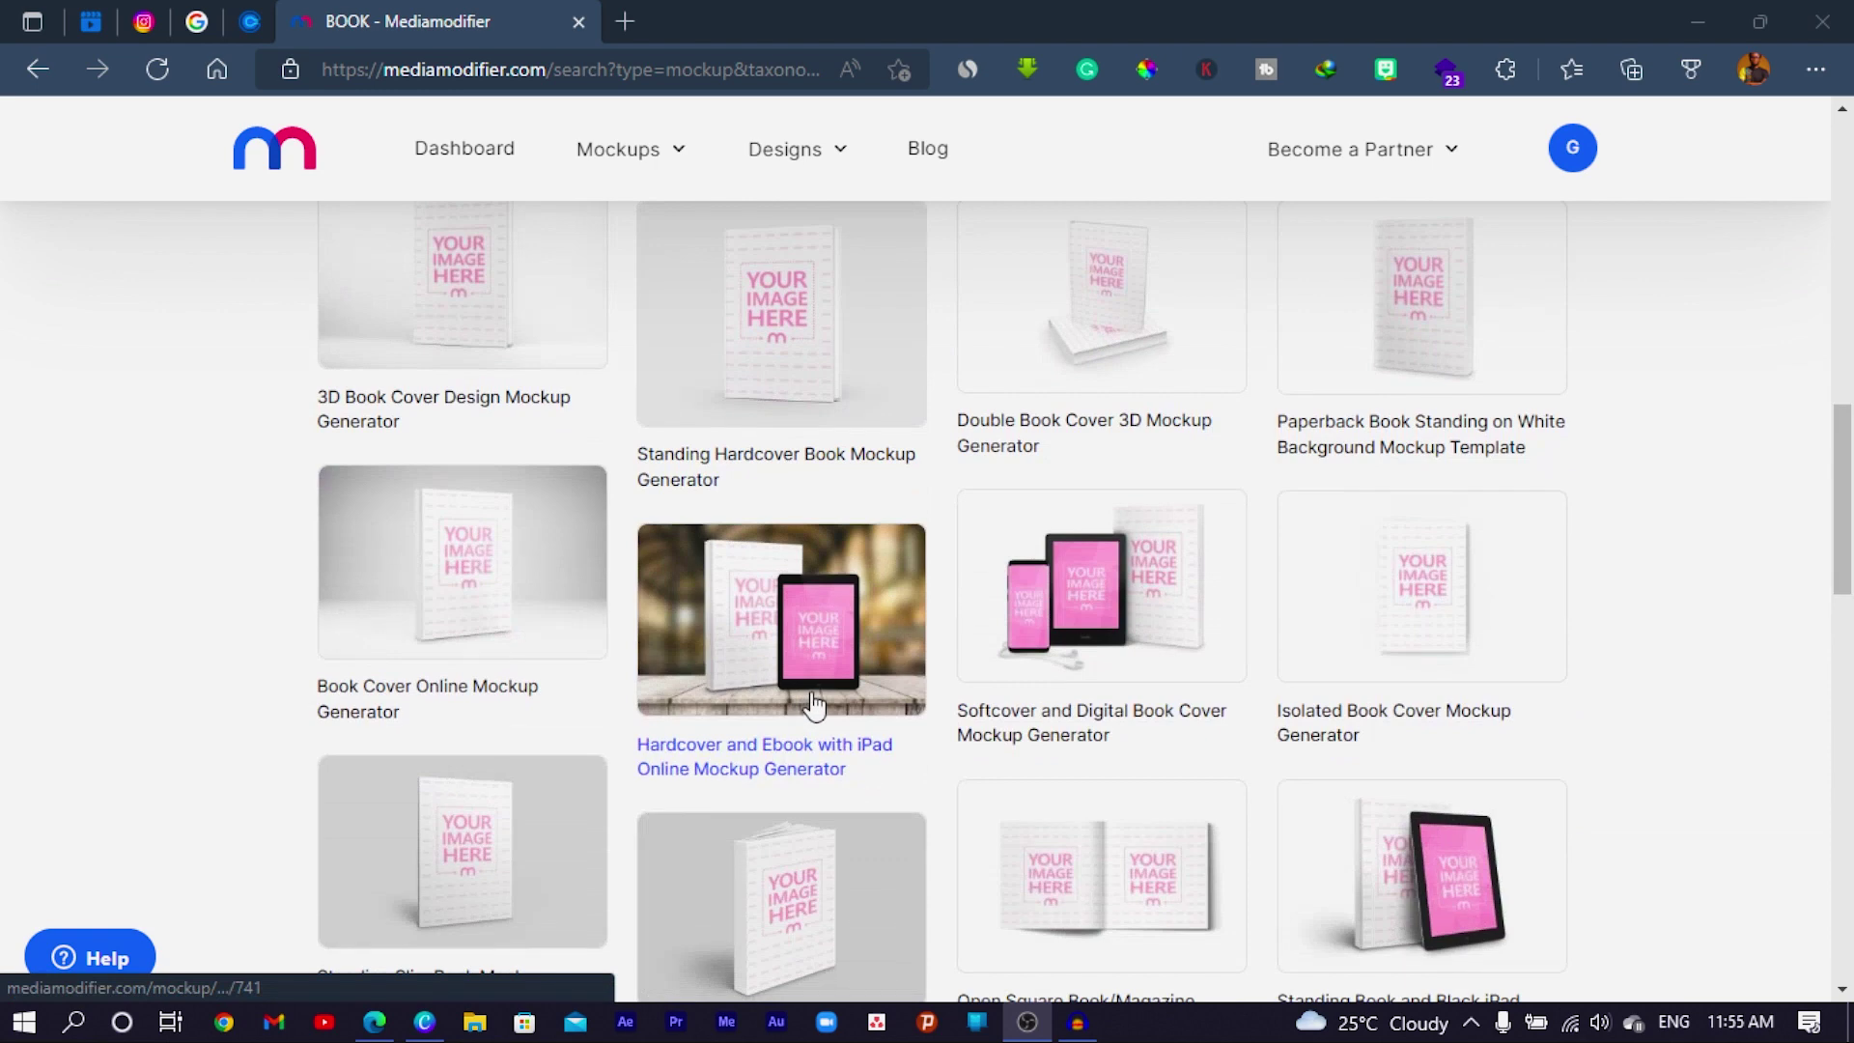
{"action": "scroll", "coordinate": [814, 705], "scroll_direction": "up", "scroll_amount": 8}
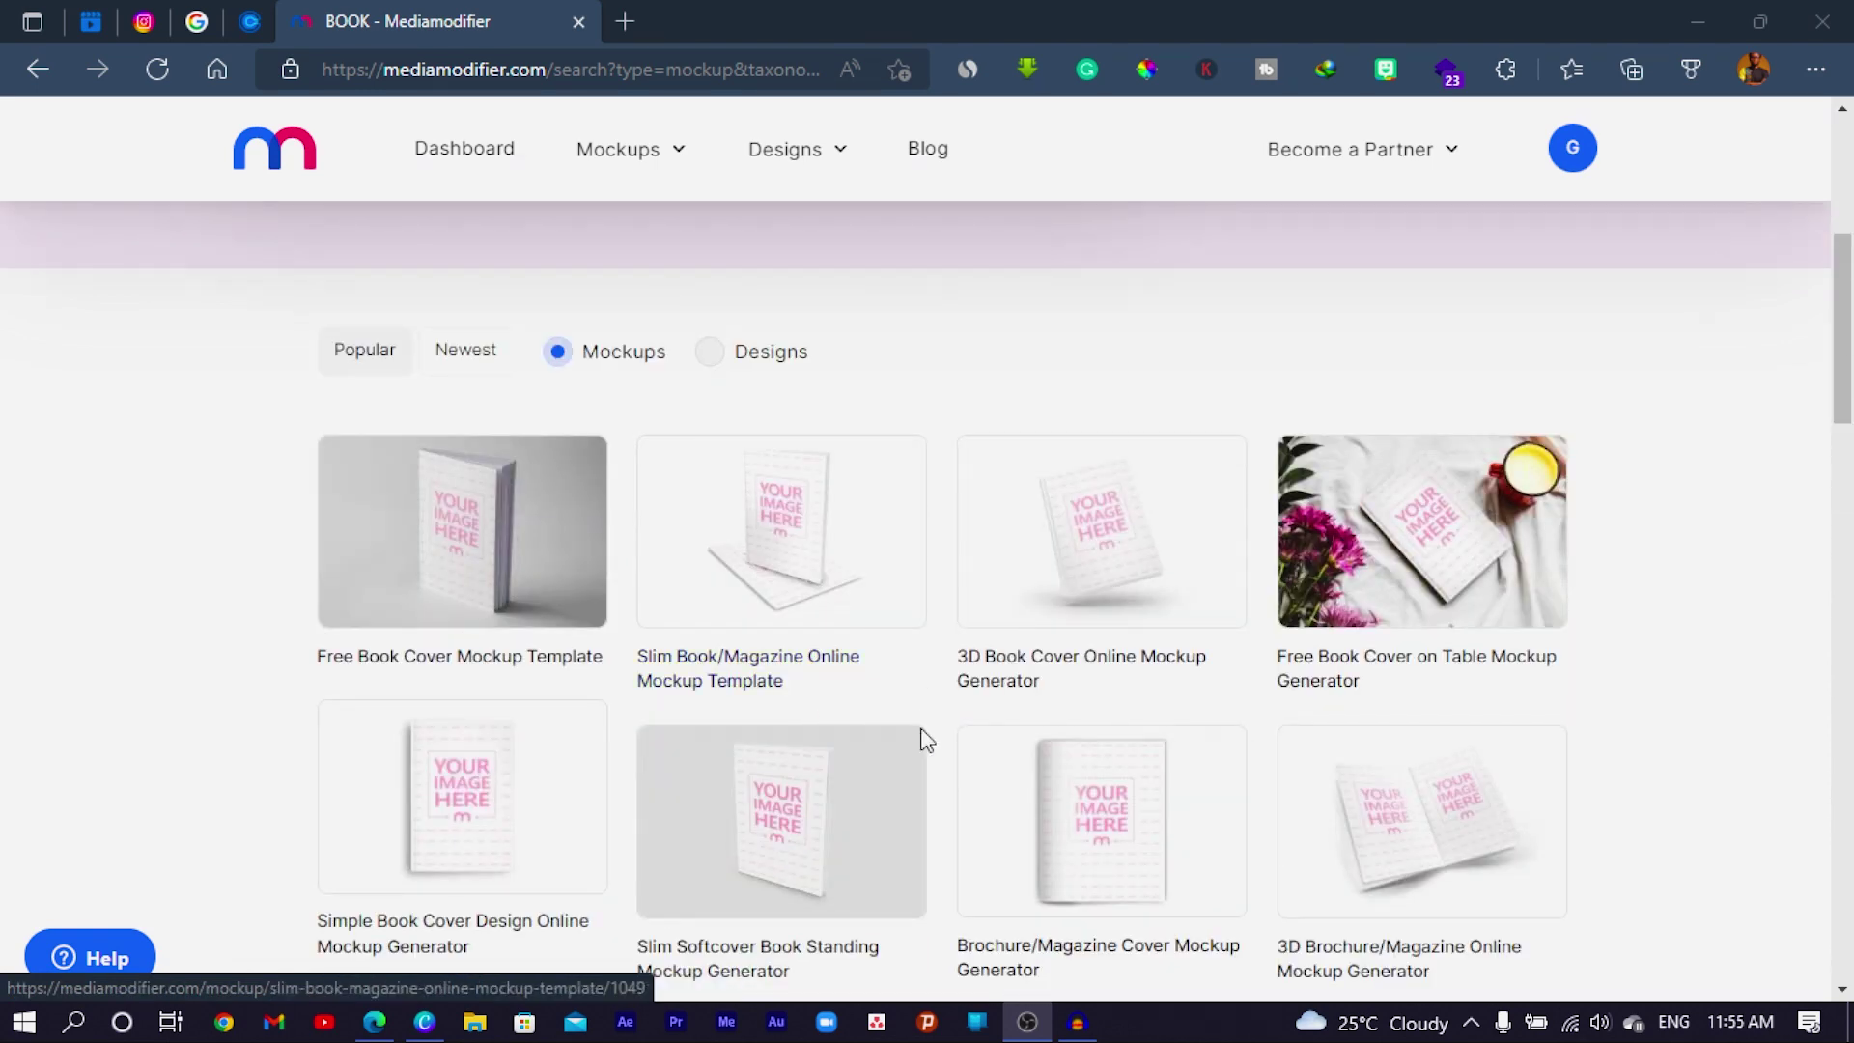
{"action": "scroll", "coordinate": [752, 569], "scroll_direction": "down", "scroll_amount": 3}
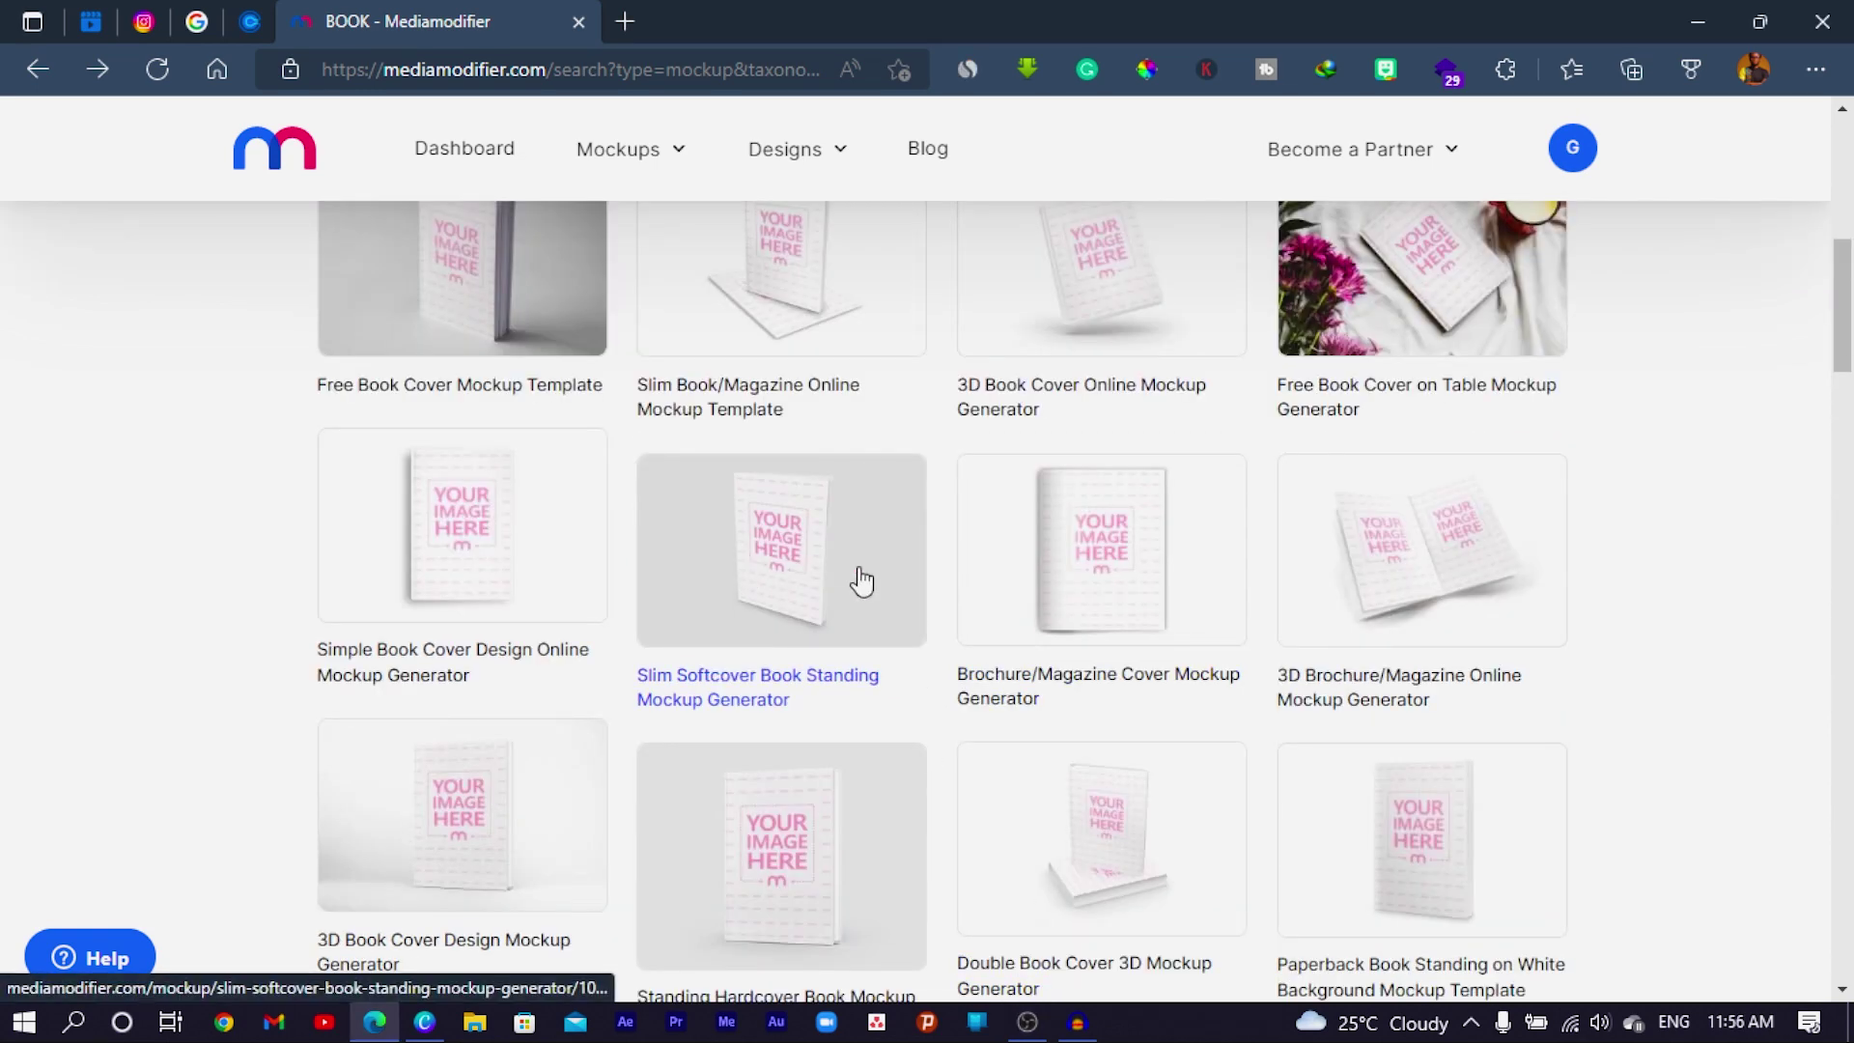
{"action": "scroll", "coordinate": [847, 580], "scroll_direction": "up", "scroll_amount": 2}
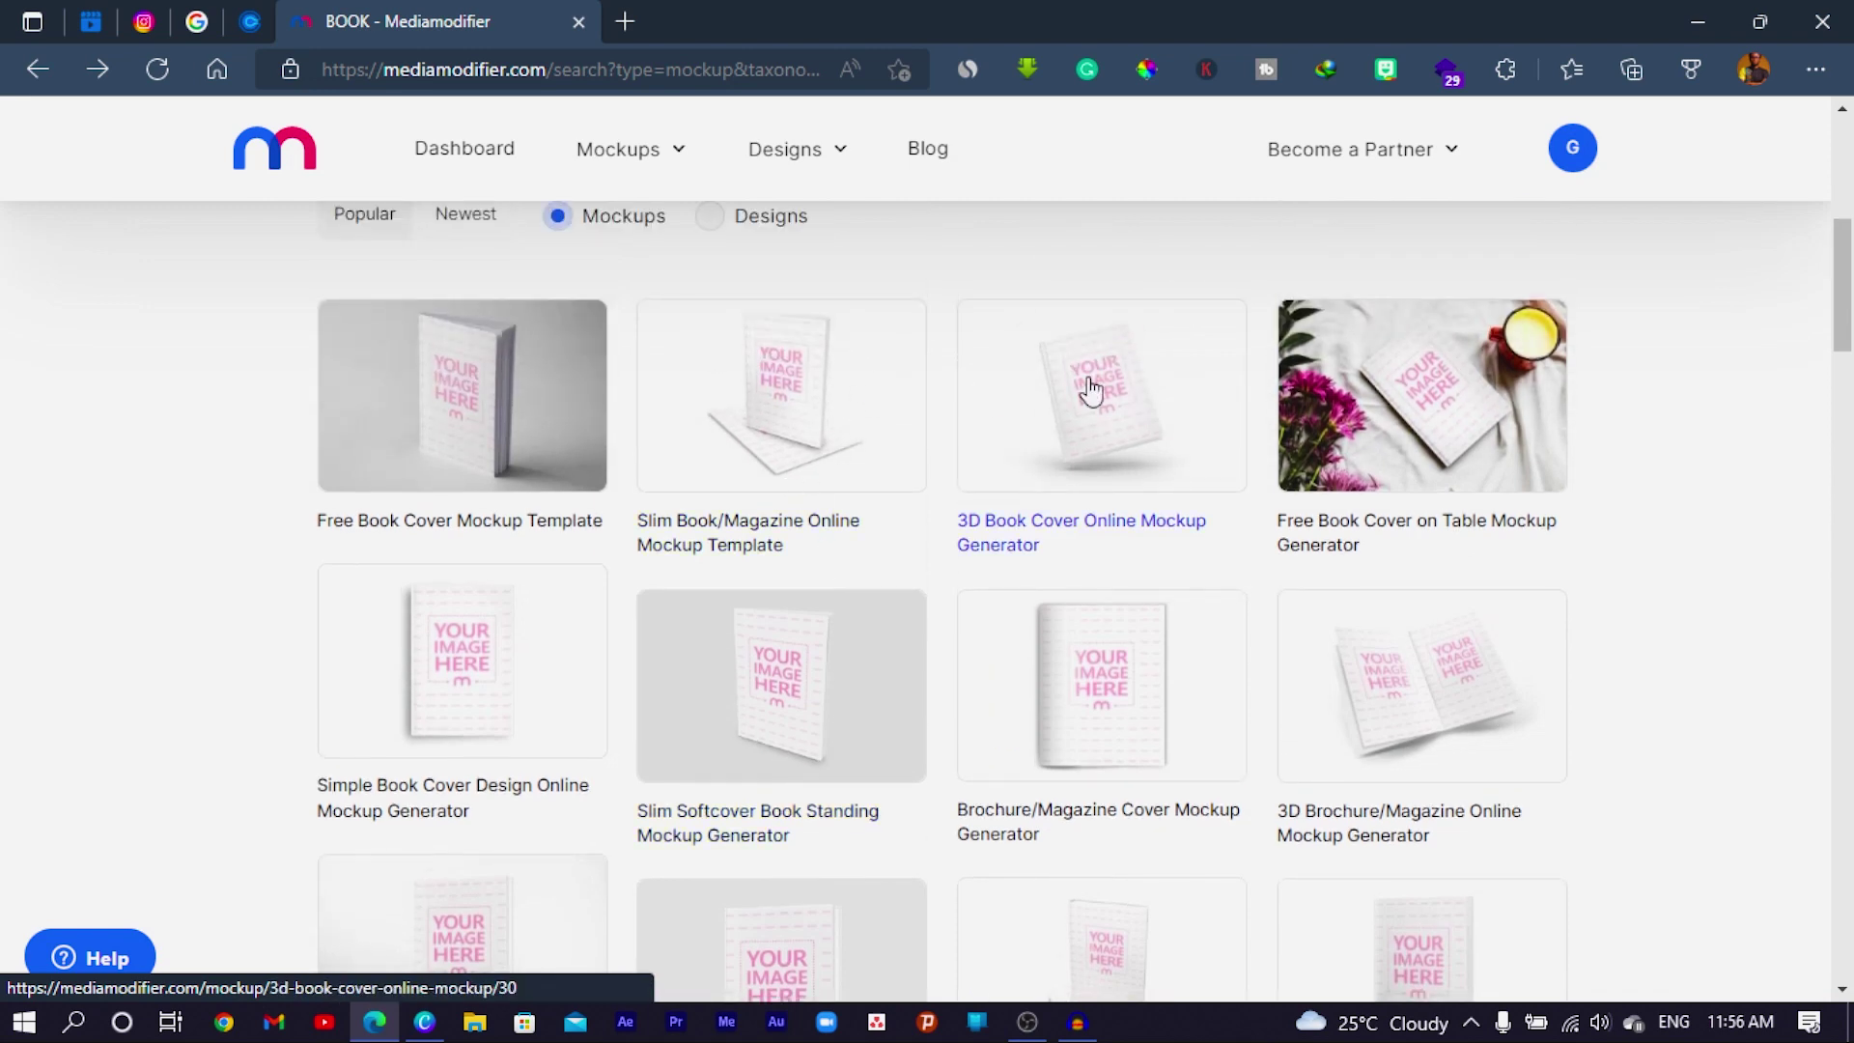
{"action": "left_click", "coordinate": [781, 710]}
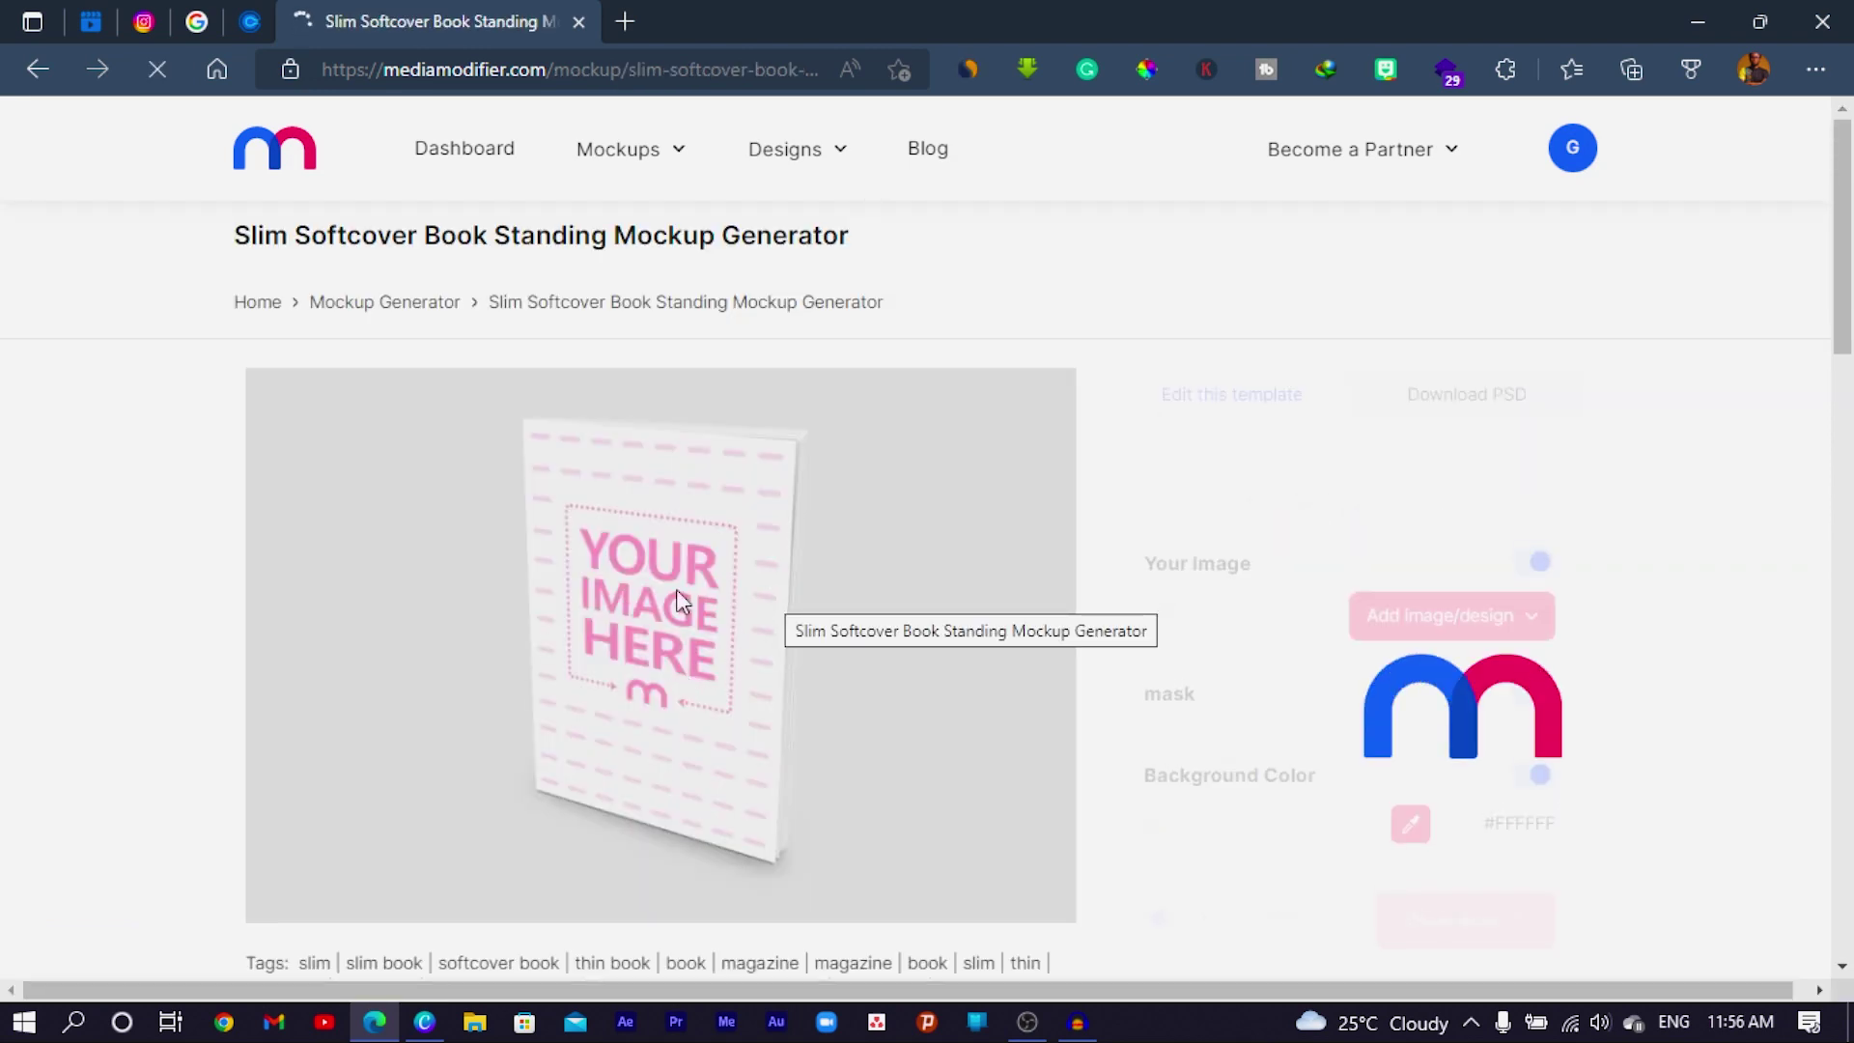
Step: Review the mockup's settings and upload the "70+" image from the Downloads folder as the book's cover image
{"action": "scroll", "coordinate": [779, 680], "scroll_direction": "down", "scroll_amount": 1}
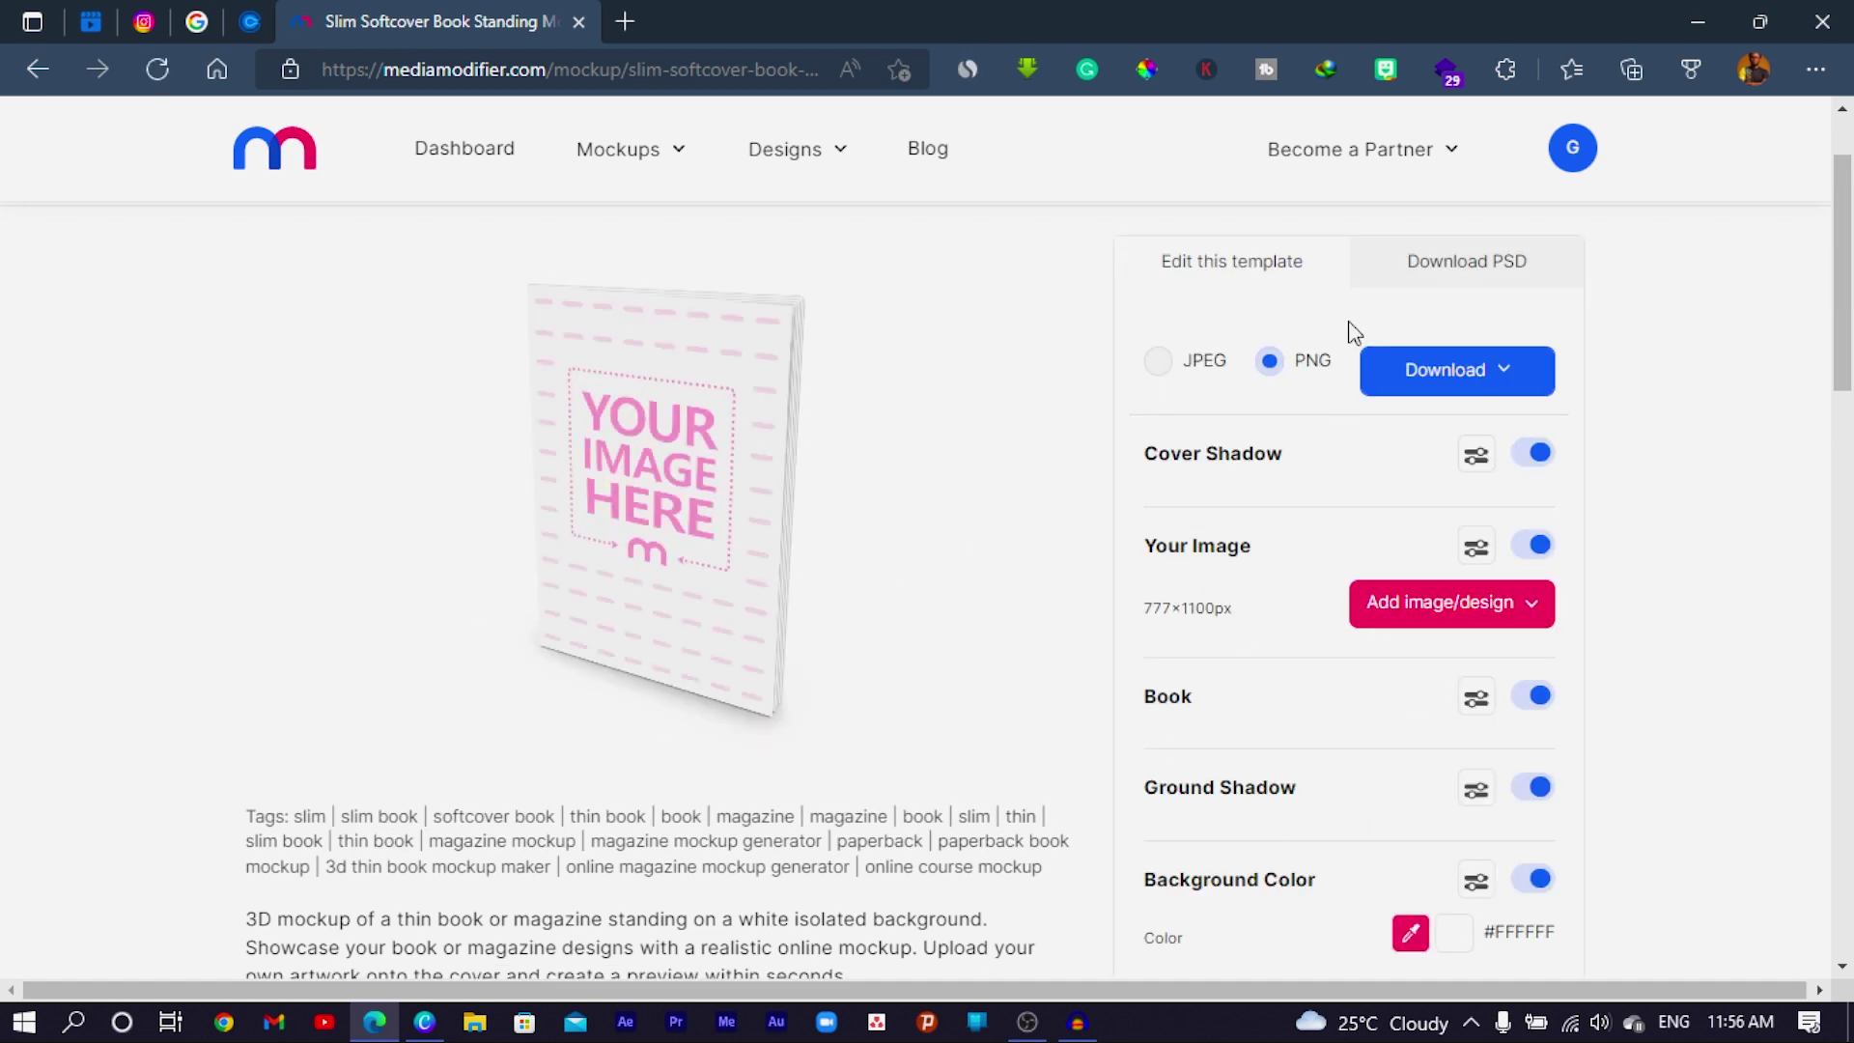
{"action": "scroll", "coordinate": [1280, 490], "scroll_direction": "down", "scroll_amount": 3}
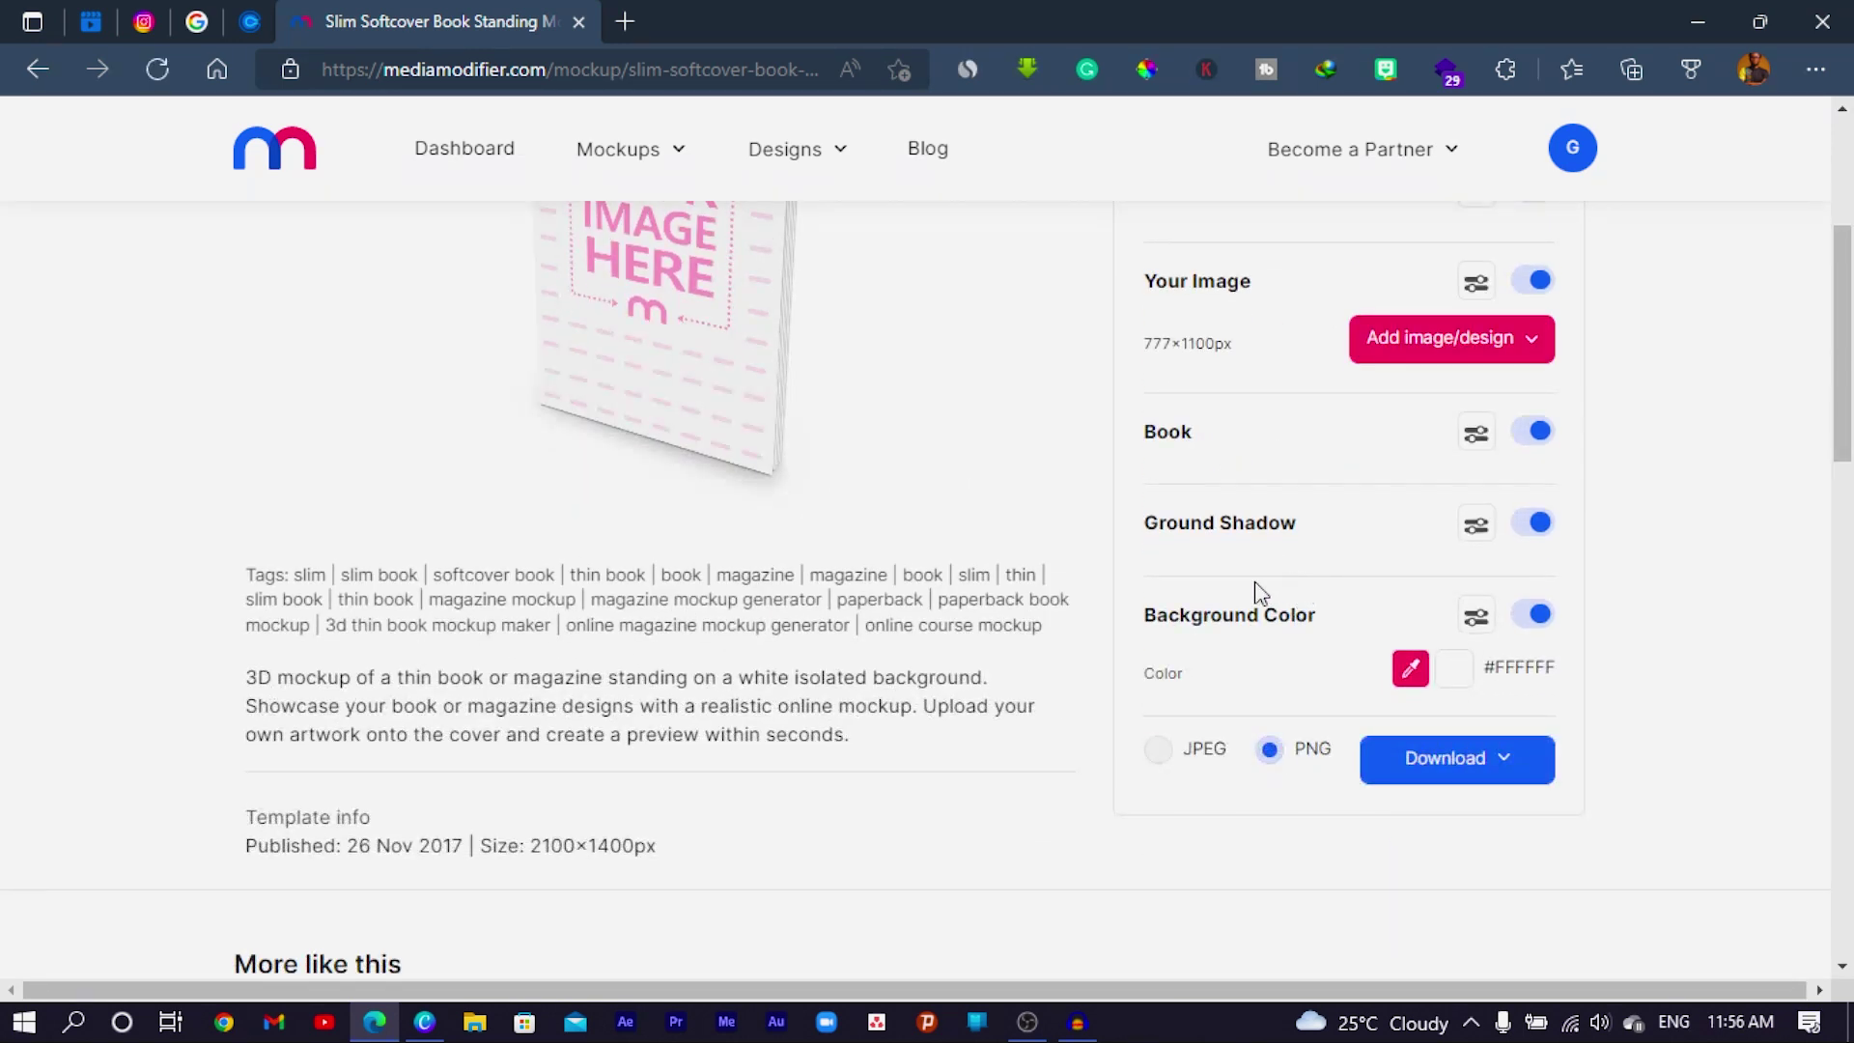
{"action": "scroll", "coordinate": [1260, 591], "scroll_direction": "up", "scroll_amount": 3}
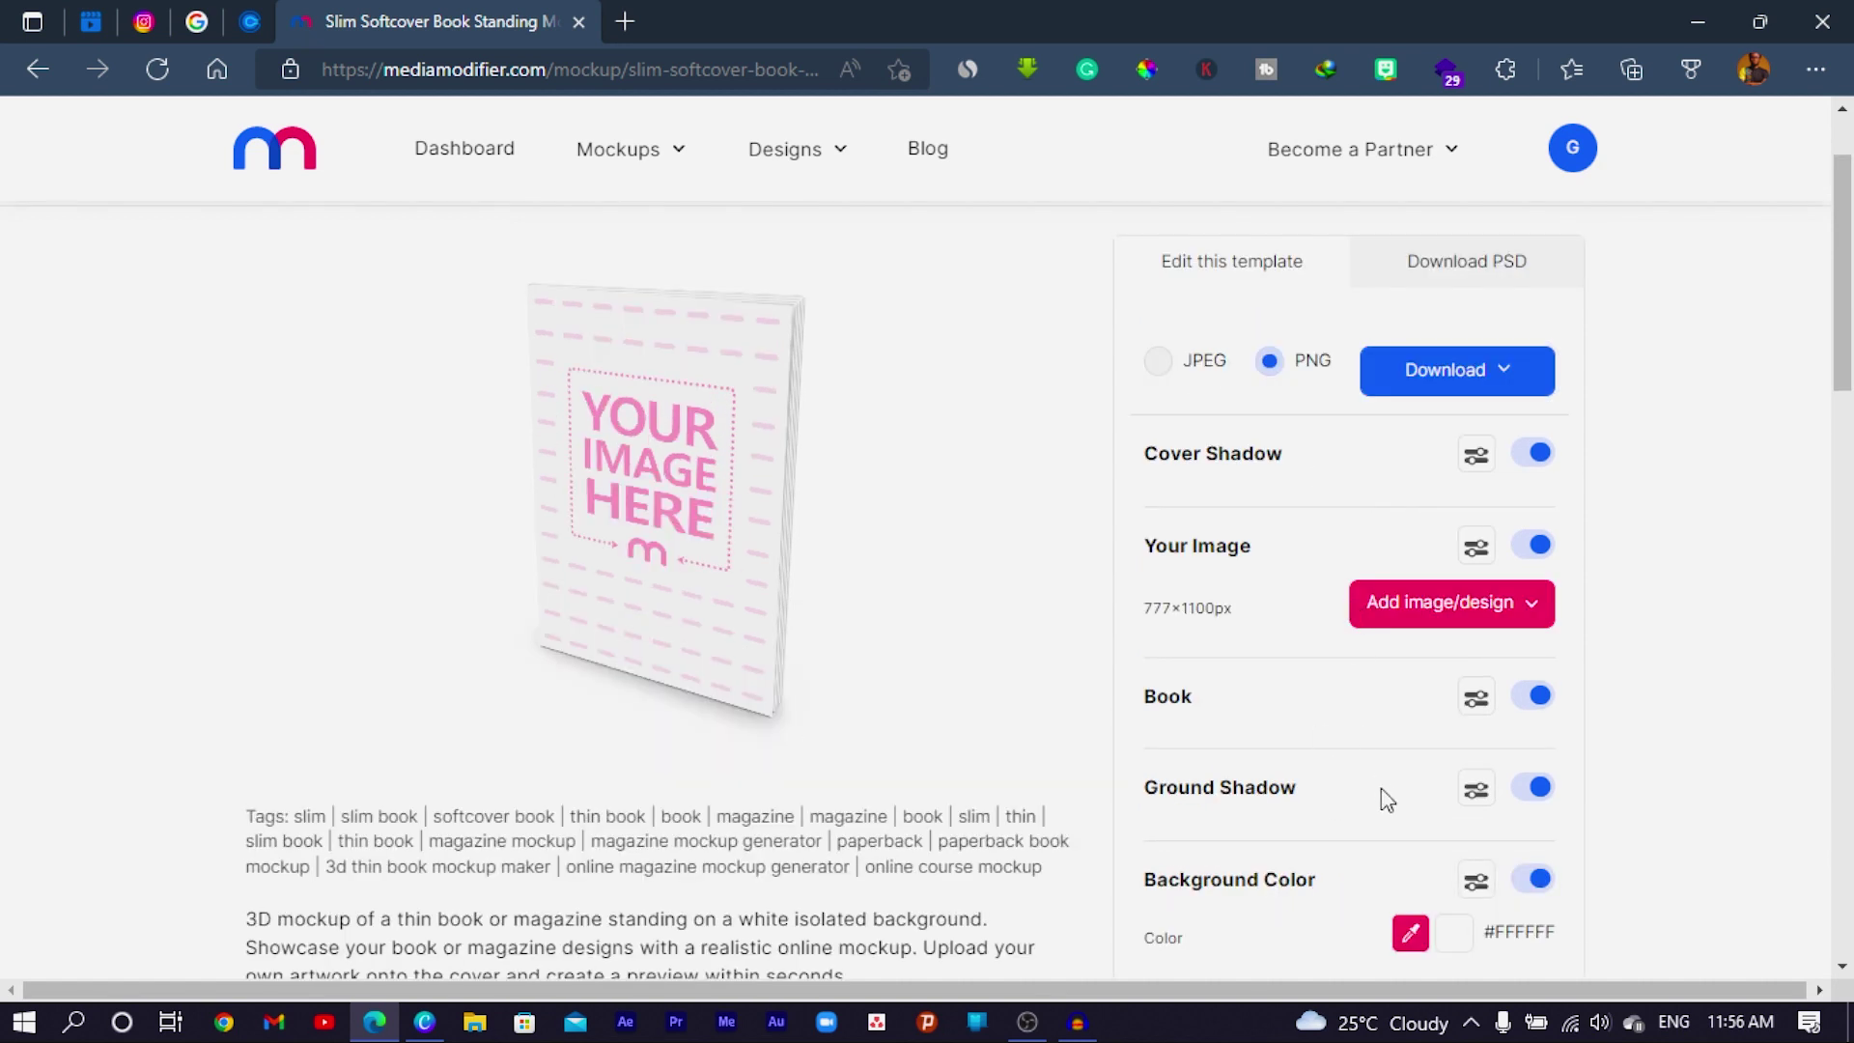
{"action": "scroll", "coordinate": [1379, 626], "scroll_direction": "down", "scroll_amount": 1}
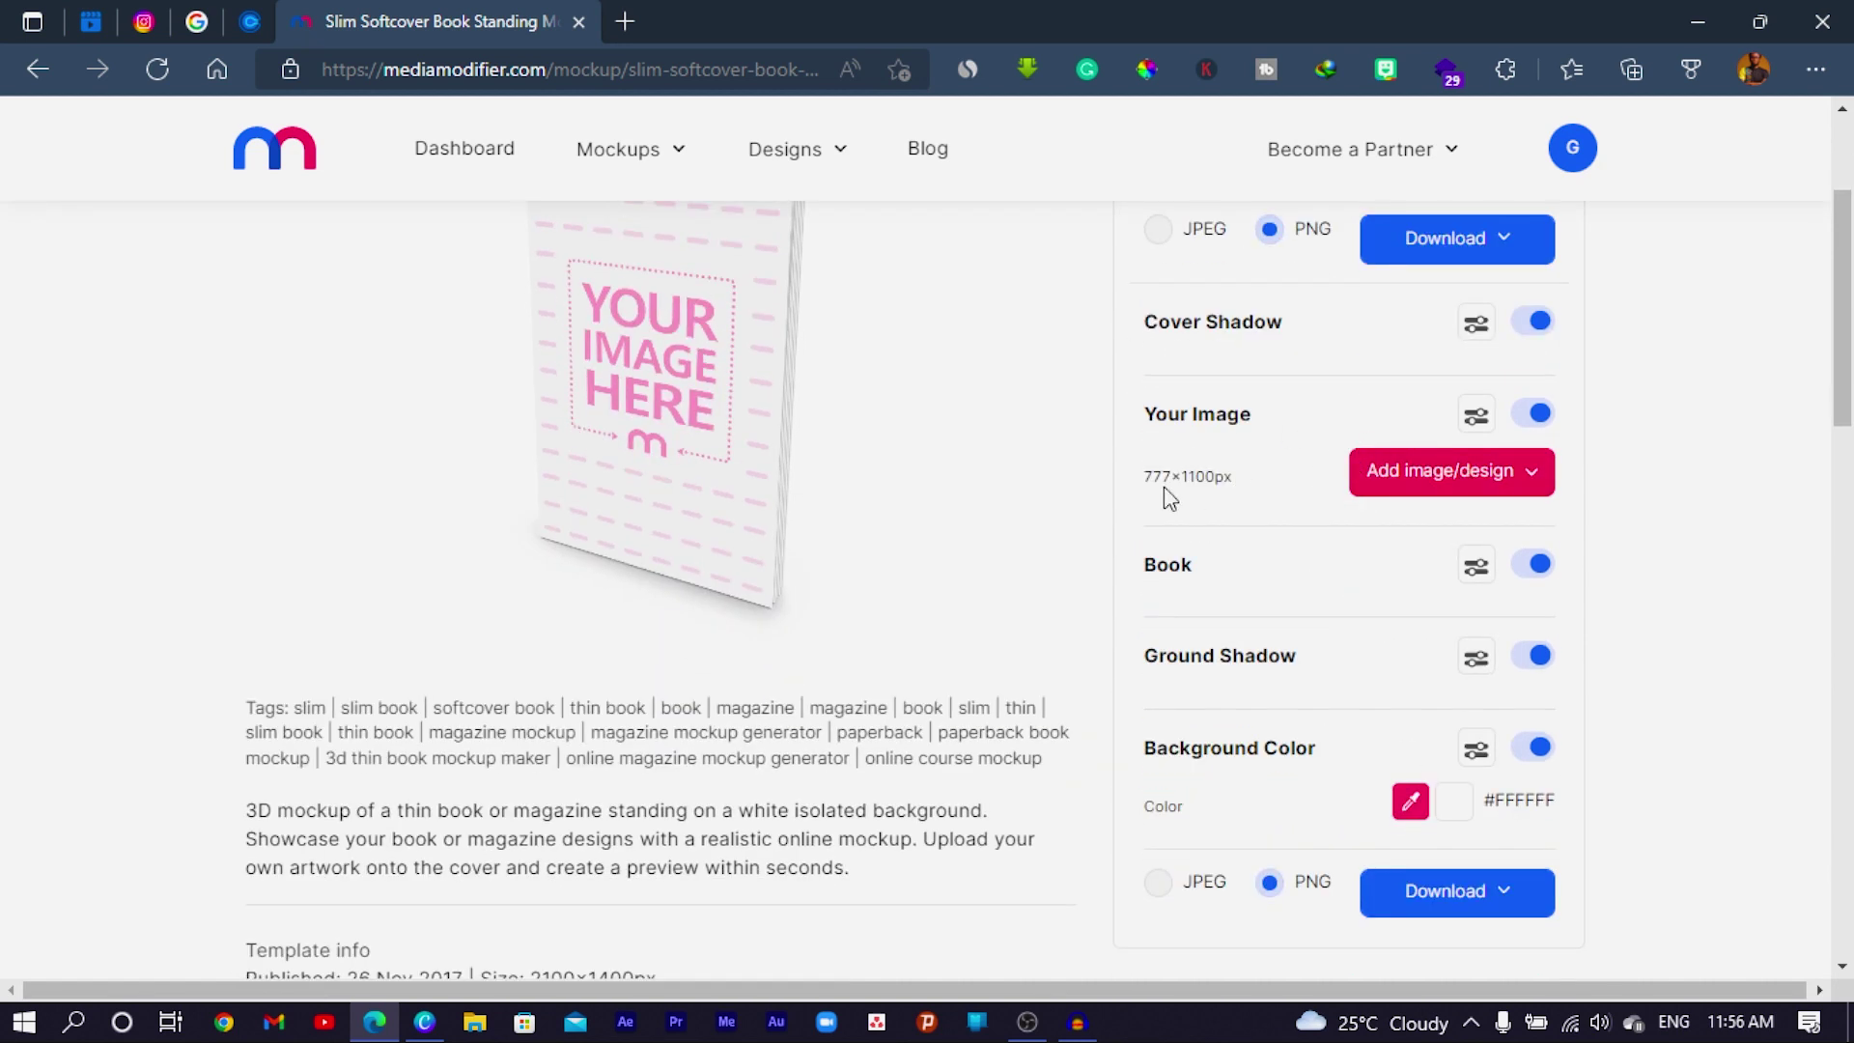
{"action": "left_click", "coordinate": [1420, 491]}
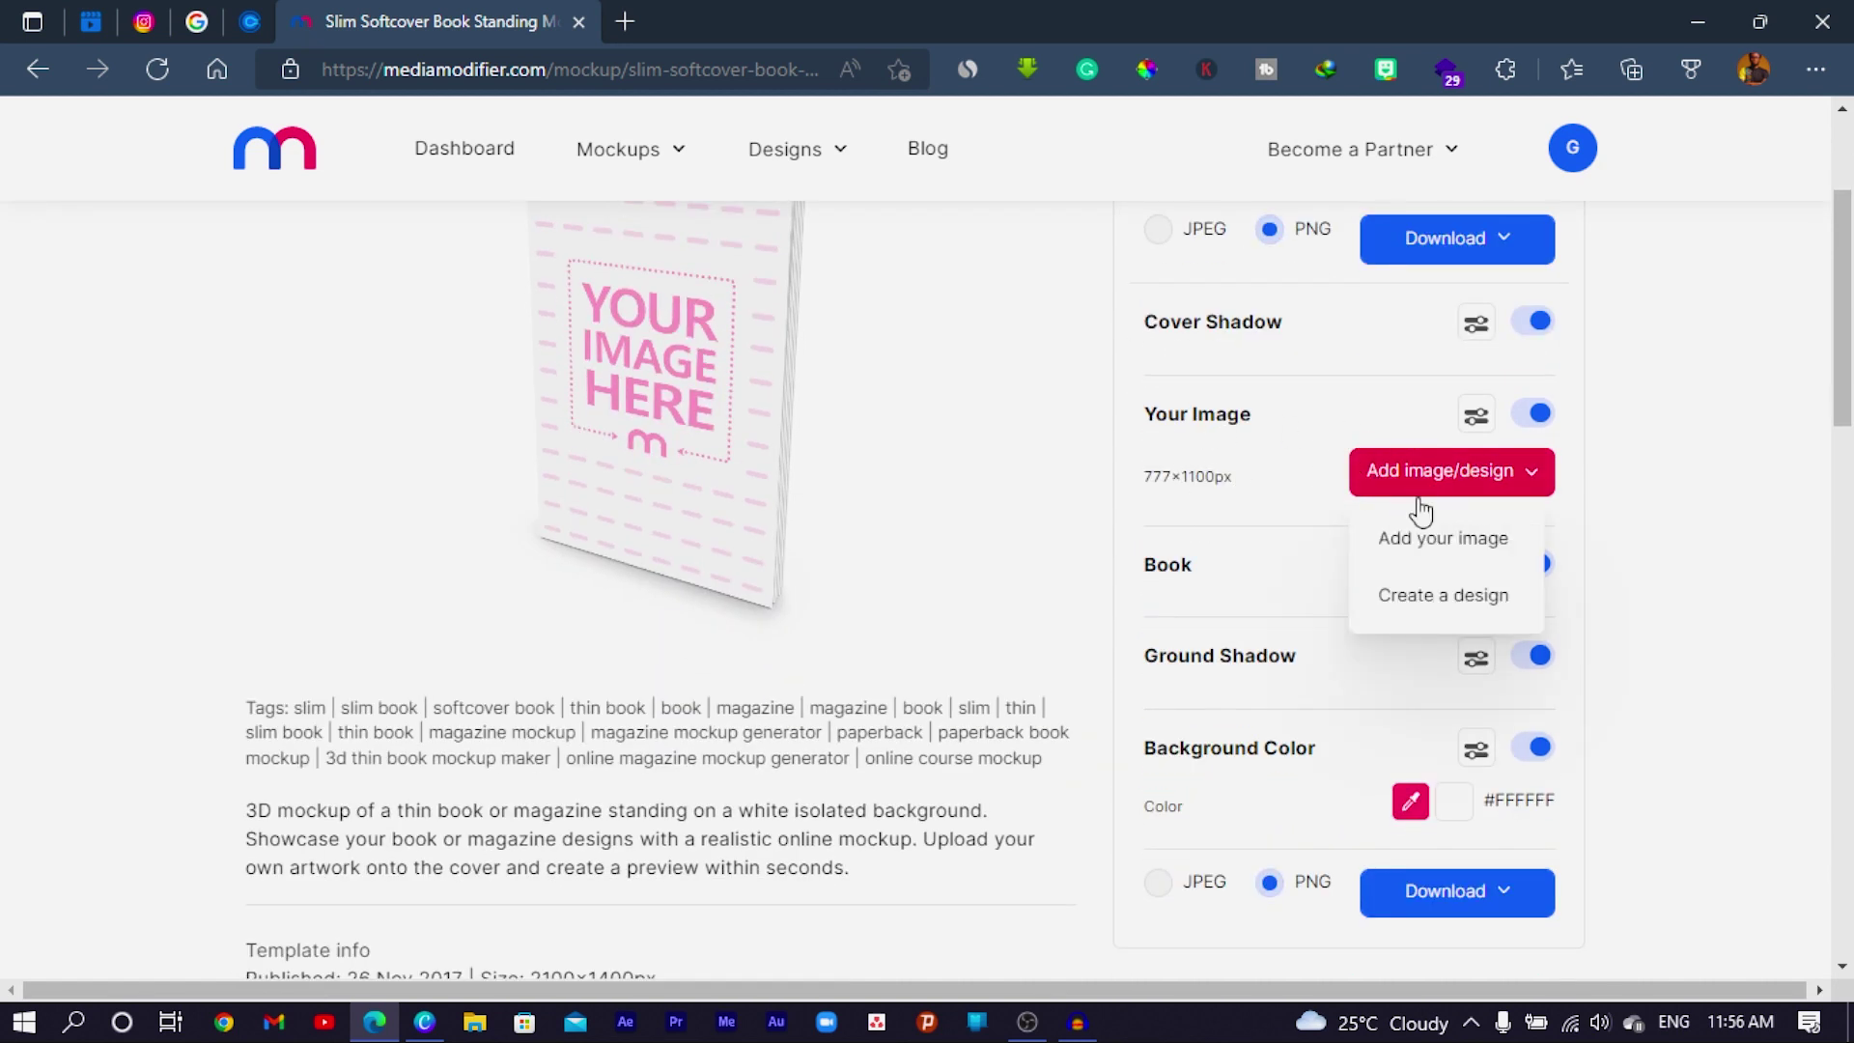
{"action": "left_click", "coordinate": [1420, 534]}
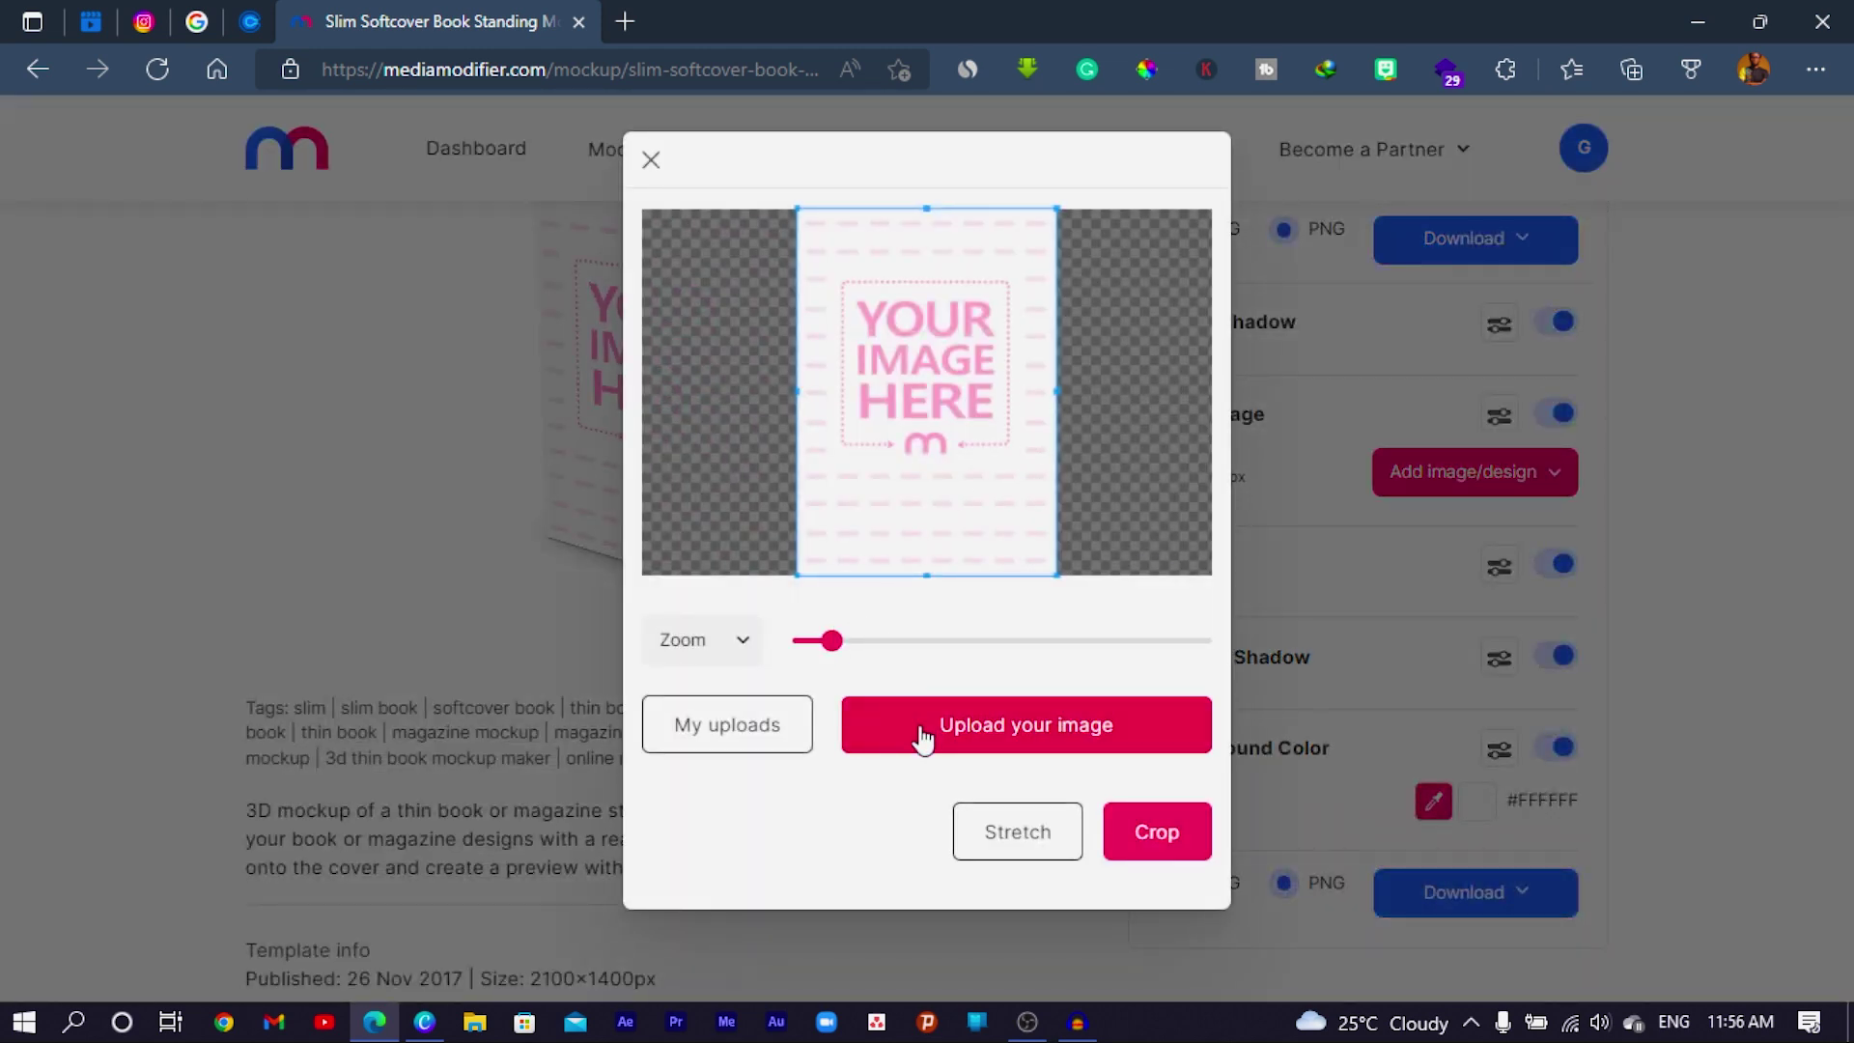
{"action": "left_click", "coordinate": [920, 734]}
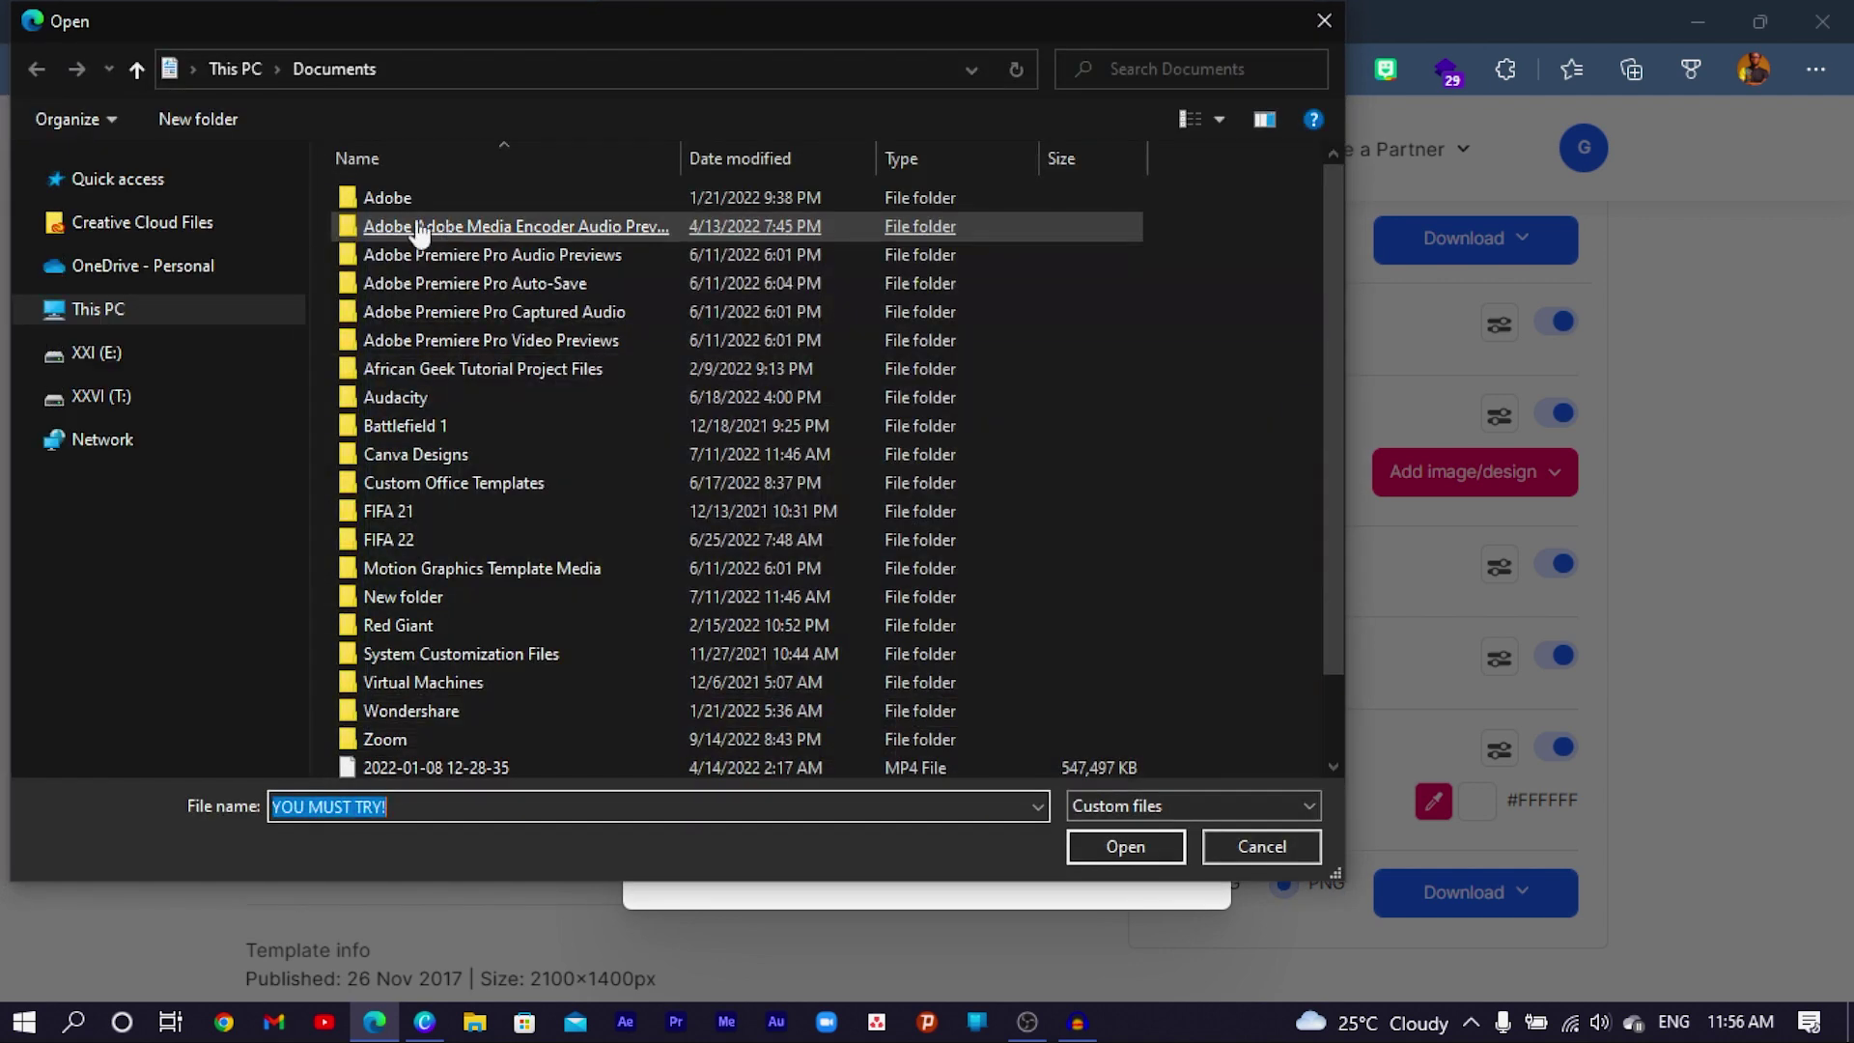
{"action": "left_click", "coordinate": [94, 319]}
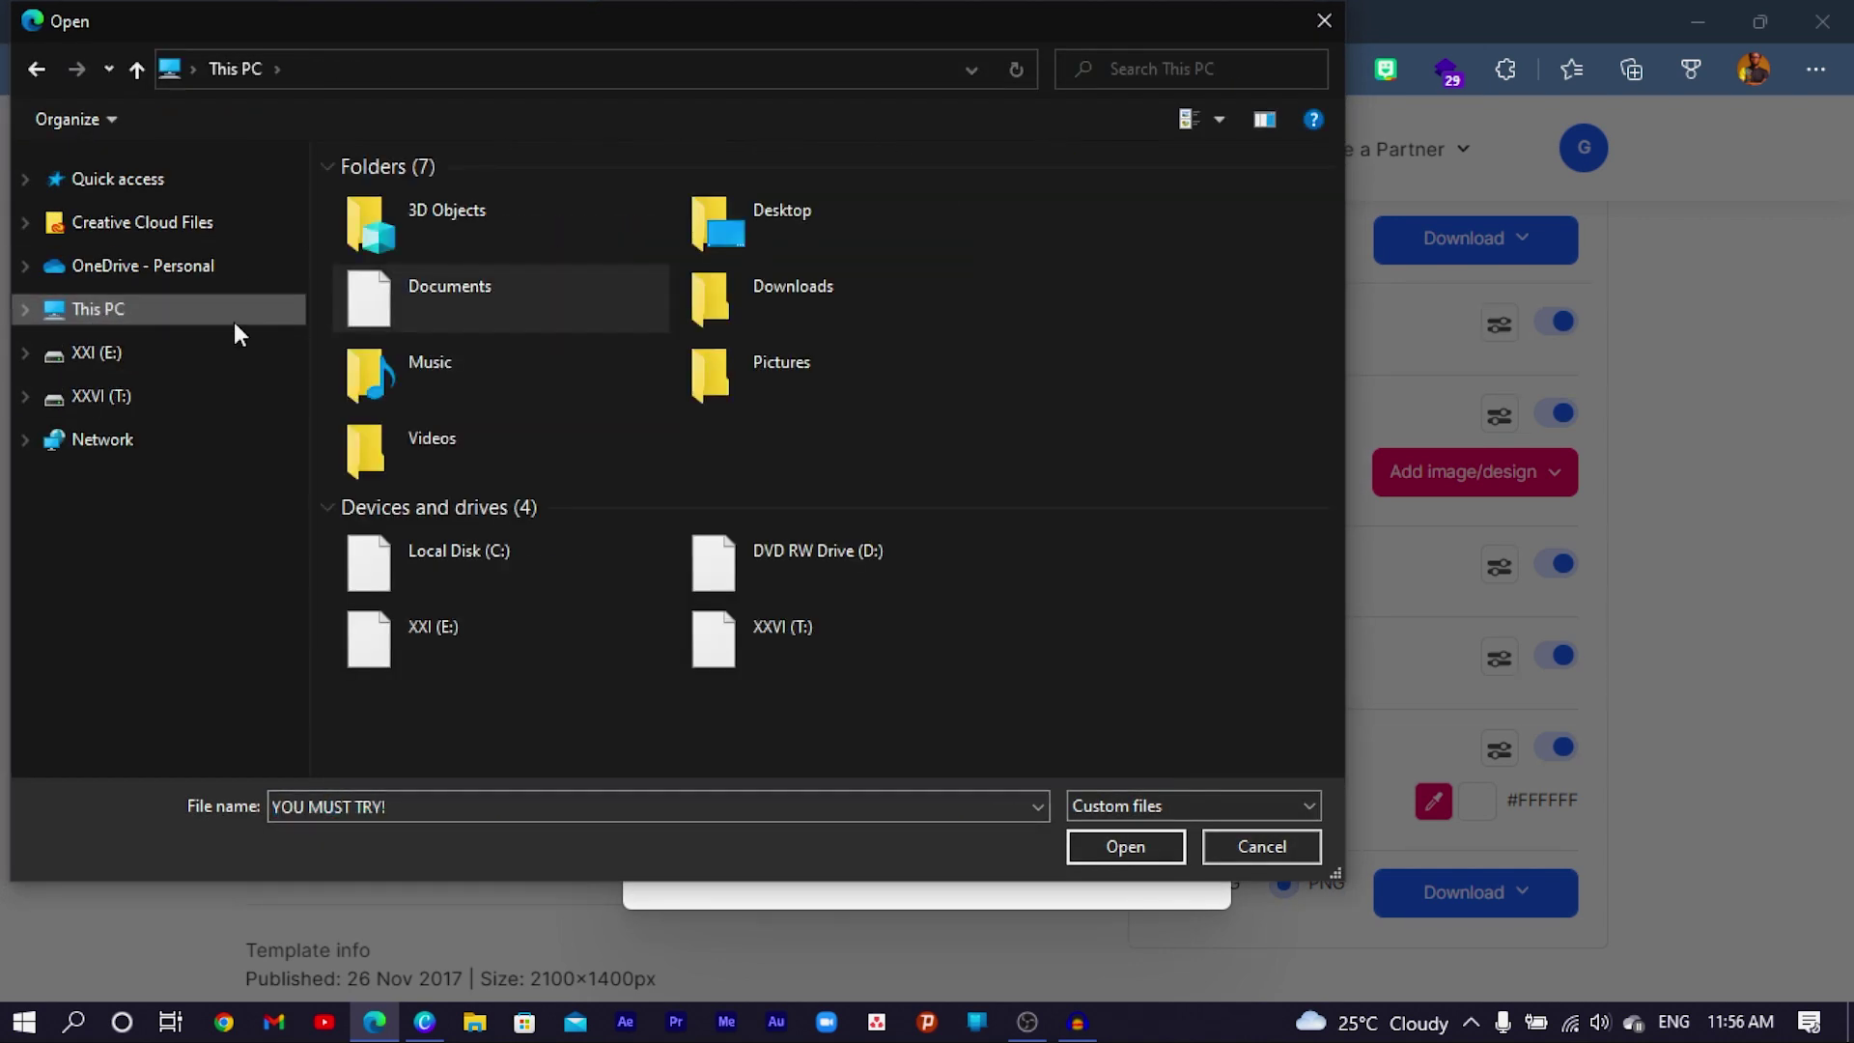
{"action": "double_click", "coordinate": [784, 280]}
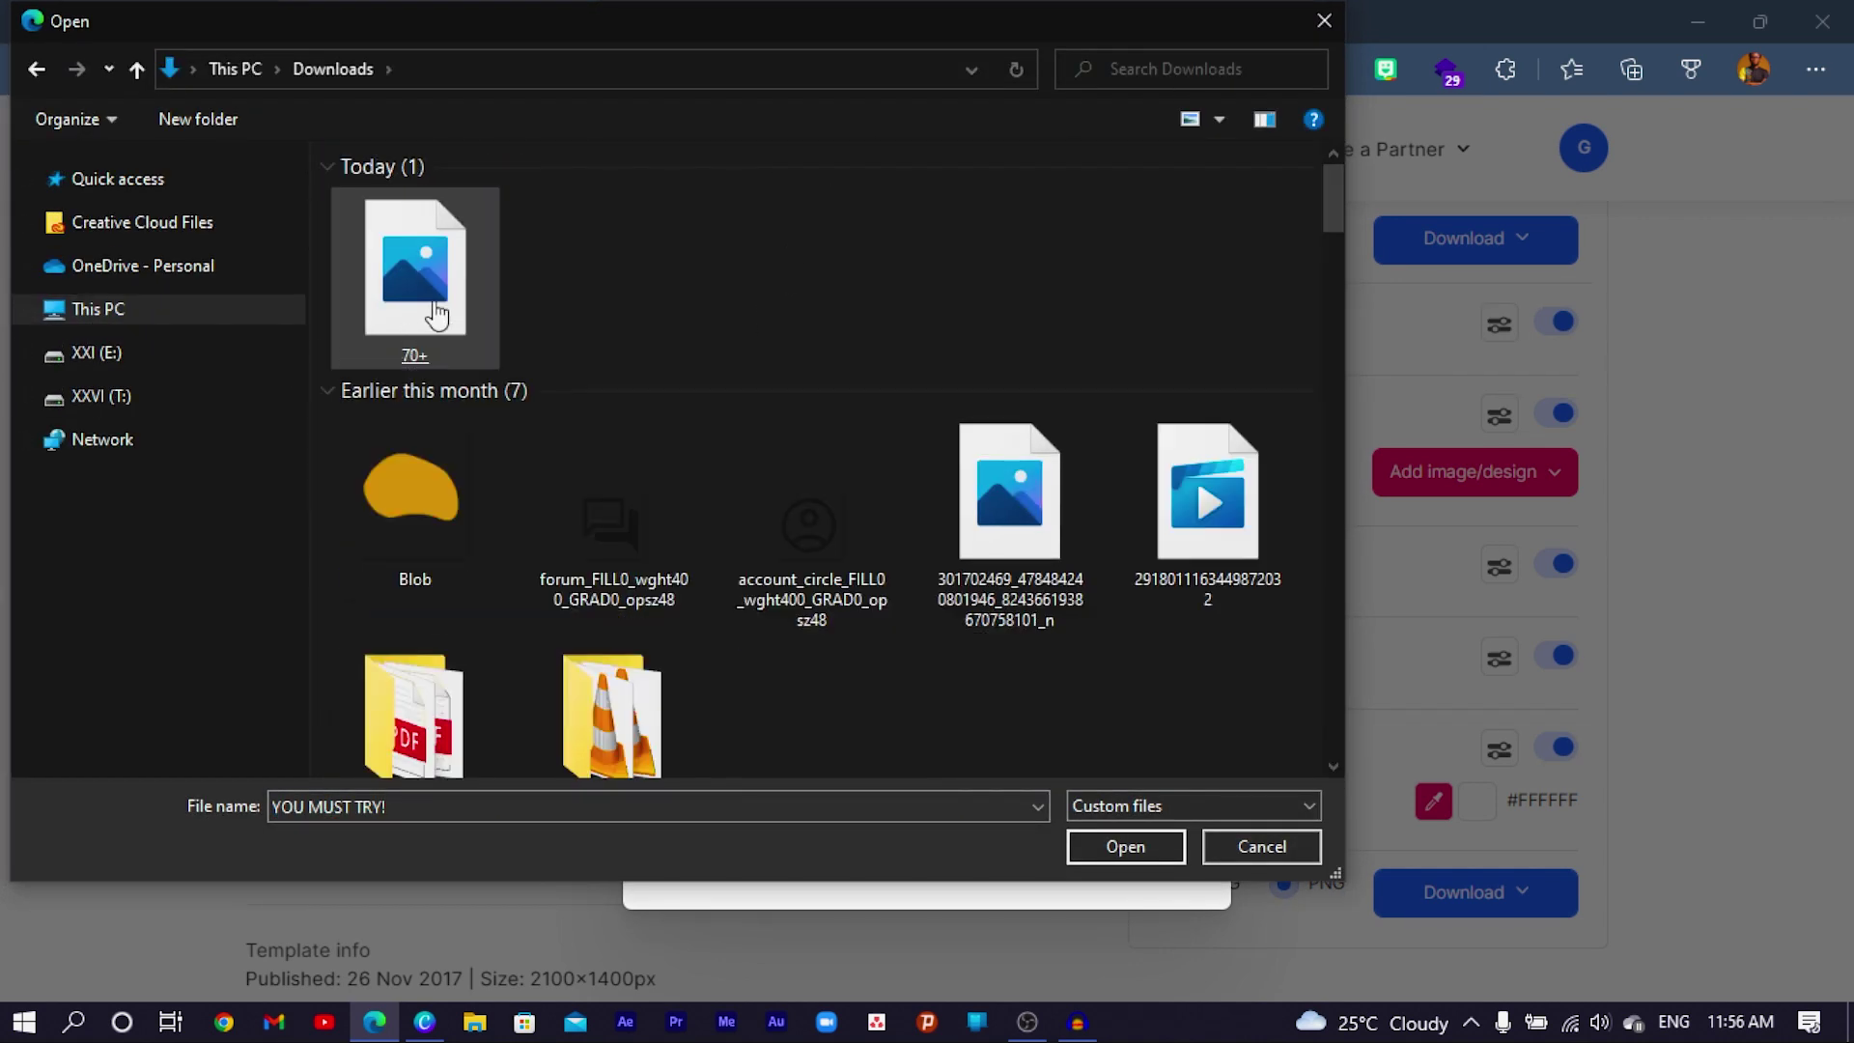
{"action": "left_click", "coordinate": [410, 301]}
{"action": "double_click", "coordinate": [411, 301]}
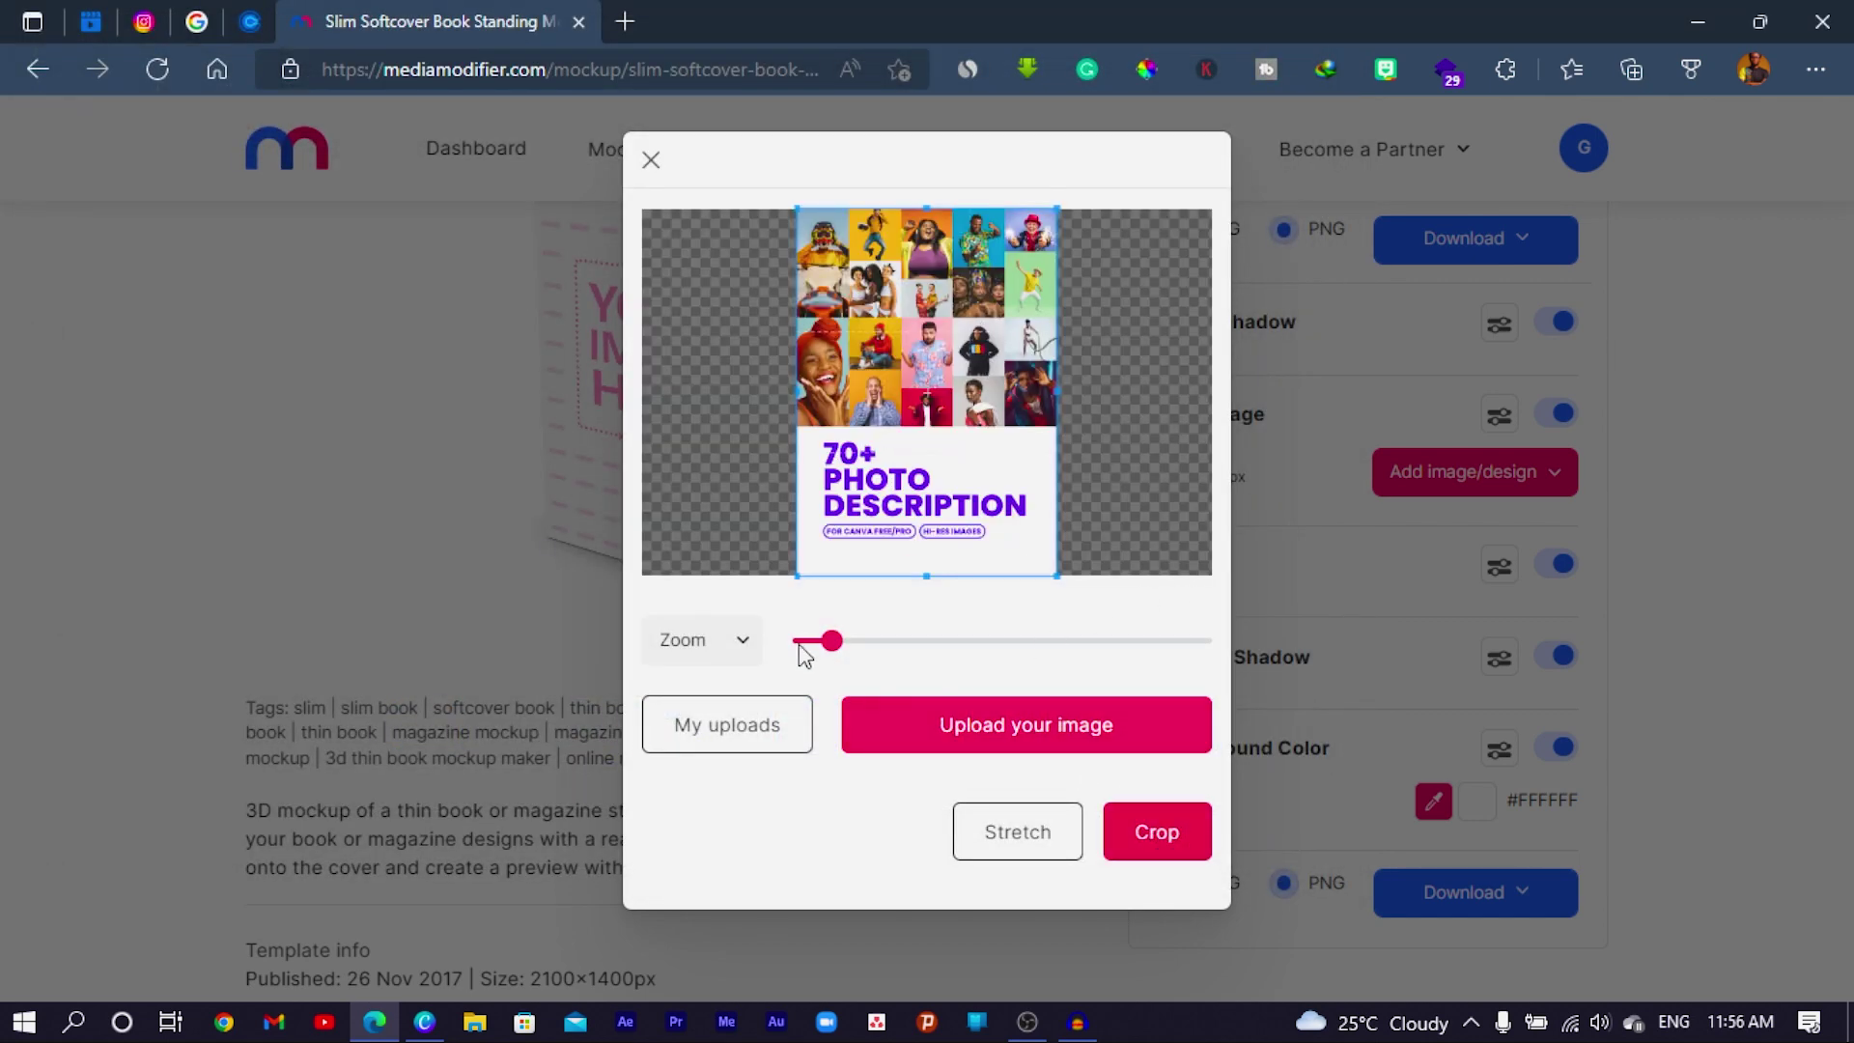
Step: Apply the cropped "70+" cover image to the book mockup and review the result
{"action": "key", "text": "Return"}
{"action": "scroll", "coordinate": [713, 567], "scroll_direction": "up", "scroll_amount": 2}
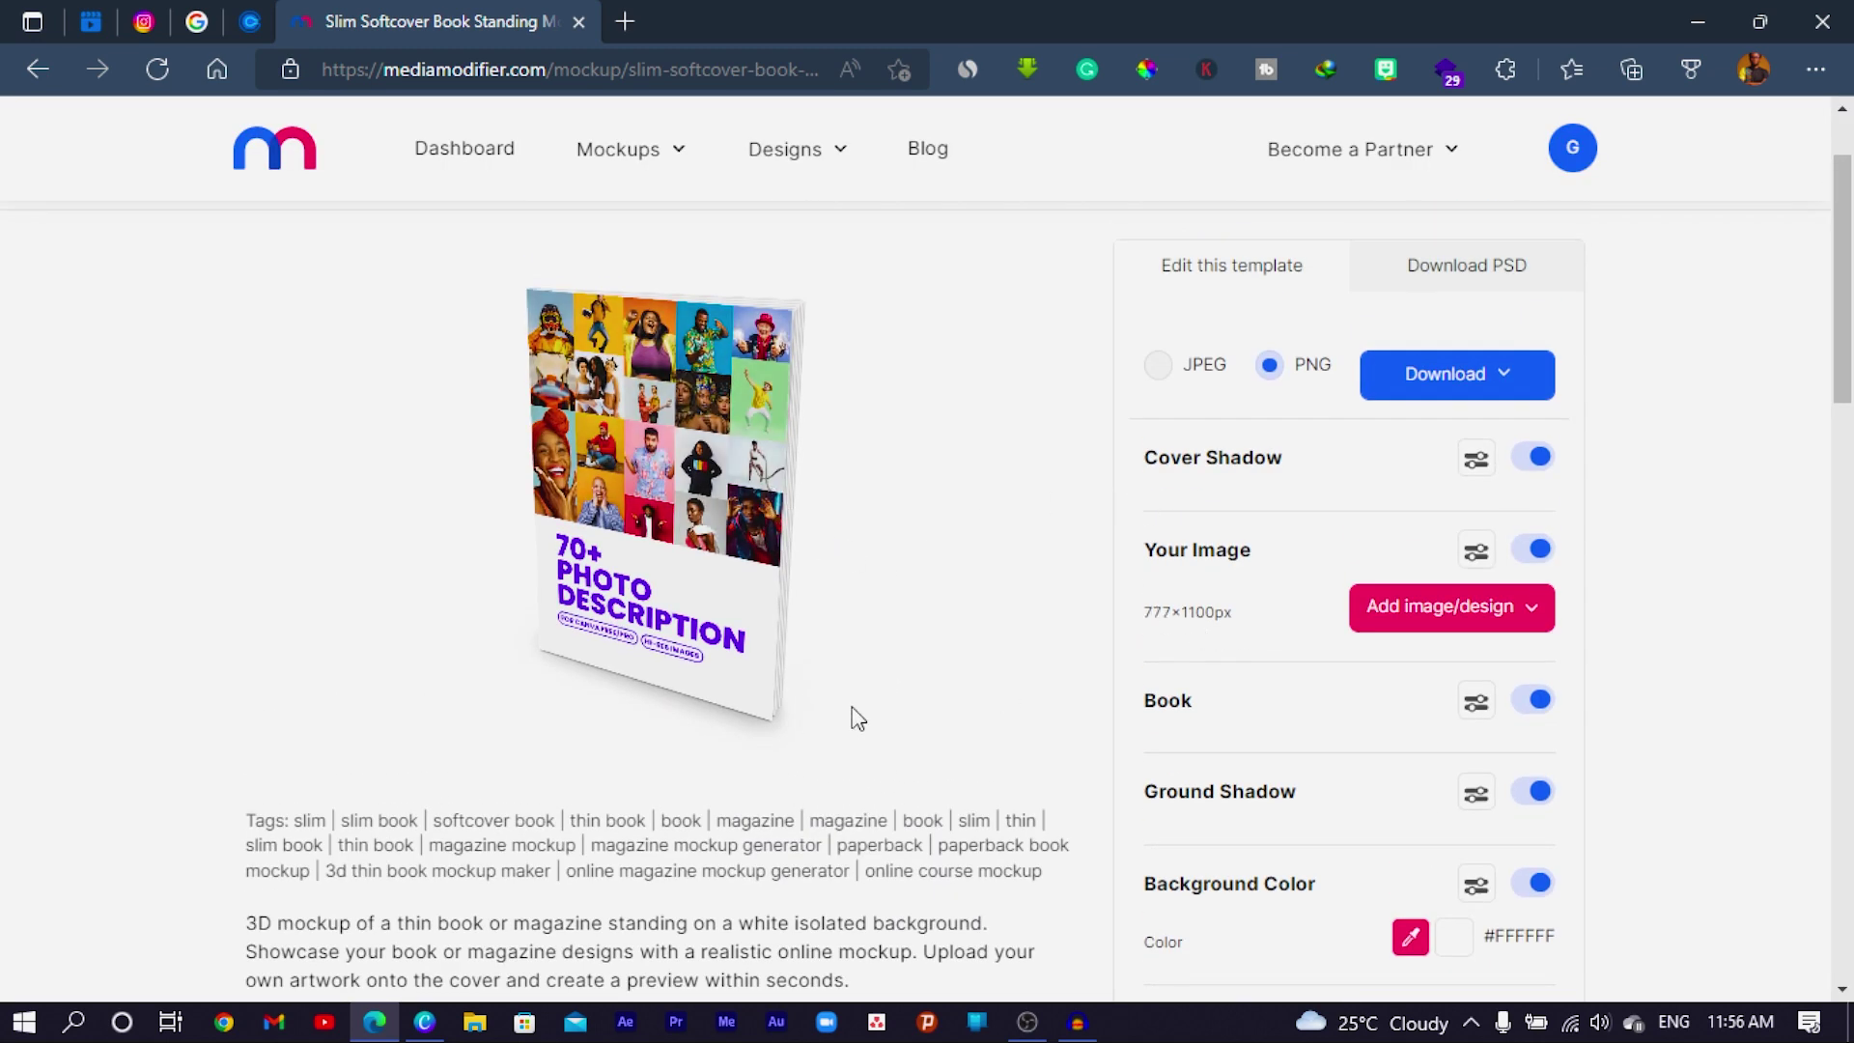
{"action": "scroll", "coordinate": [951, 412], "scroll_direction": "down", "scroll_amount": 2}
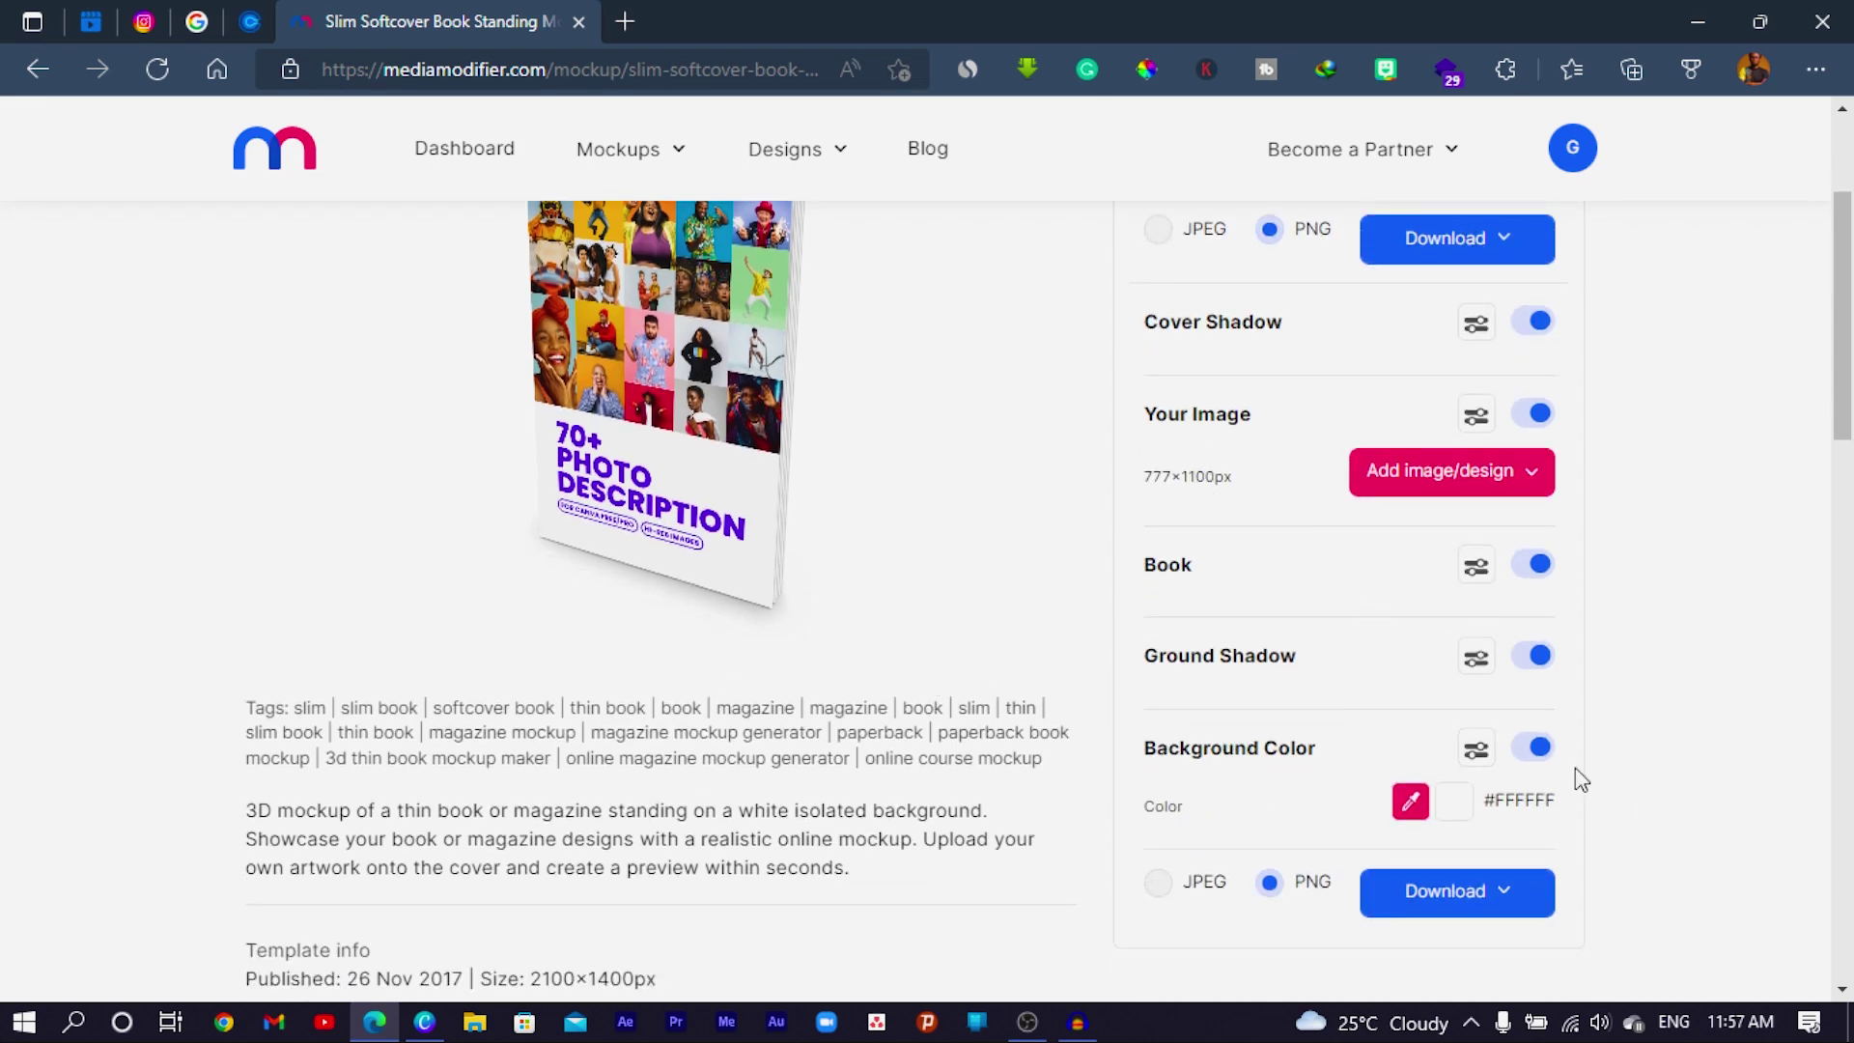
Step: Toggle the mockup's background colour and try red (#FF0000) behind the book
{"action": "left_click", "coordinate": [1535, 750]}
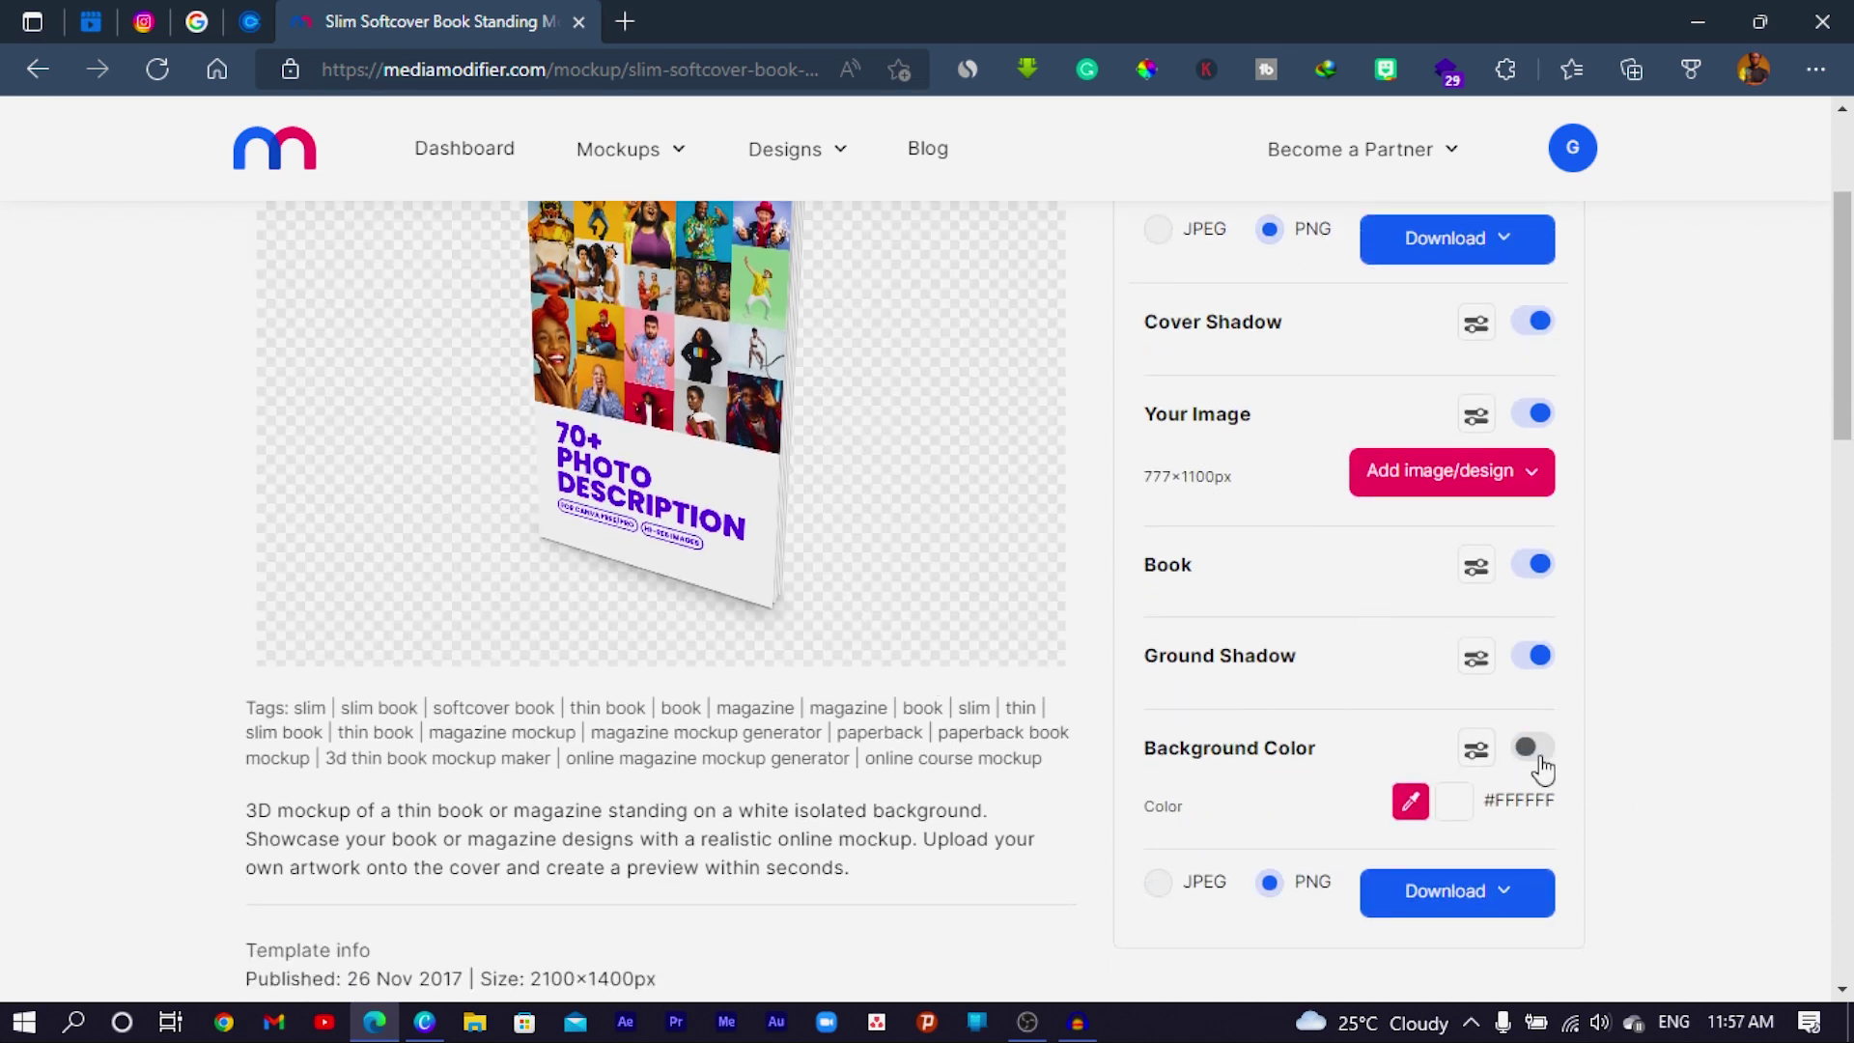
{"action": "left_click", "coordinate": [1542, 763]}
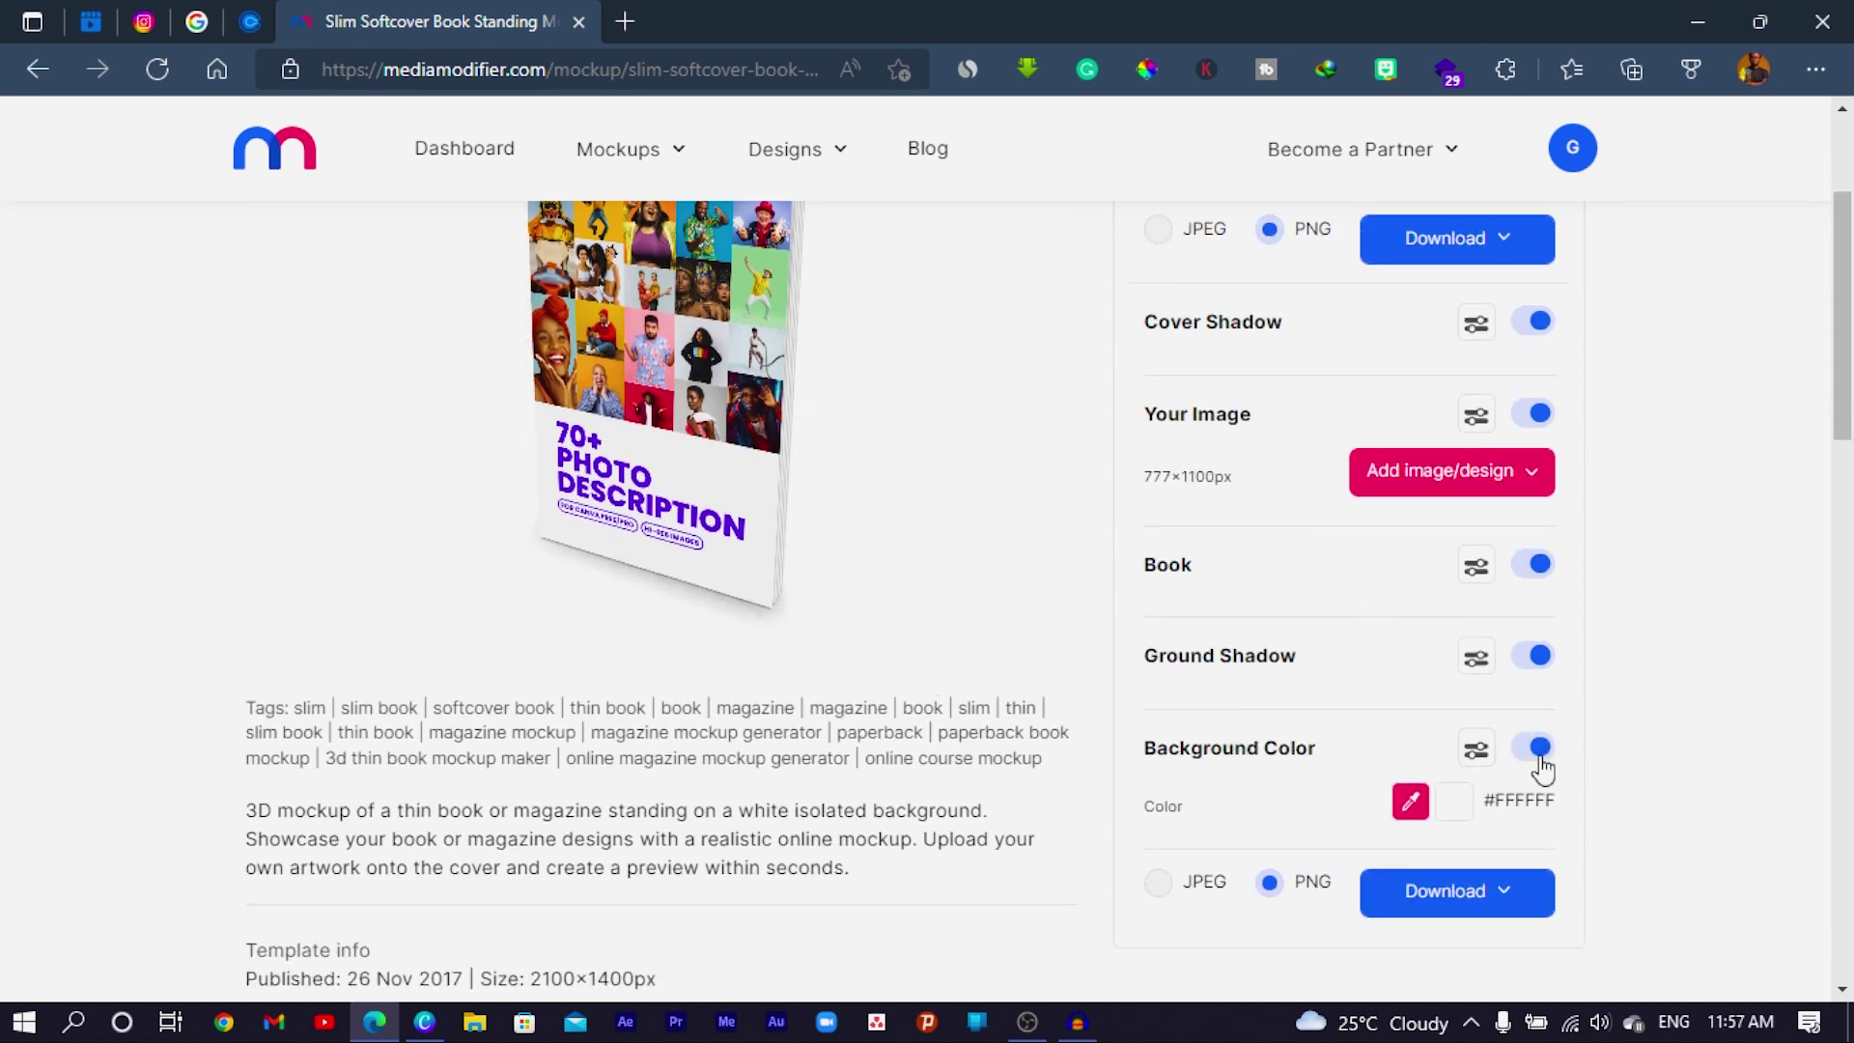
{"action": "left_click", "coordinate": [1455, 802]}
{"action": "left_click", "coordinate": [1500, 887]}
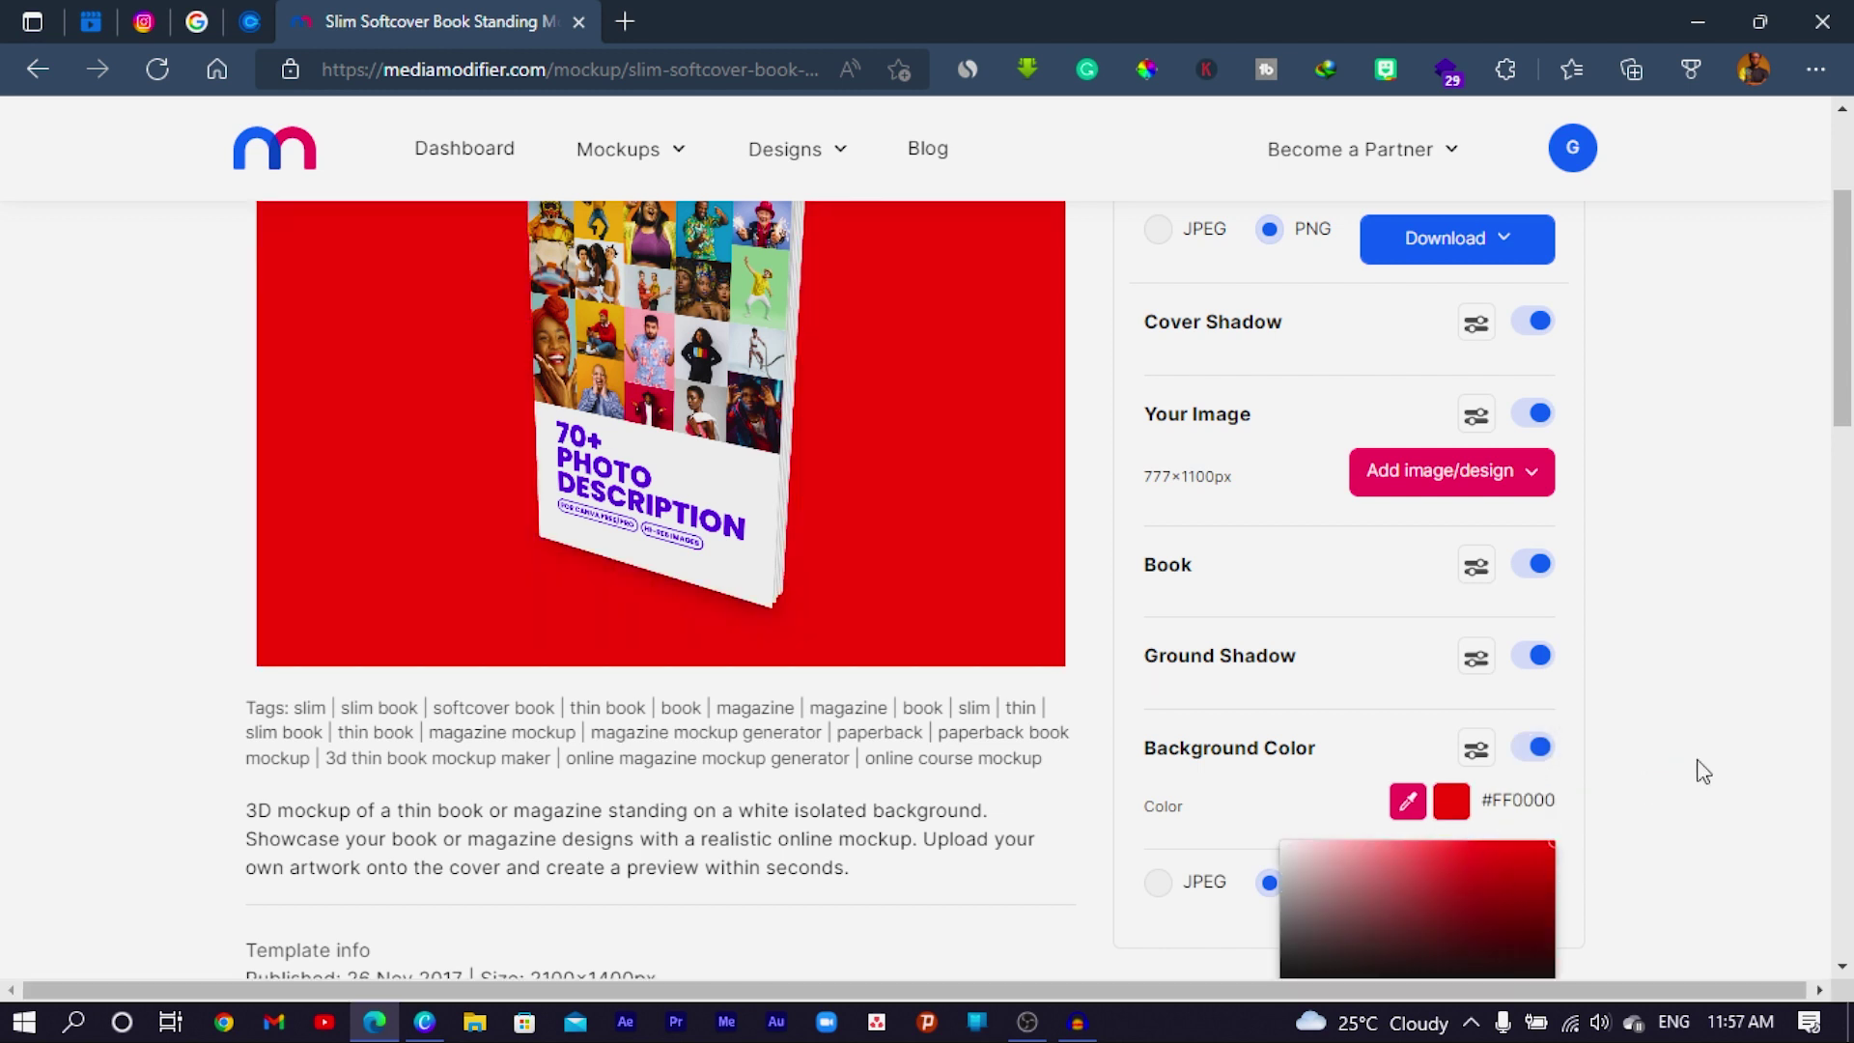
Step: Turn off the mockup's background colour and check the book on a transparent background
{"action": "left_click", "coordinate": [1543, 750]}
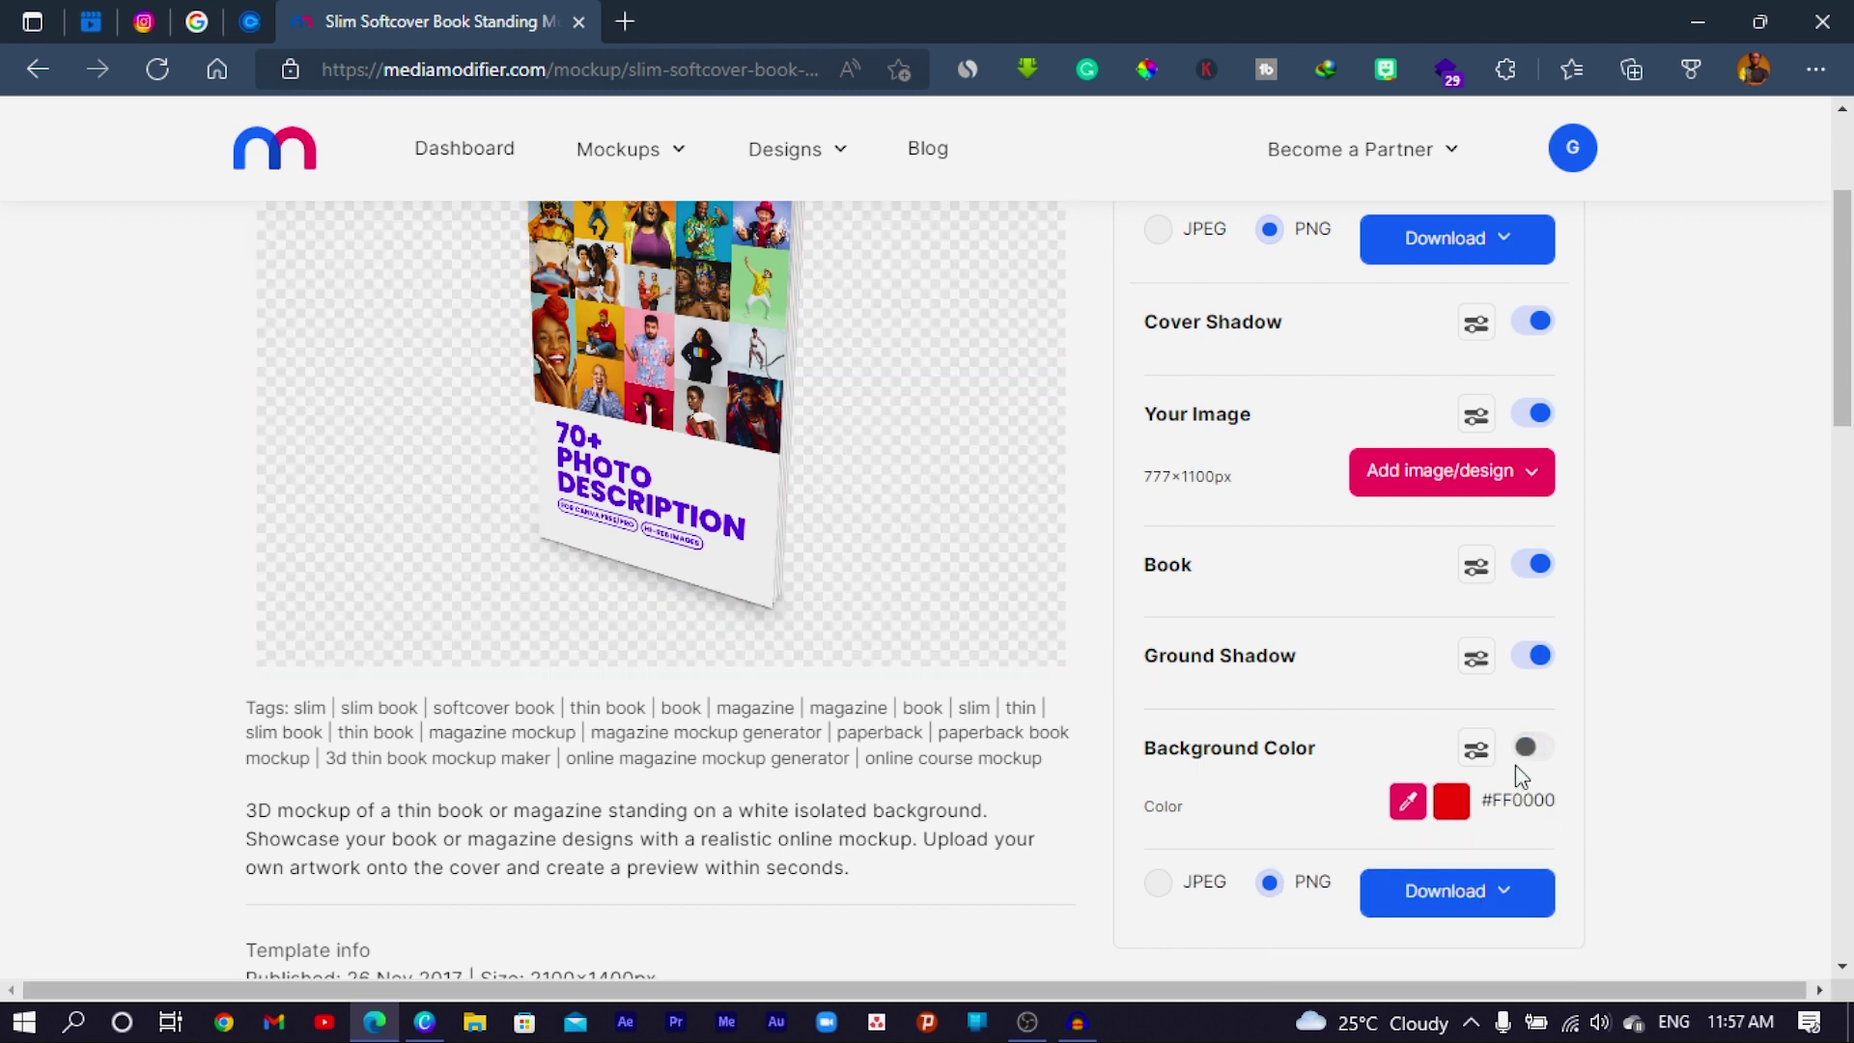
{"action": "scroll", "coordinate": [836, 509], "scroll_direction": "up", "scroll_amount": 1}
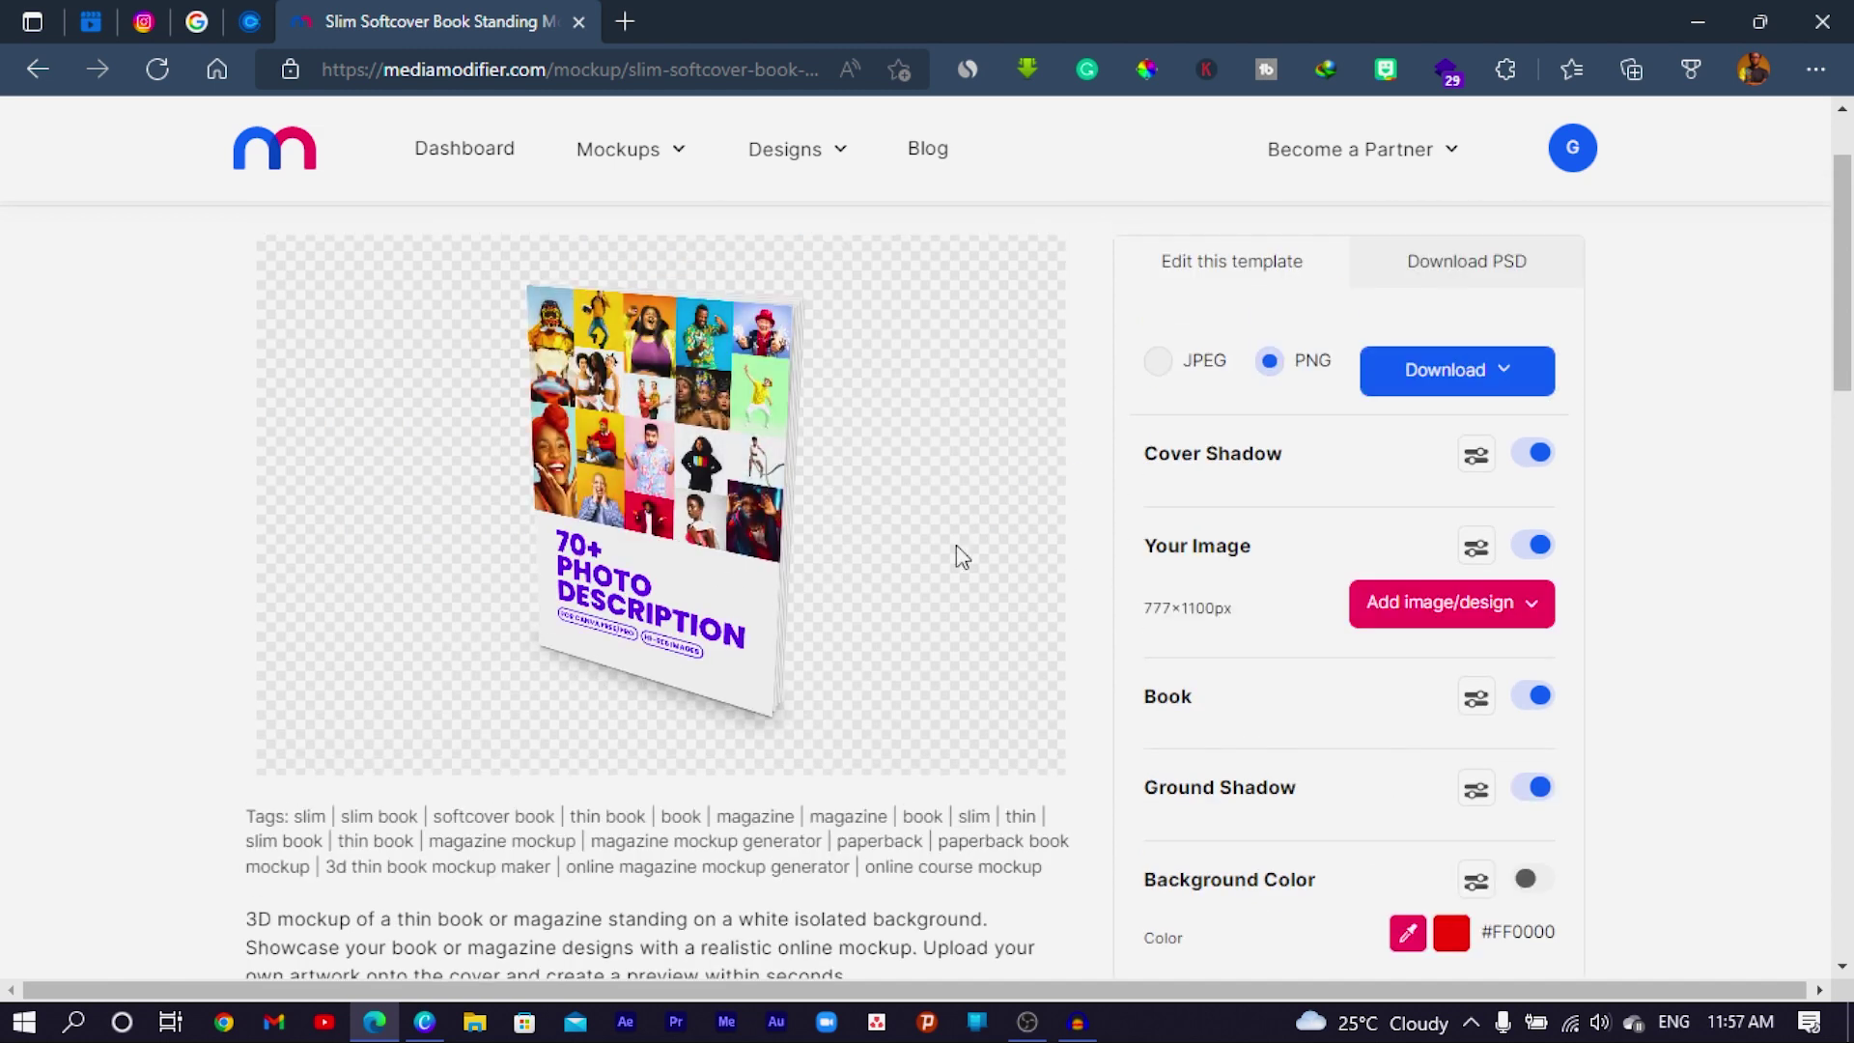
{"action": "scroll", "coordinate": [1409, 609], "scroll_direction": "down", "scroll_amount": 1}
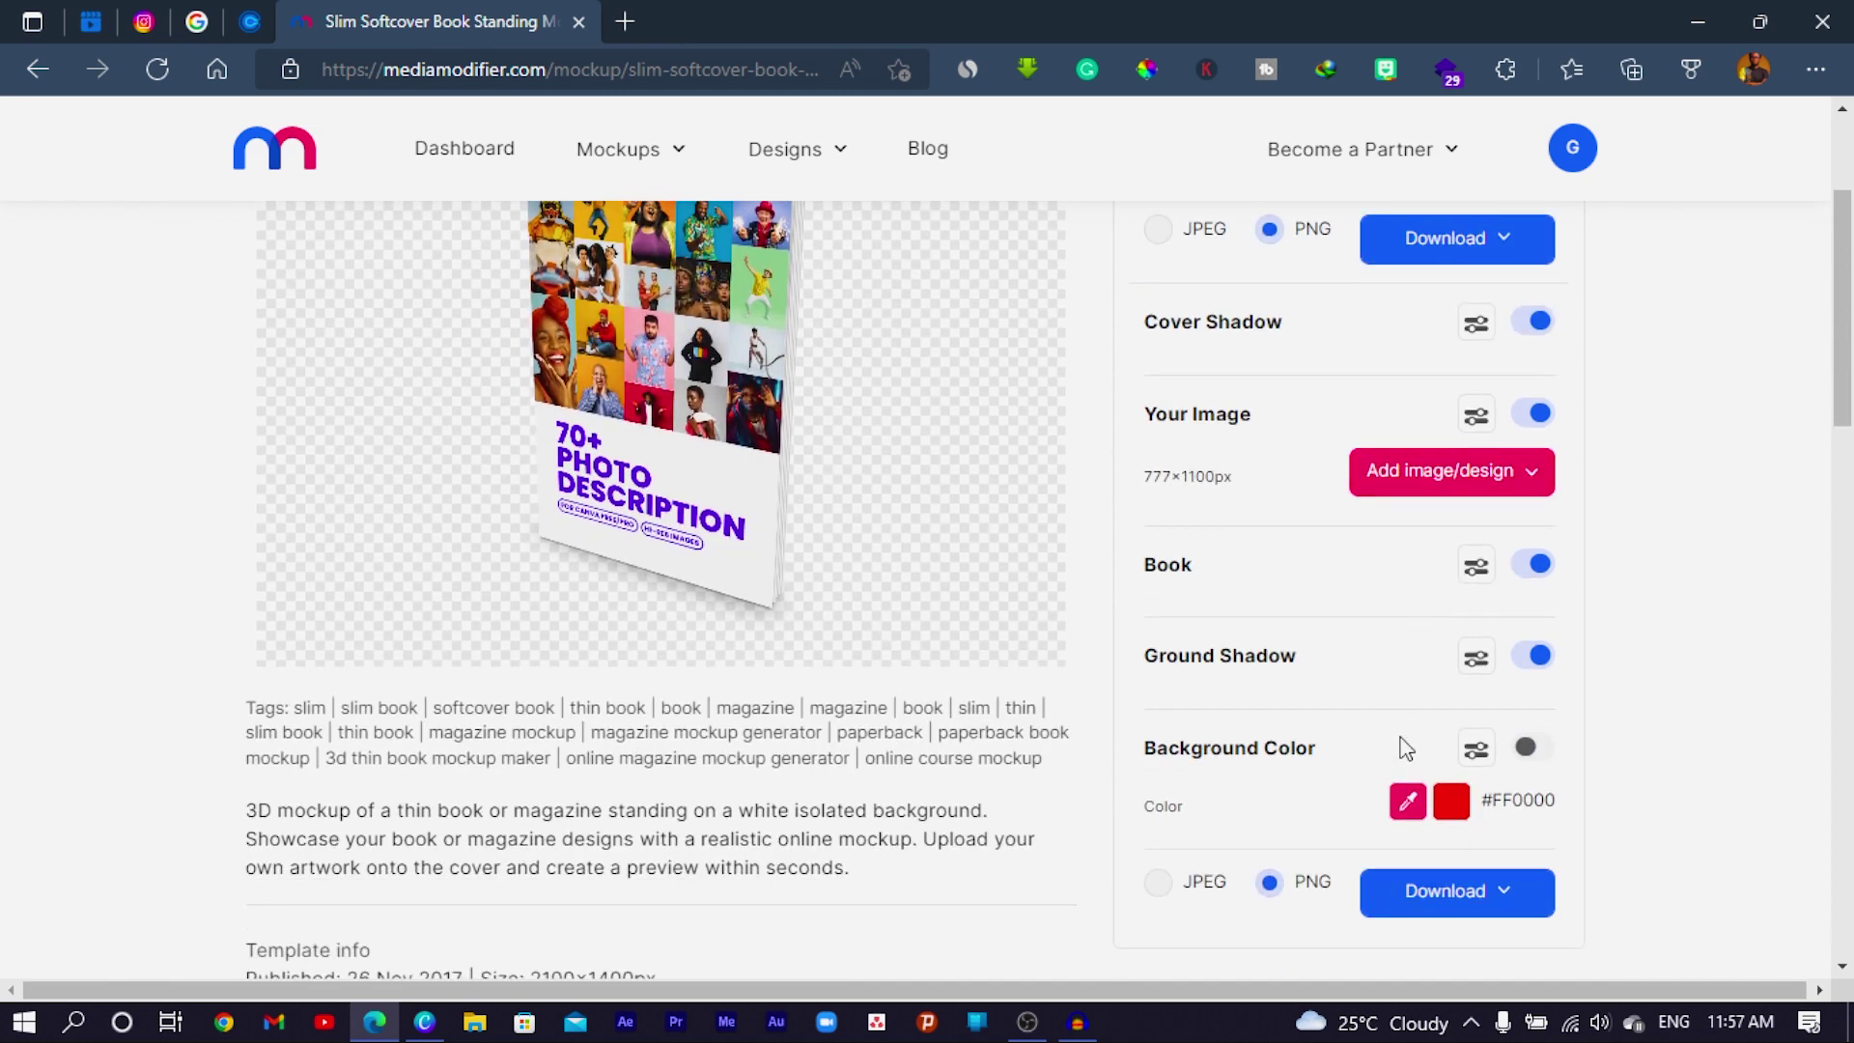
{"action": "scroll", "coordinate": [975, 500], "scroll_direction": "up", "scroll_amount": 1}
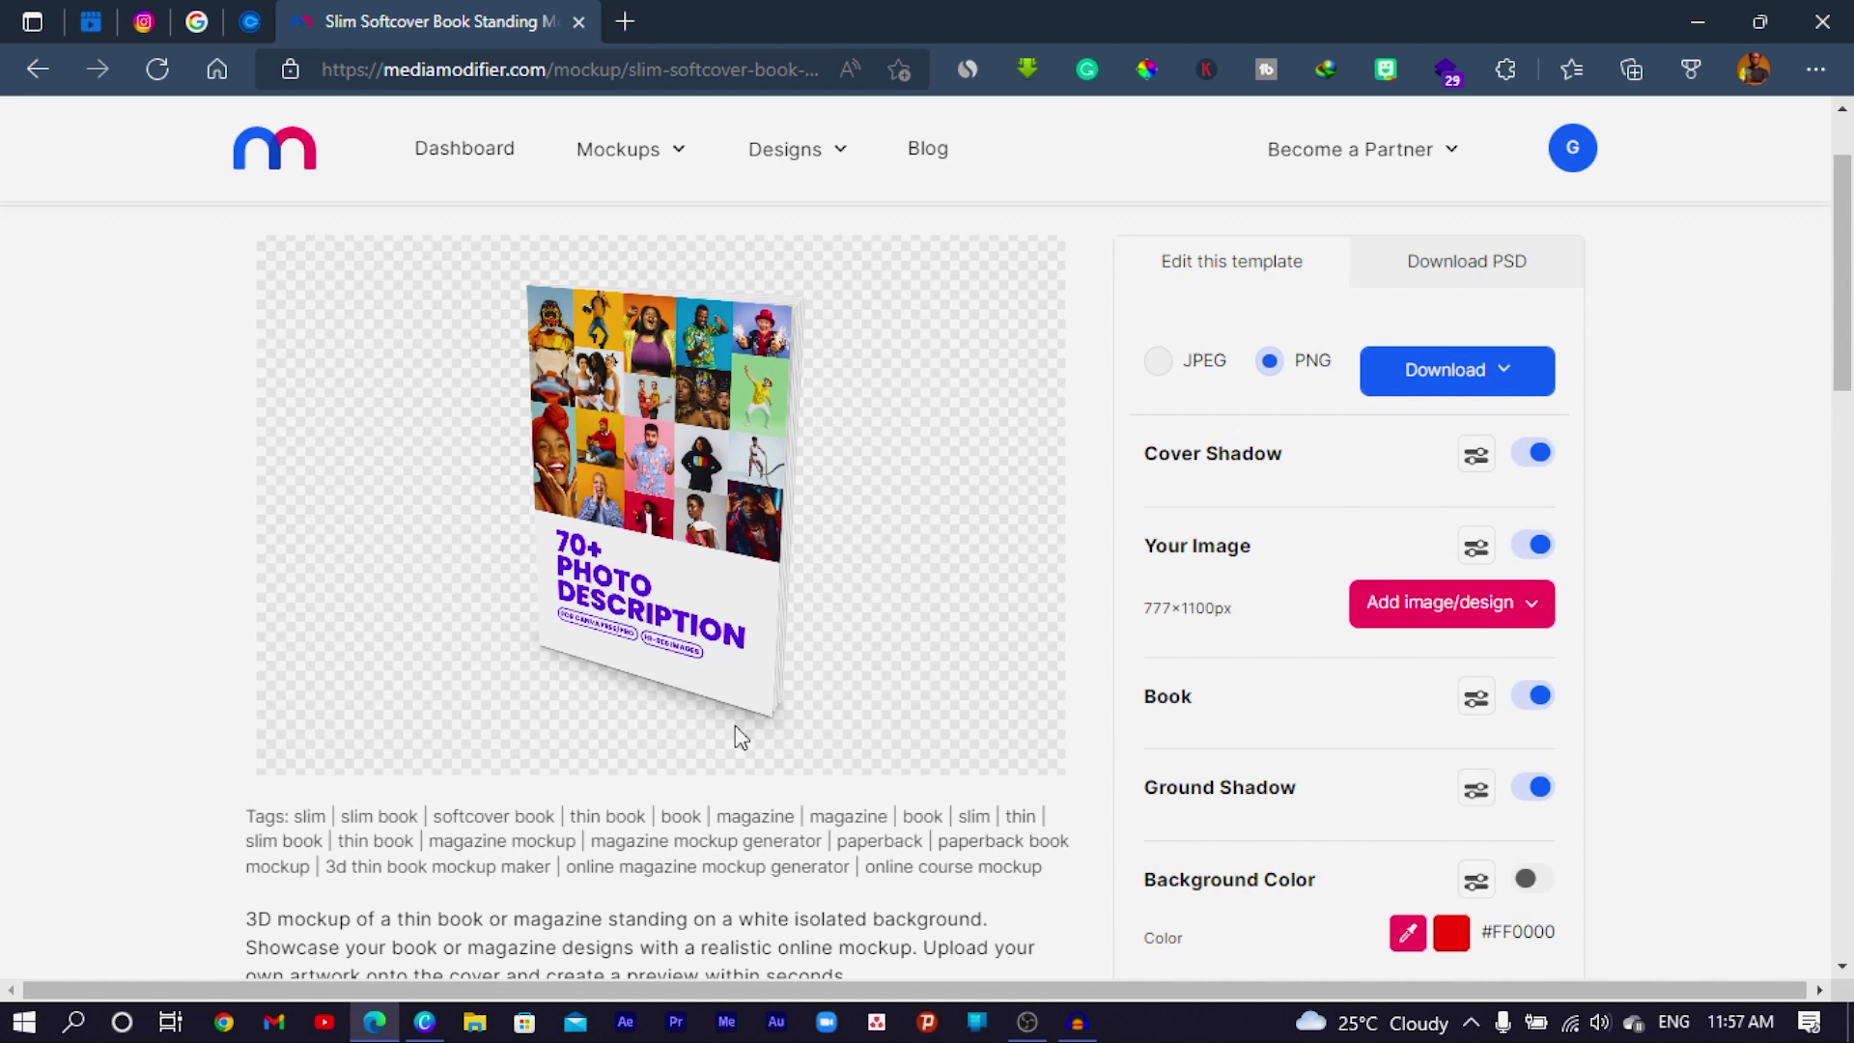
Step: Download the book mockup as a PNG image
{"action": "scroll", "coordinate": [1405, 526], "scroll_direction": "down", "scroll_amount": 2}
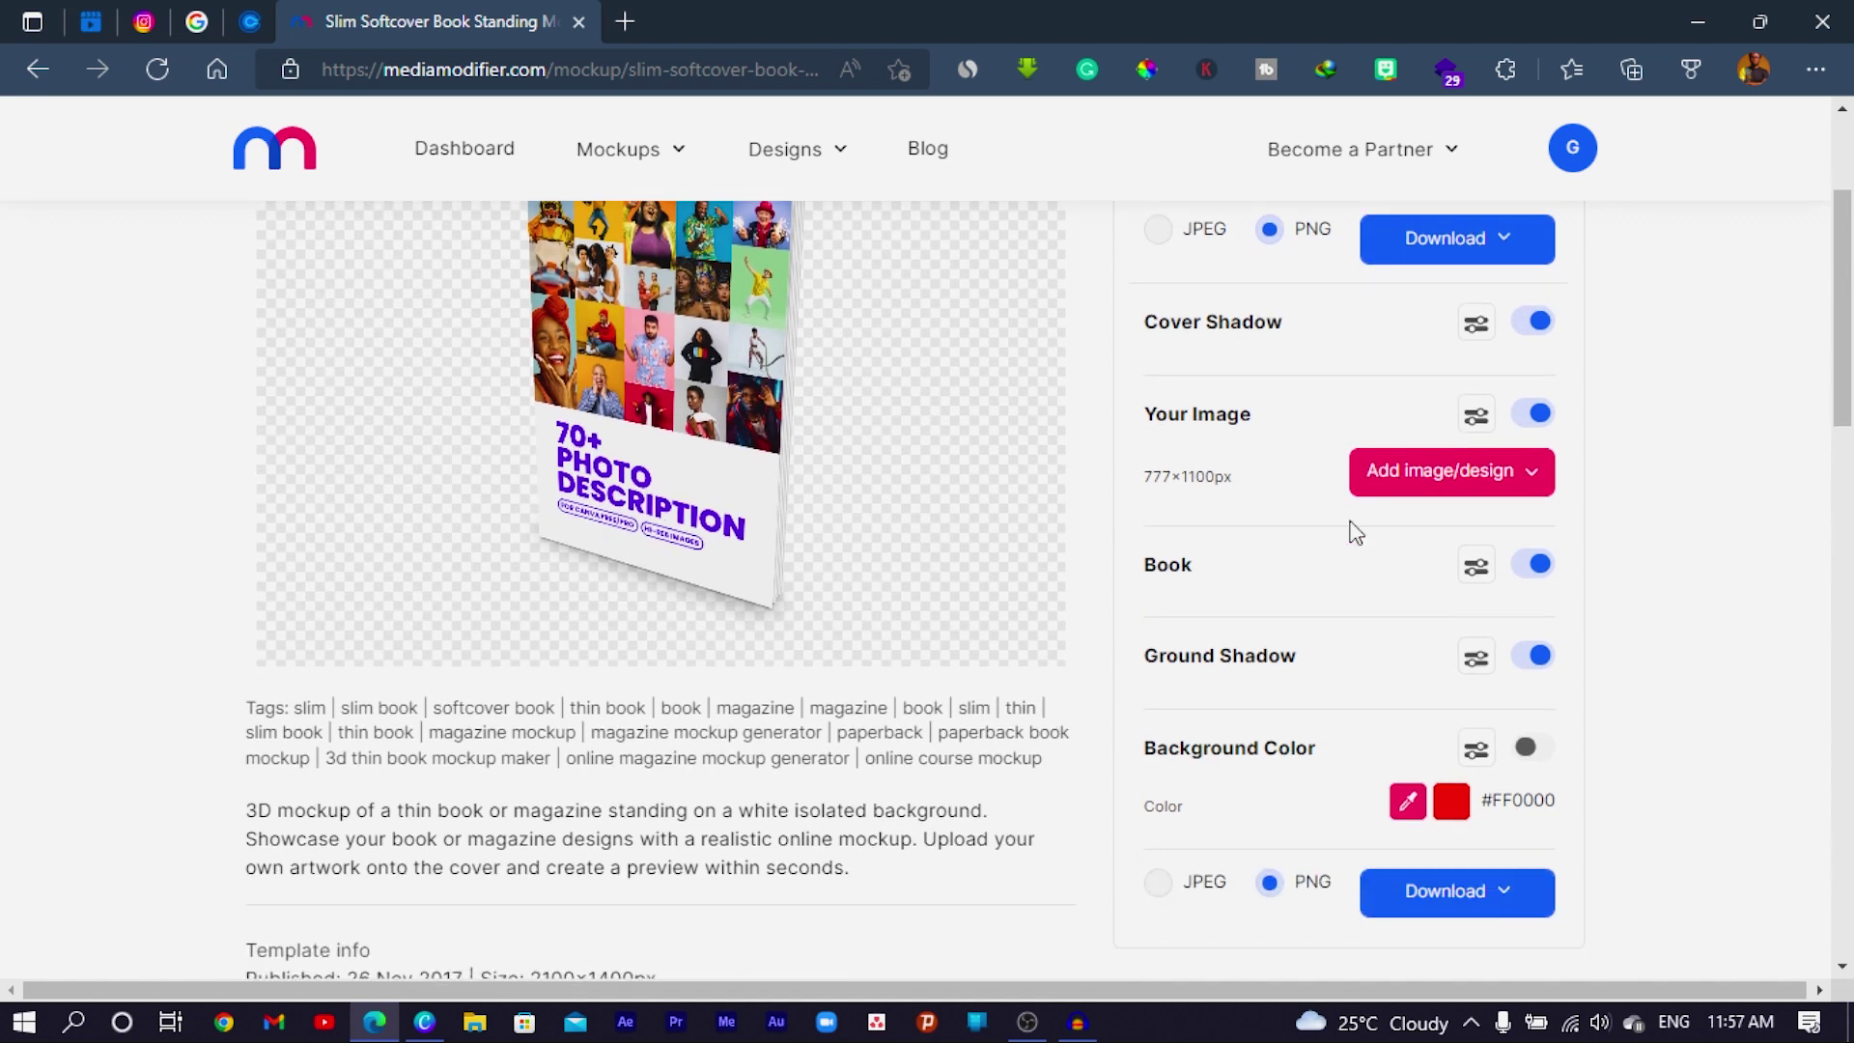
{"action": "left_click", "coordinate": [1485, 772]}
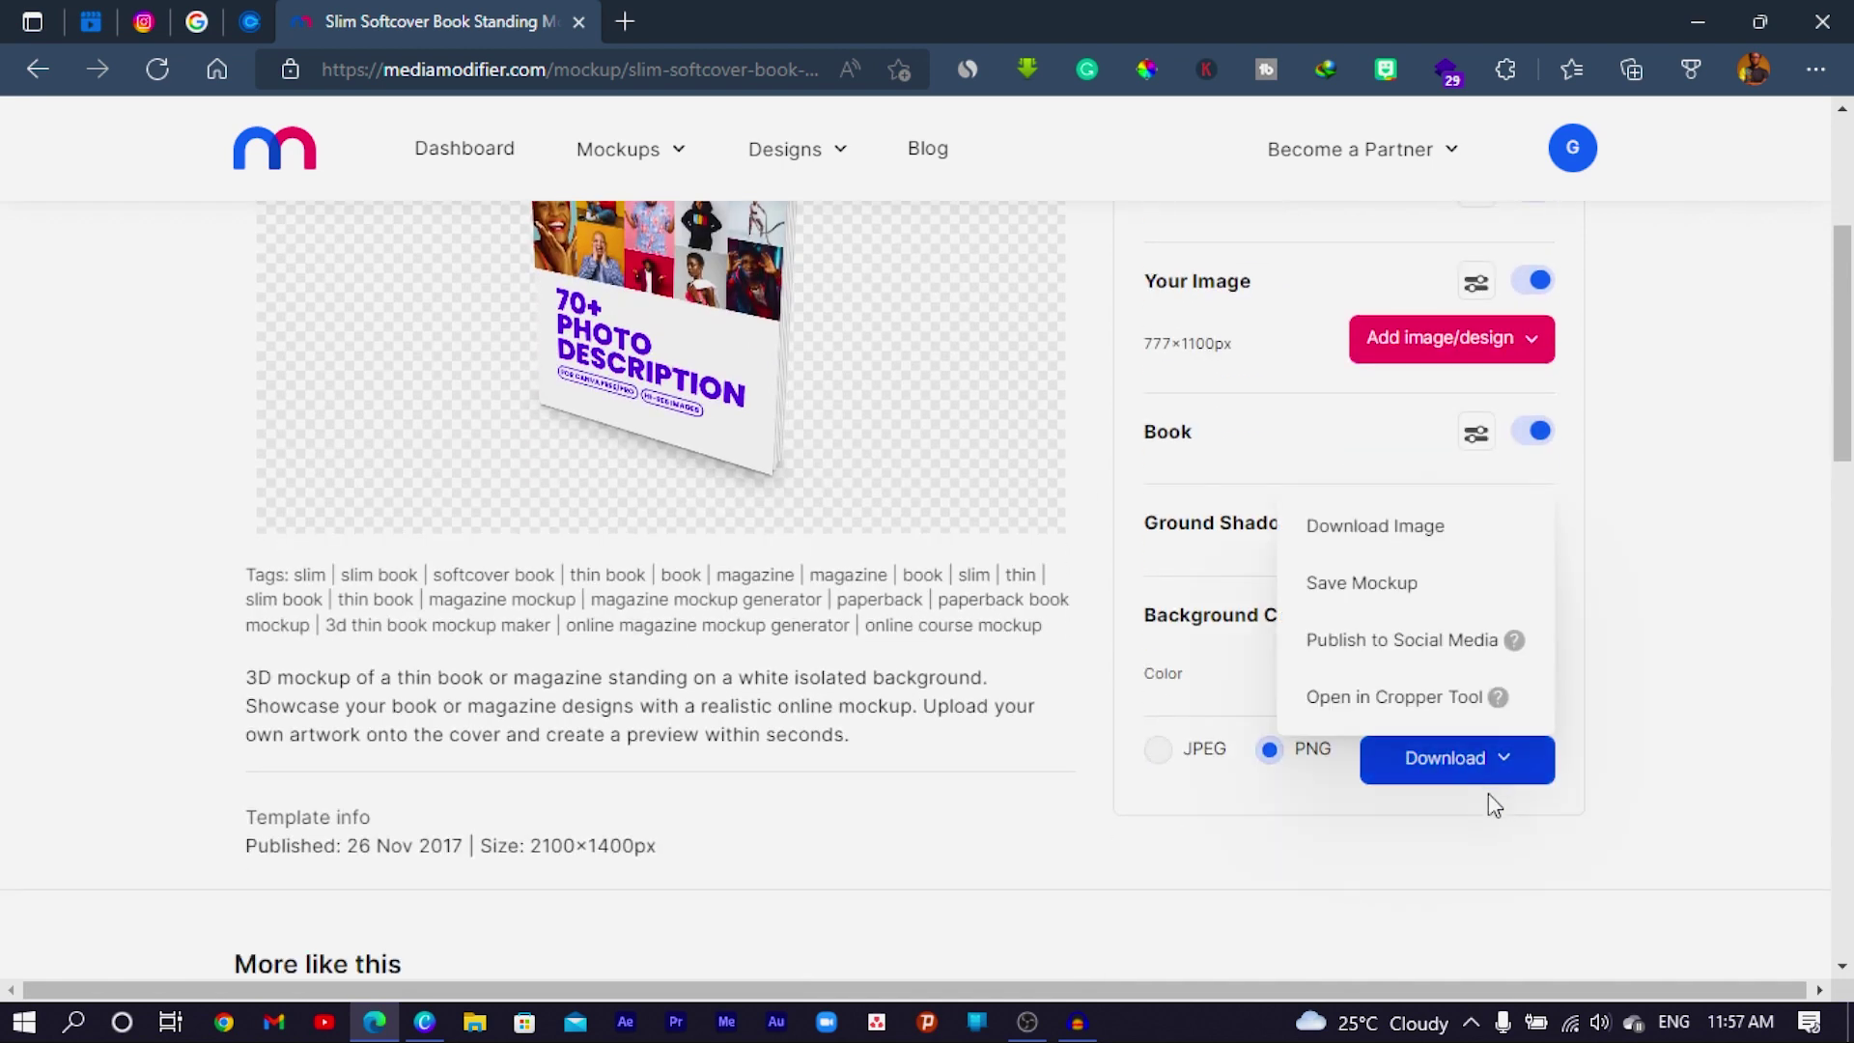
{"action": "left_click", "coordinate": [1386, 526]}
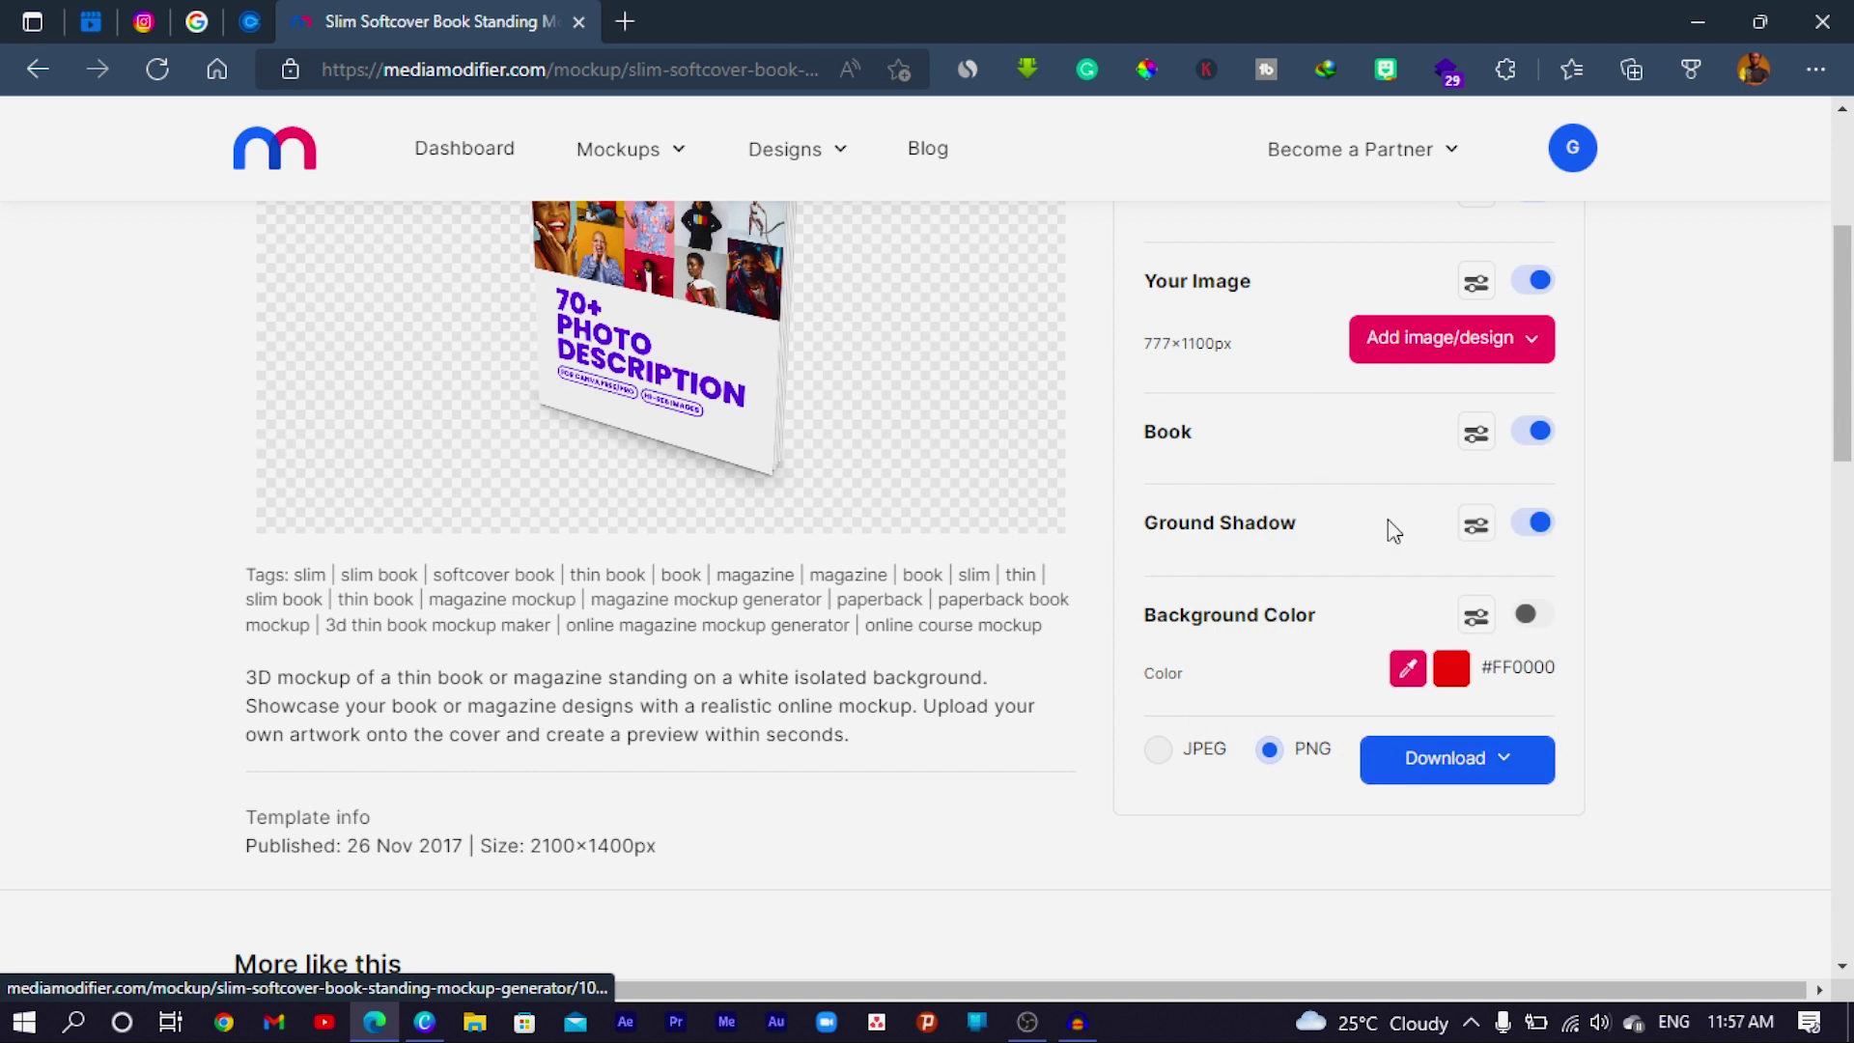
{"action": "left_click", "coordinate": [1481, 776]}
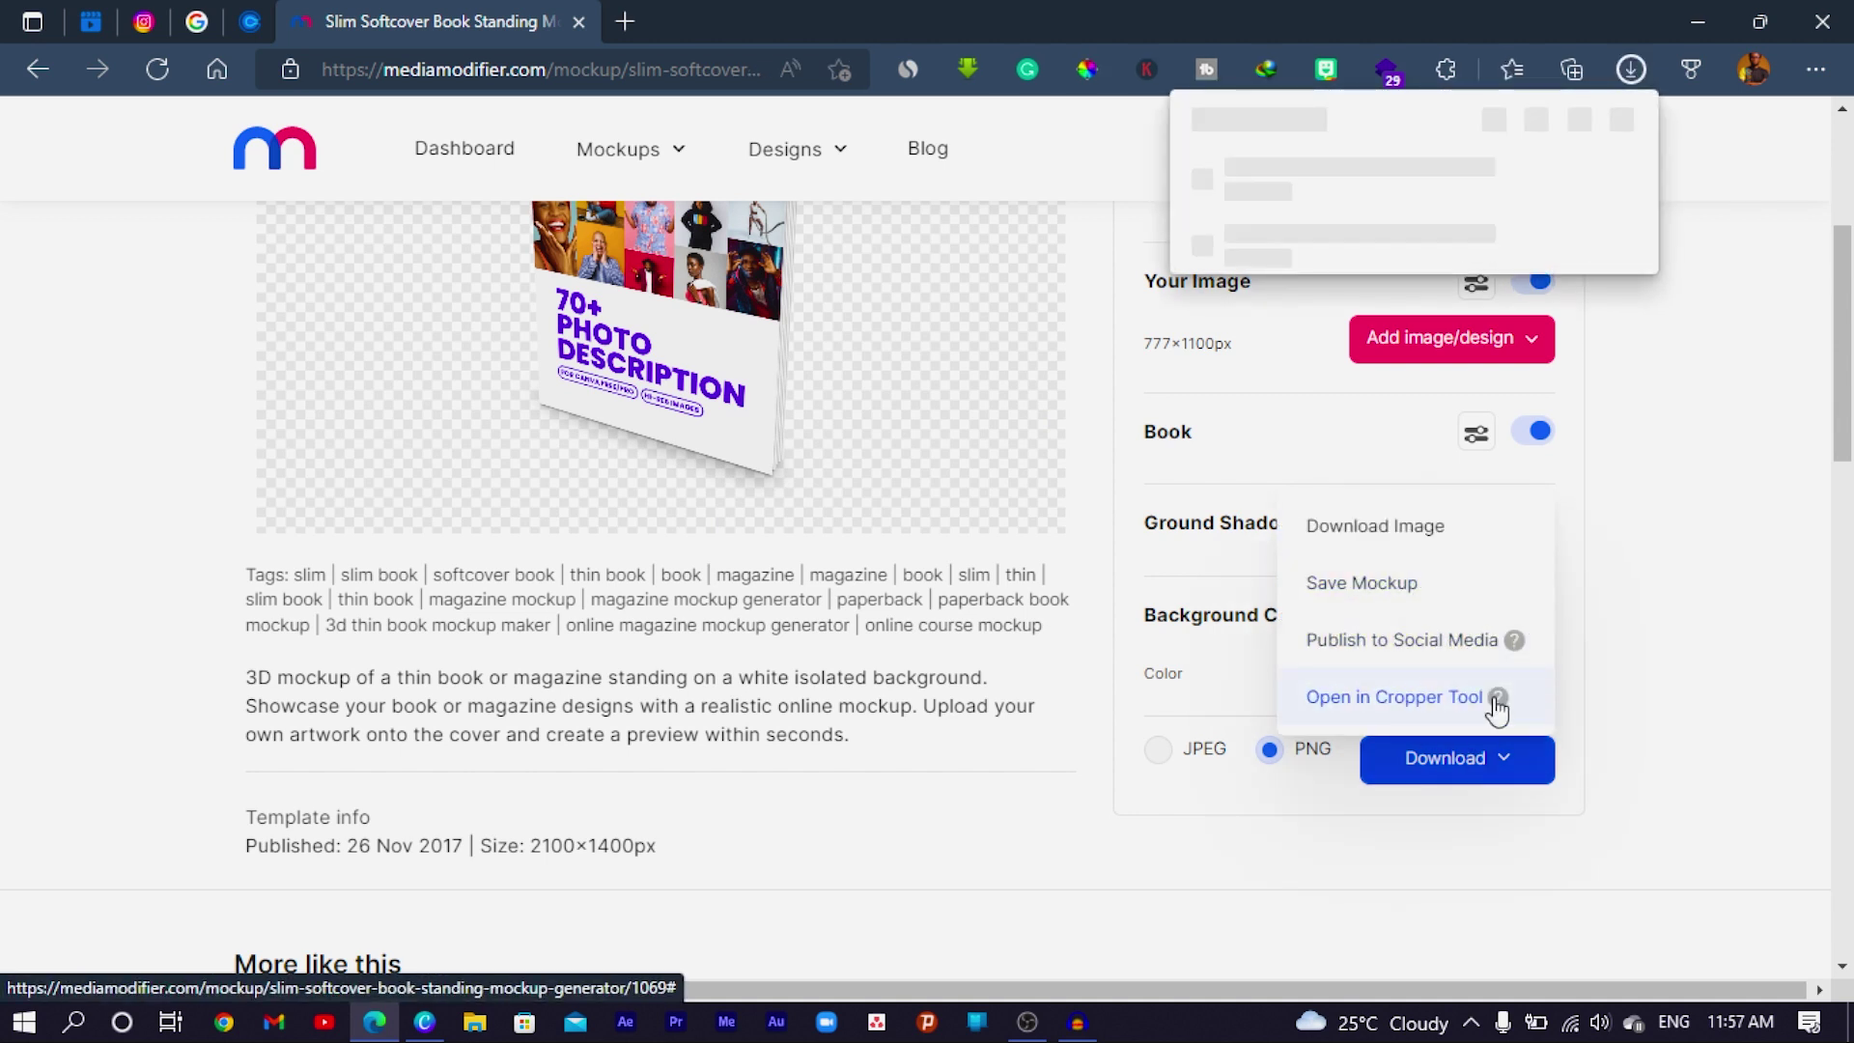
{"action": "left_click", "coordinate": [1708, 598]}
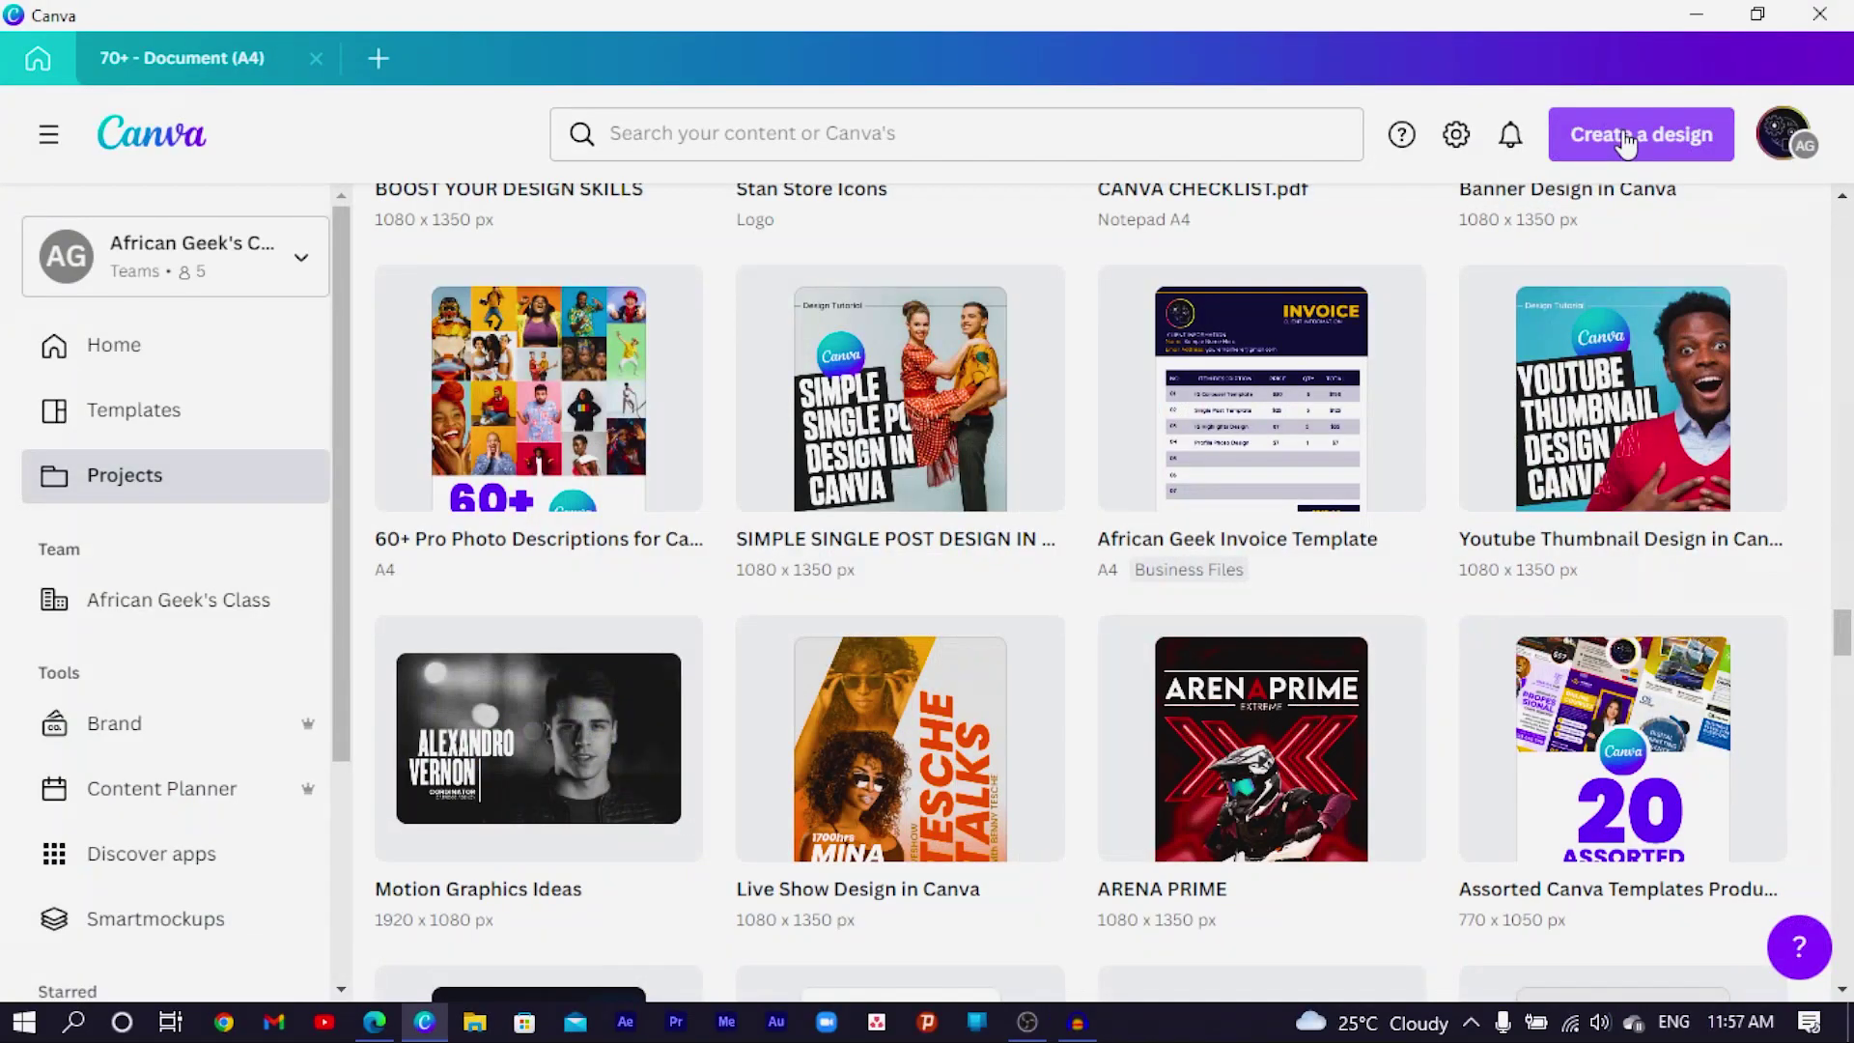
Step: Switch to Canva and create a new Presentation (16:9) design
{"action": "left_click", "coordinate": [1614, 132]}
{"action": "type", "text": "a4"}
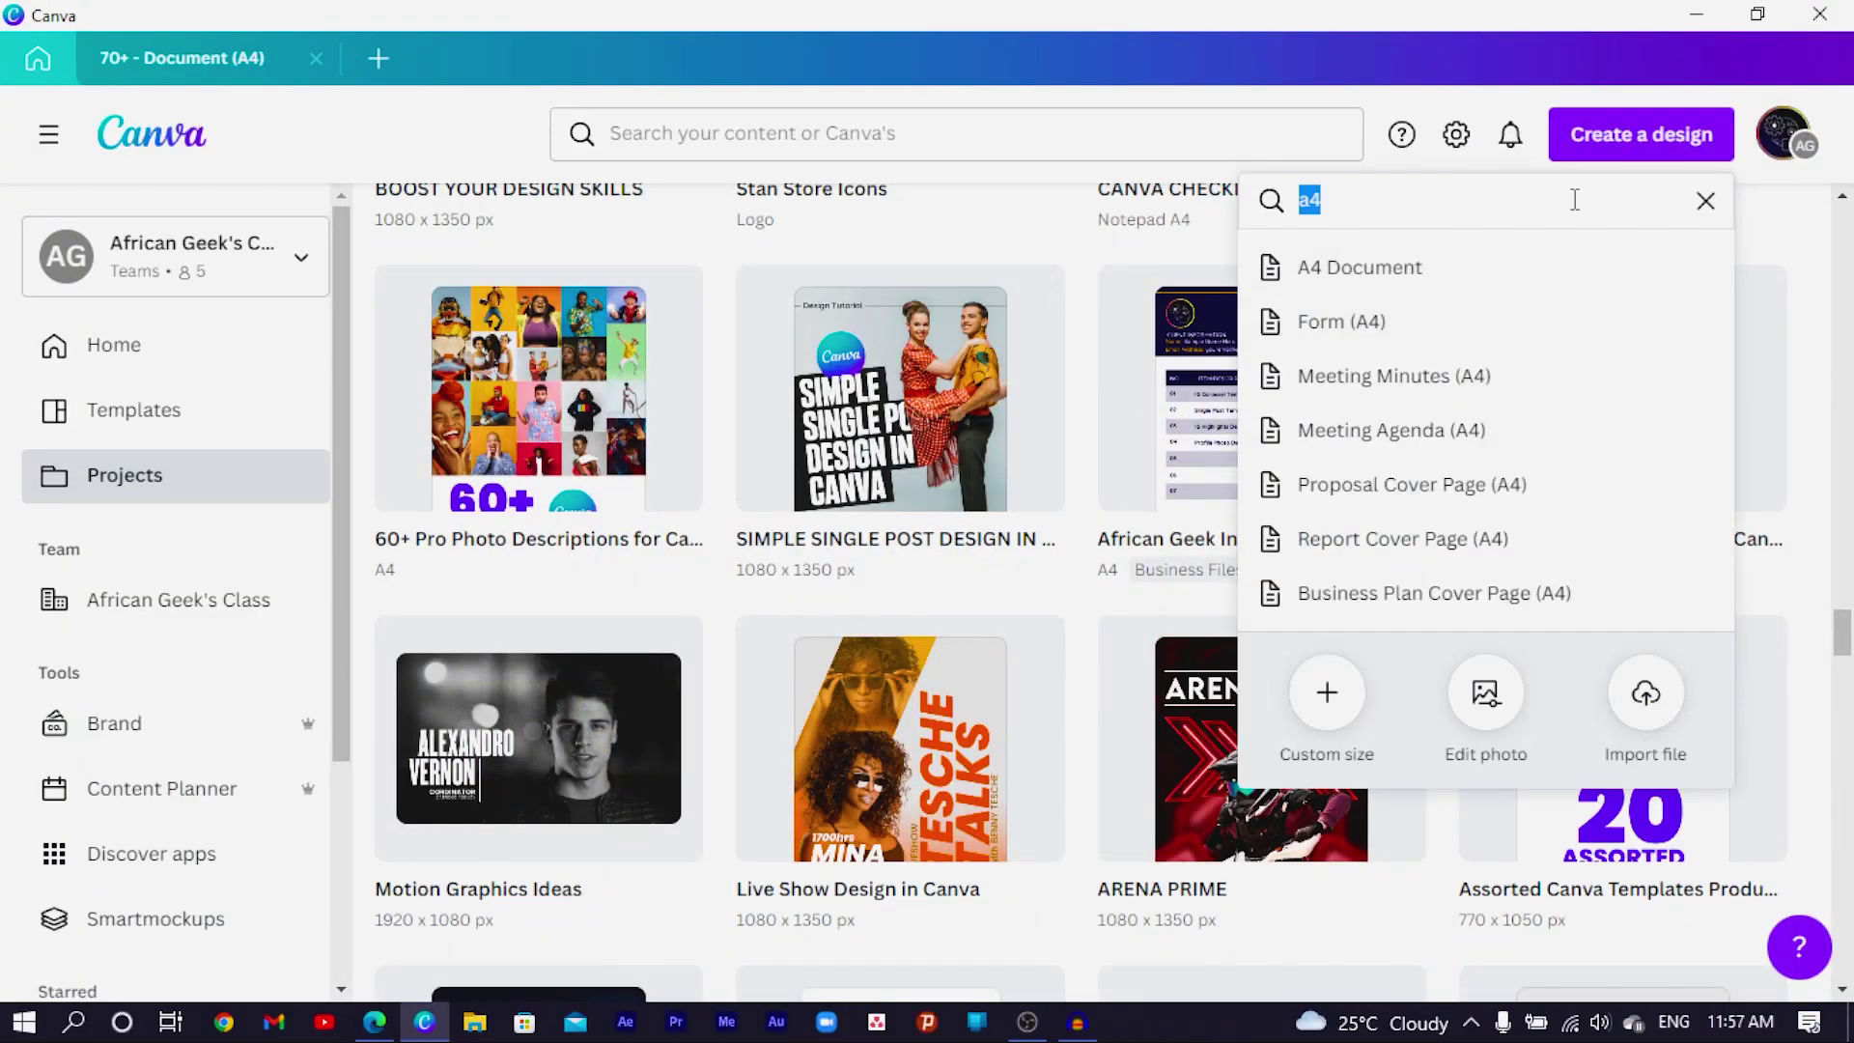
{"action": "left_click", "coordinate": [1705, 201]}
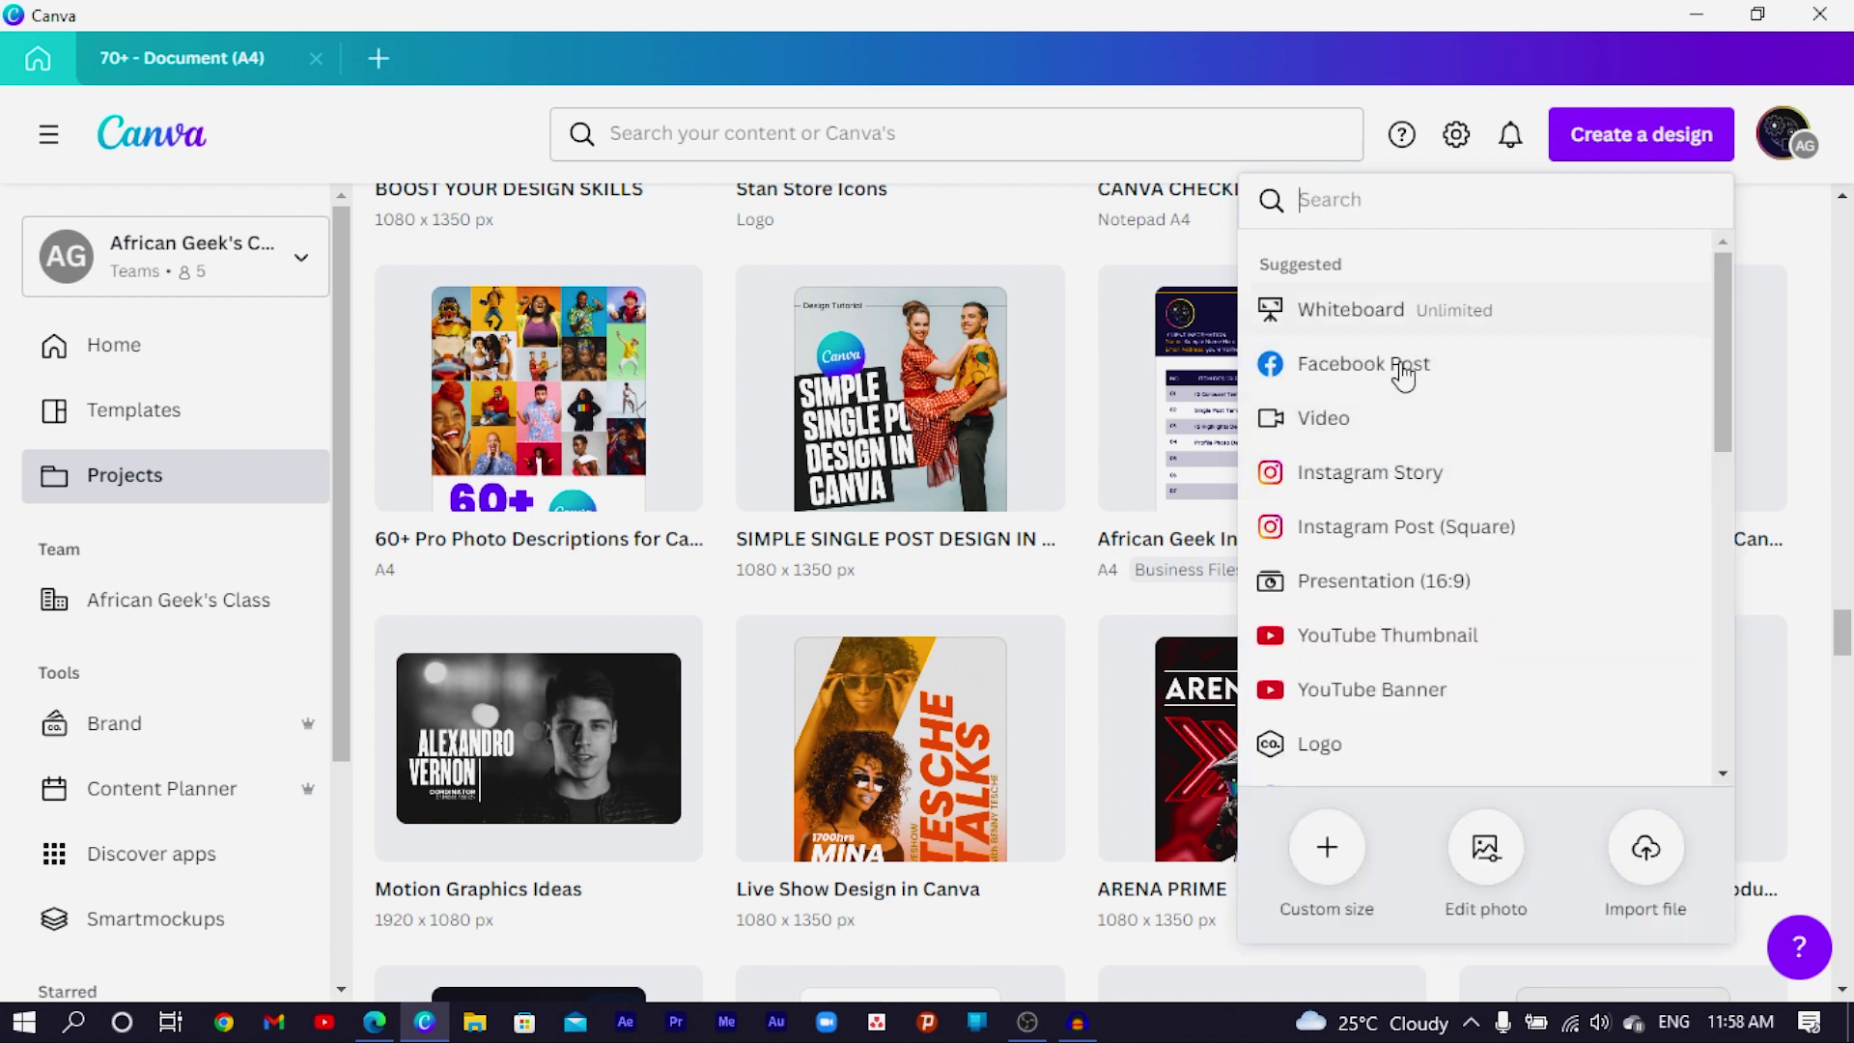
{"action": "left_click", "coordinate": [1362, 584]}
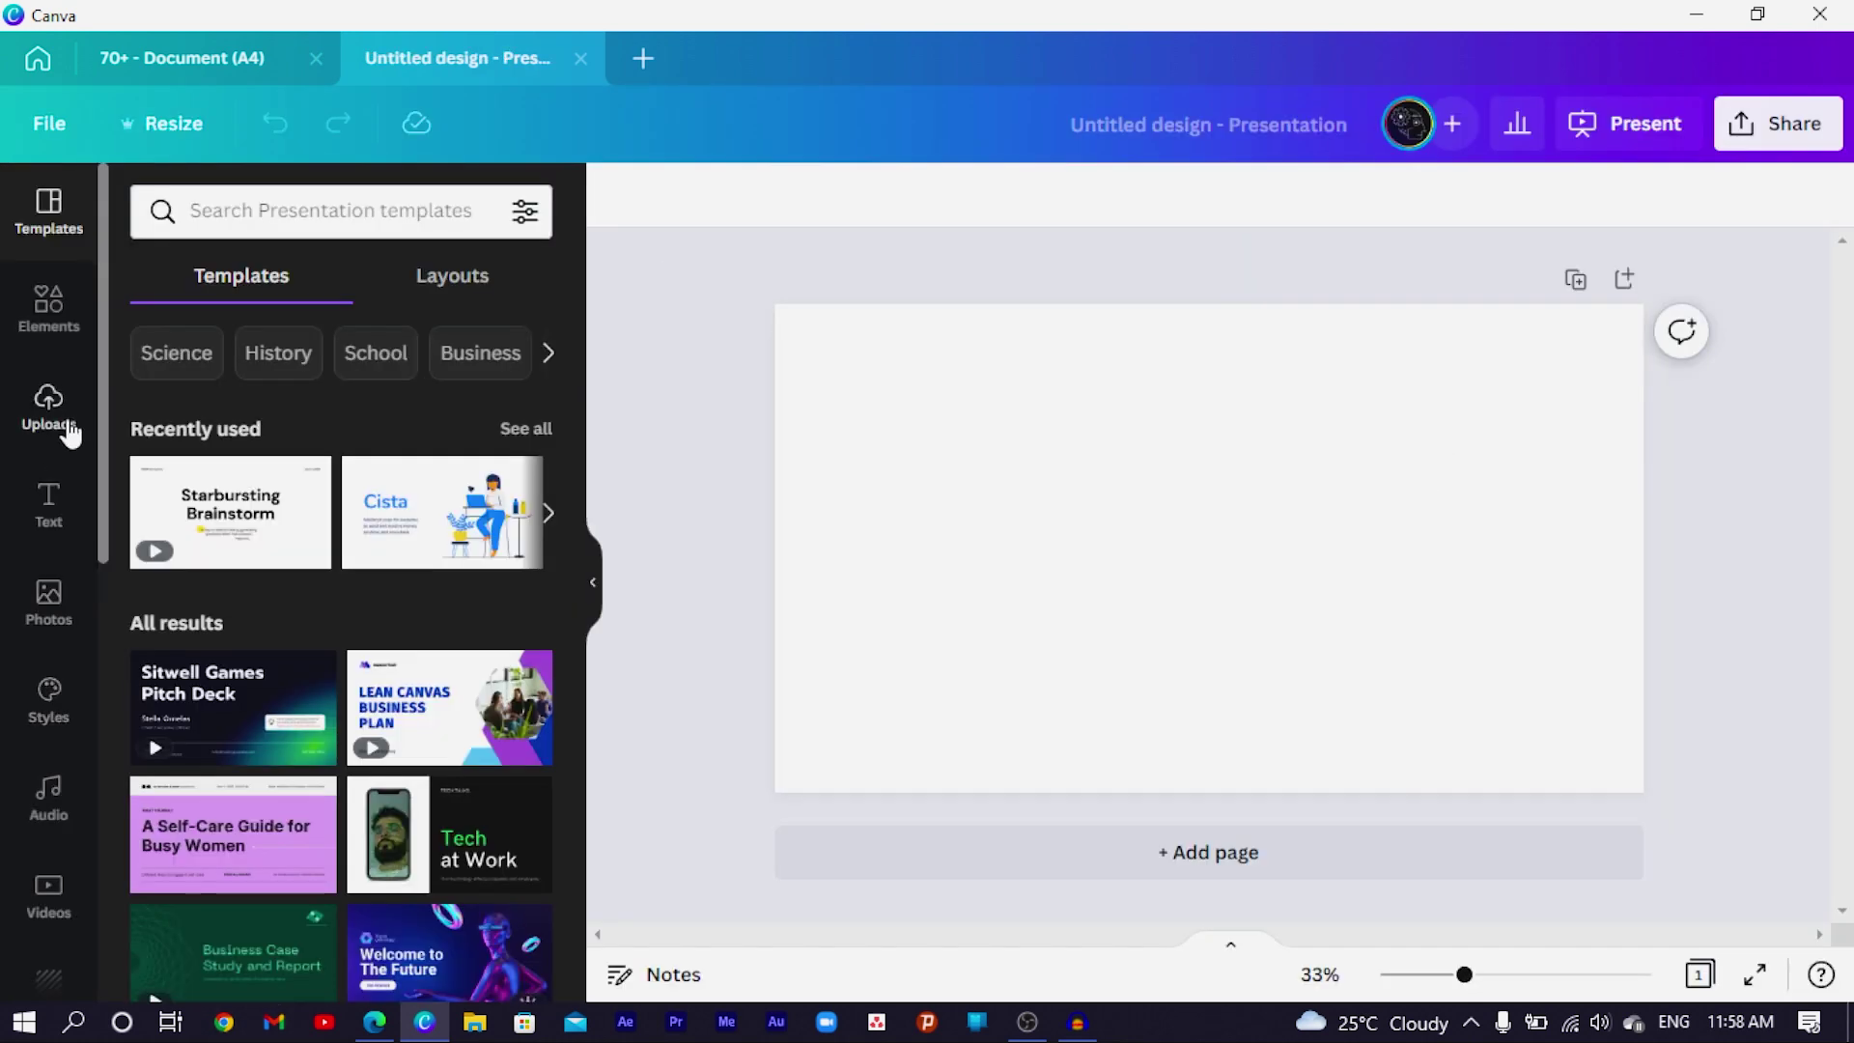
Step: Upload mediamodifier_image (14) from the Downloads folder and place it enlarged on the right half of the page
{"action": "left_click", "coordinate": [70, 435]}
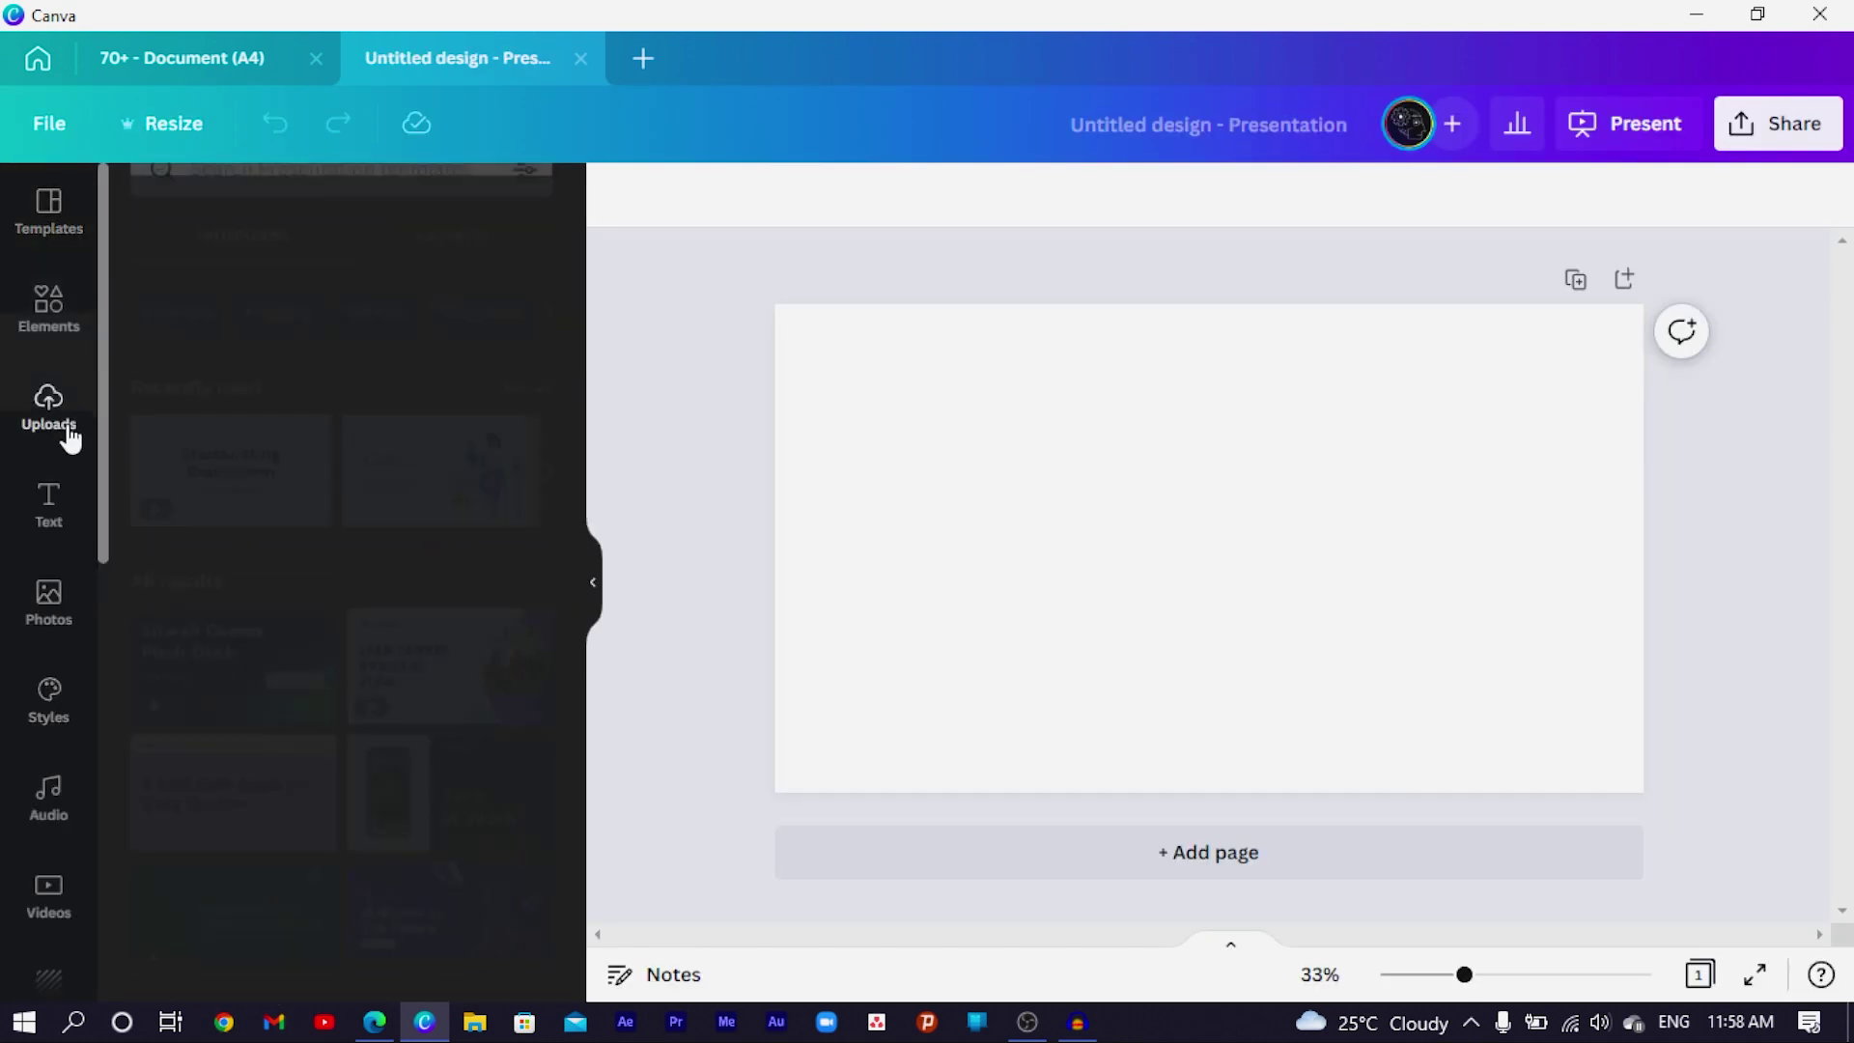
{"action": "left_click", "coordinate": [257, 282]}
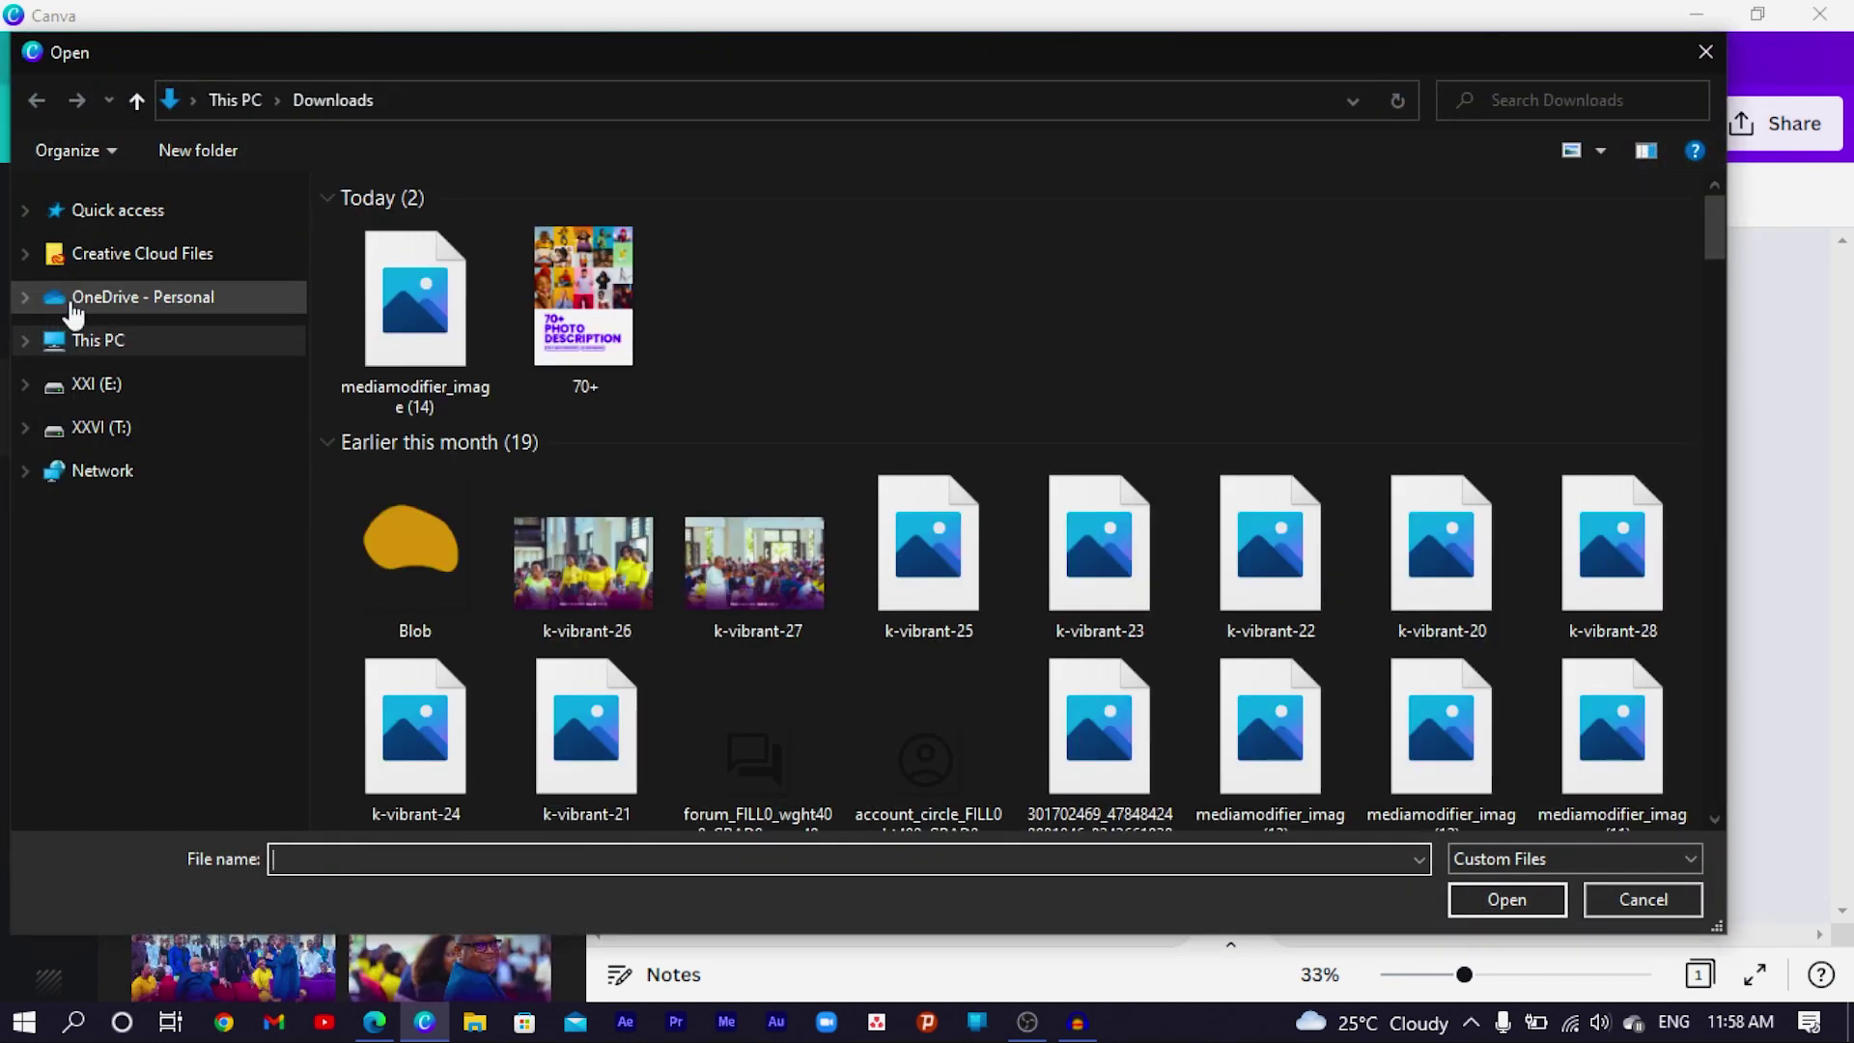
{"action": "double_click", "coordinate": [416, 299]}
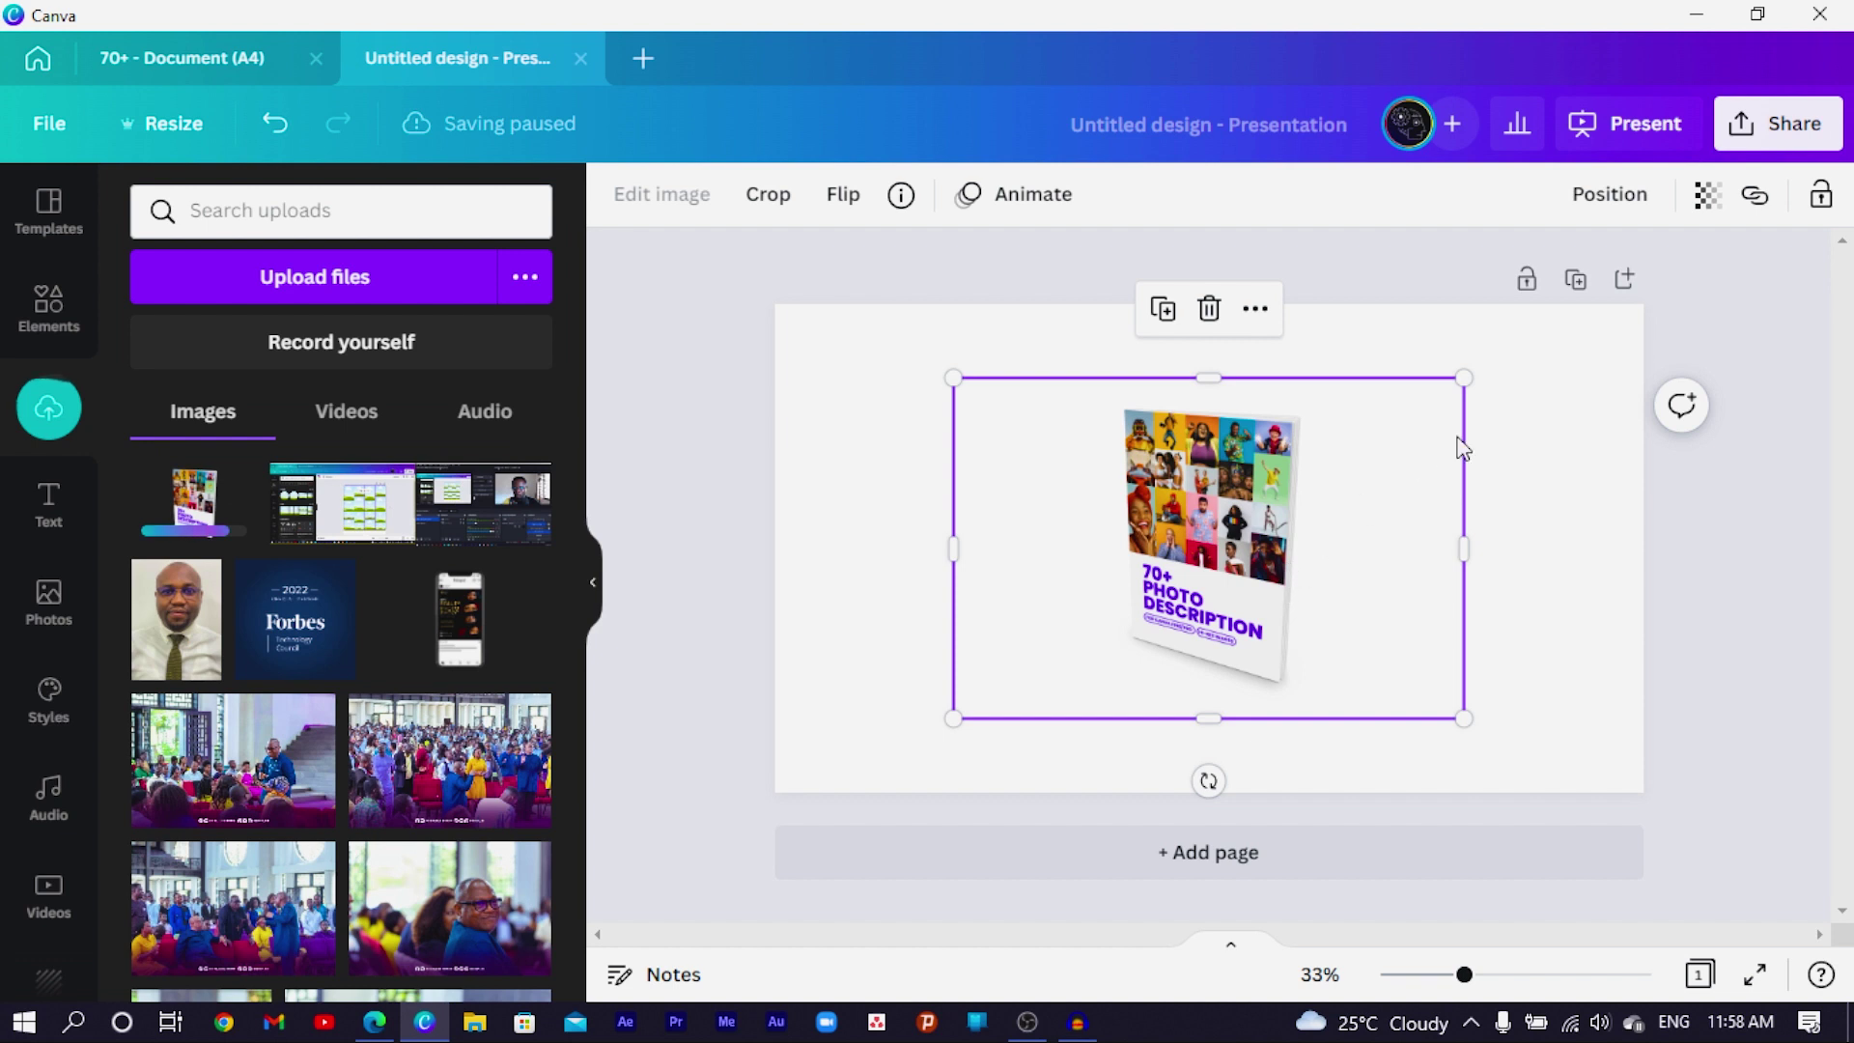
{"action": "left_click_drag", "start_coordinate": [1463, 377], "coordinate": [1700, 212]}
{"action": "left_click_drag", "start_coordinate": [1410, 414], "coordinate": [1498, 509]}
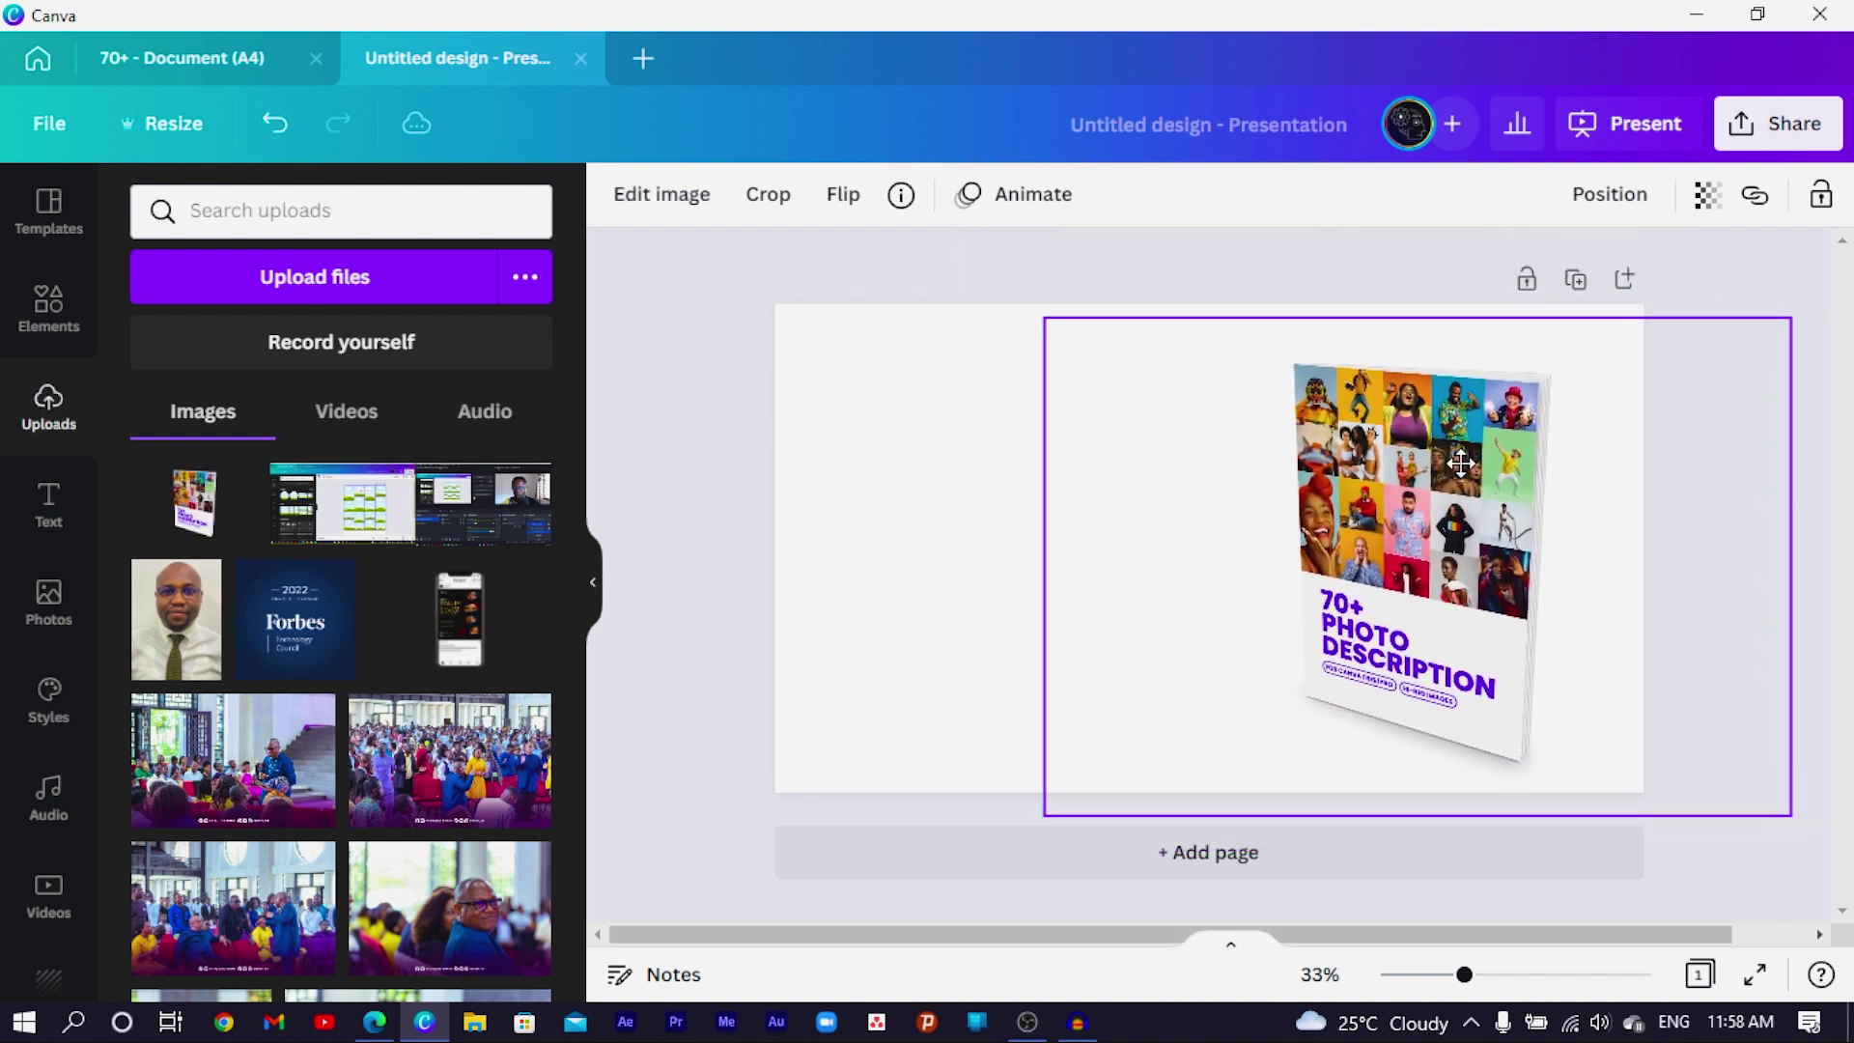
Step: Set the page background to the light purple #E4D6FF
{"action": "left_click", "coordinate": [888, 517]}
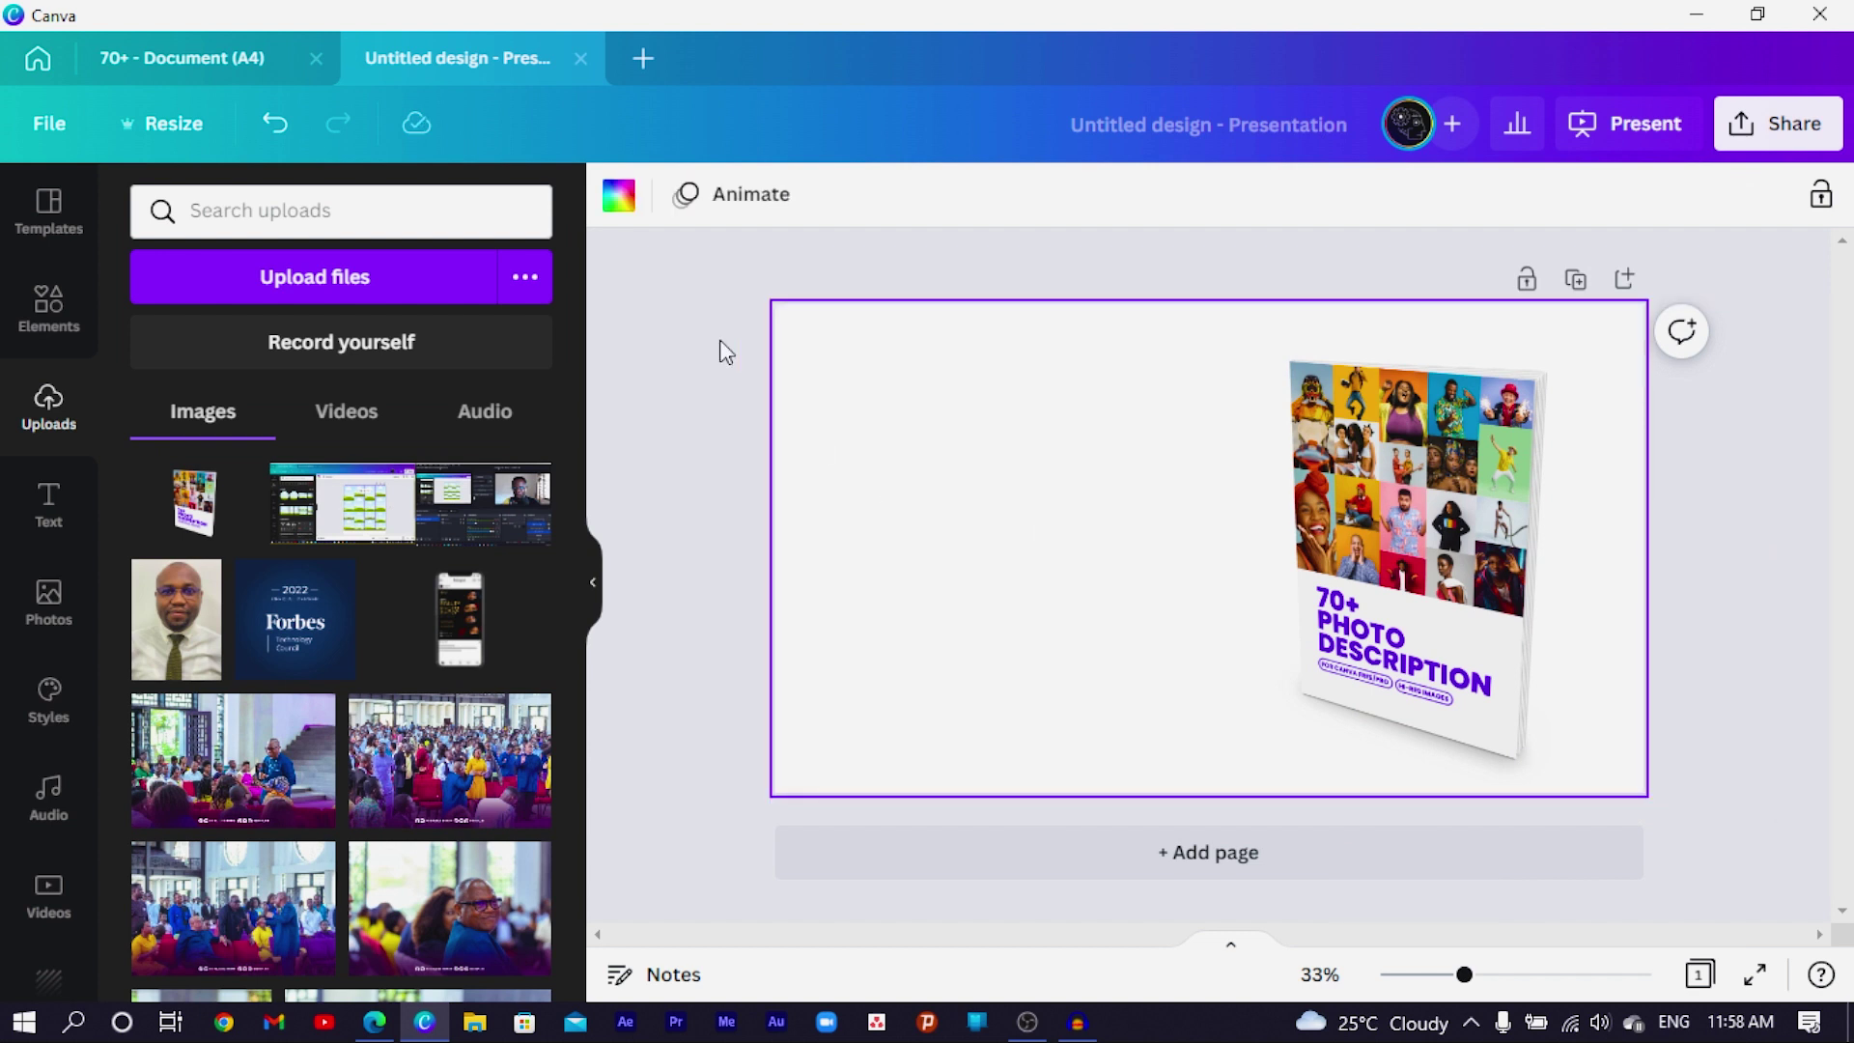
{"action": "left_click", "coordinate": [620, 196]}
{"action": "left_click", "coordinate": [540, 903]}
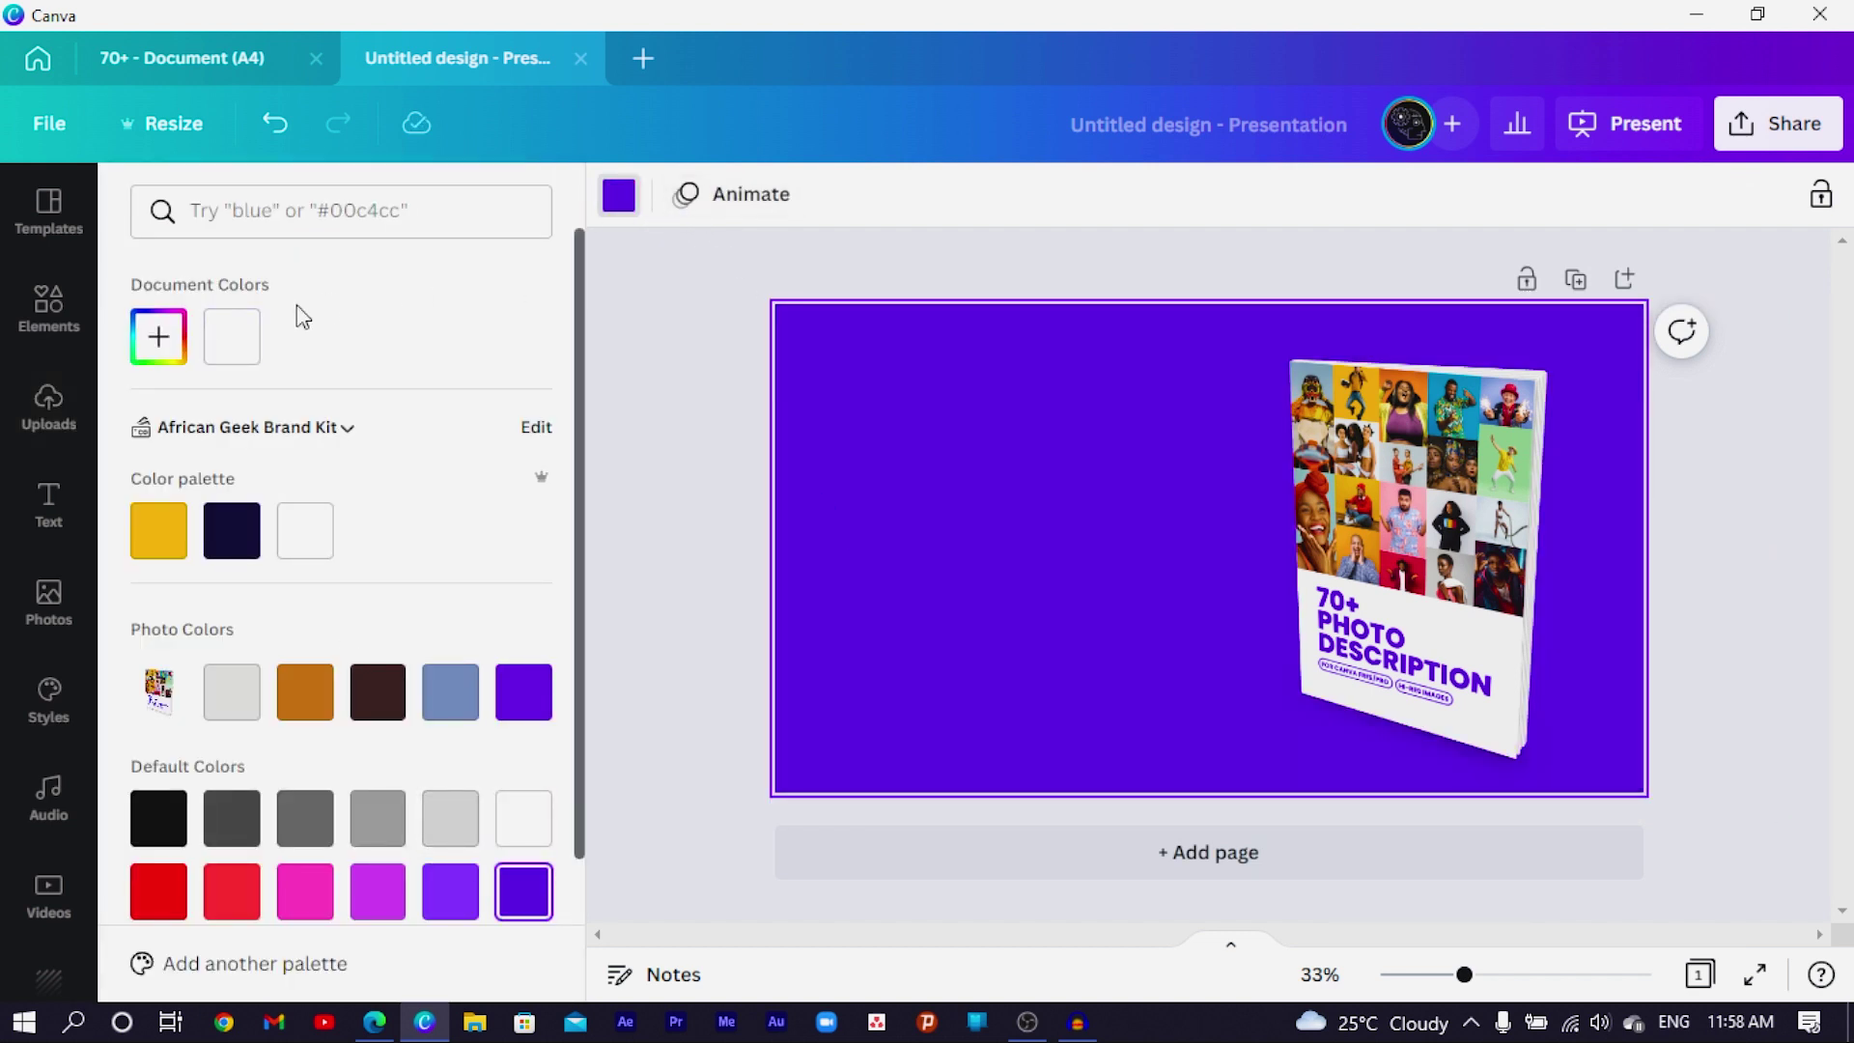
{"action": "left_click", "coordinate": [144, 357]}
{"action": "left_click_drag", "start_coordinate": [478, 413], "coordinate": [209, 386]}
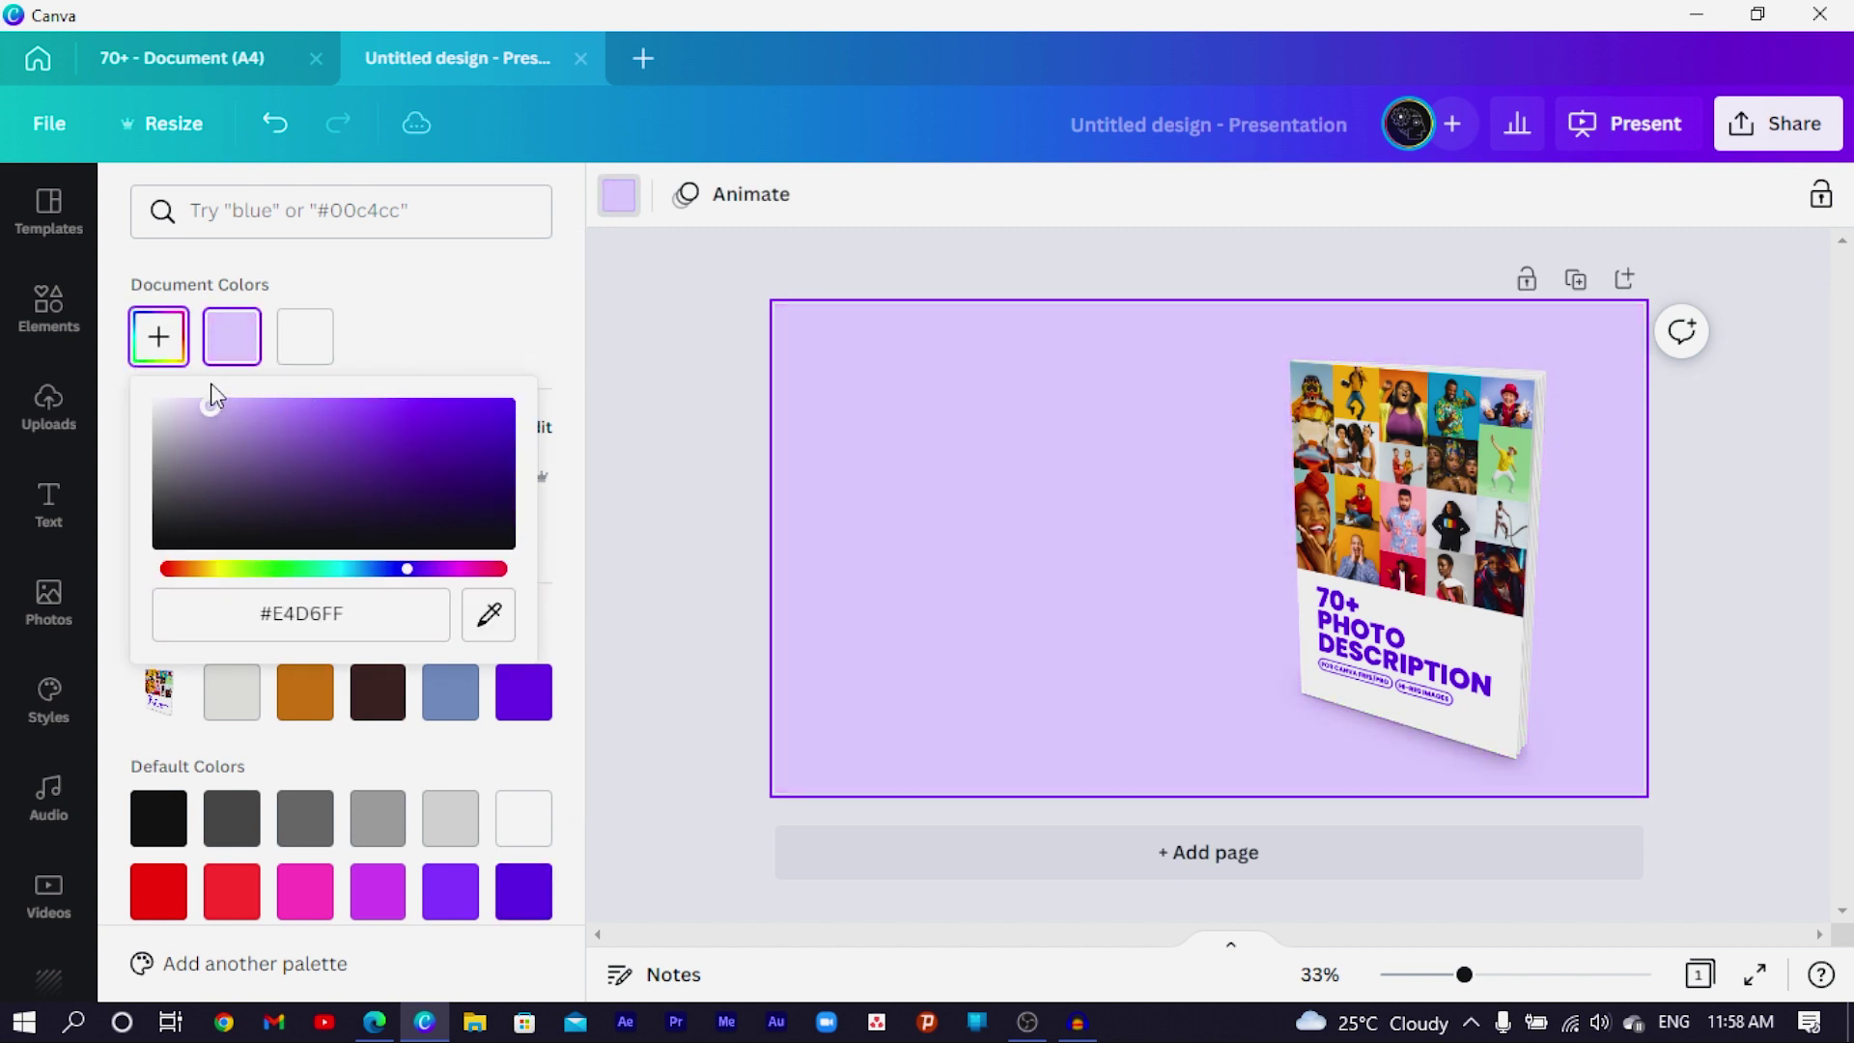
Step: Enlarge the book mockup slightly further and crop away the empty area to its left
{"action": "left_click", "coordinate": [1428, 531]}
{"action": "left_click_drag", "start_coordinate": [1038, 316], "coordinate": [973, 269]}
{"action": "mouse_move", "coordinate": [1381, 481]}
{"action": "left_mouse_down"}
{"action": "mouse_move", "coordinate": [1422, 514]}
{"action": "mouse_move", "coordinate": [1405, 488]}
{"action": "left_mouse_up"}
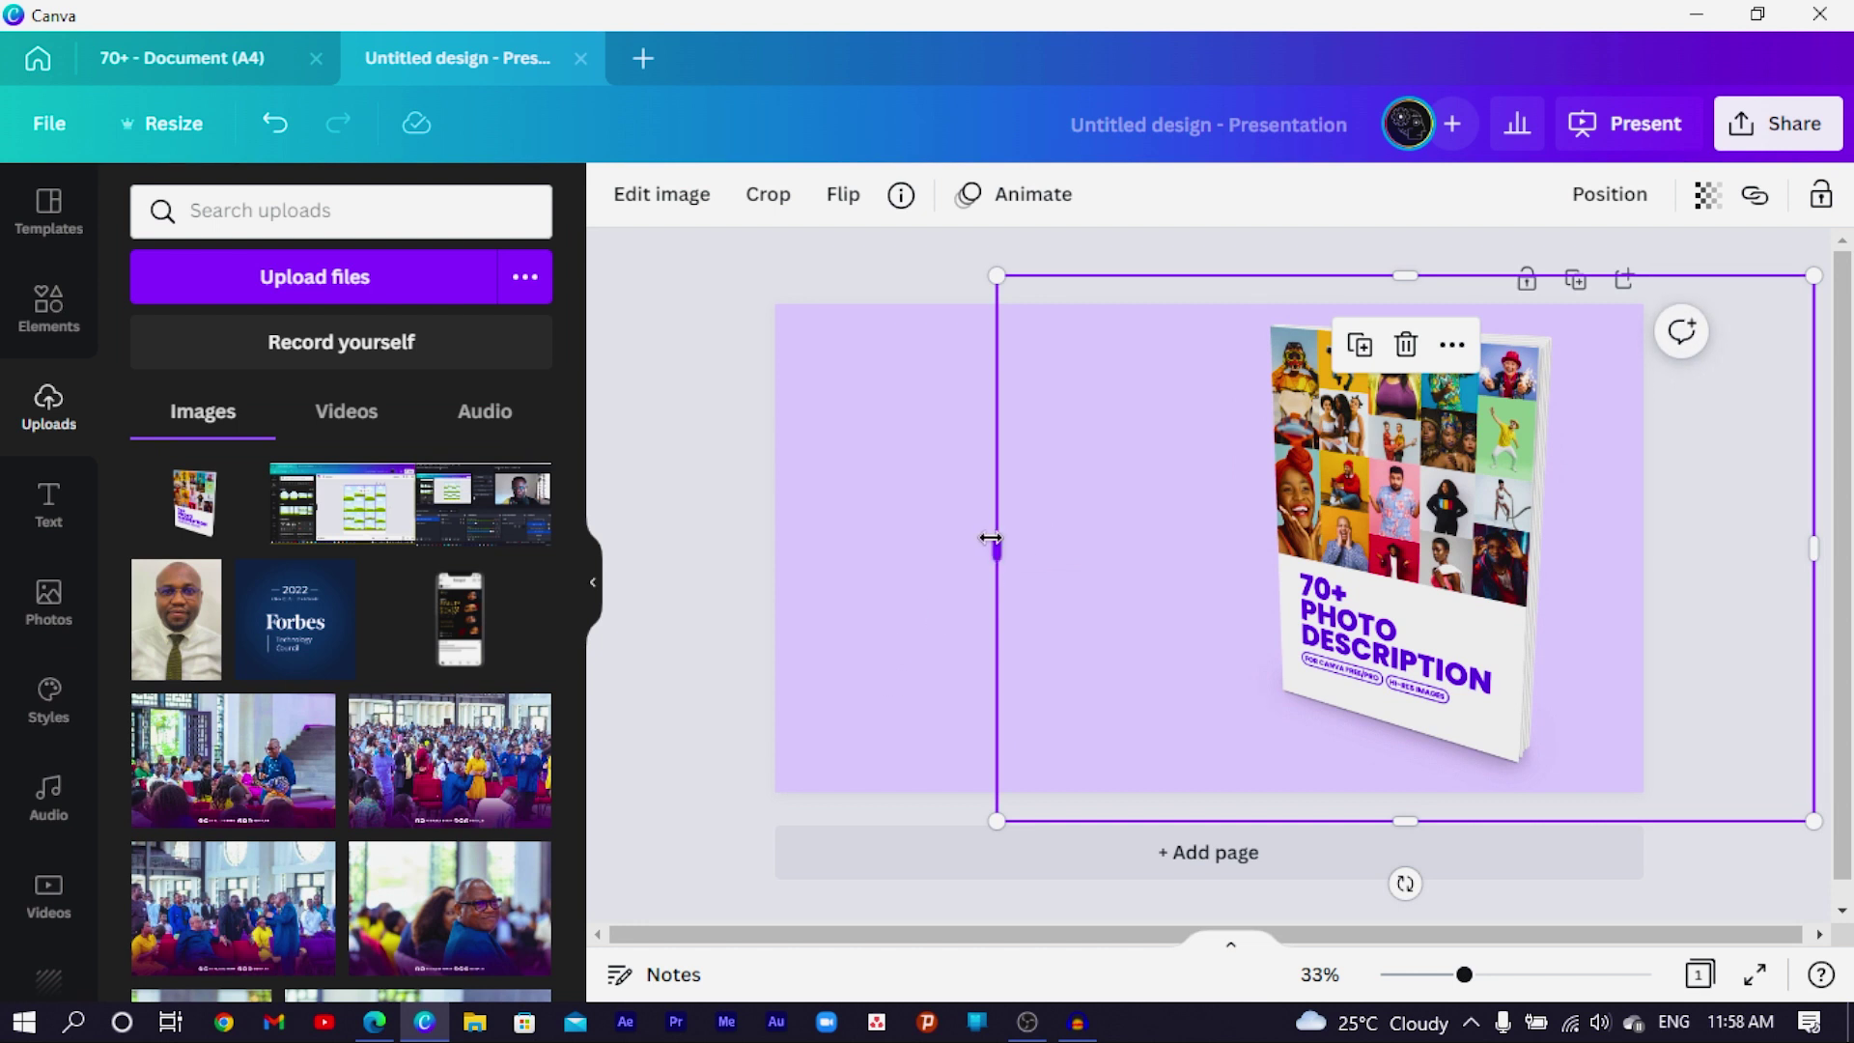
{"action": "left_click_drag", "start_coordinate": [991, 538], "coordinate": [1217, 605]}
Step: Add the text "FIND PRO IMAGES LIKE A" left of the book, left-aligned on two lines at size 74.5
{"action": "left_click", "coordinate": [982, 601]}
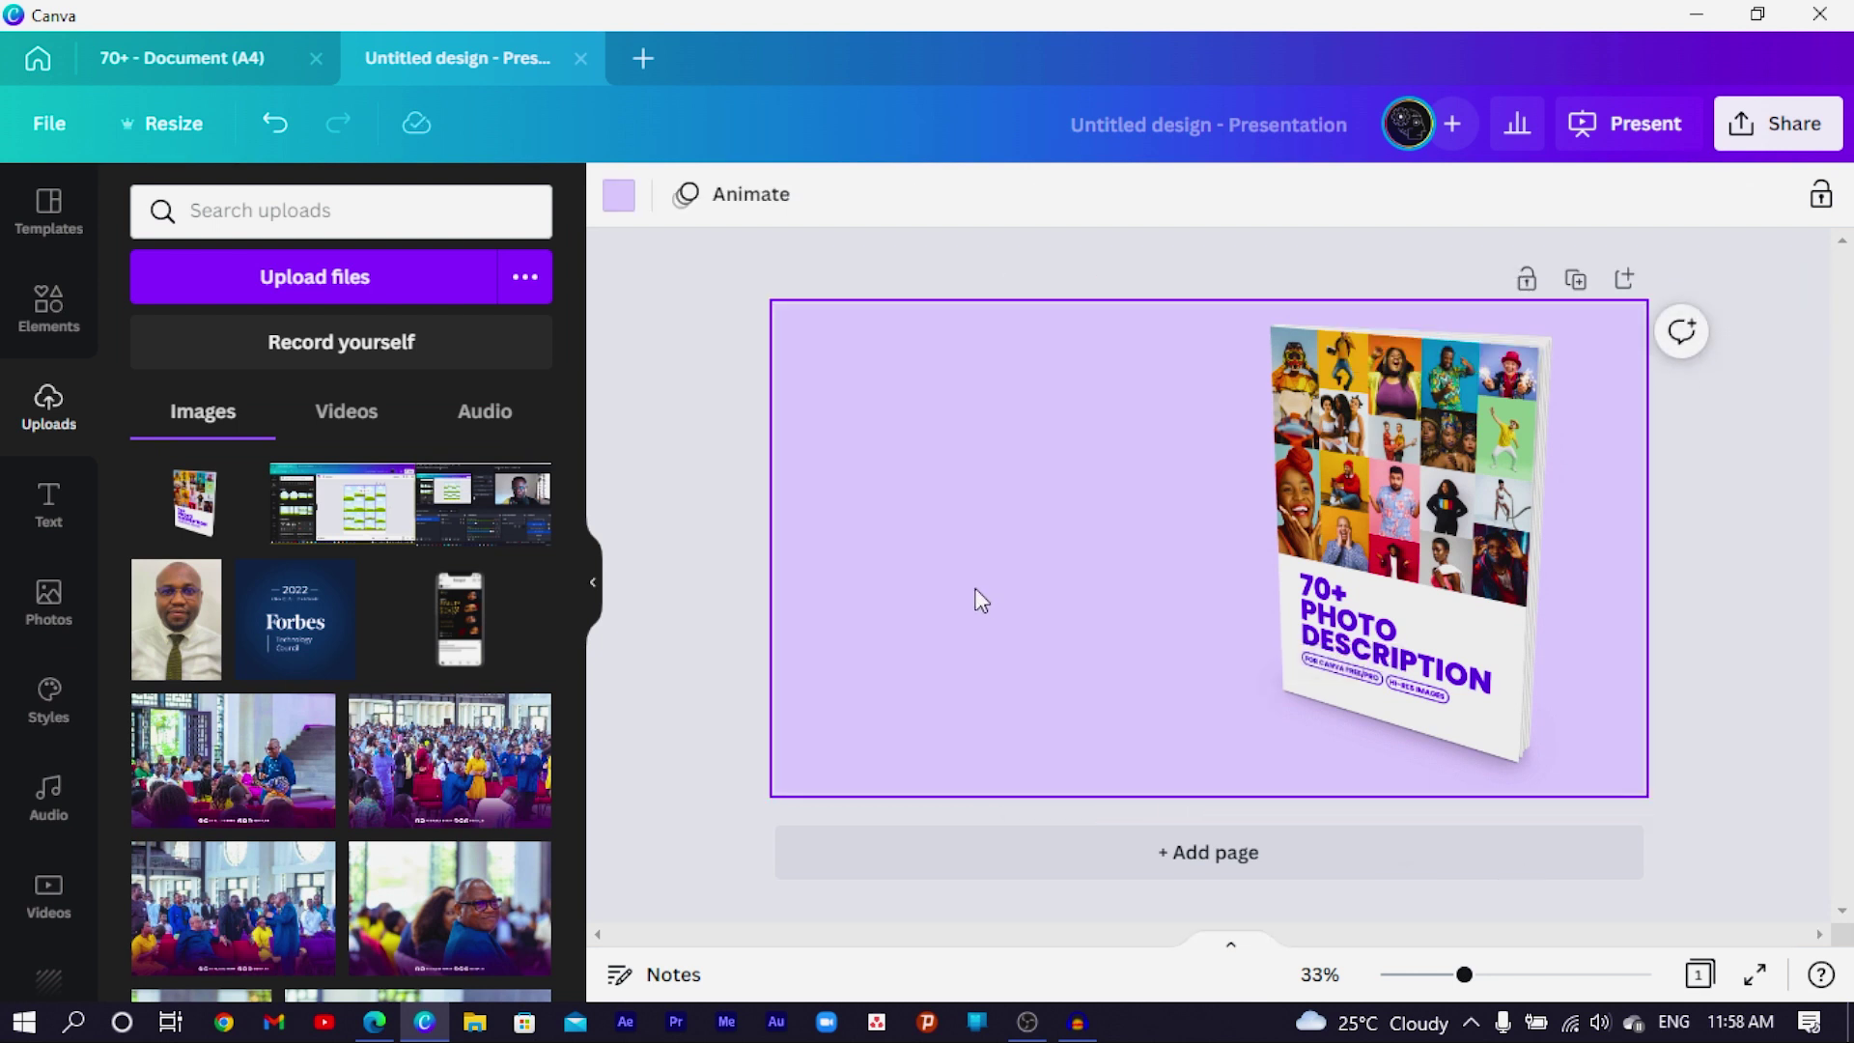
{"action": "key", "text": "t"}
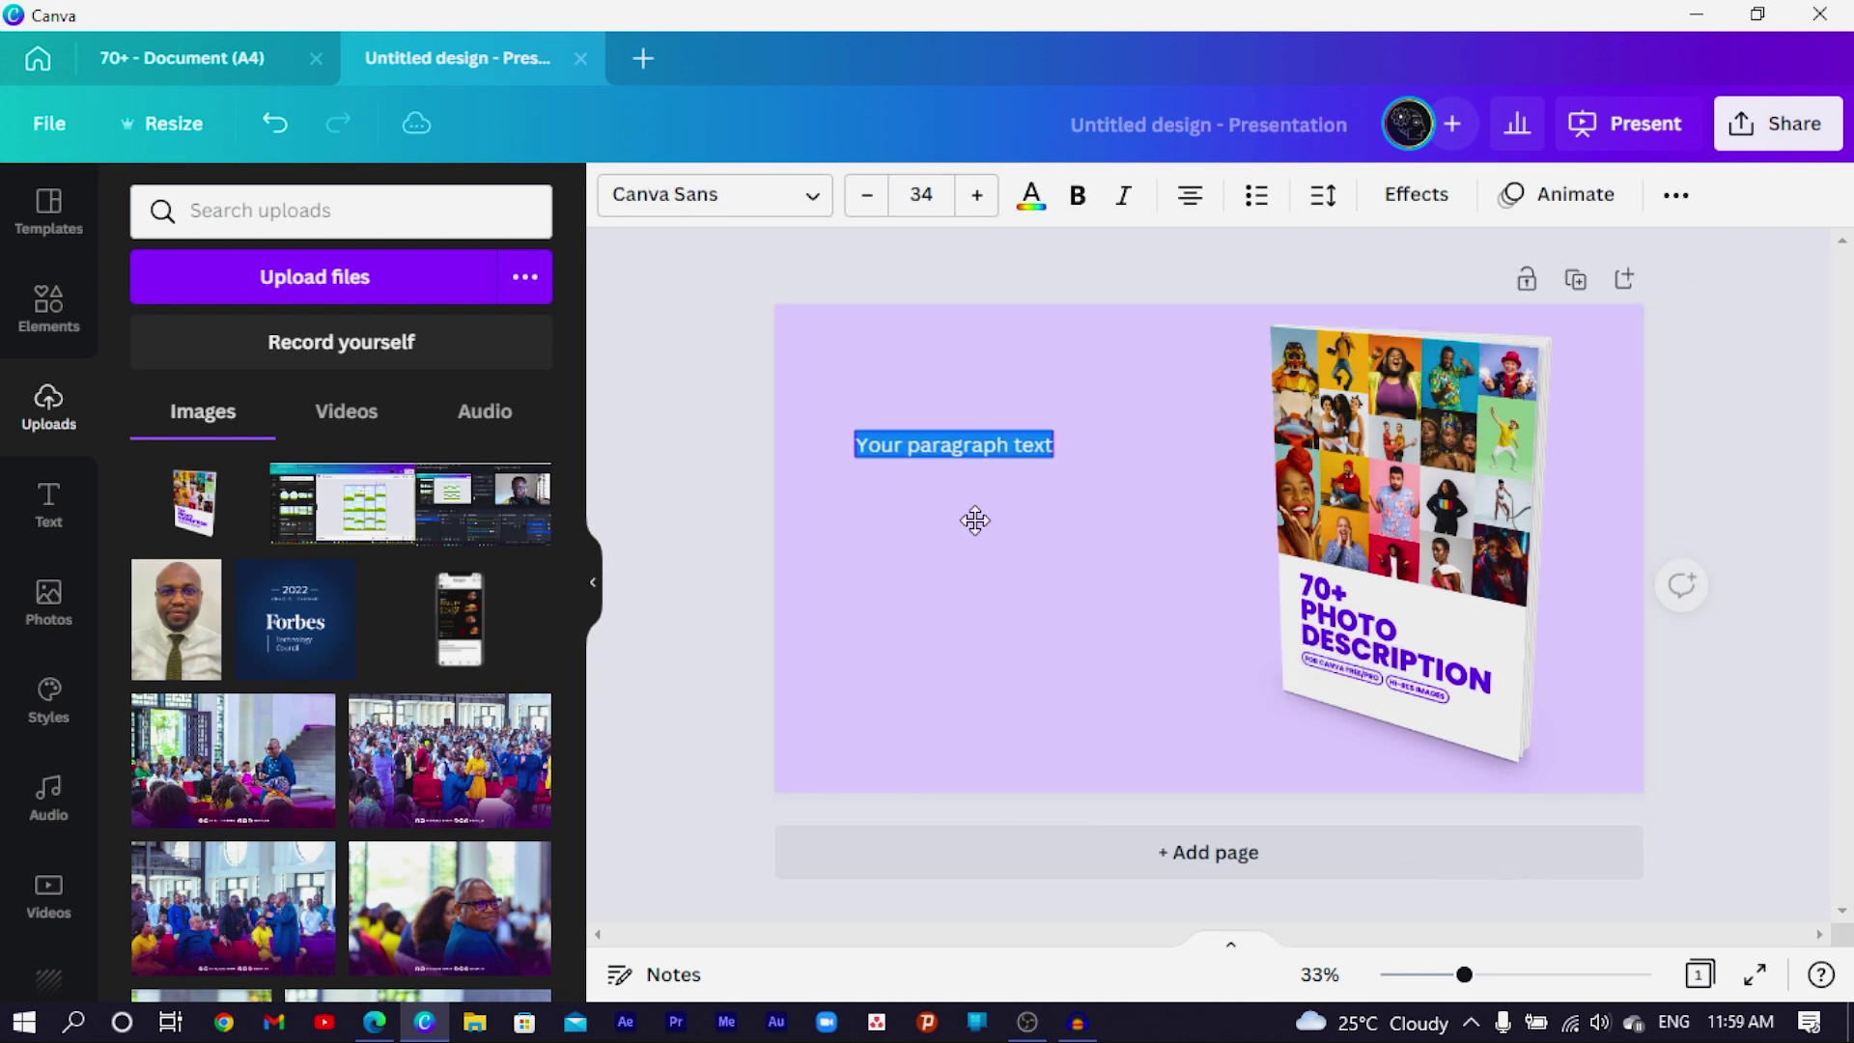
{"action": "type", "text": "FIND PRO IMAGES LIKE A"}
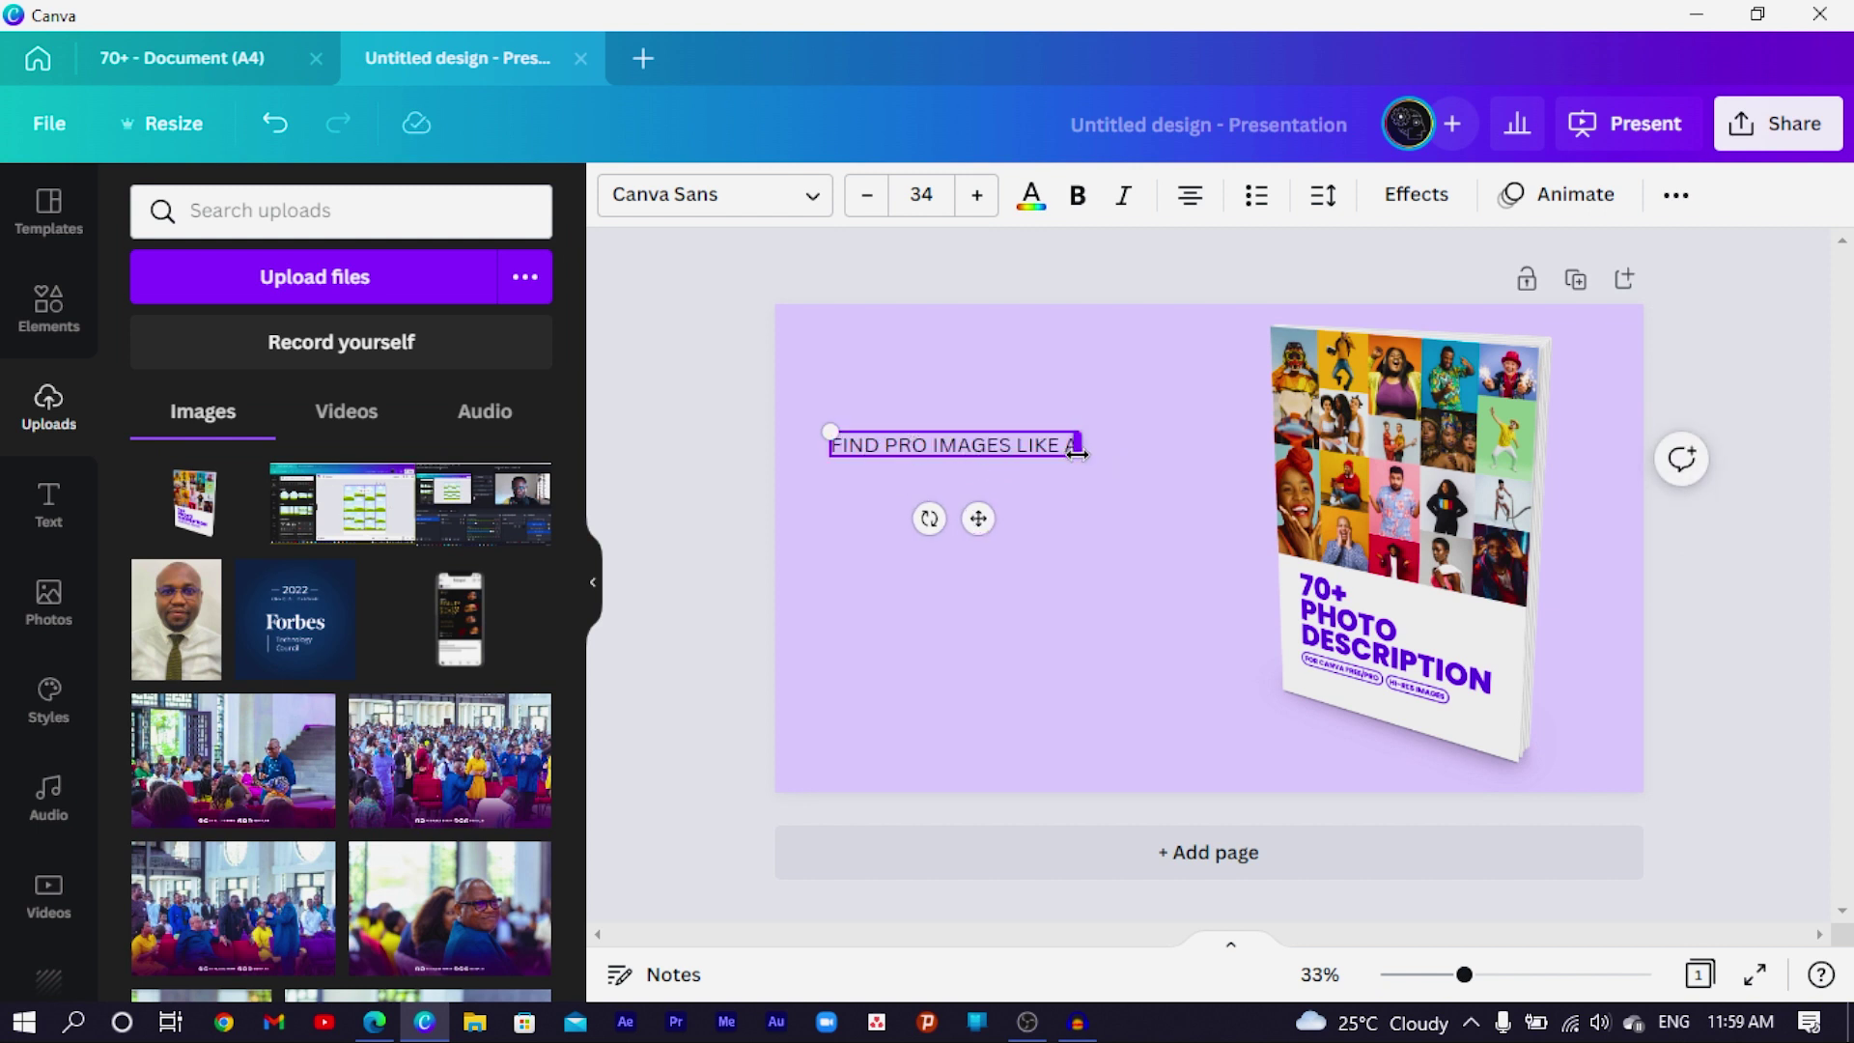
{"action": "left_click_drag", "start_coordinate": [1079, 458], "coordinate": [1175, 491]}
{"action": "left_click", "coordinate": [1196, 205]}
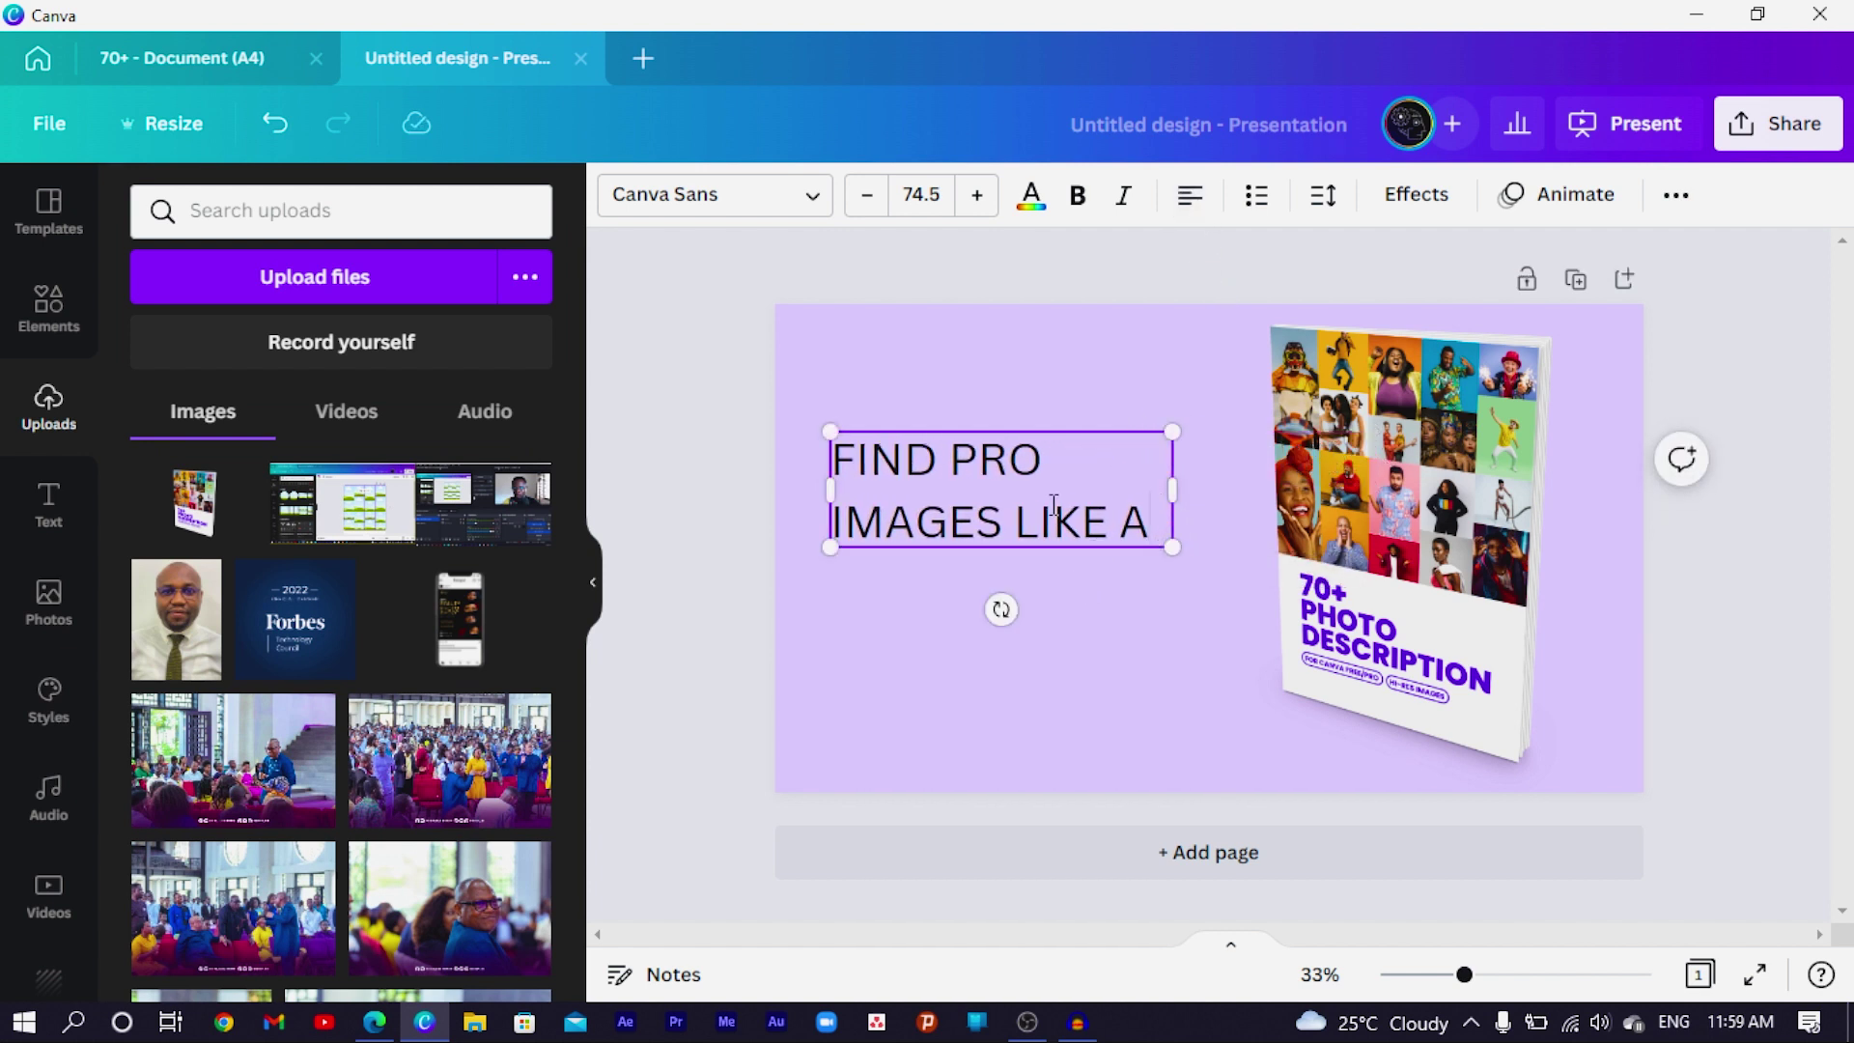
Step: Tighten the line spacing of the whole heading text
{"action": "key", "text": "ctrl+a"}
{"action": "left_click", "coordinate": [1323, 203]}
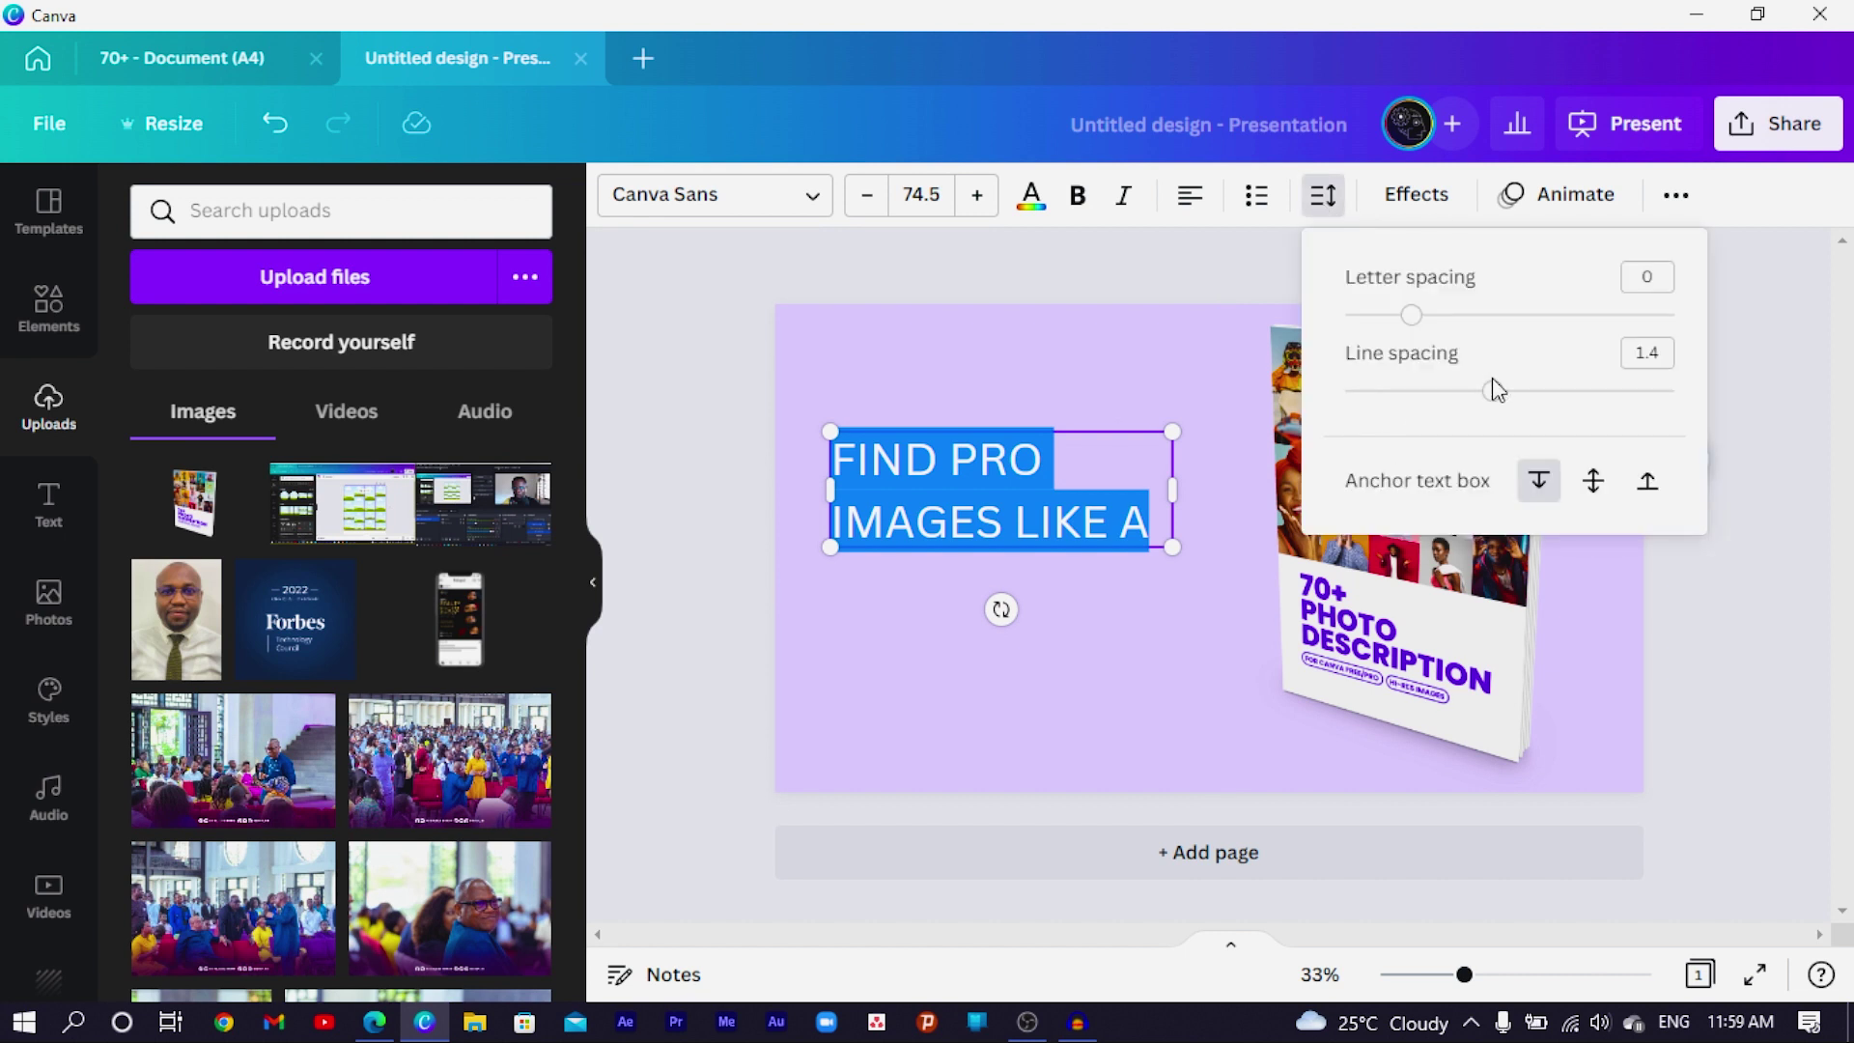
{"action": "left_click_drag", "start_coordinate": [1486, 394], "coordinate": [1416, 405]}
Step: Change the heading's font to Poppins and enlarge it to size 95
{"action": "left_click", "coordinate": [645, 205]}
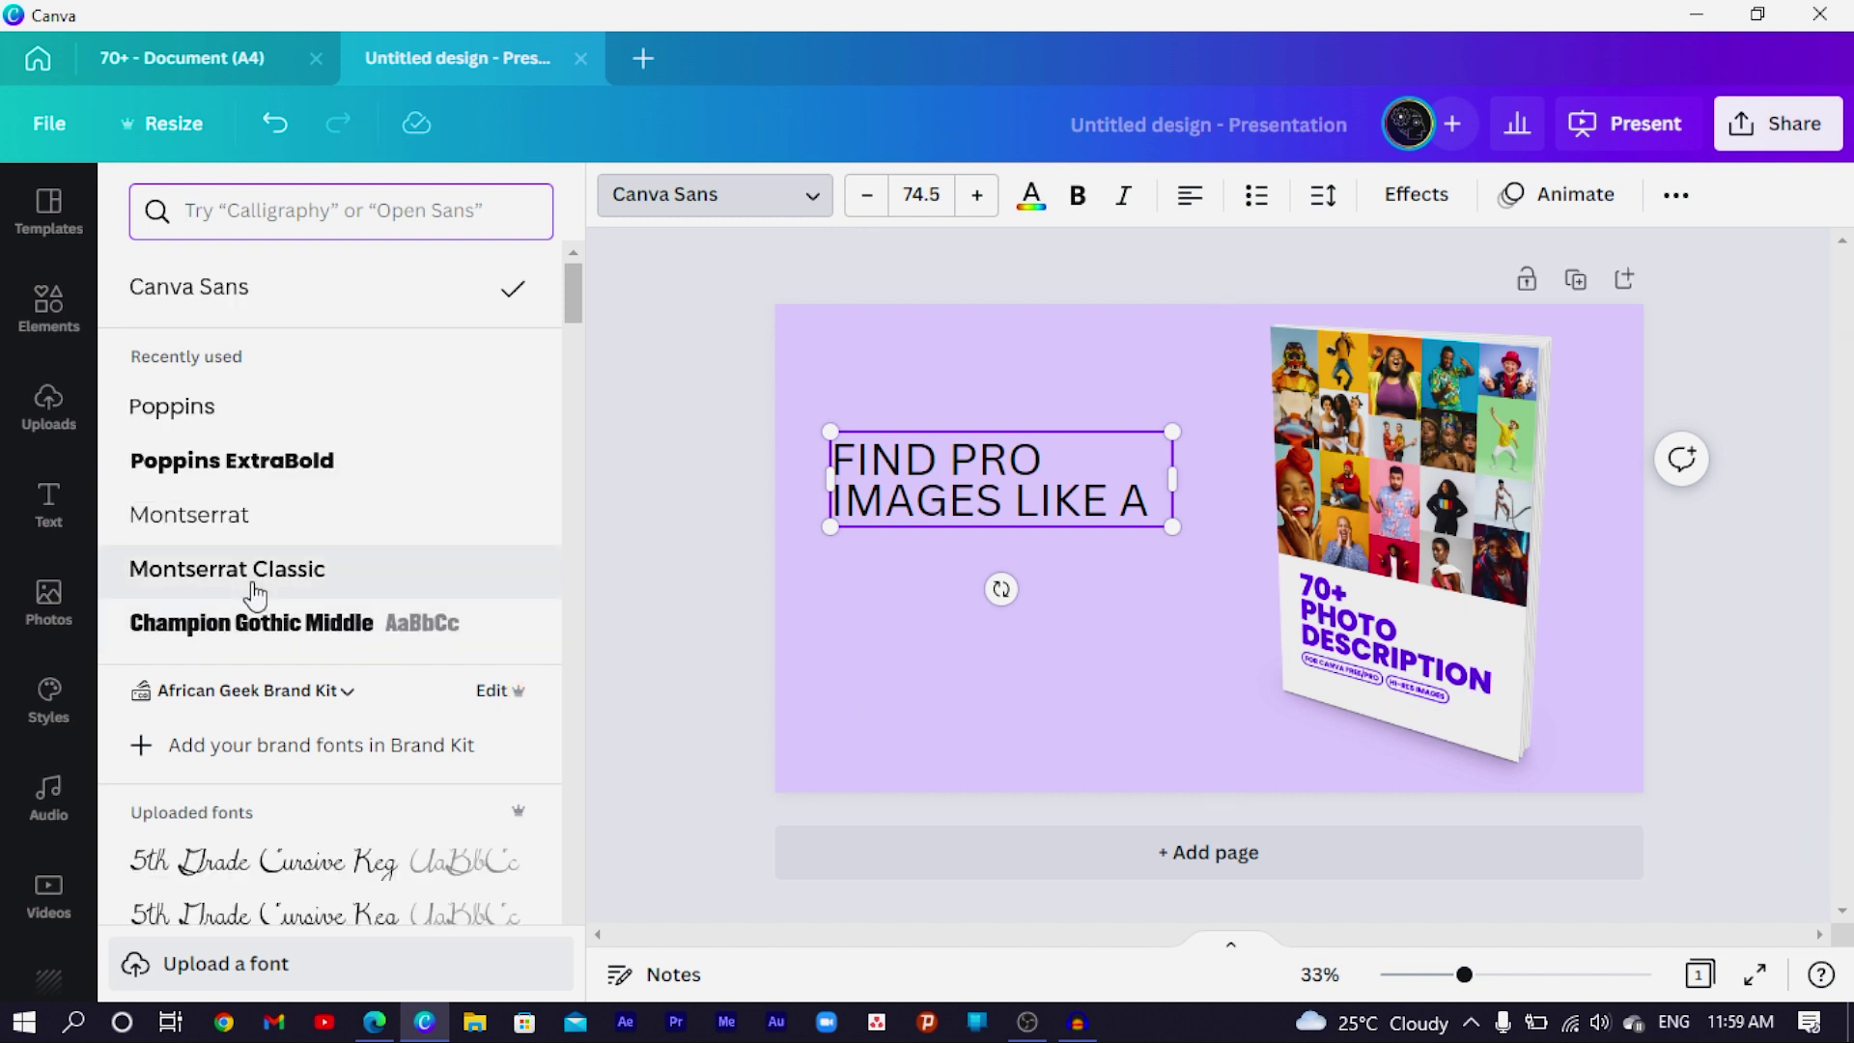
{"action": "left_click", "coordinate": [203, 415]}
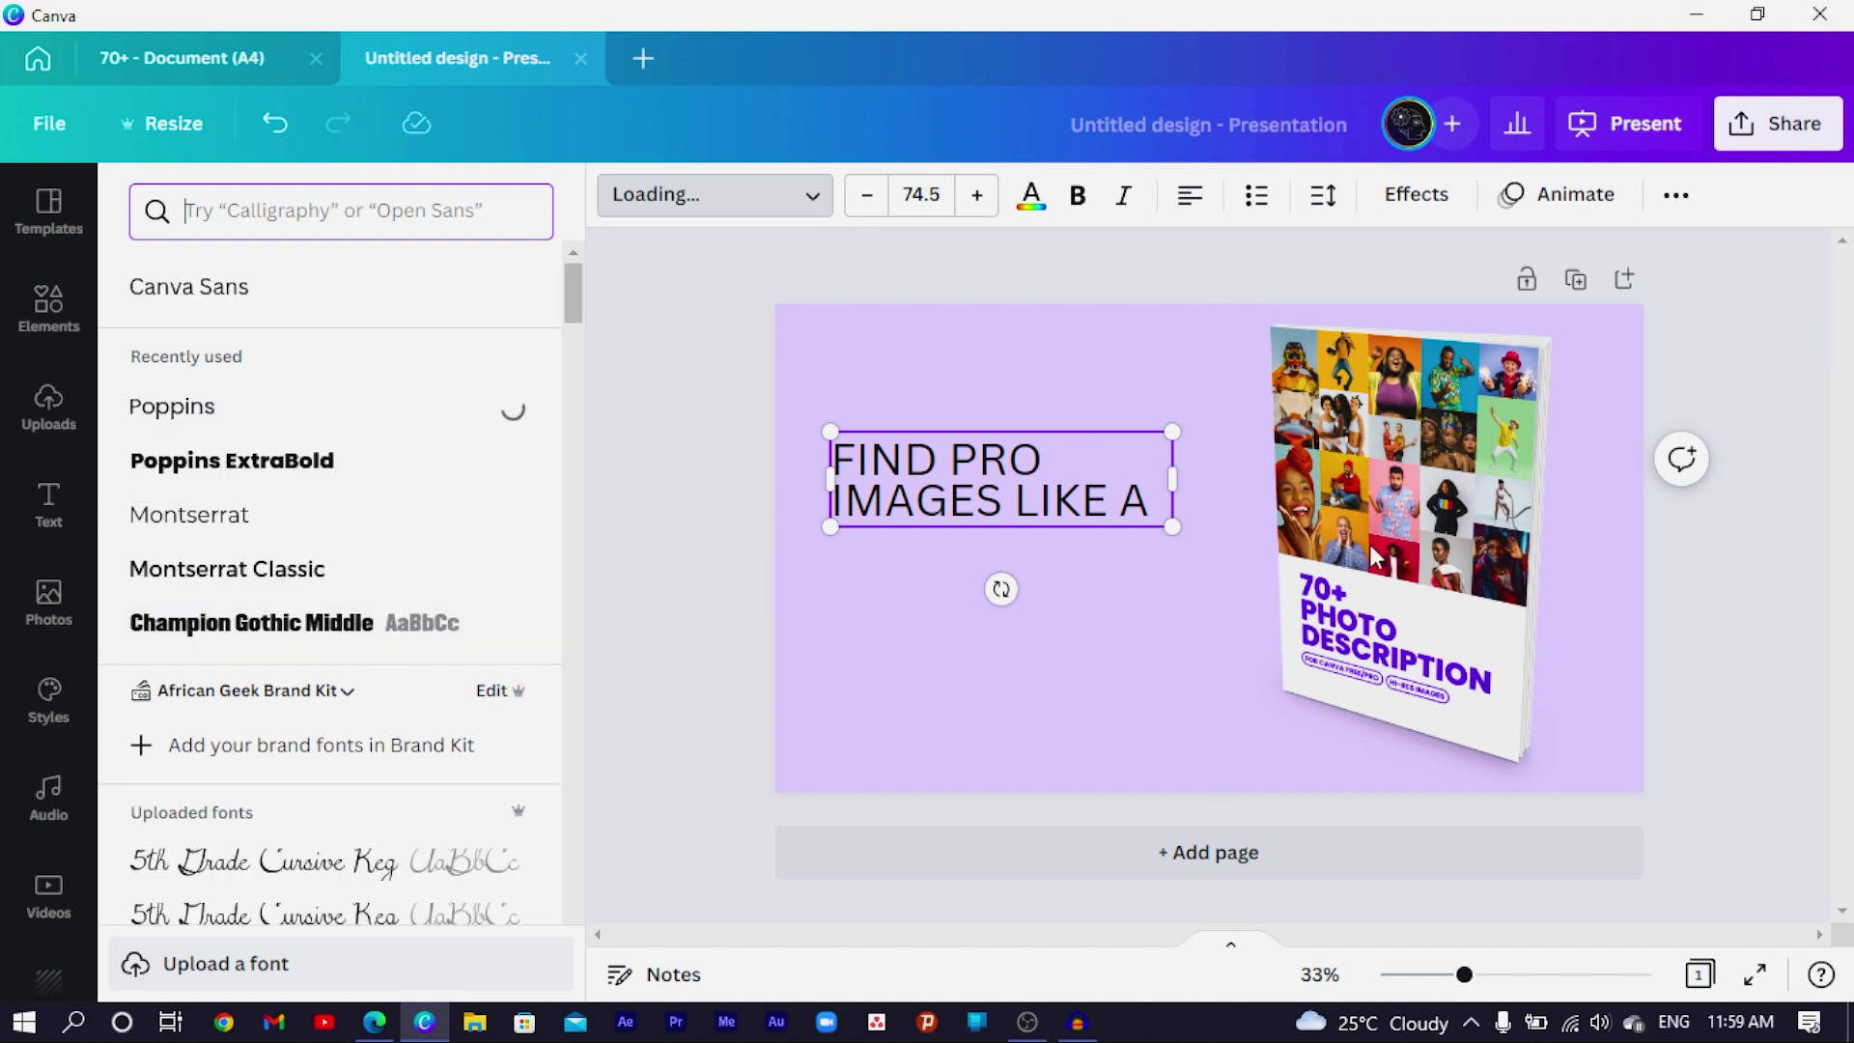
{"action": "left_click_drag", "start_coordinate": [1267, 473], "coordinate": [1217, 467]}
{"action": "left_click", "coordinate": [1094, 473]}
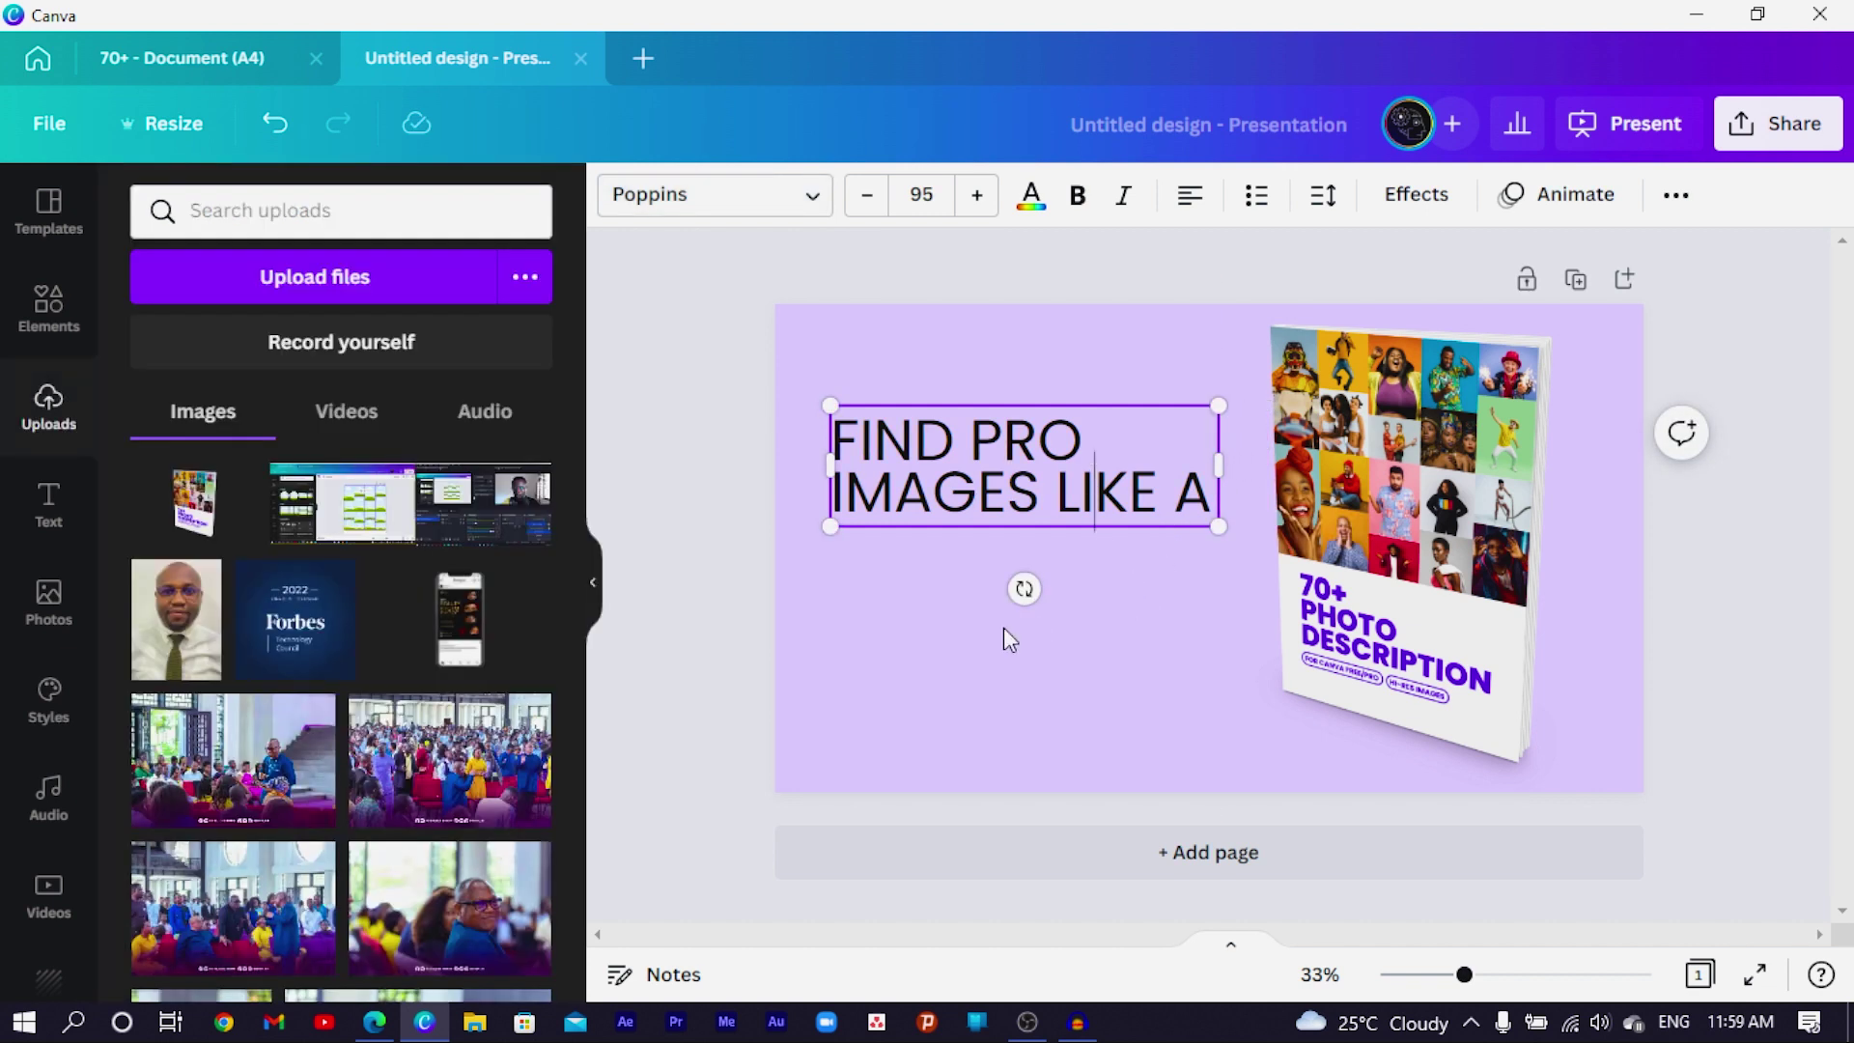
Step: Duplicate the heading, place the copy directly below it and replace its text with "MAGICIAN"
{"action": "left_click", "coordinate": [929, 533]}
{"action": "left_click", "coordinate": [952, 488]}
{"action": "key", "text": "ctrl+d"}
{"action": "left_click_drag", "start_coordinate": [940, 493], "coordinate": [927, 575]}
{"action": "double_click", "coordinate": [928, 571]}
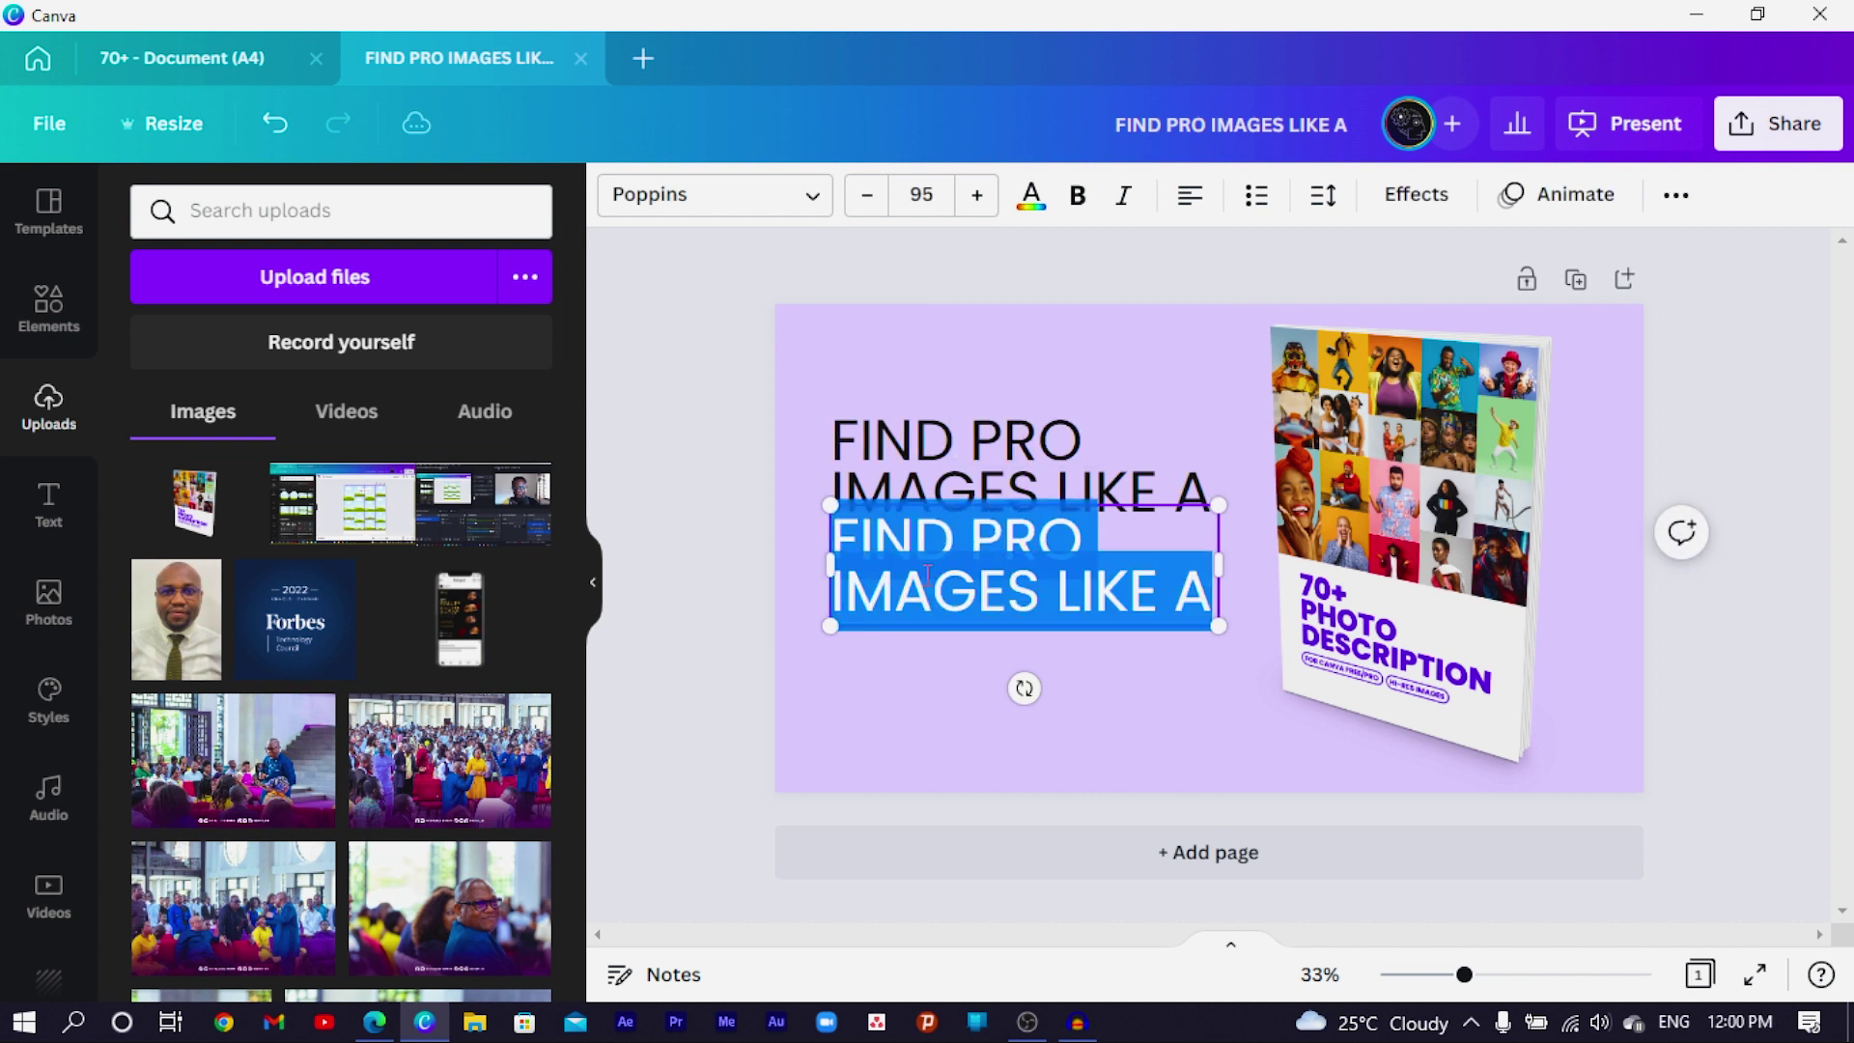
{"action": "type", "text": "MAGICIAN"}
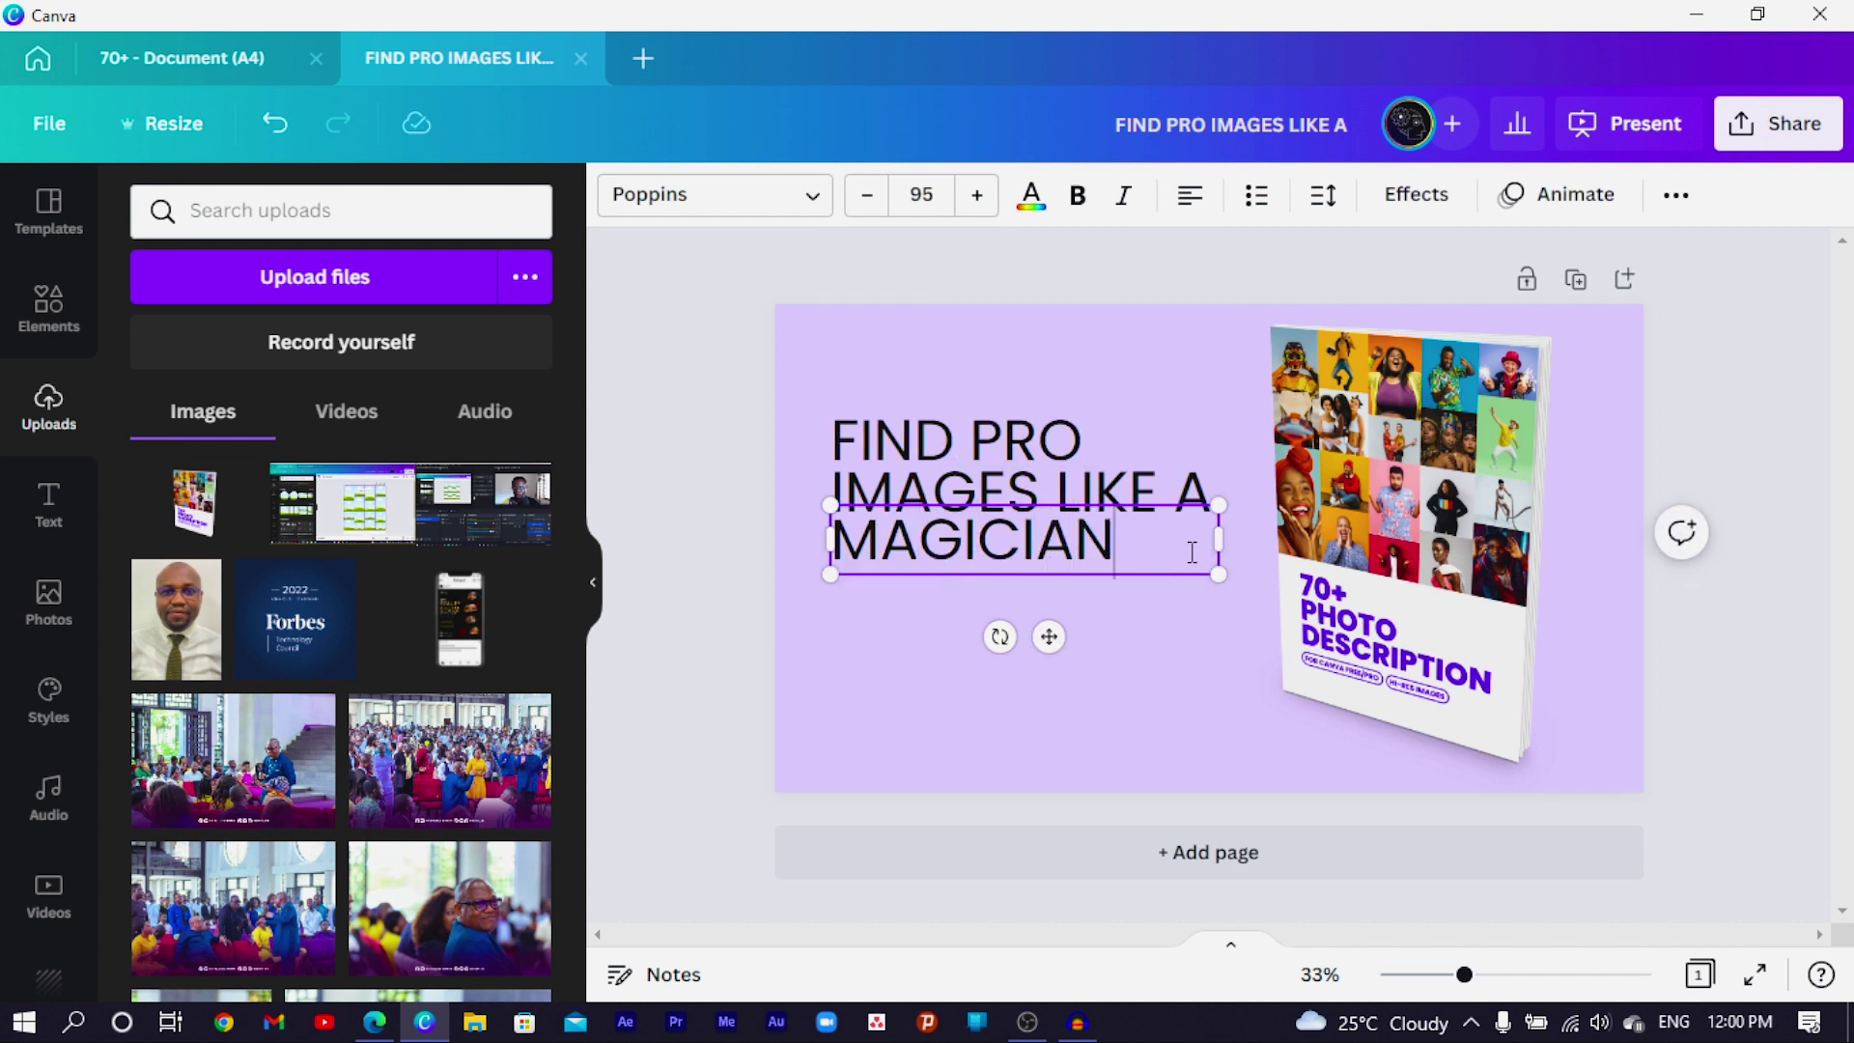
Step: Enlarge "MAGICIAN" to size 129 in Poppins ExtraBold and scale the two heading lines above to about the same width
{"action": "left_click_drag", "start_coordinate": [1171, 553], "coordinate": [1230, 656]}
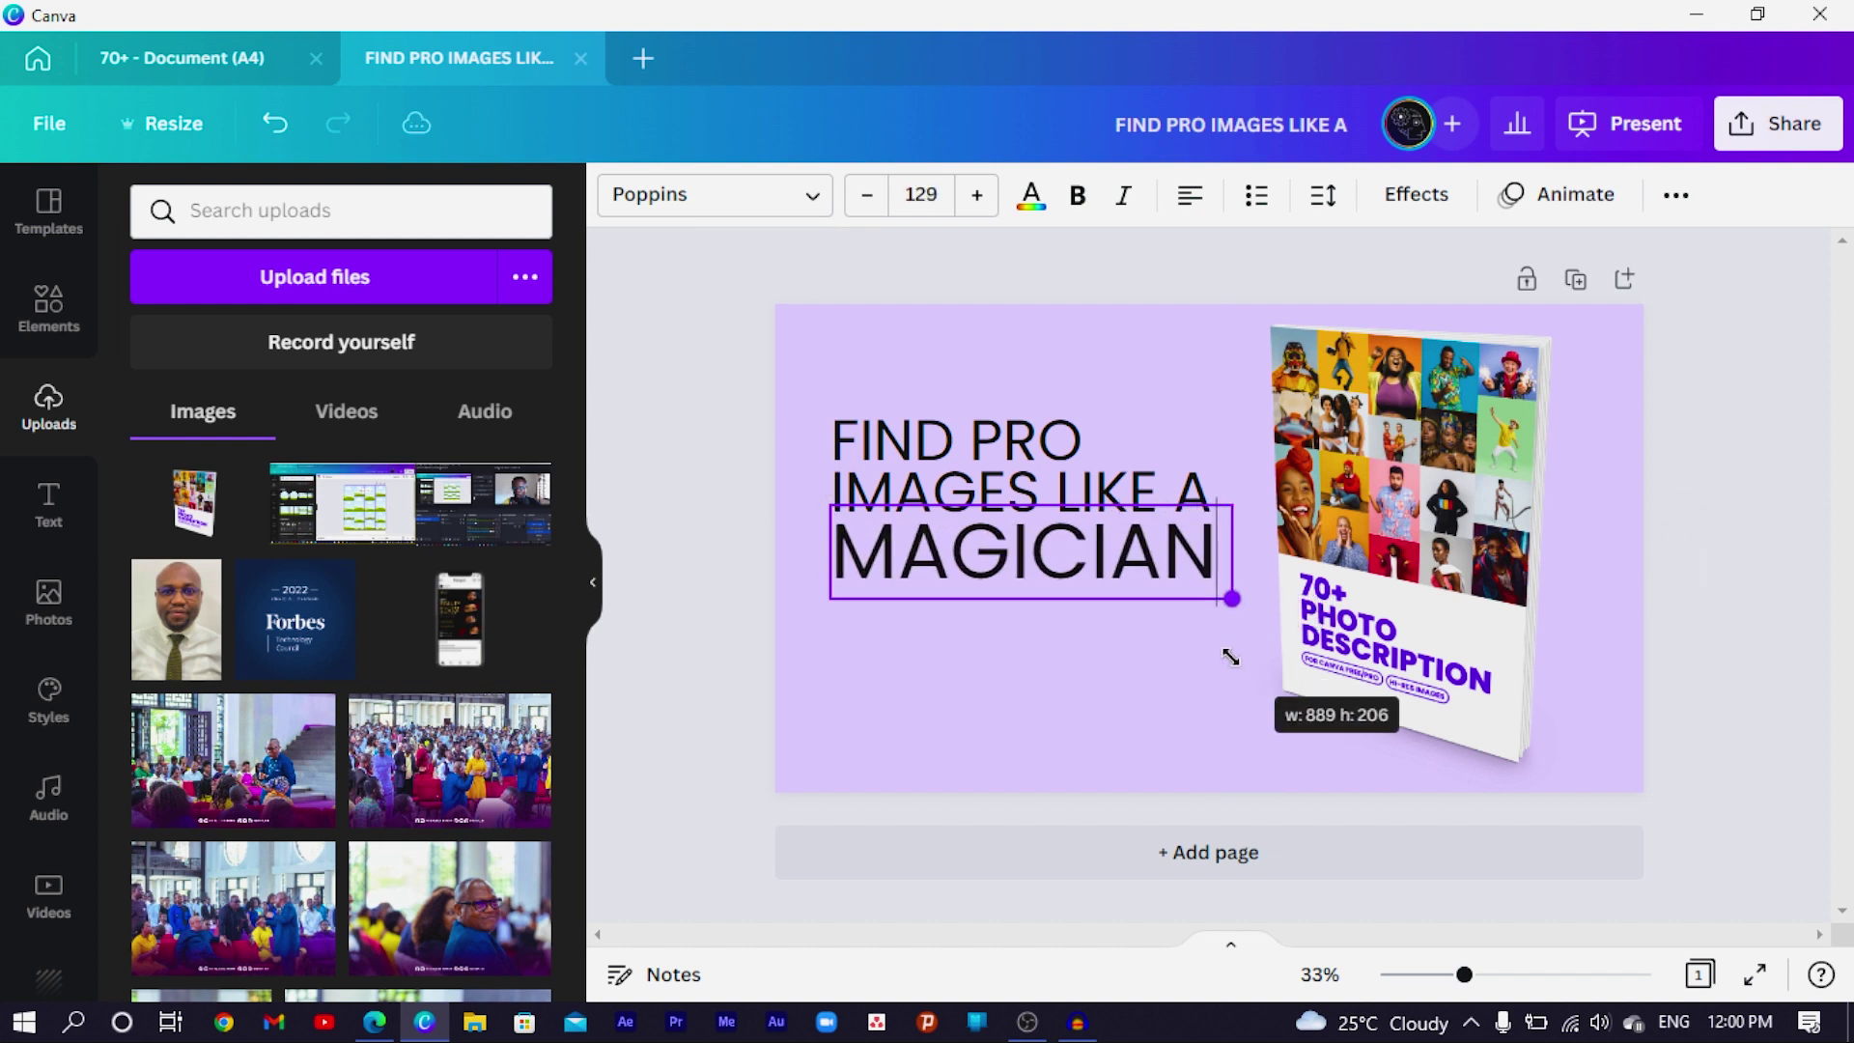
{"action": "left_click", "coordinate": [786, 197]}
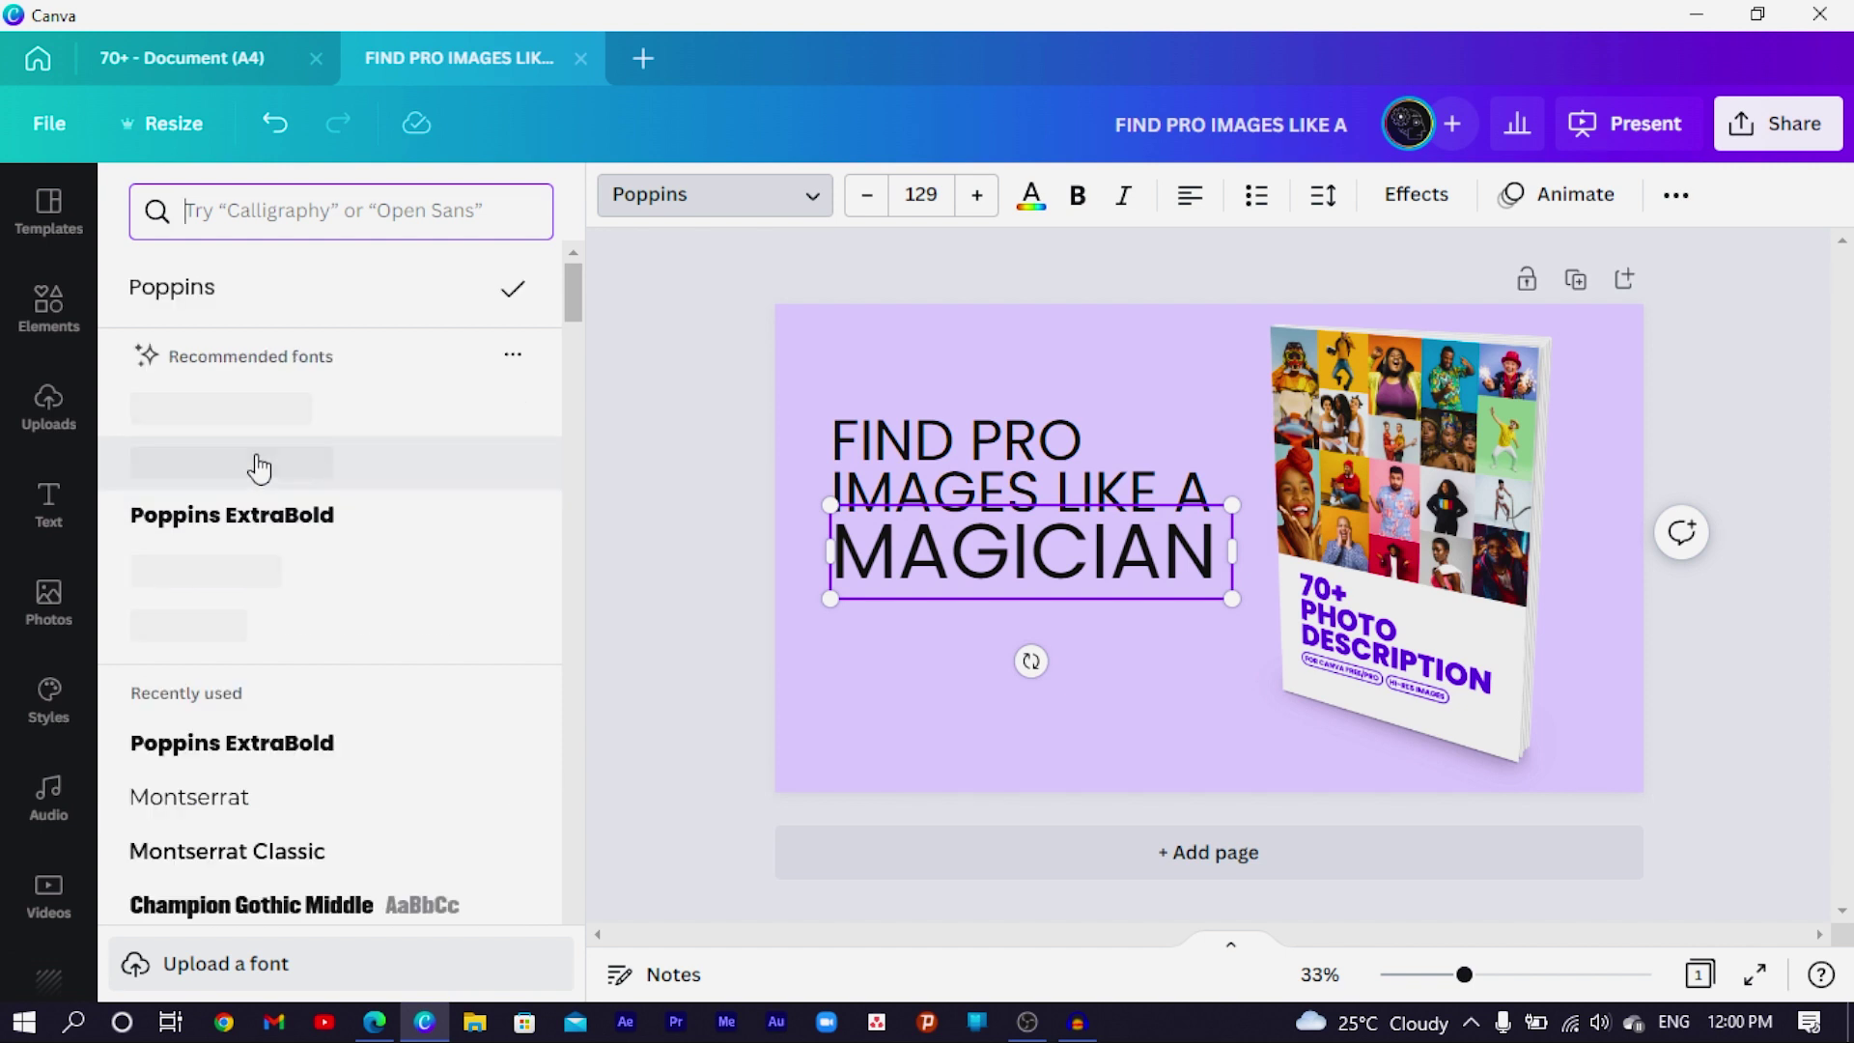
{"action": "left_click", "coordinate": [218, 527]}
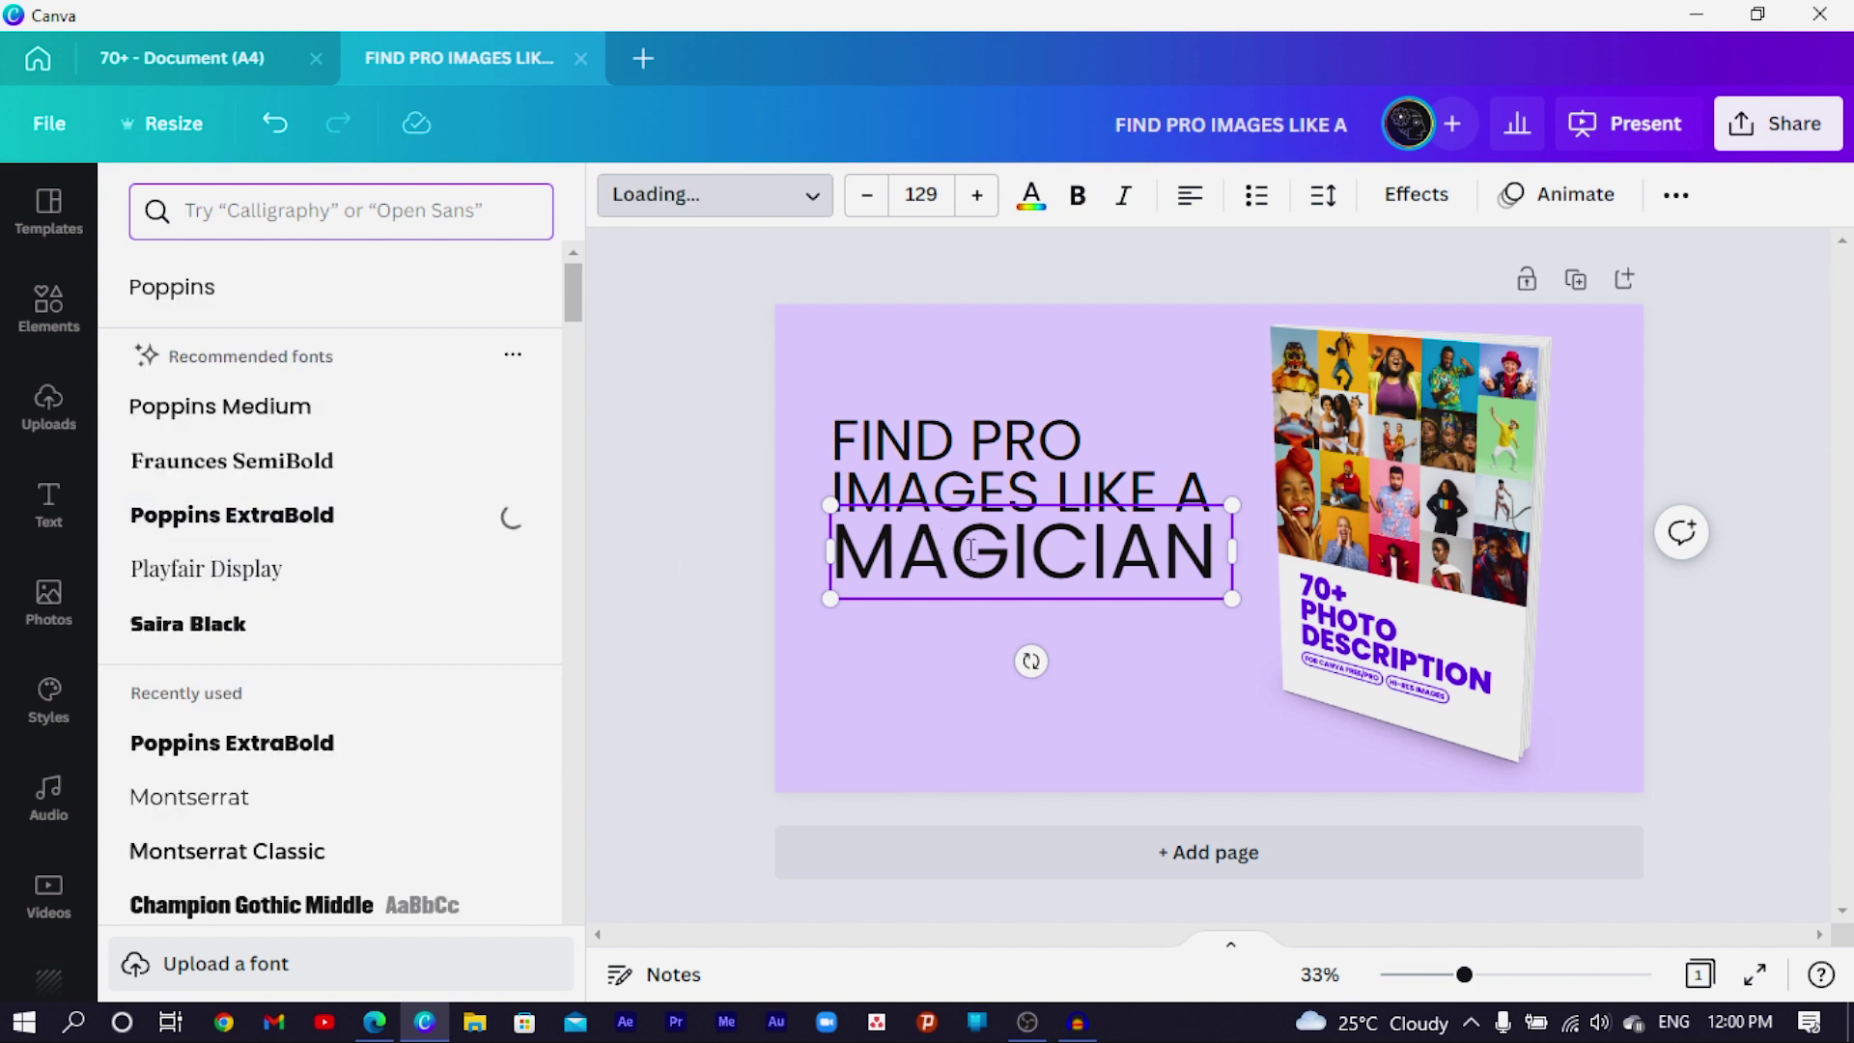
{"action": "left_click_drag", "start_coordinate": [1237, 575], "coordinate": [1255, 580]}
{"action": "left_click", "coordinate": [1093, 427]}
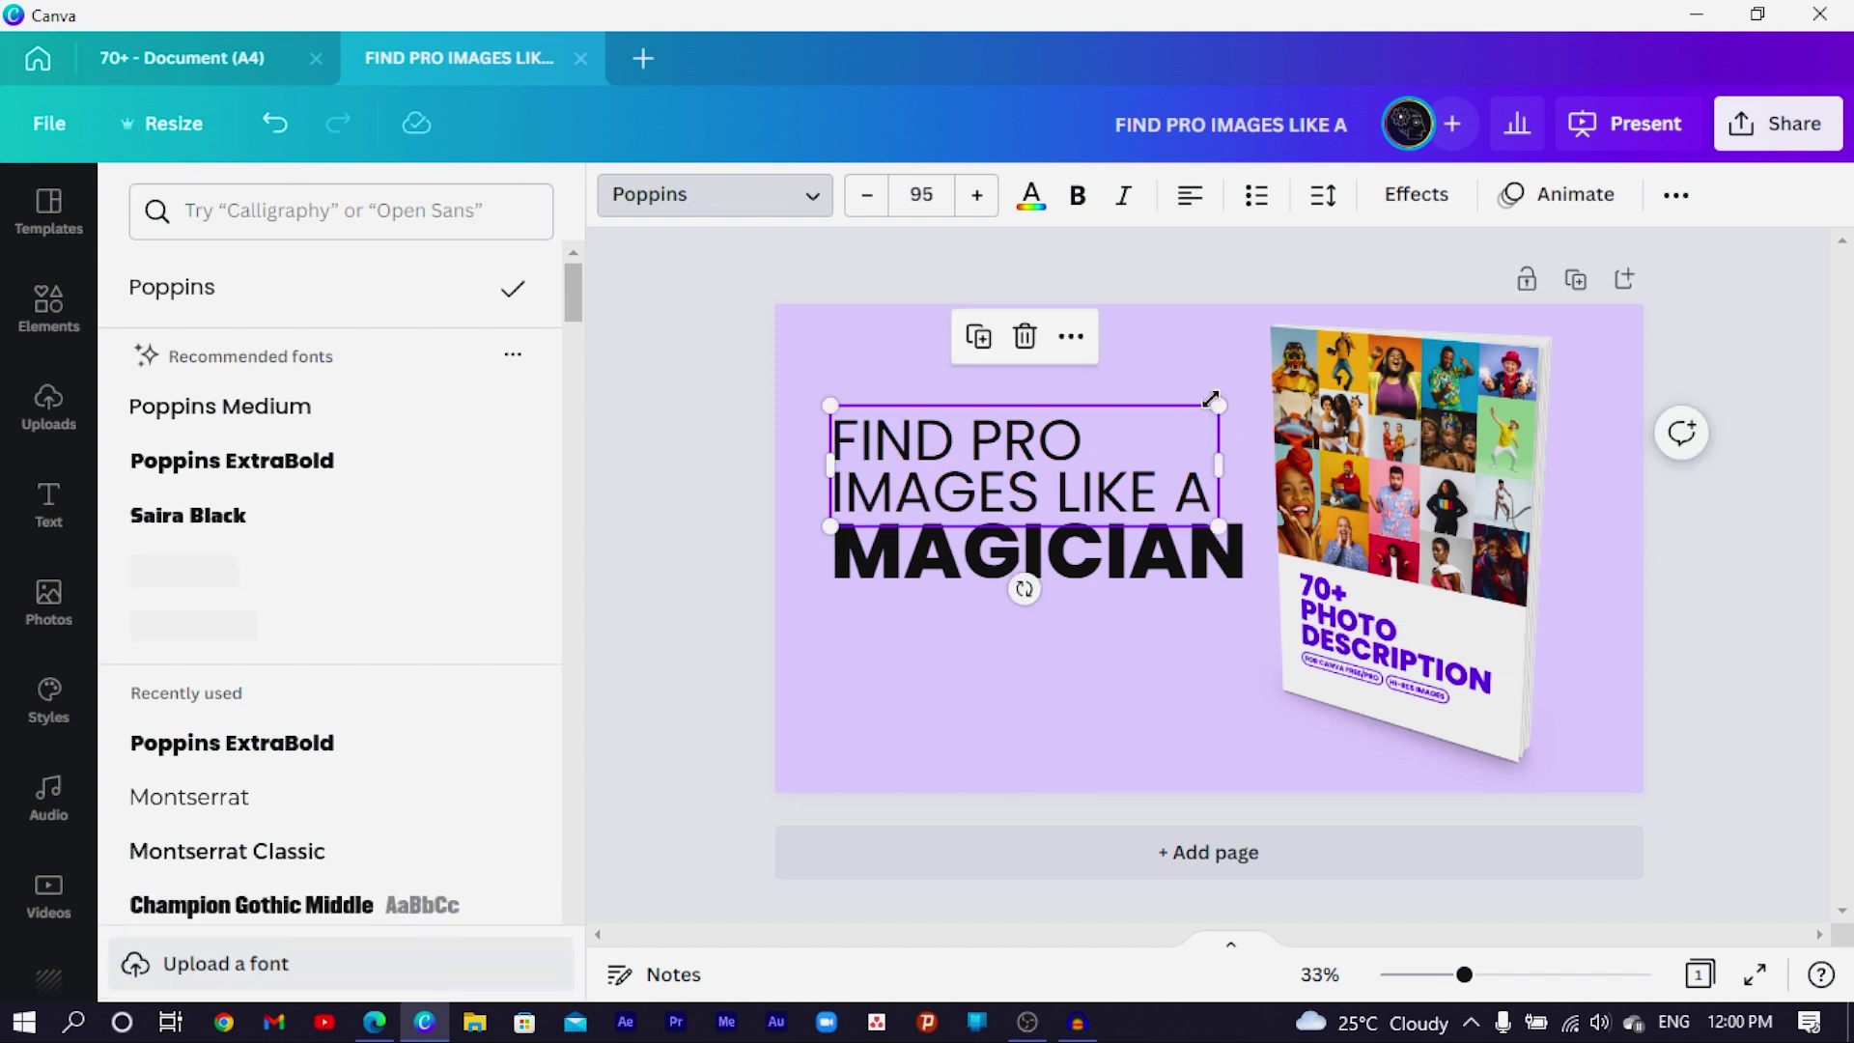
{"action": "left_click_drag", "start_coordinate": [1240, 397], "coordinate": [1243, 396]}
Step: Recolour both heading texts dark purple and move them together slightly down and left beside the book
{"action": "left_click_drag", "start_coordinate": [743, 628], "coordinate": [972, 257]}
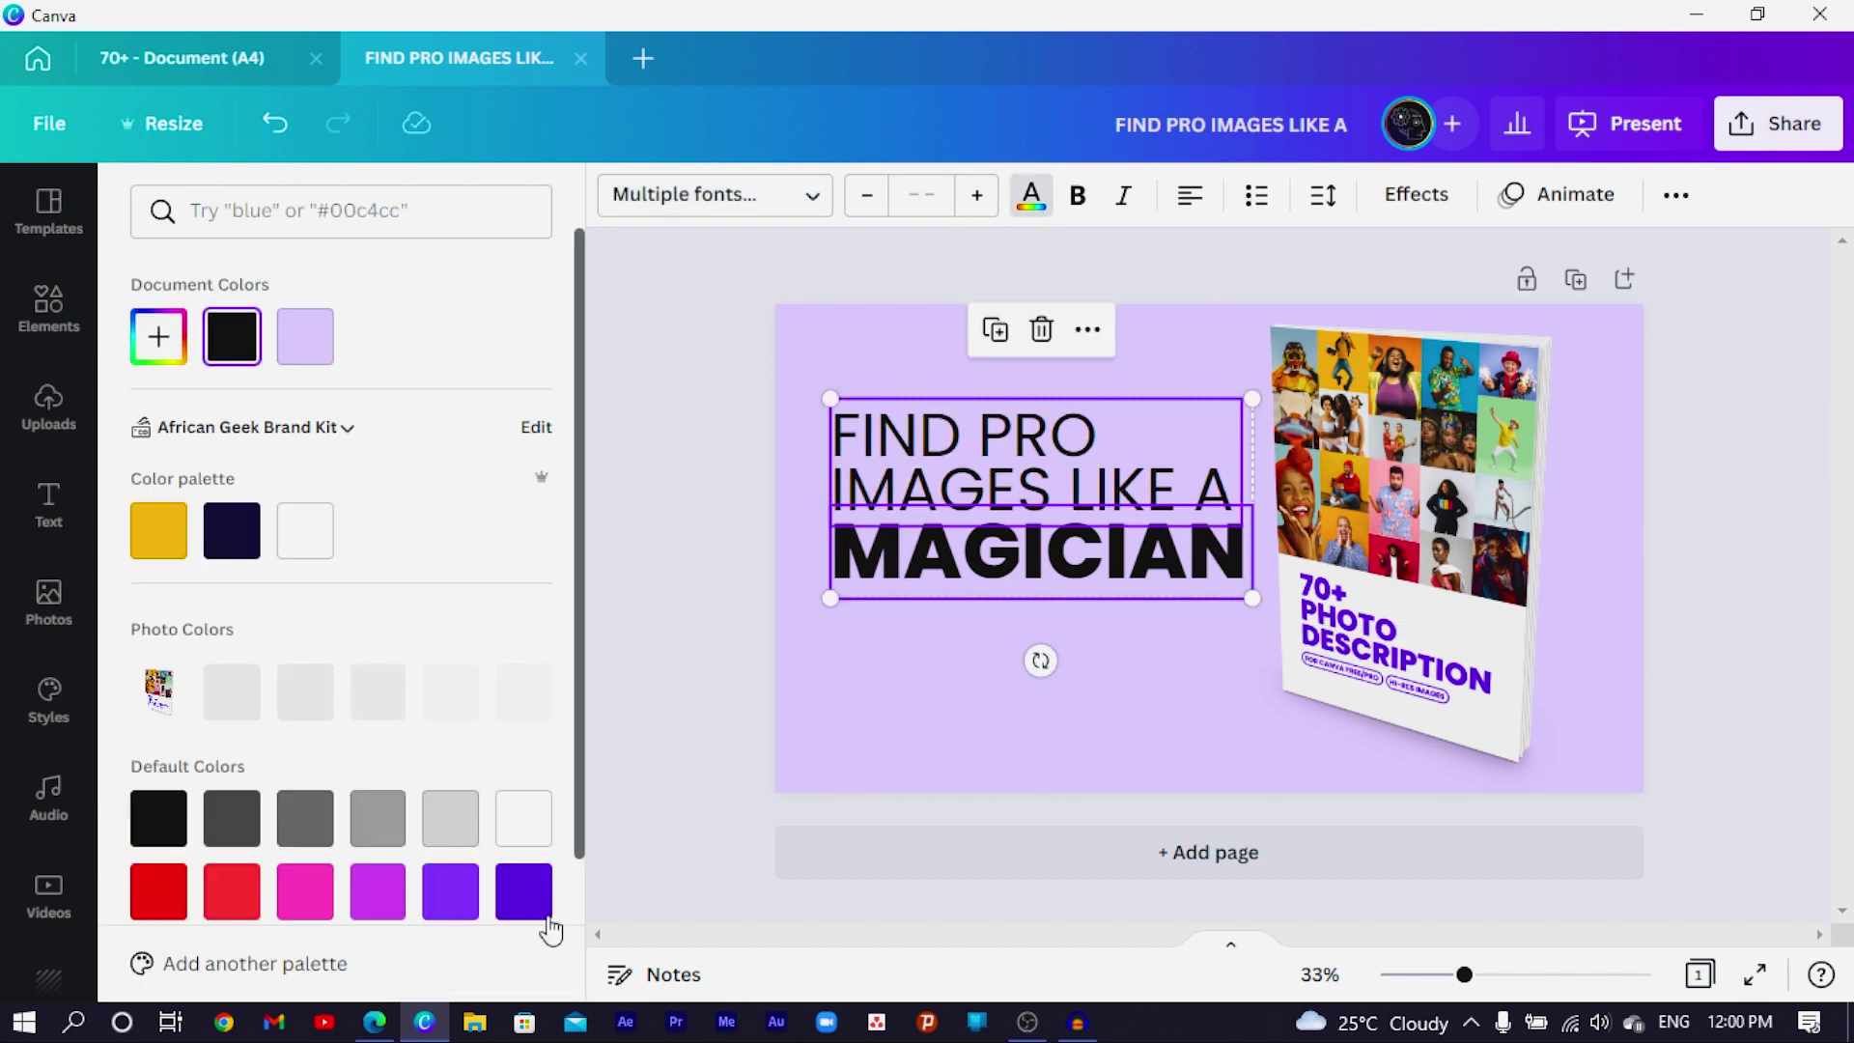
{"action": "left_click", "coordinate": [524, 890]}
{"action": "left_click_drag", "start_coordinate": [524, 890], "coordinate": [890, 606]}
{"action": "key", "text": "Escape"}
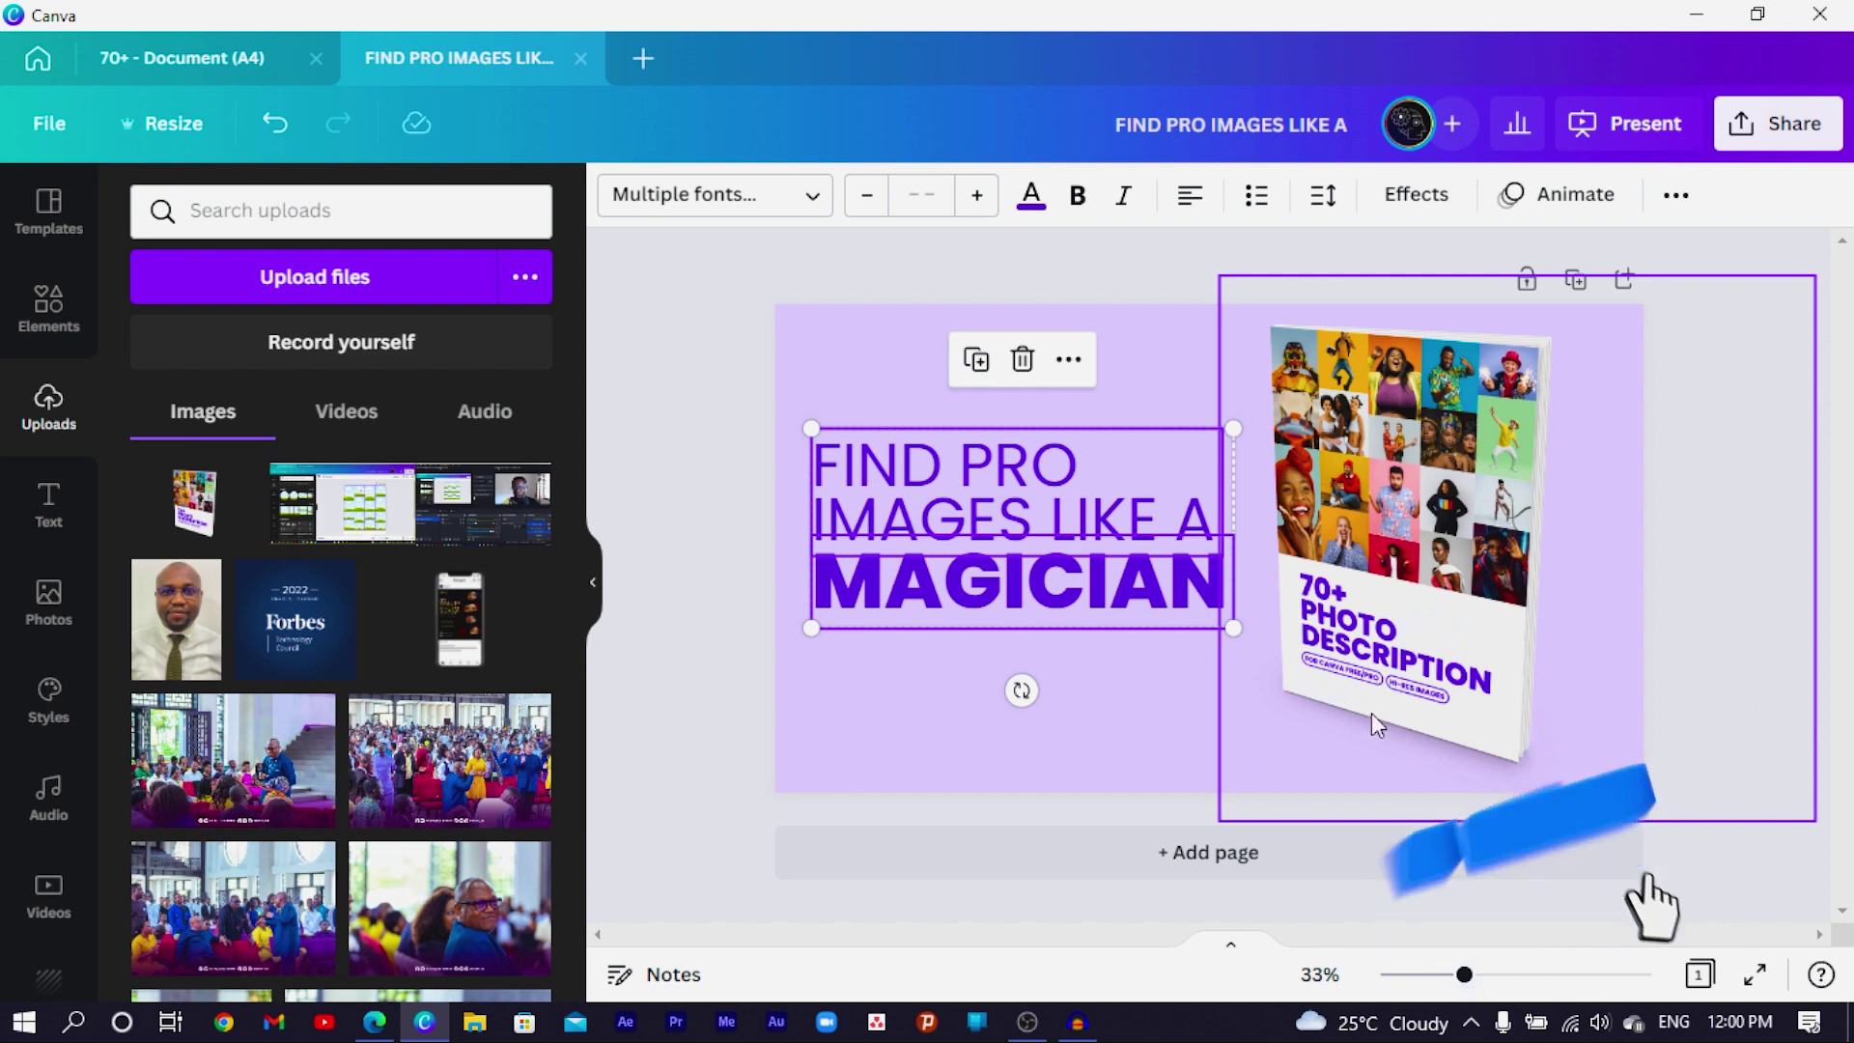
Step: Copy the "FOR CANVA FREE/PRO" and "HI-RES IMAGES" badges from the 70+ A4 document and paste them into the banner
{"action": "left_click", "coordinate": [99, 58]}
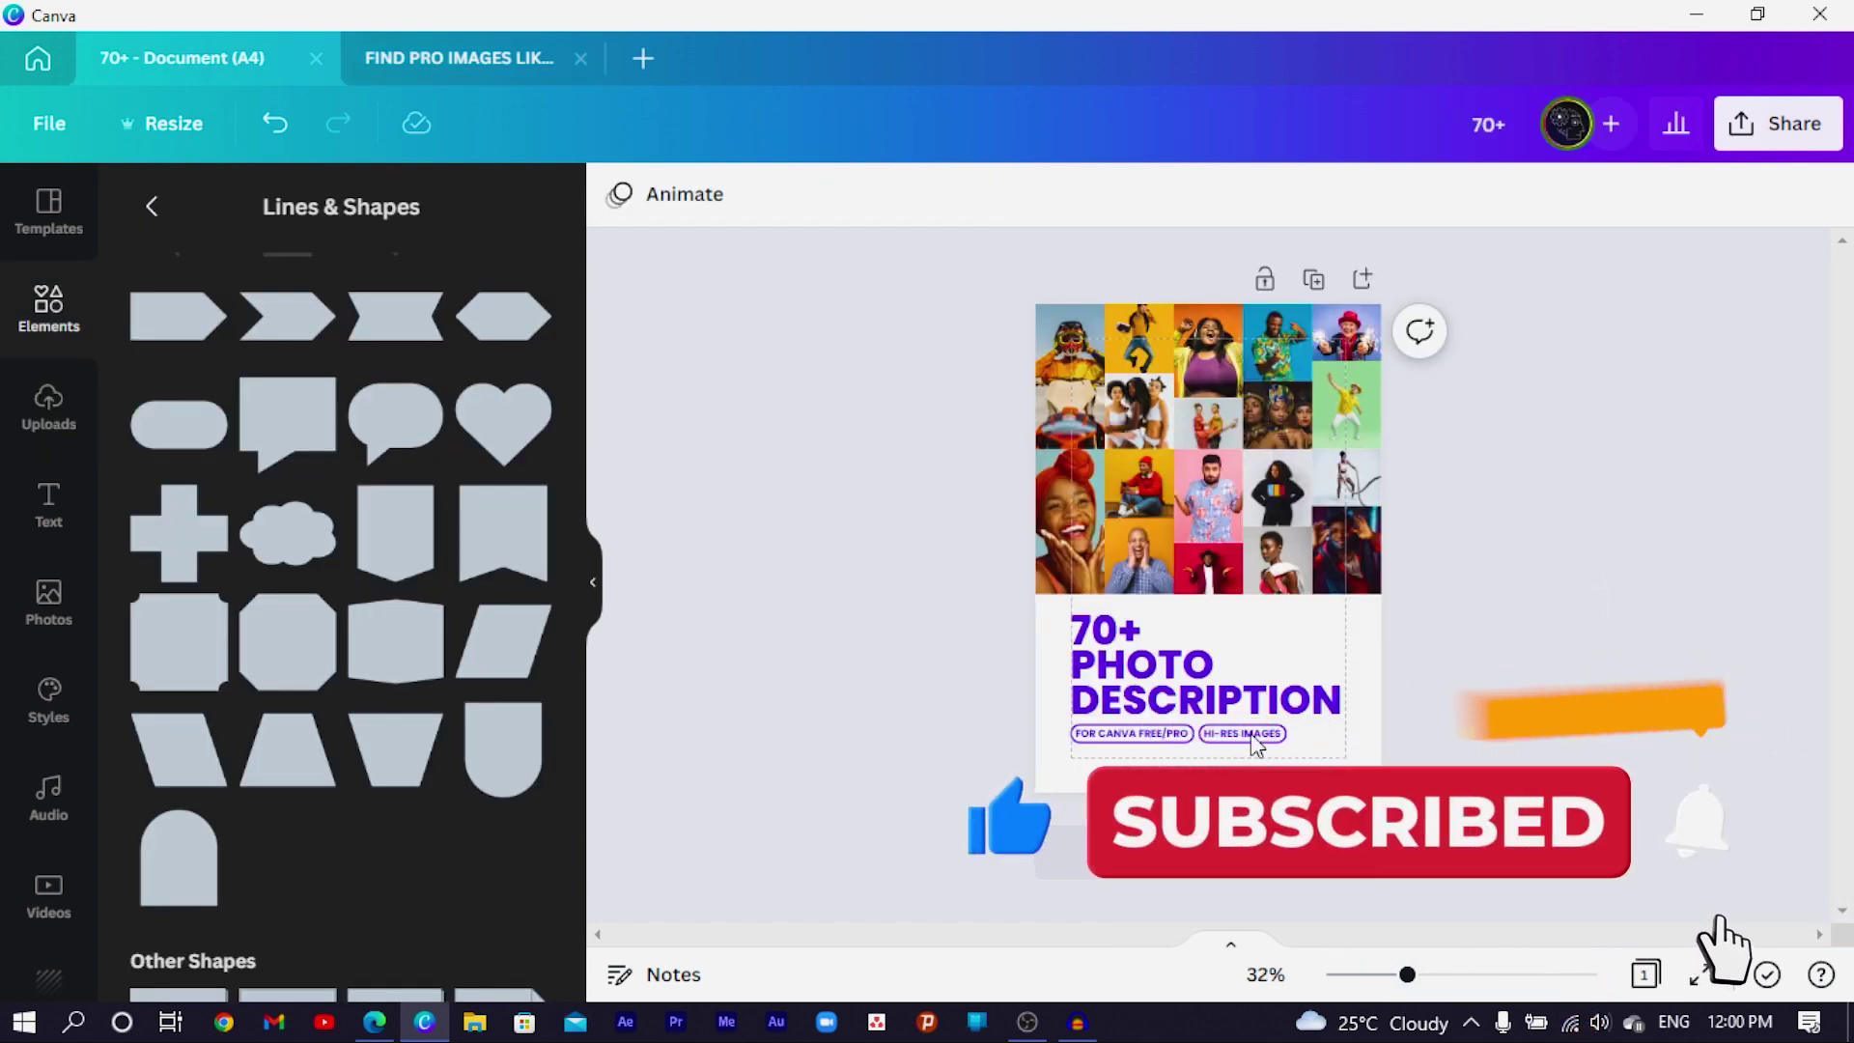
{"action": "left_click_drag", "start_coordinate": [1283, 718], "coordinate": [865, 787]}
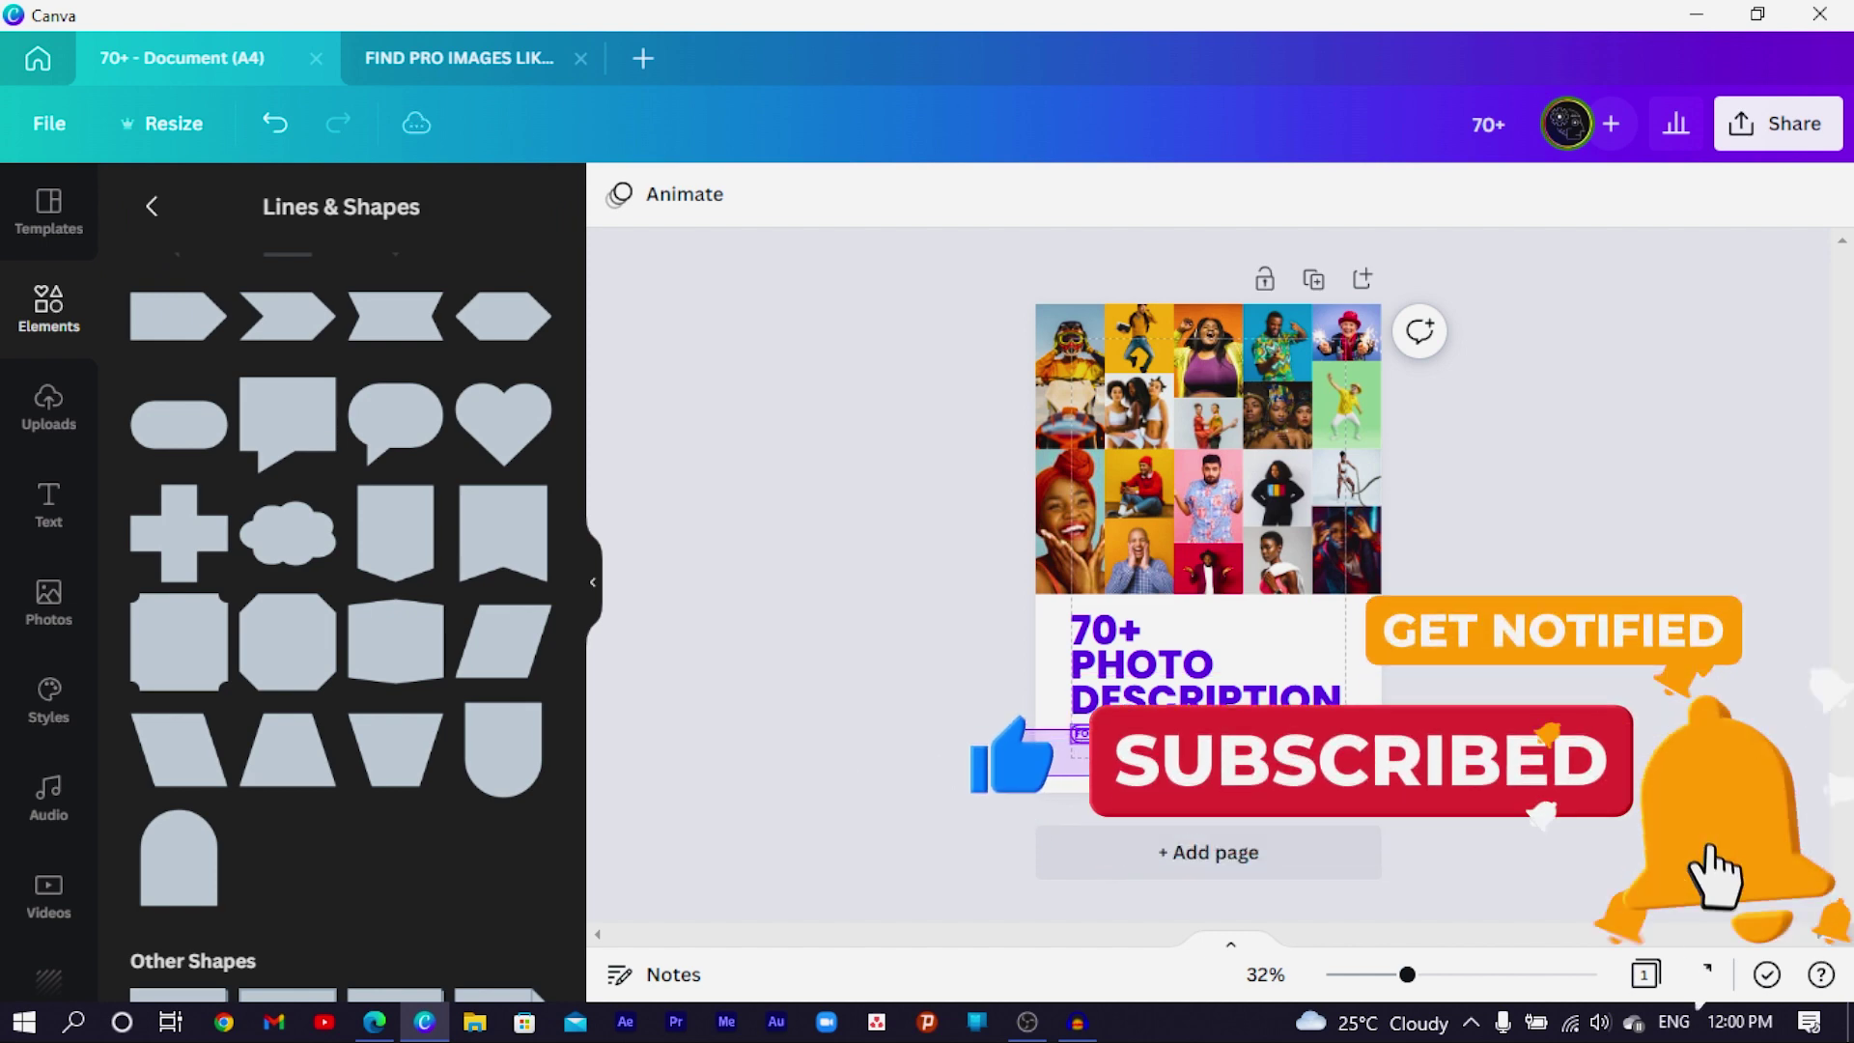
{"action": "left_click", "coordinate": [1271, 745]}
{"action": "left_click", "coordinate": [475, 75]}
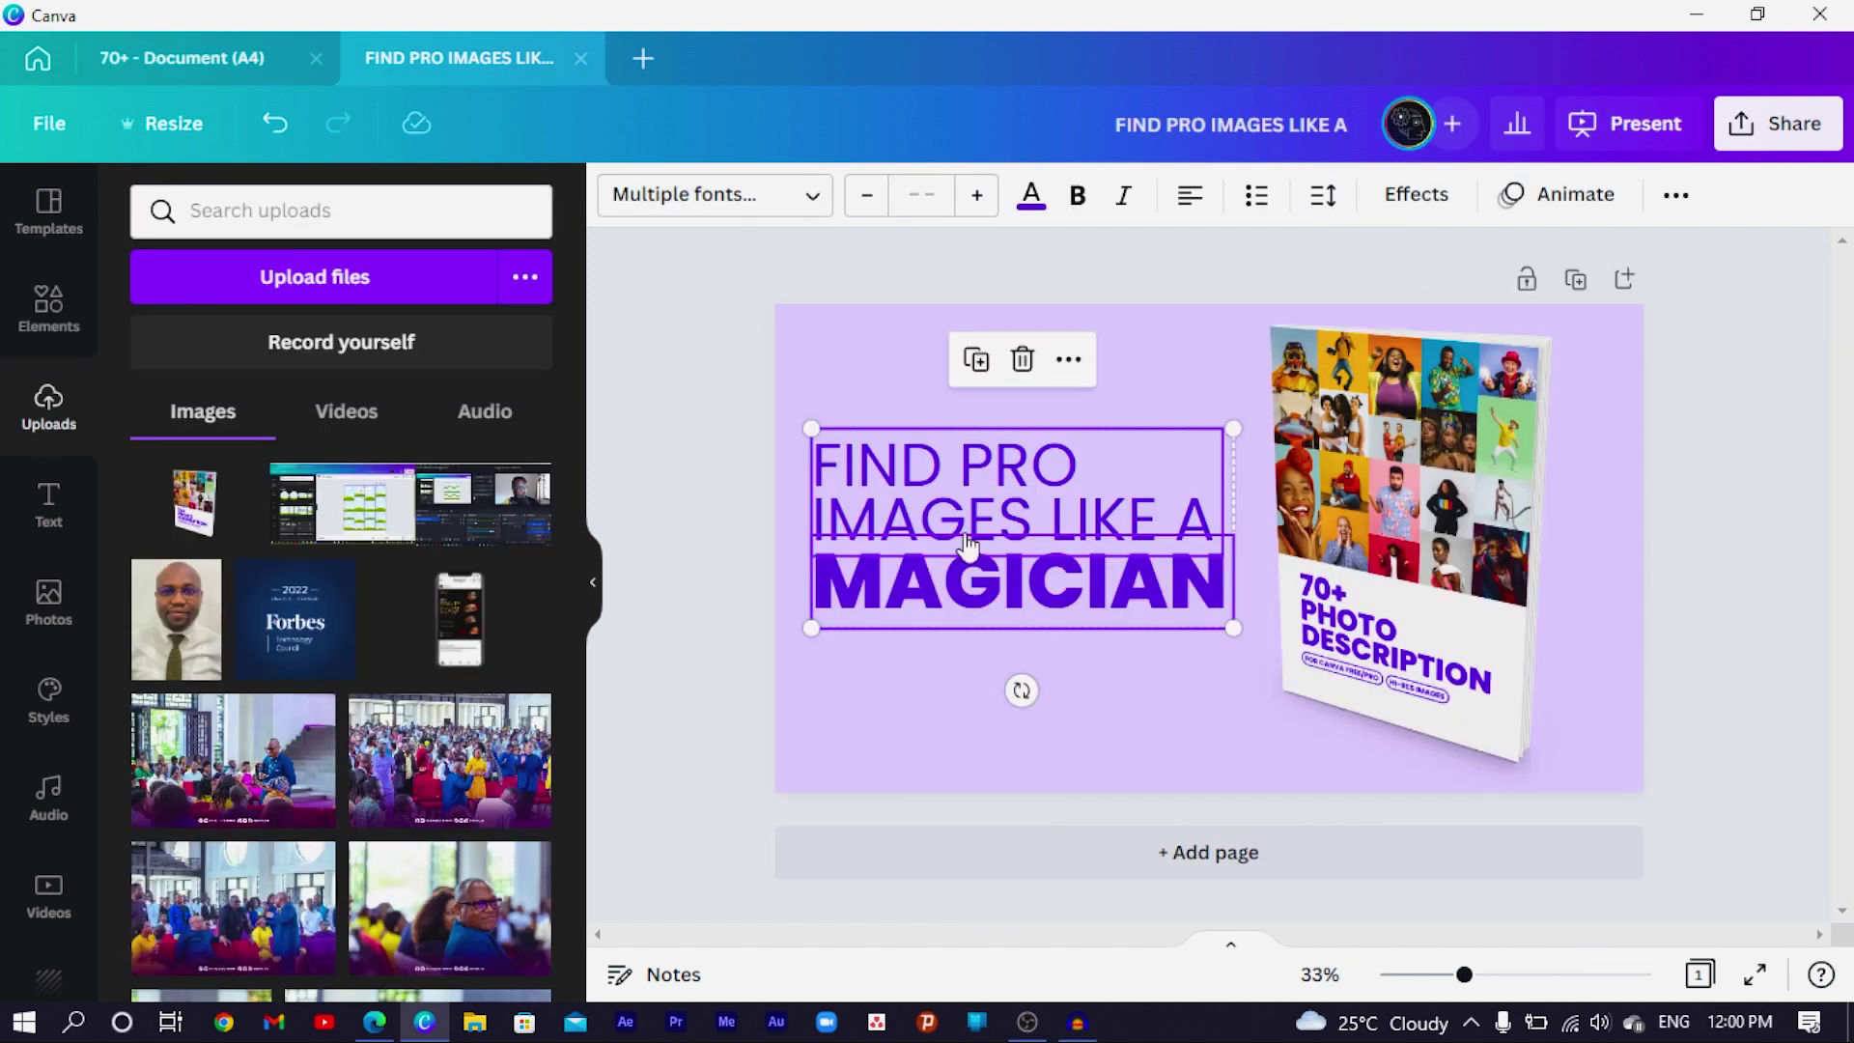
{"action": "left_click", "coordinate": [966, 692]}
{"action": "key", "text": "ctrl+v"}
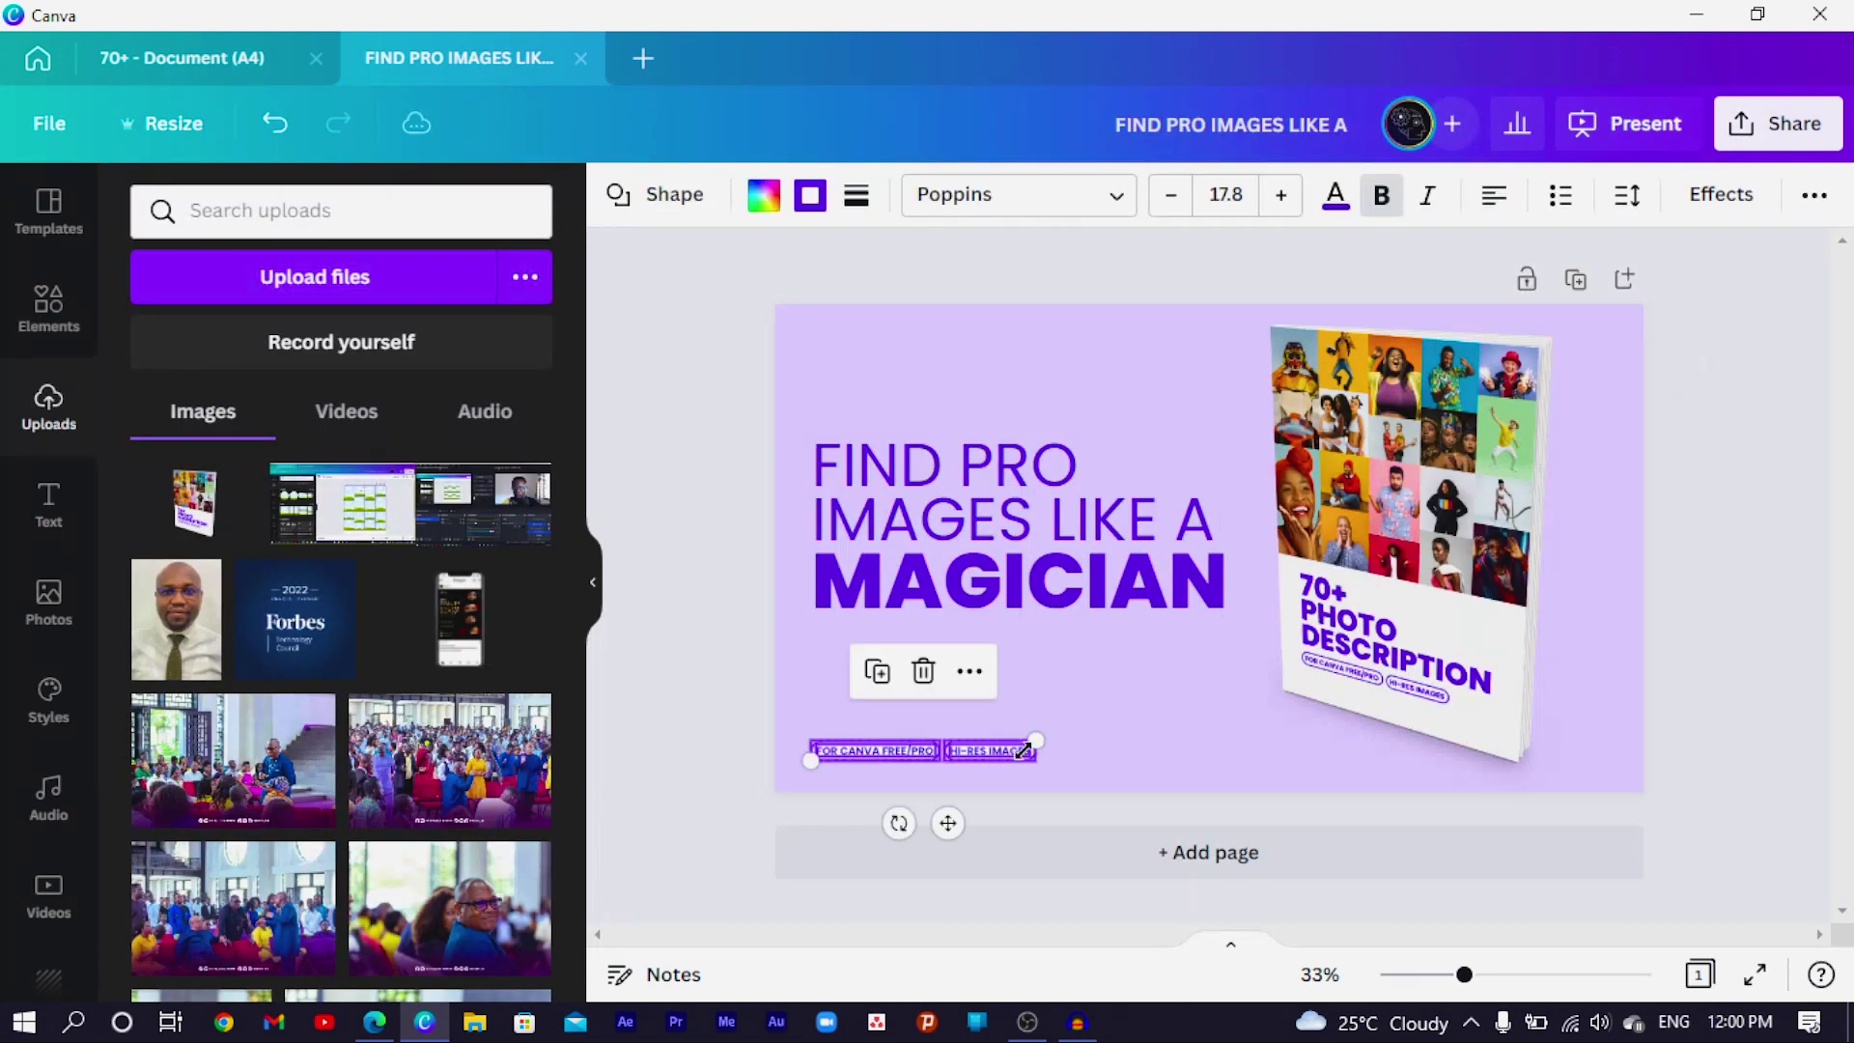
Step: Place the two badges directly under "MAGICIAN", aligned with its left edge, and enlarge them to text size 21.8
{"action": "left_click_drag", "start_coordinate": [947, 822], "coordinate": [951, 710]}
{"action": "scroll", "coordinate": [951, 712], "scroll_direction": "up", "scroll_amount": 5, "text": "ctrl"}
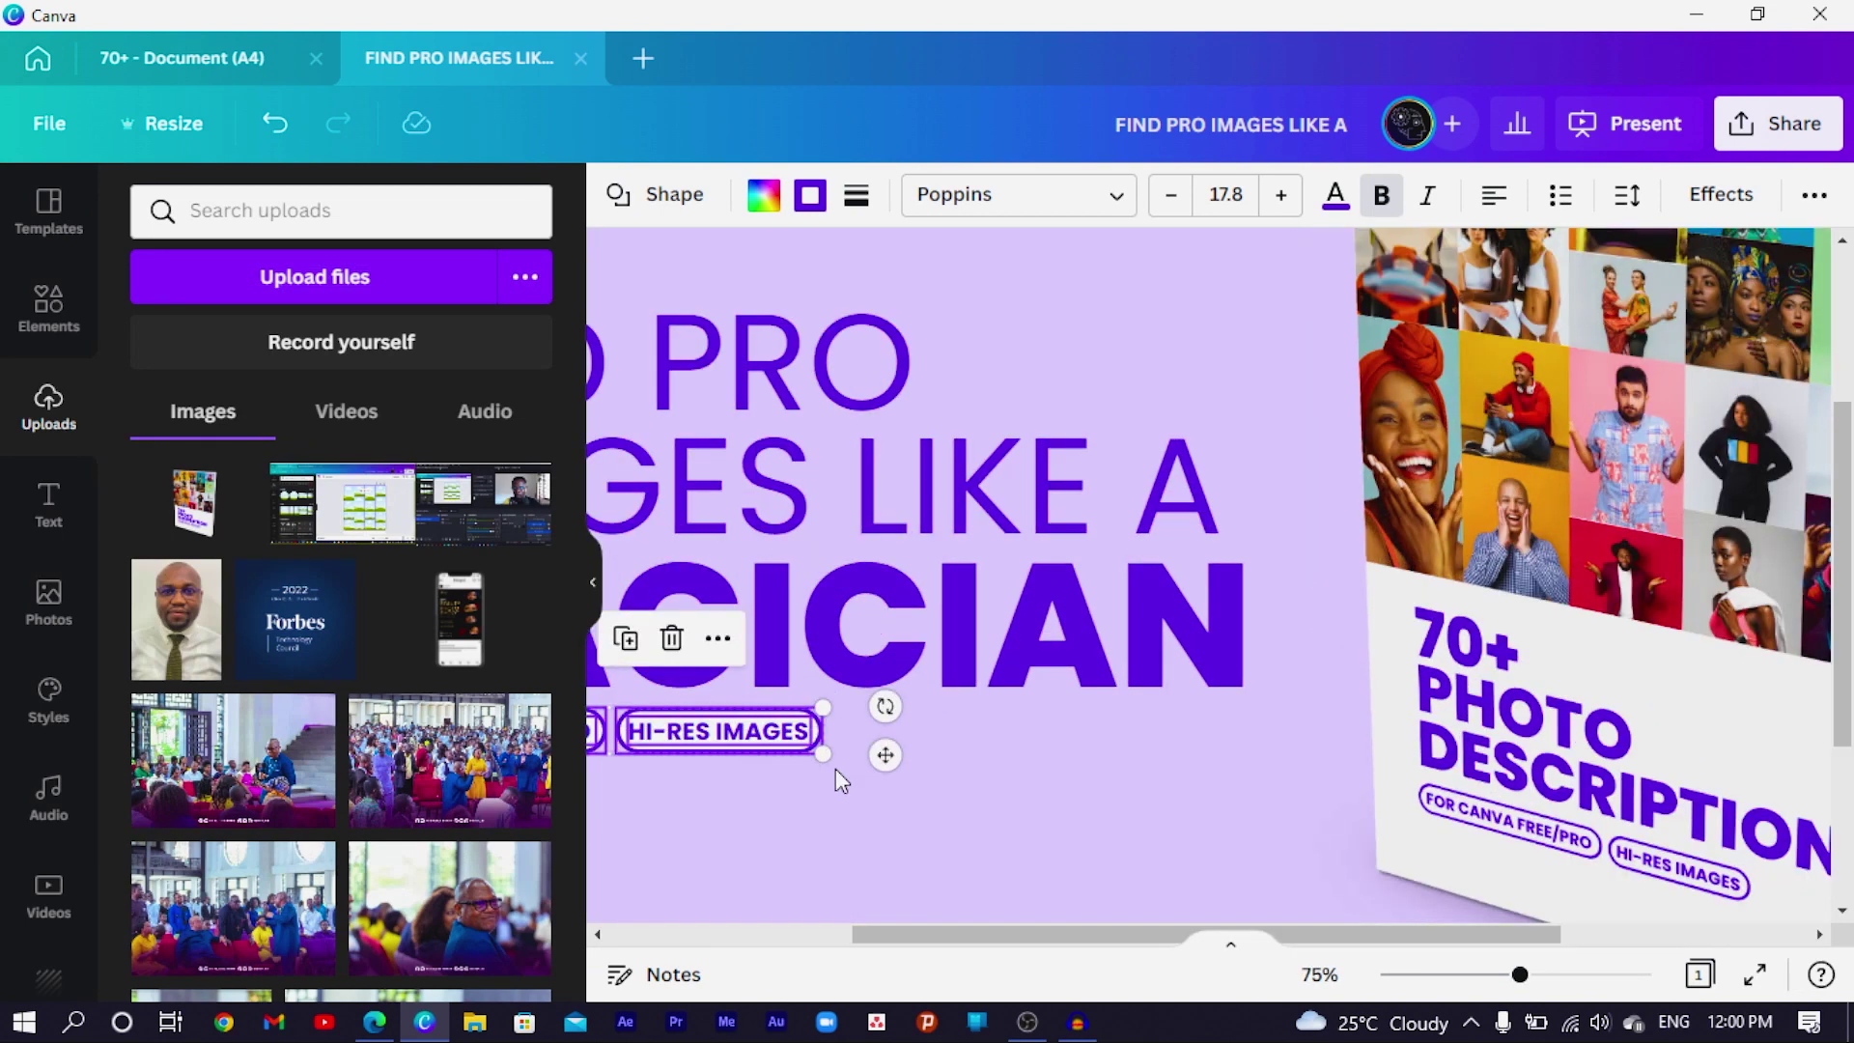
{"action": "left_click_drag", "start_coordinate": [855, 756], "coordinate": [938, 816]}
{"action": "left_click_drag", "start_coordinate": [923, 933], "coordinate": [701, 951]}
{"action": "left_click", "coordinate": [881, 821]}
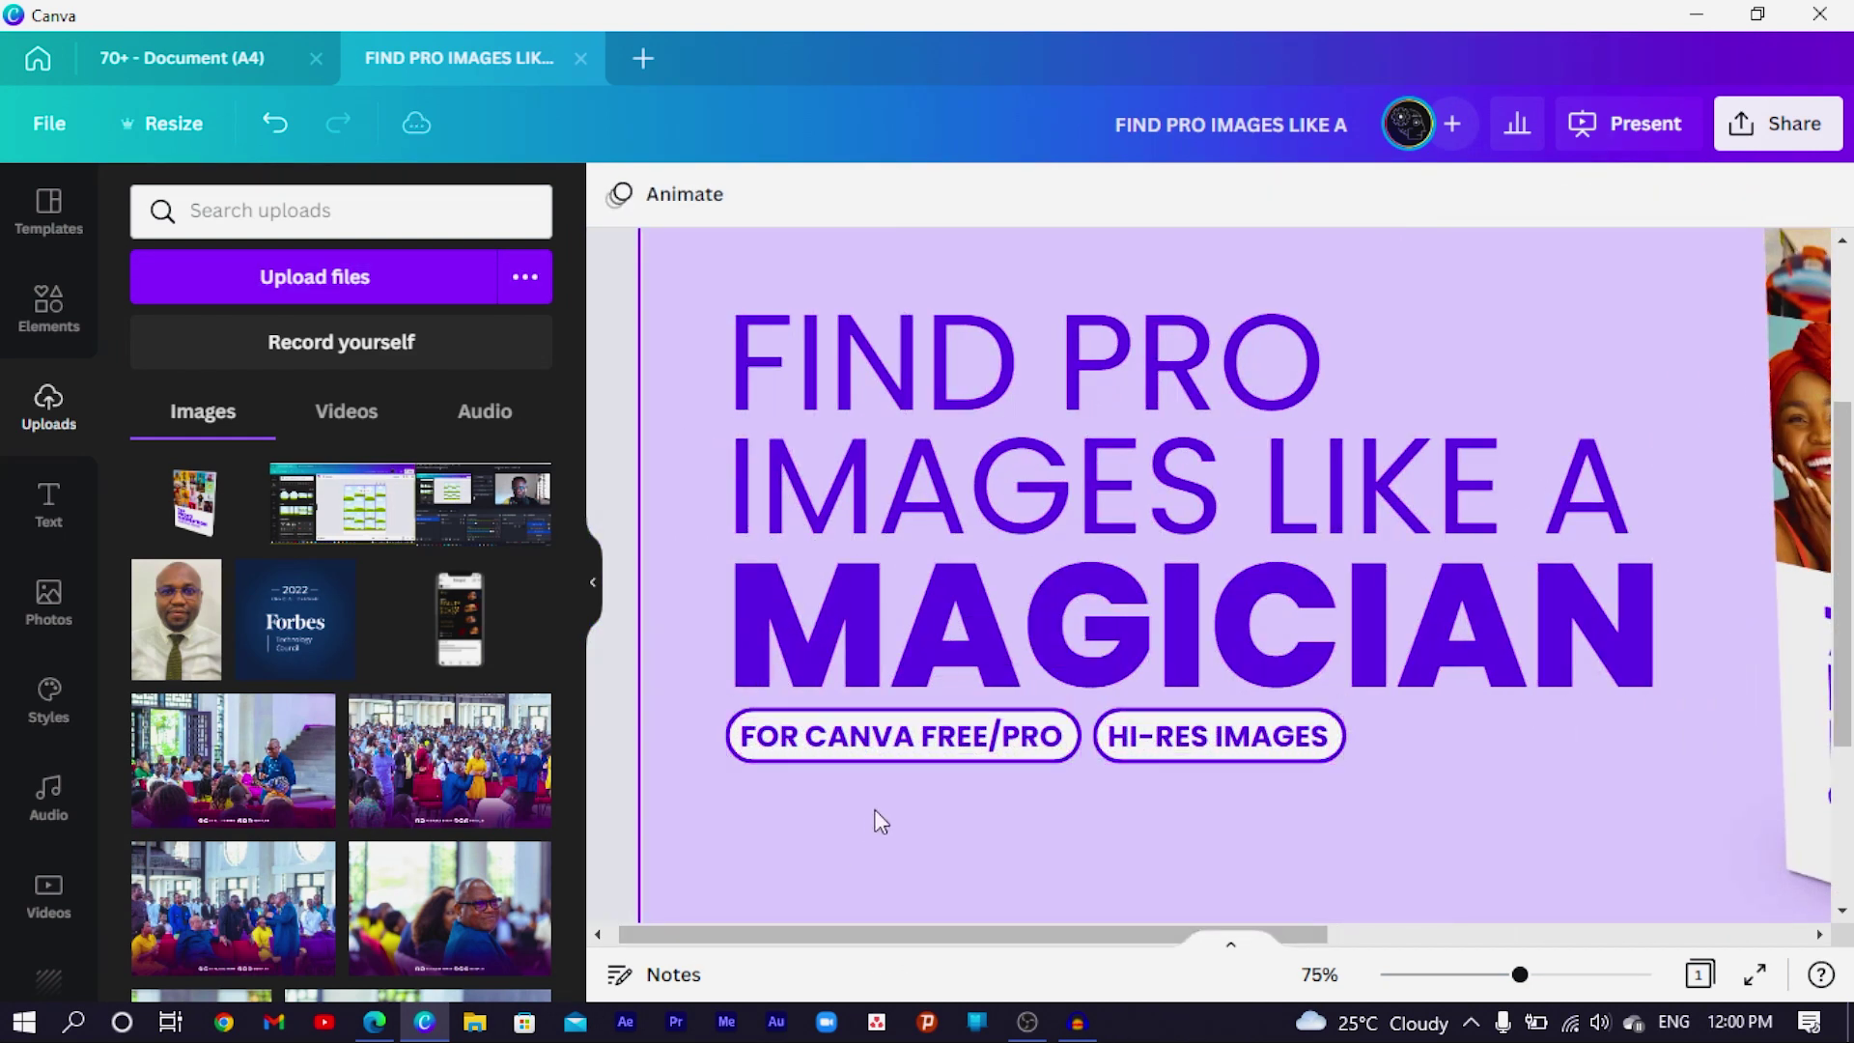
{"action": "scroll", "coordinate": [889, 807], "scroll_direction": "down", "scroll_amount": 1}
{"action": "left_click_drag", "start_coordinate": [902, 747], "coordinate": [1342, 589]}
Step: Add a yellow rectangle below the heading and set its corner rounding to 45
{"action": "left_click", "coordinate": [956, 750]}
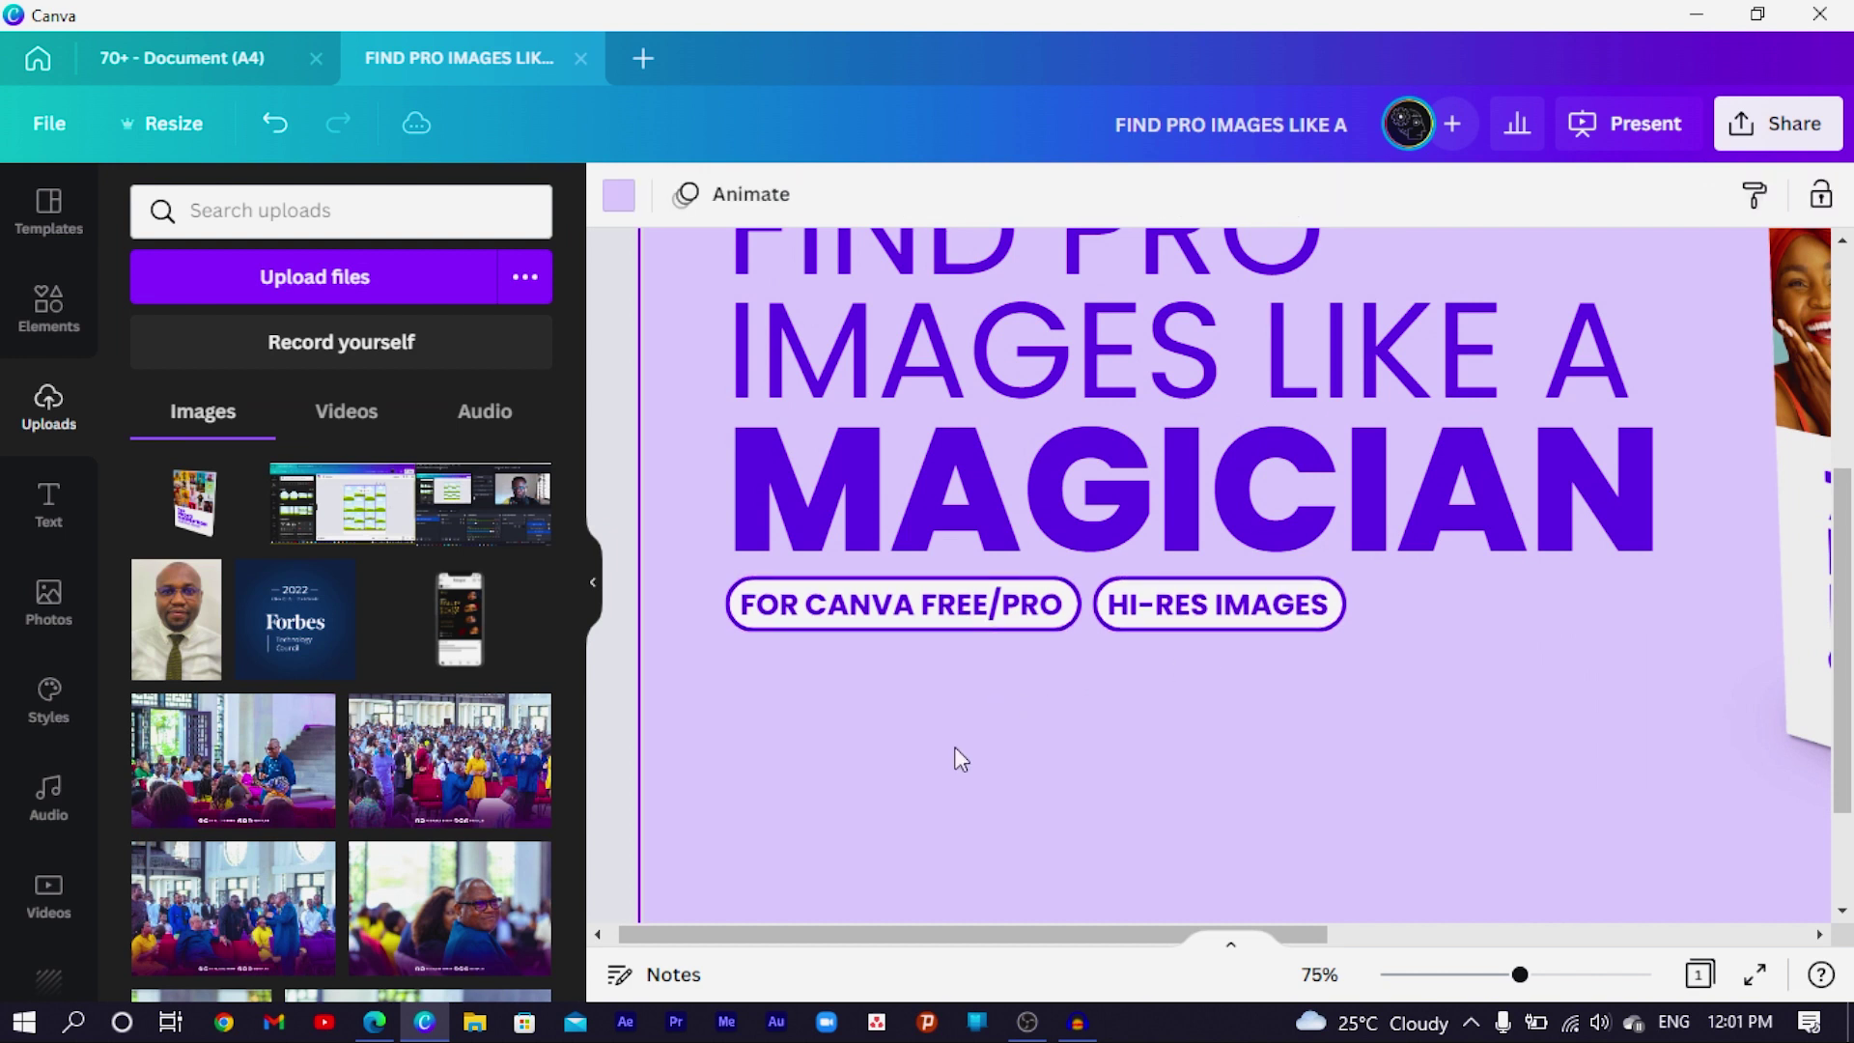
{"action": "key", "text": "r"}
{"action": "left_click_drag", "start_coordinate": [1595, 443], "coordinate": [955, 747]}
{"action": "left_click", "coordinate": [816, 200]}
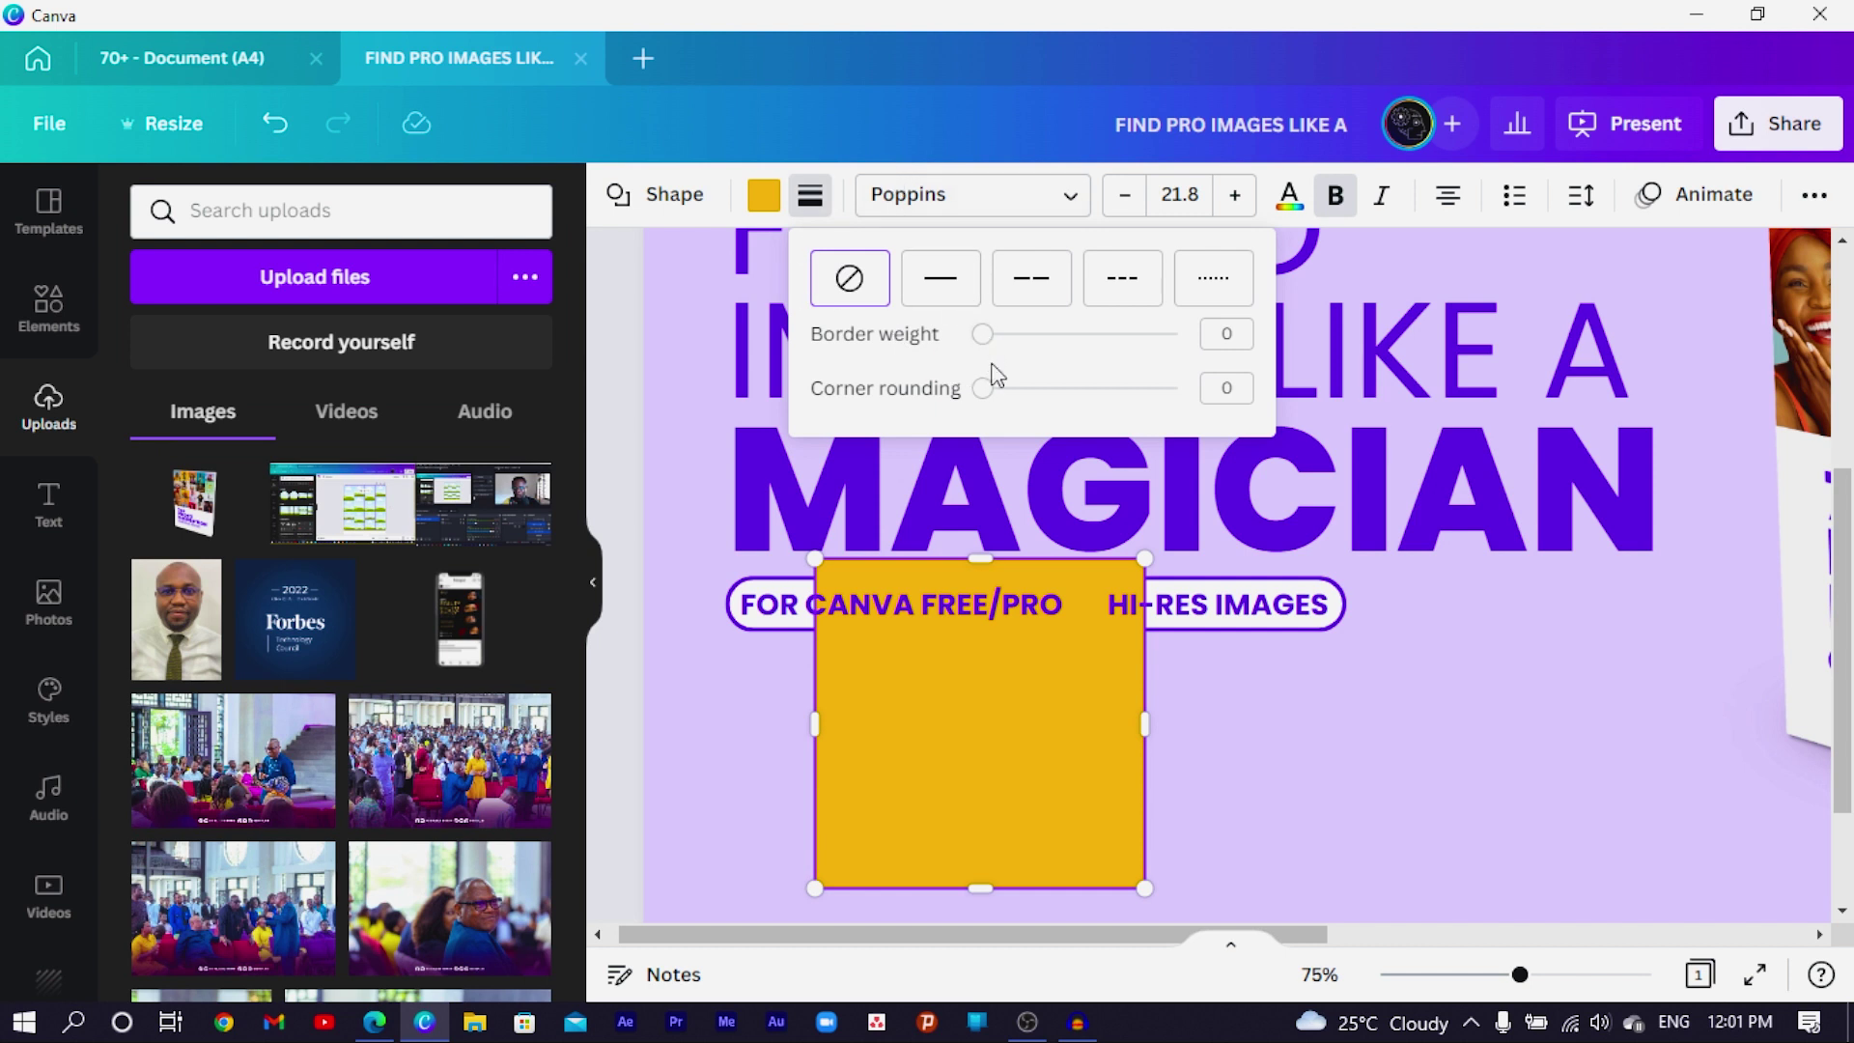
{"action": "left_click_drag", "start_coordinate": [983, 389], "coordinate": [1045, 388]}
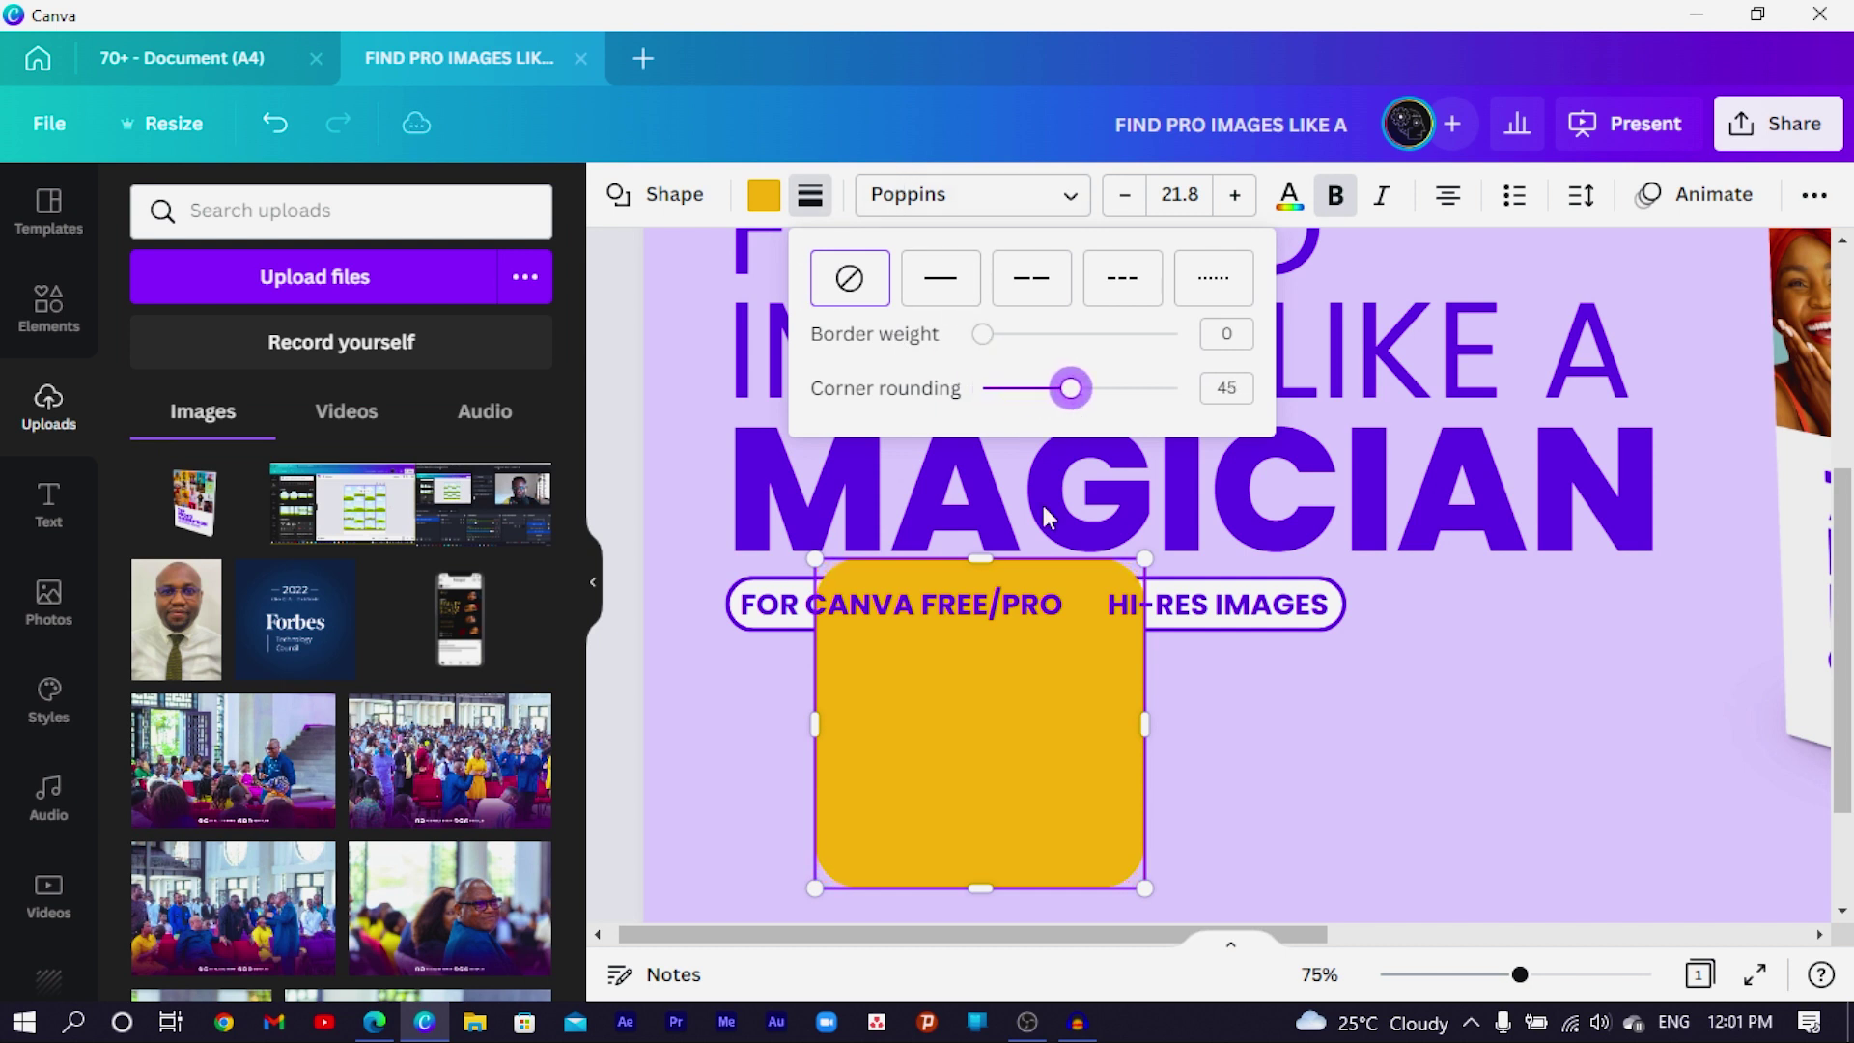
Step: Flatten the yellow rectangle into a button shape, place it below the badges near their left edge and widen it
{"action": "left_click_drag", "start_coordinate": [985, 563], "coordinate": [977, 759]}
{"action": "left_click", "coordinate": [942, 817]}
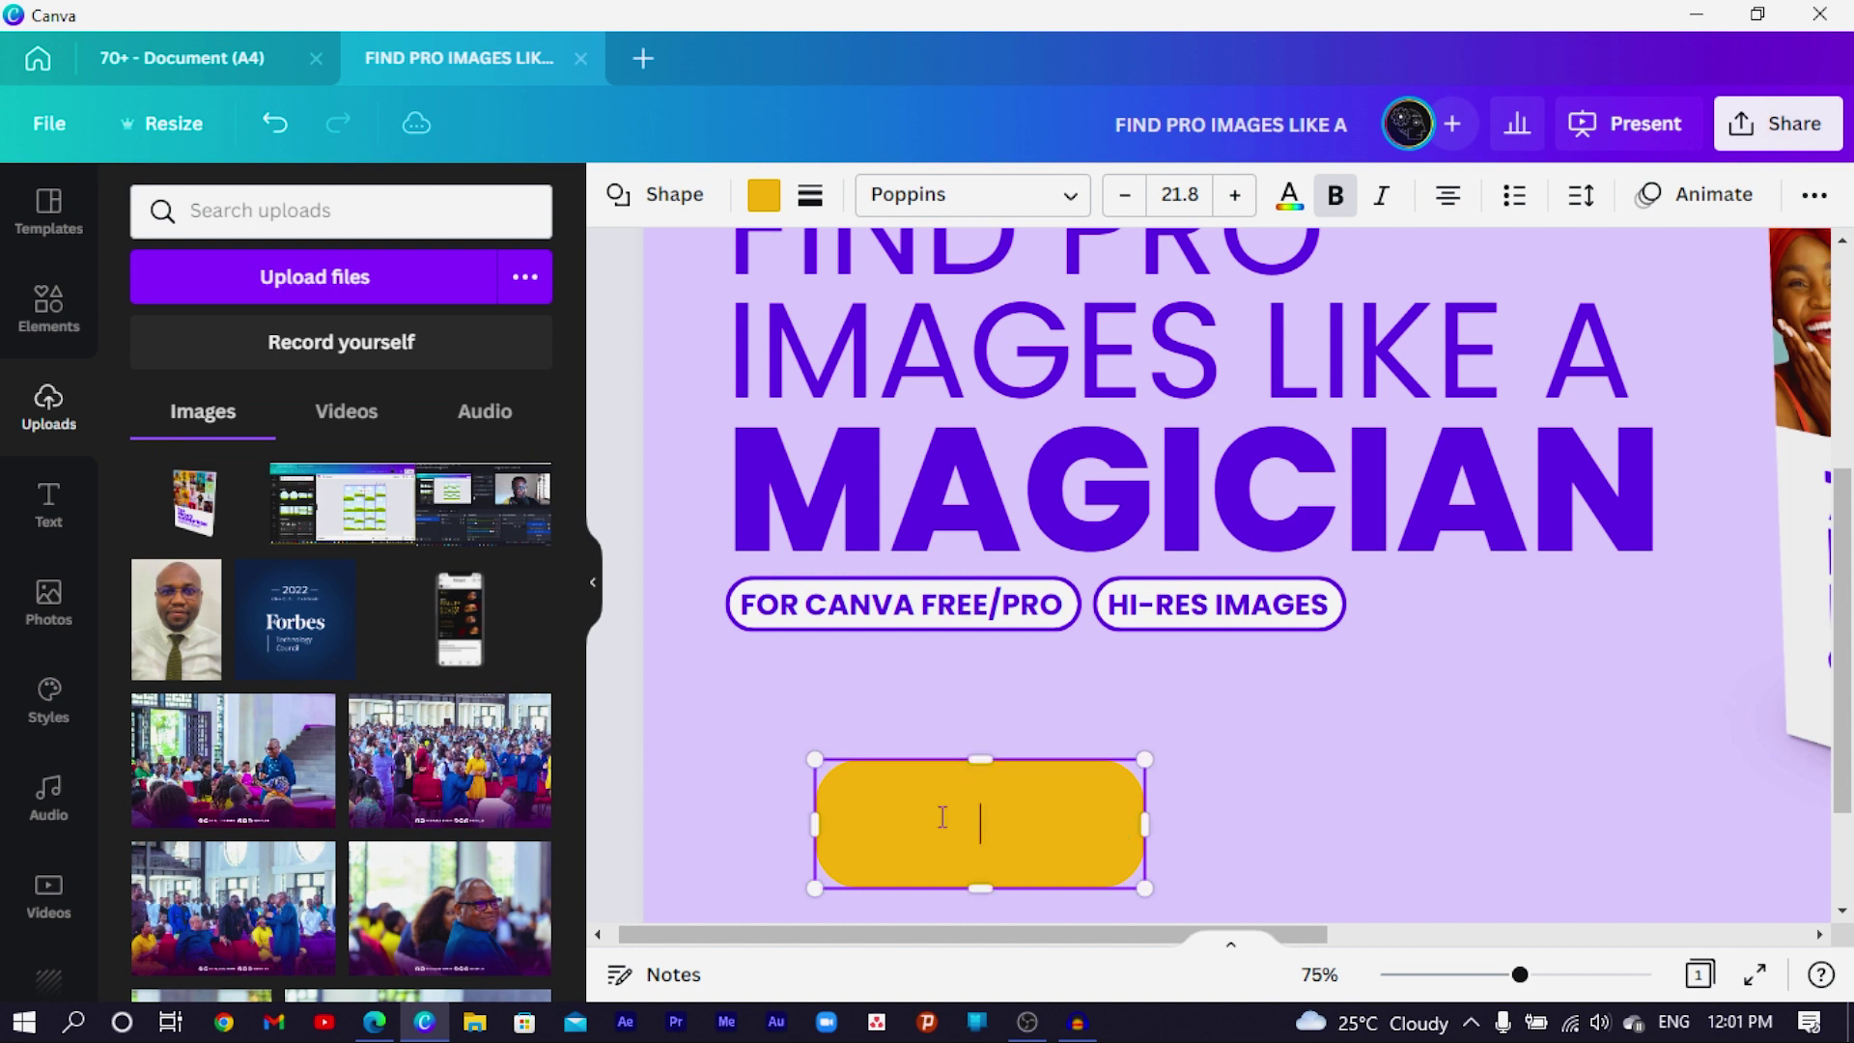
{"action": "left_click", "coordinate": [833, 691]}
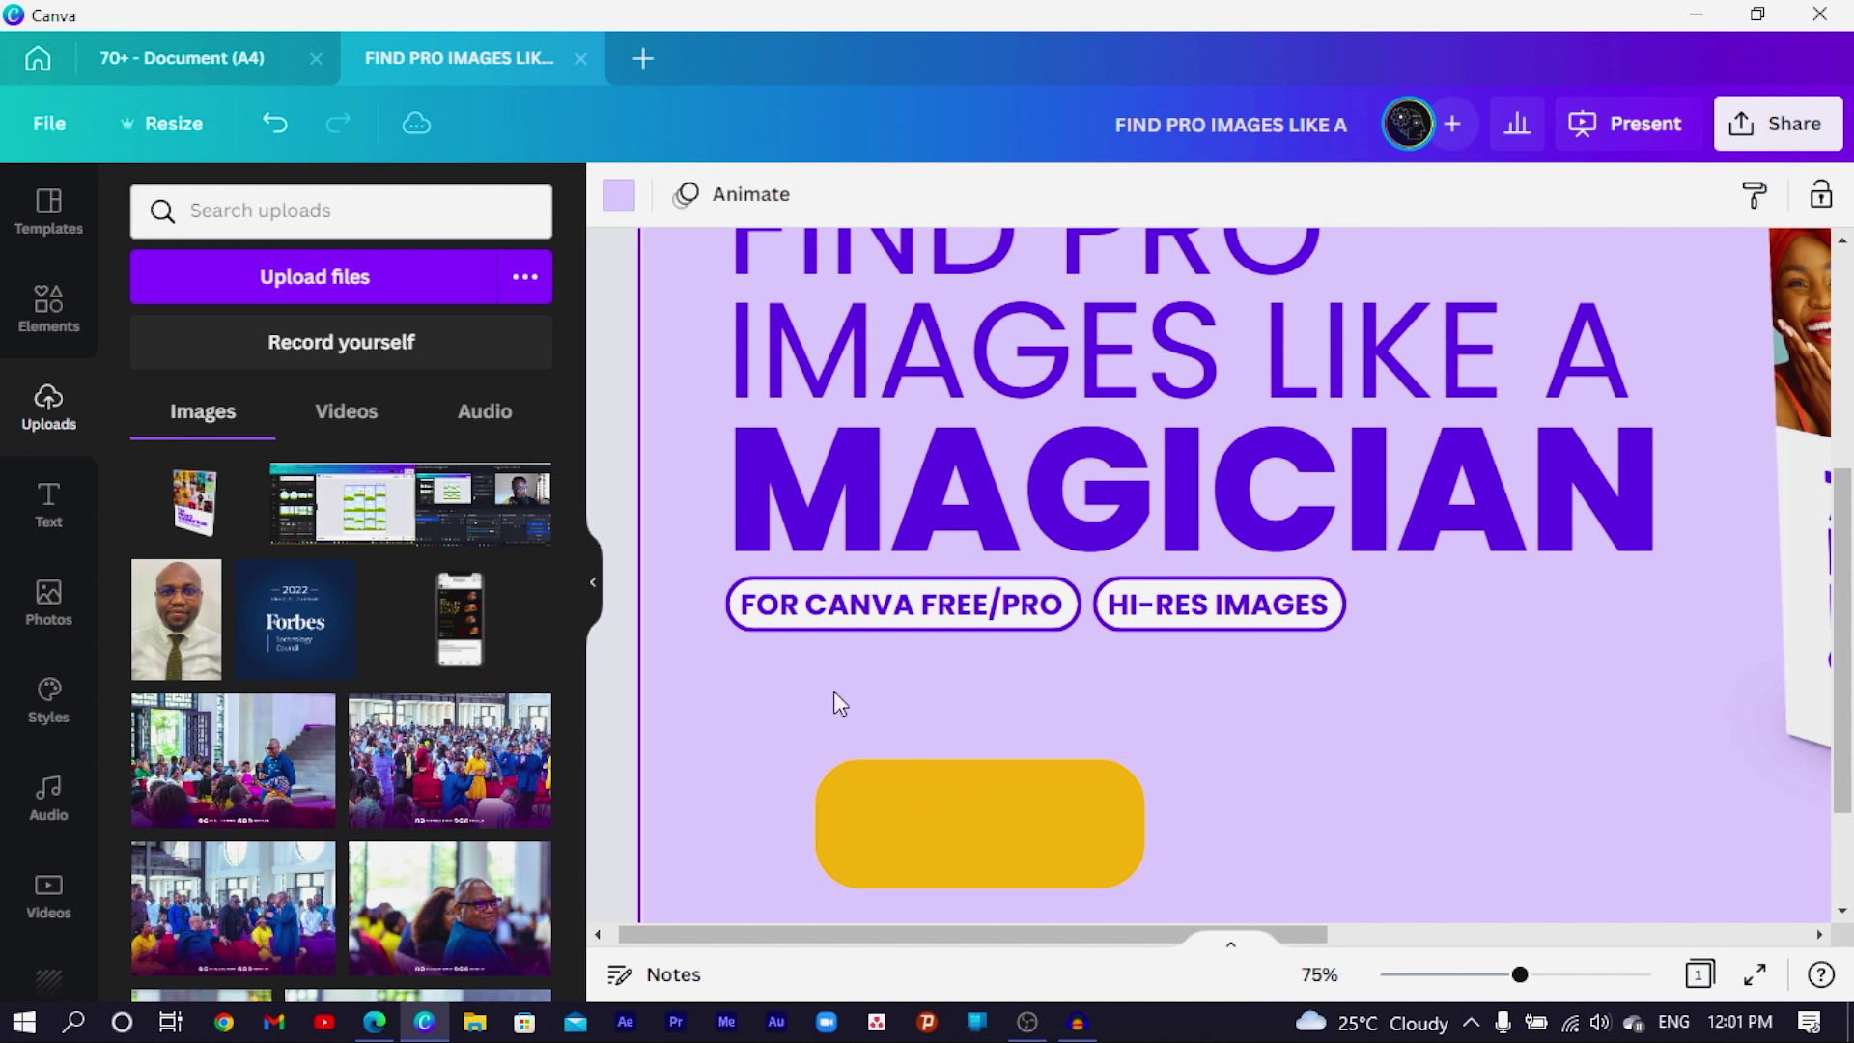
{"action": "left_click_drag", "start_coordinate": [882, 805], "coordinate": [815, 732]}
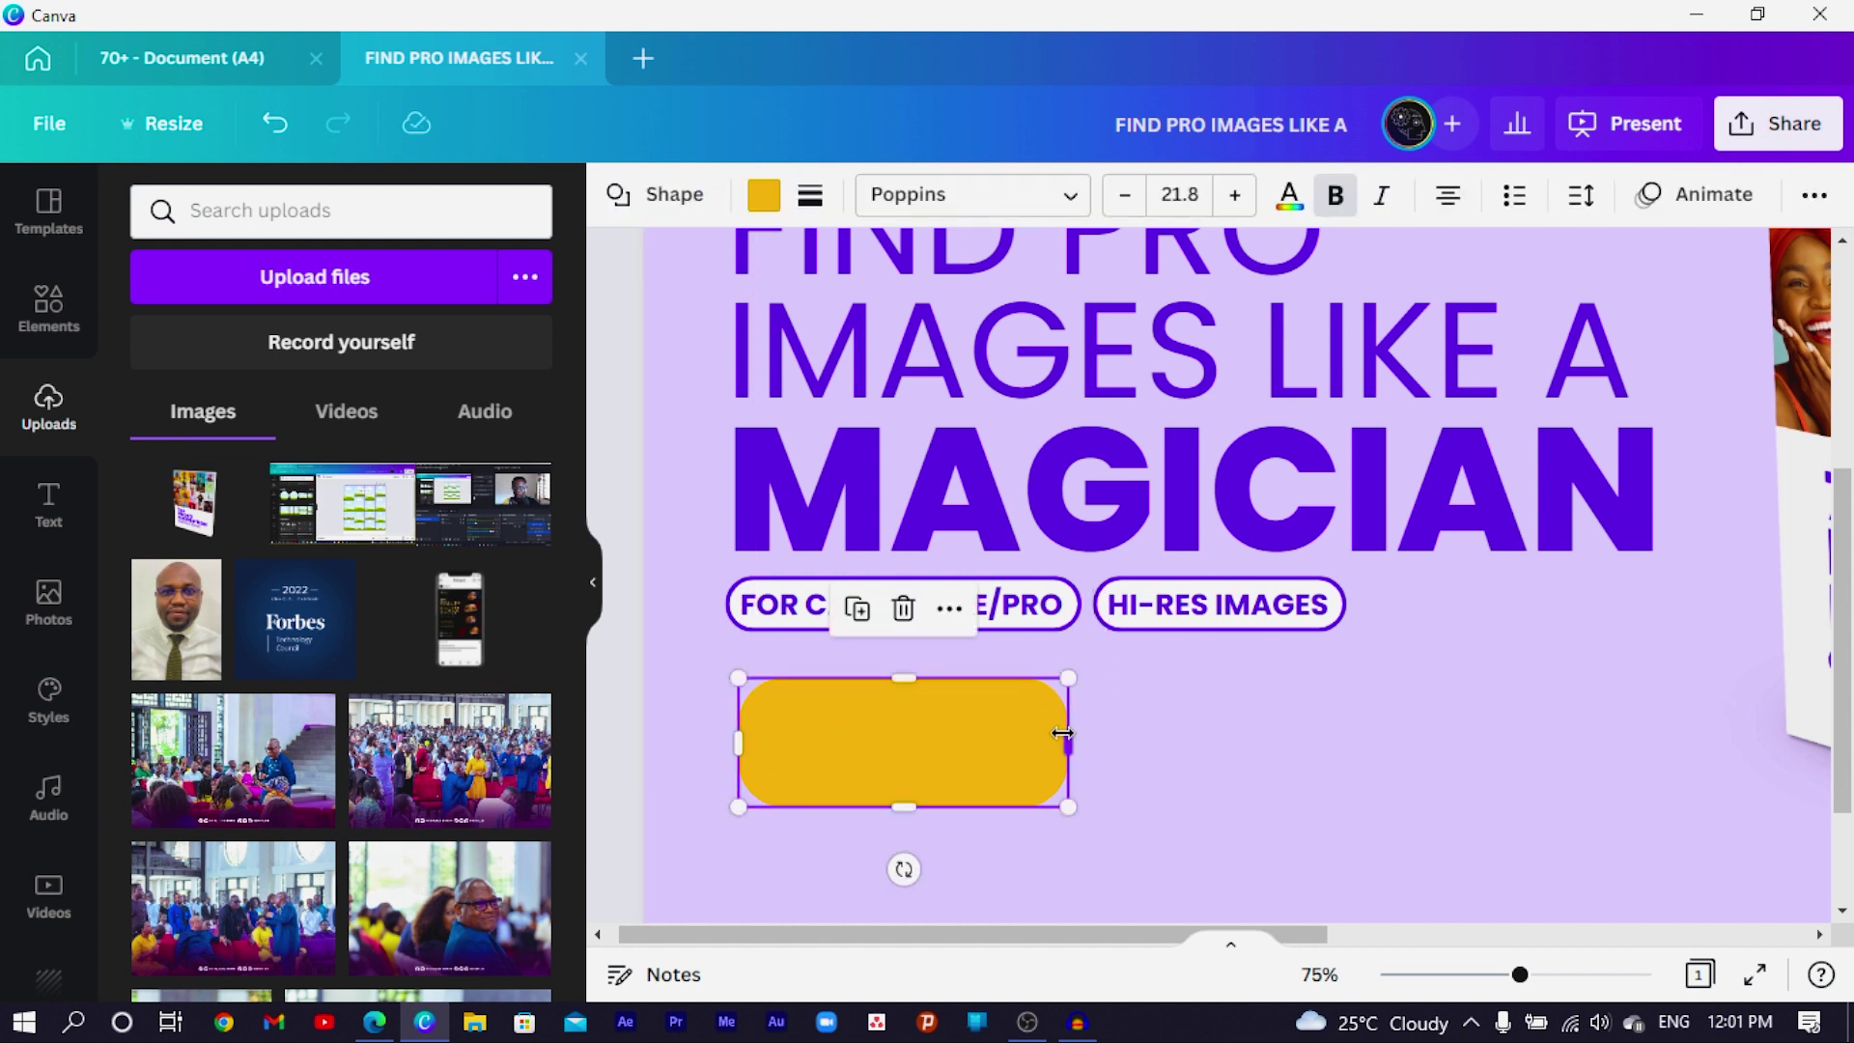
{"action": "left_click_drag", "start_coordinate": [1069, 741], "coordinate": [1108, 741]}
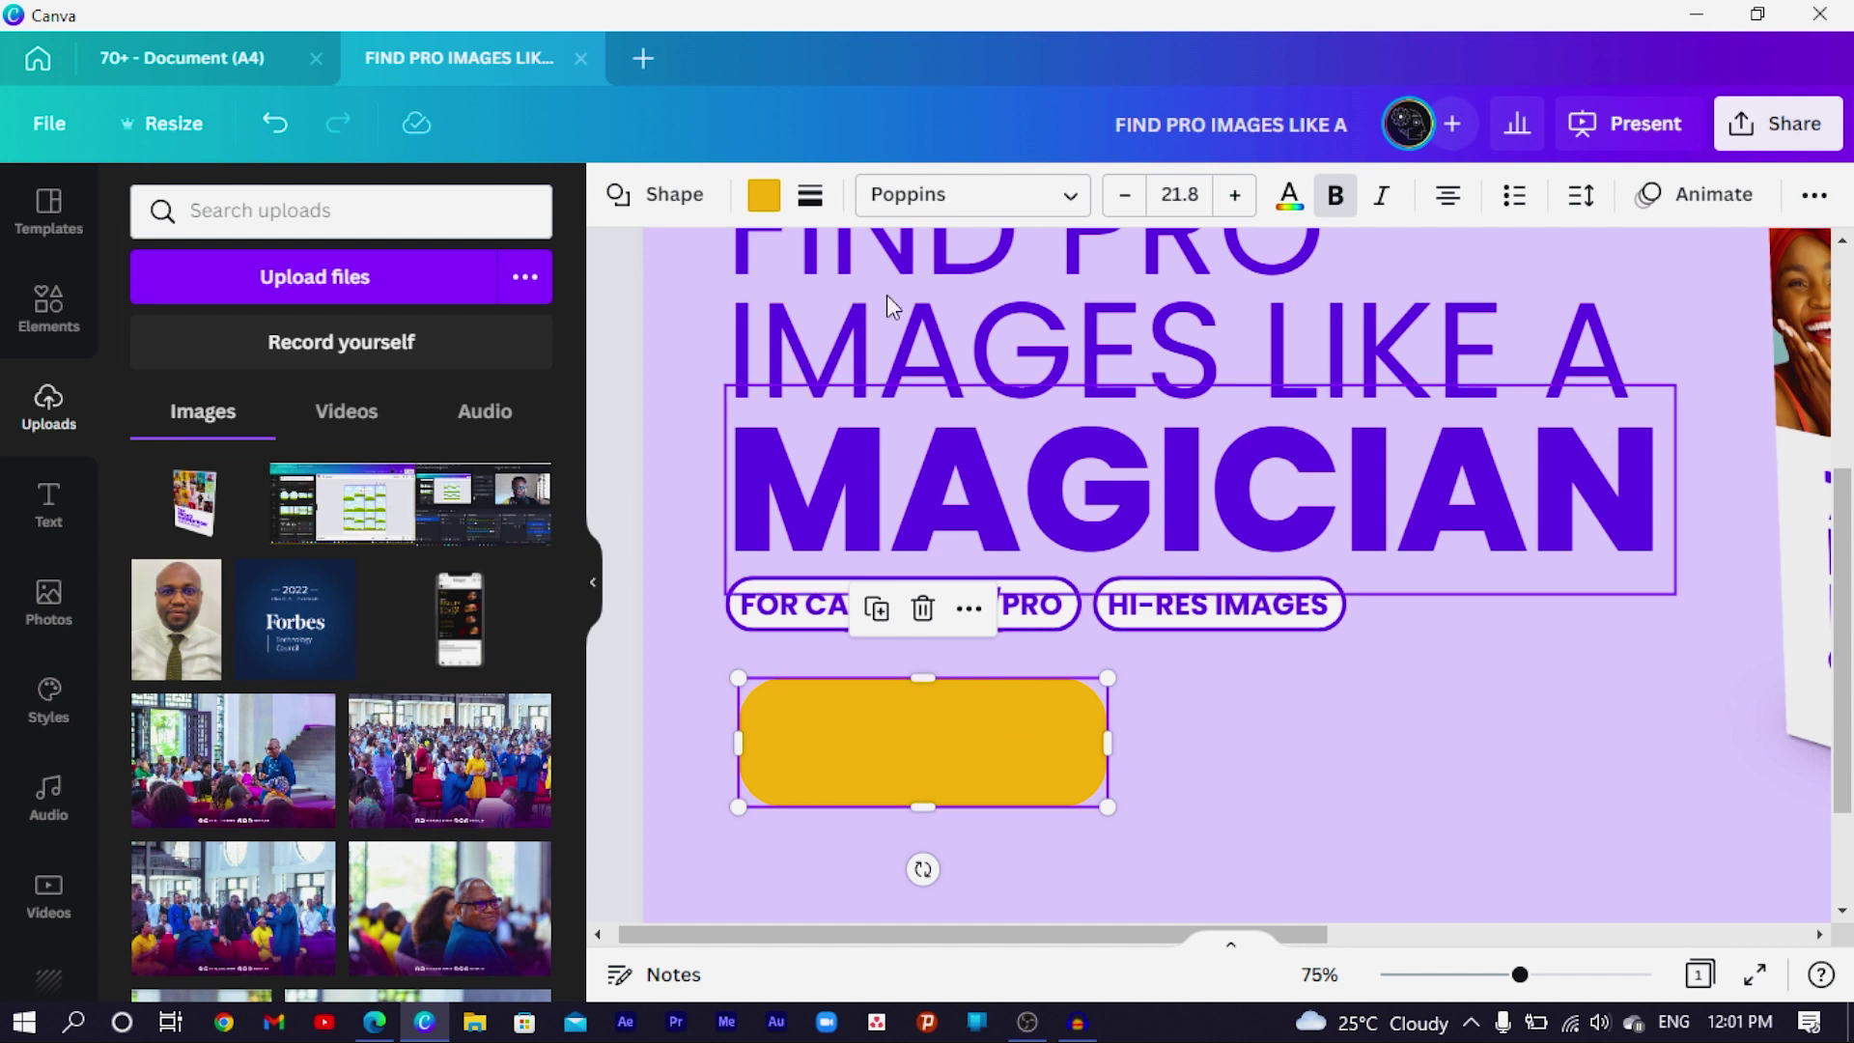
Step: Set the yellow button's corner rounding to 28, reduce its height slightly and stretch it wider
{"action": "left_click", "coordinate": [811, 196]}
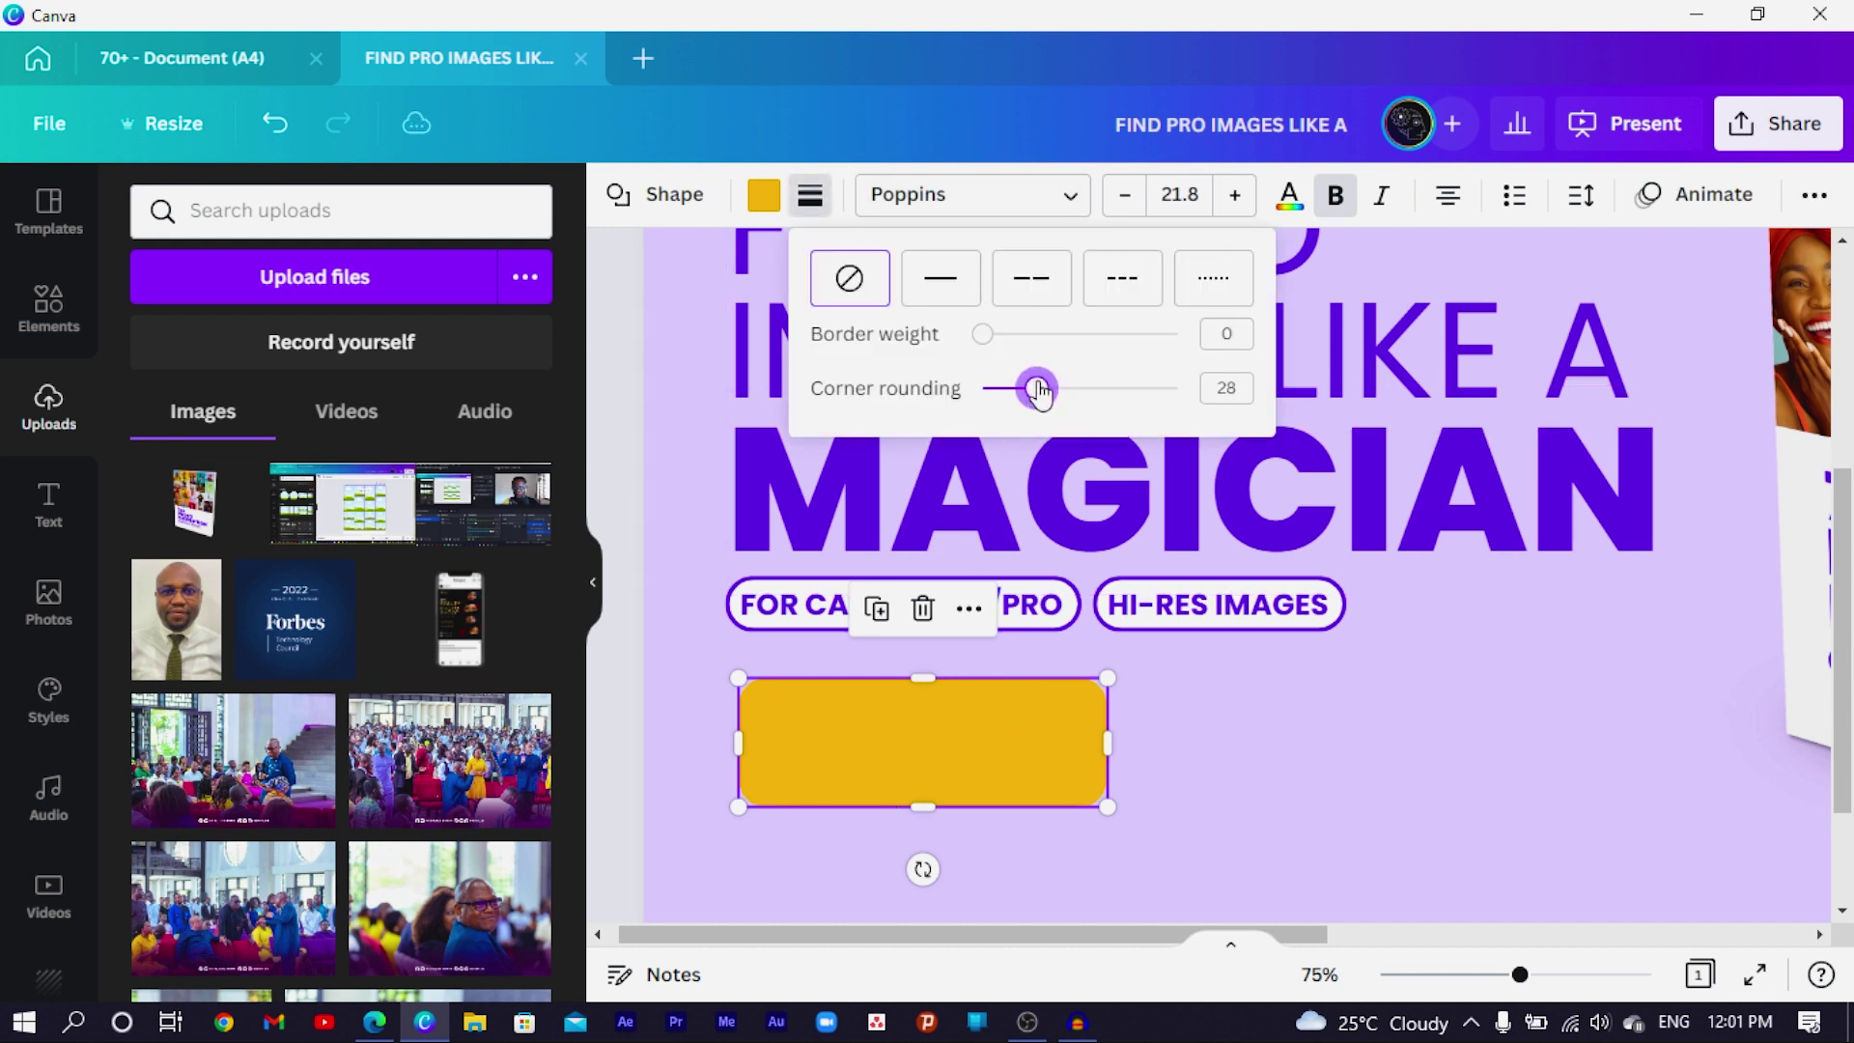
{"action": "left_click", "coordinate": [1224, 850]}
{"action": "left_click", "coordinate": [1224, 850]}
{"action": "left_click", "coordinate": [1014, 800]}
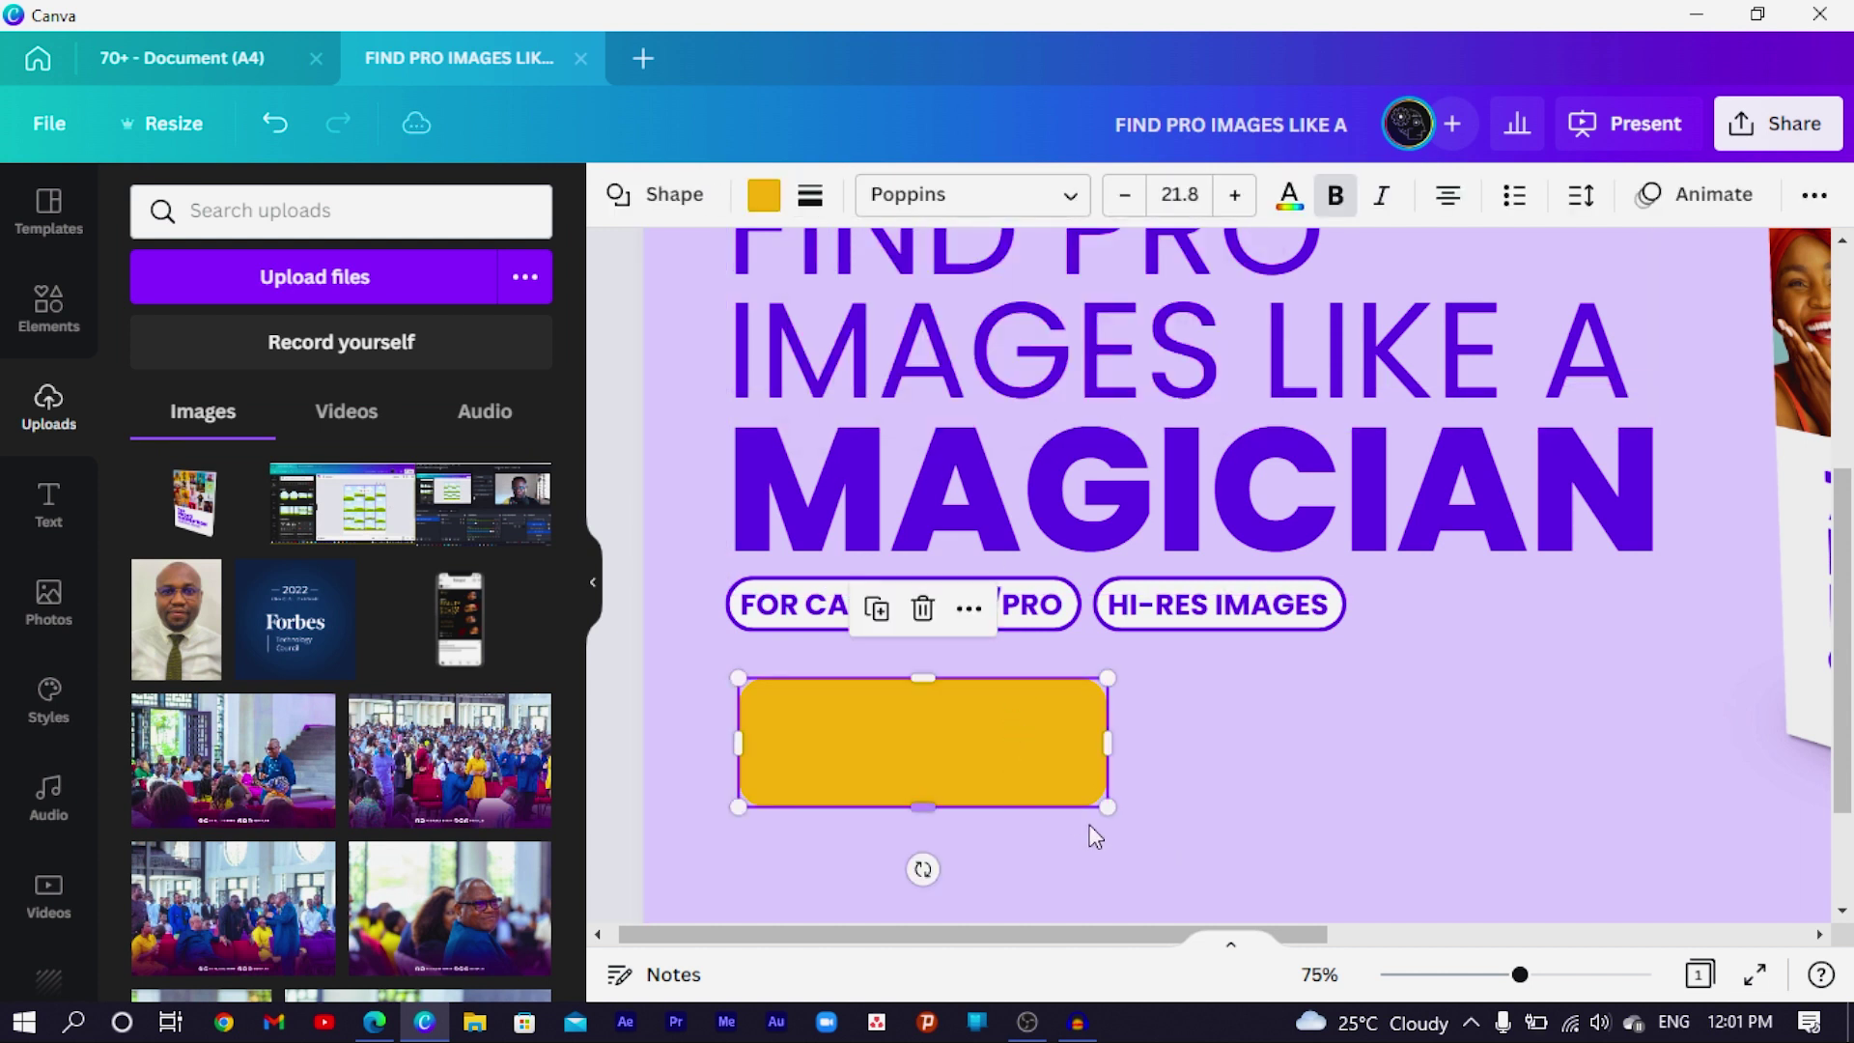
{"action": "left_click_drag", "start_coordinate": [1108, 807], "coordinate": [1037, 796]}
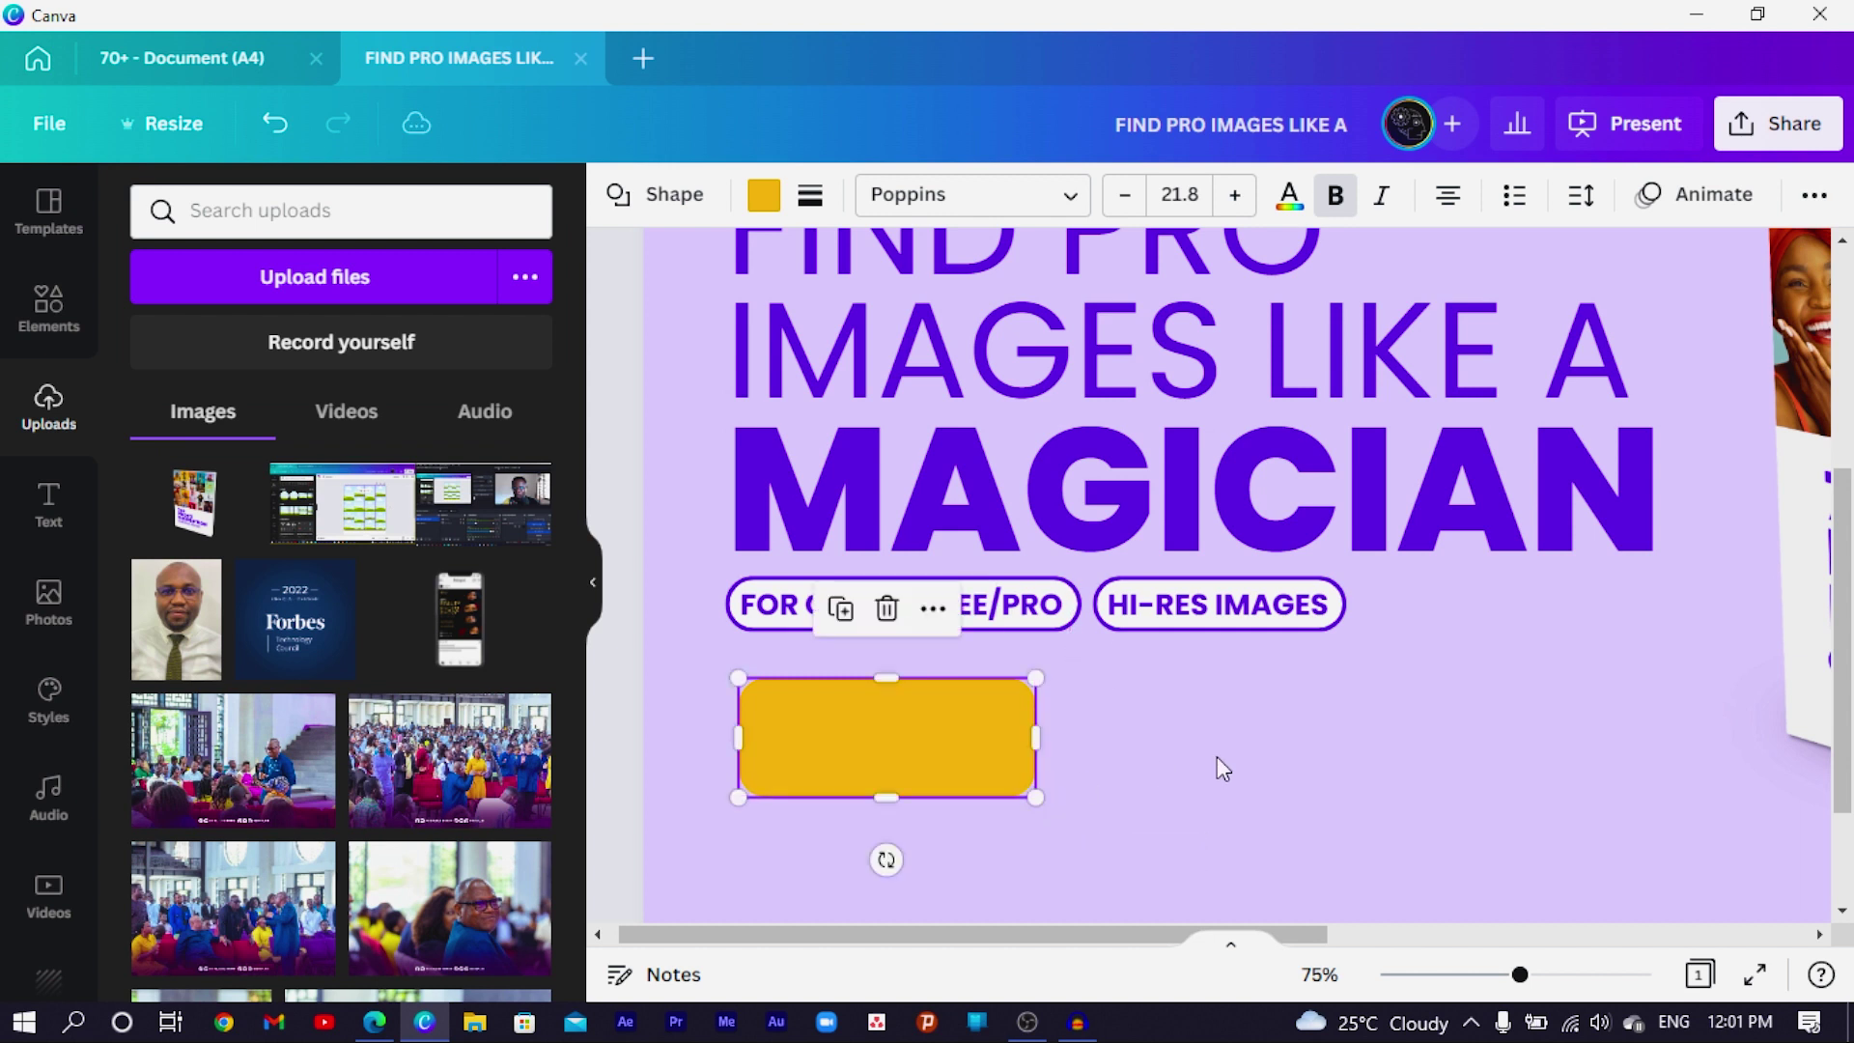
{"action": "left_click", "coordinate": [1217, 756]}
{"action": "left_click", "coordinate": [907, 744]}
{"action": "left_click_drag", "start_coordinate": [902, 742], "coordinate": [899, 738]}
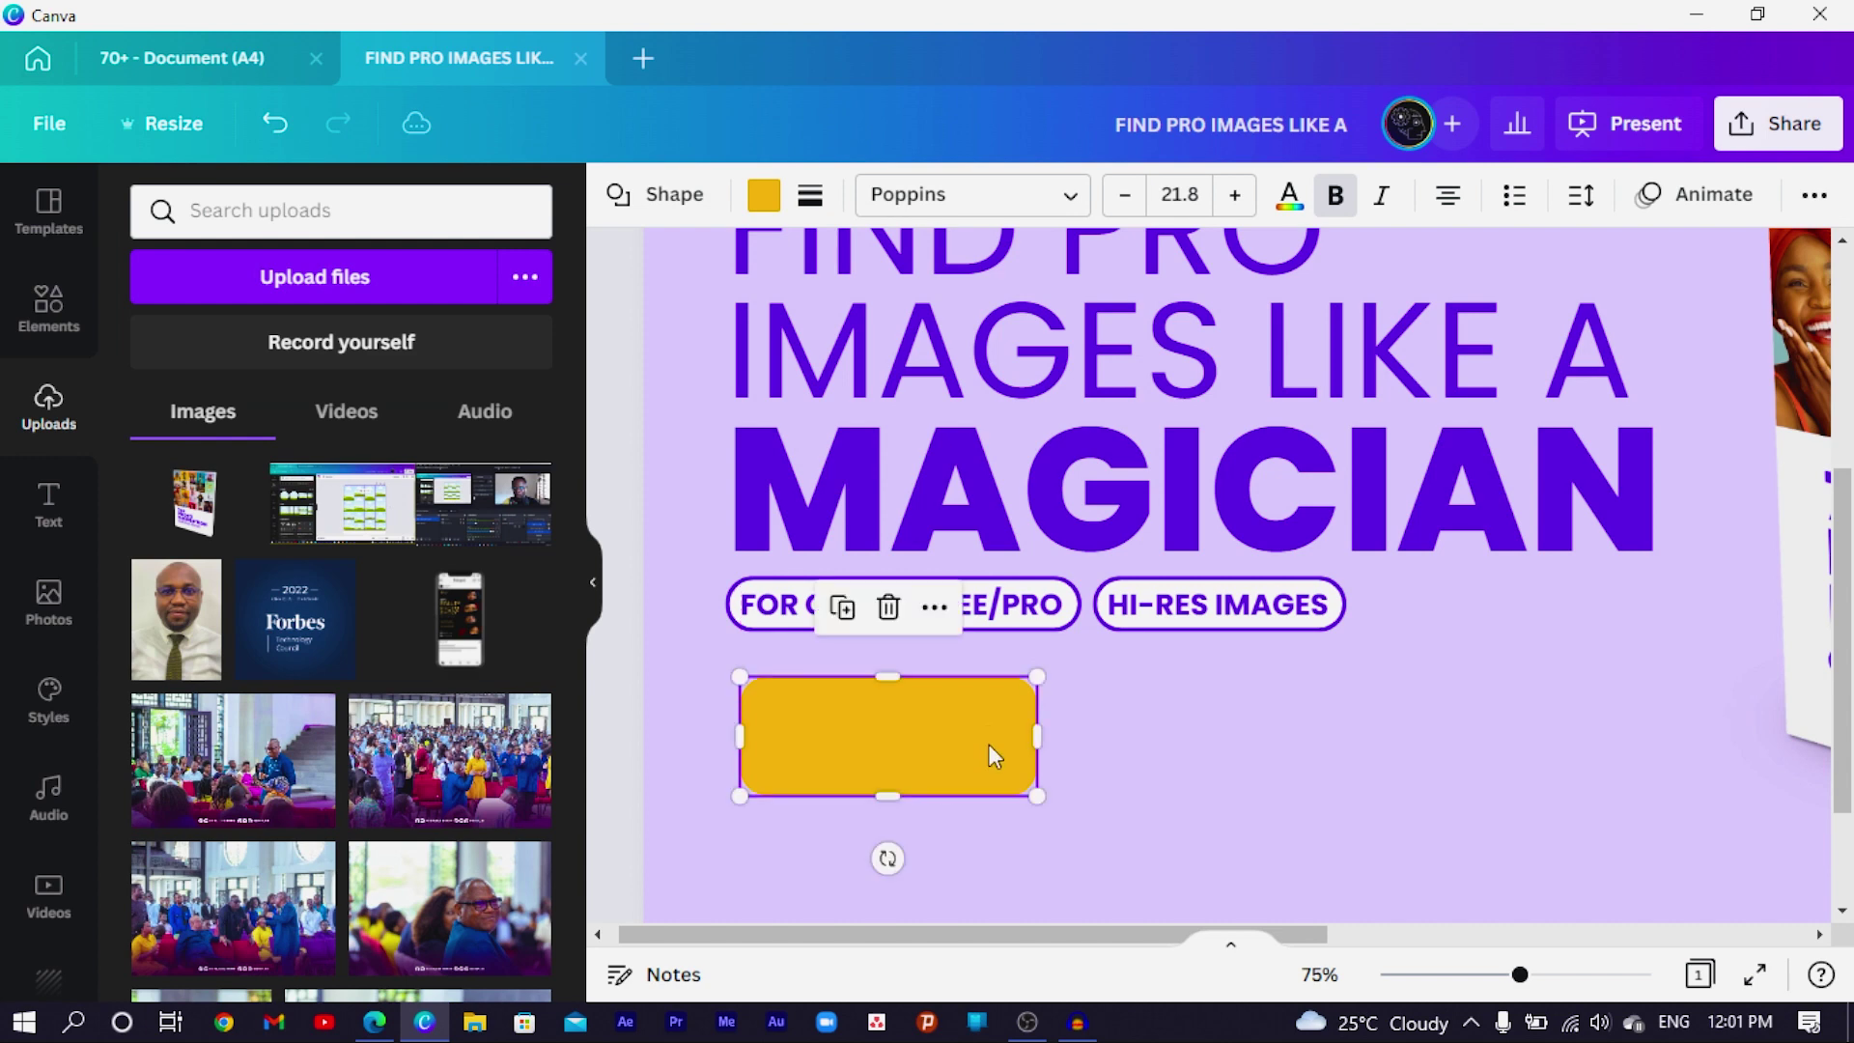
{"action": "left_click_drag", "start_coordinate": [1034, 736], "coordinate": [1126, 755]}
Step: Duplicate the "MAGICIAN" text, place the copy below it and replace its wording with "GET YOURS NOW"
{"action": "left_click", "coordinate": [1284, 490]}
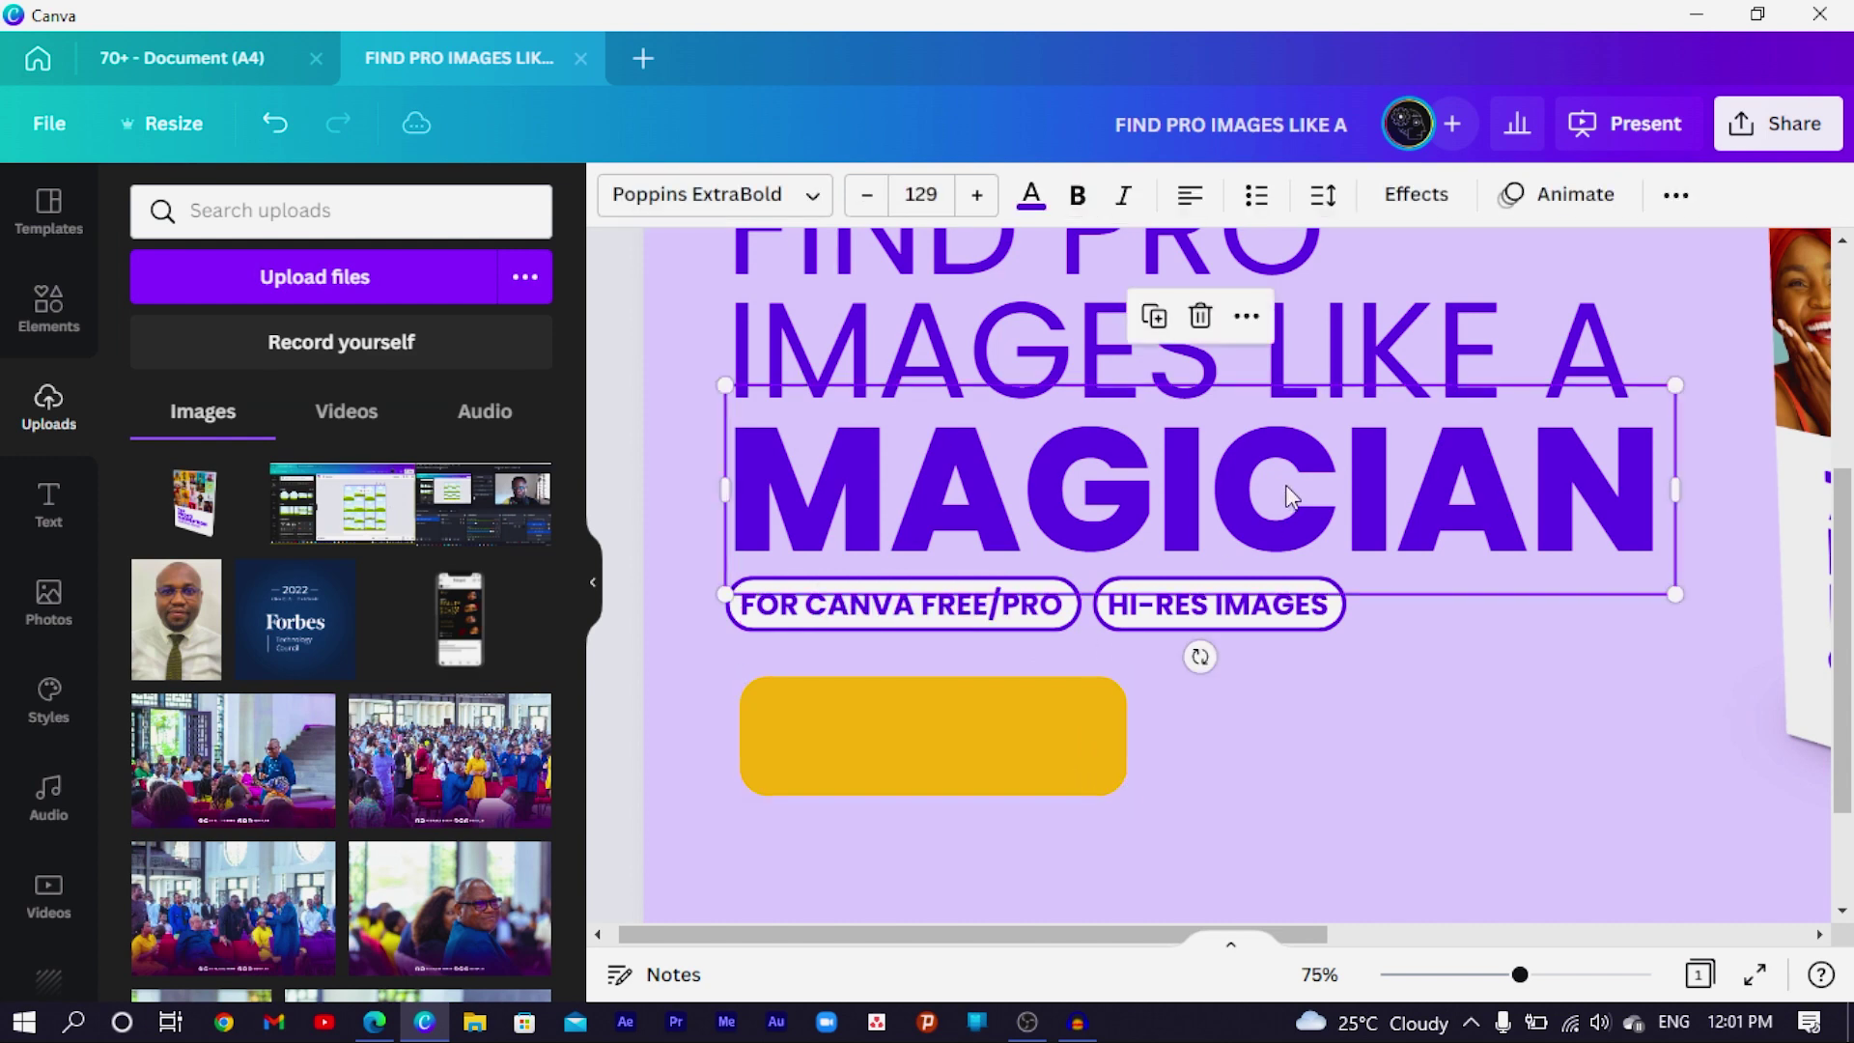
{"action": "key", "text": "ctrl+d"}
{"action": "left_click_drag", "start_coordinate": [1284, 492], "coordinate": [1287, 621]}
{"action": "double_click", "coordinate": [1287, 621]}
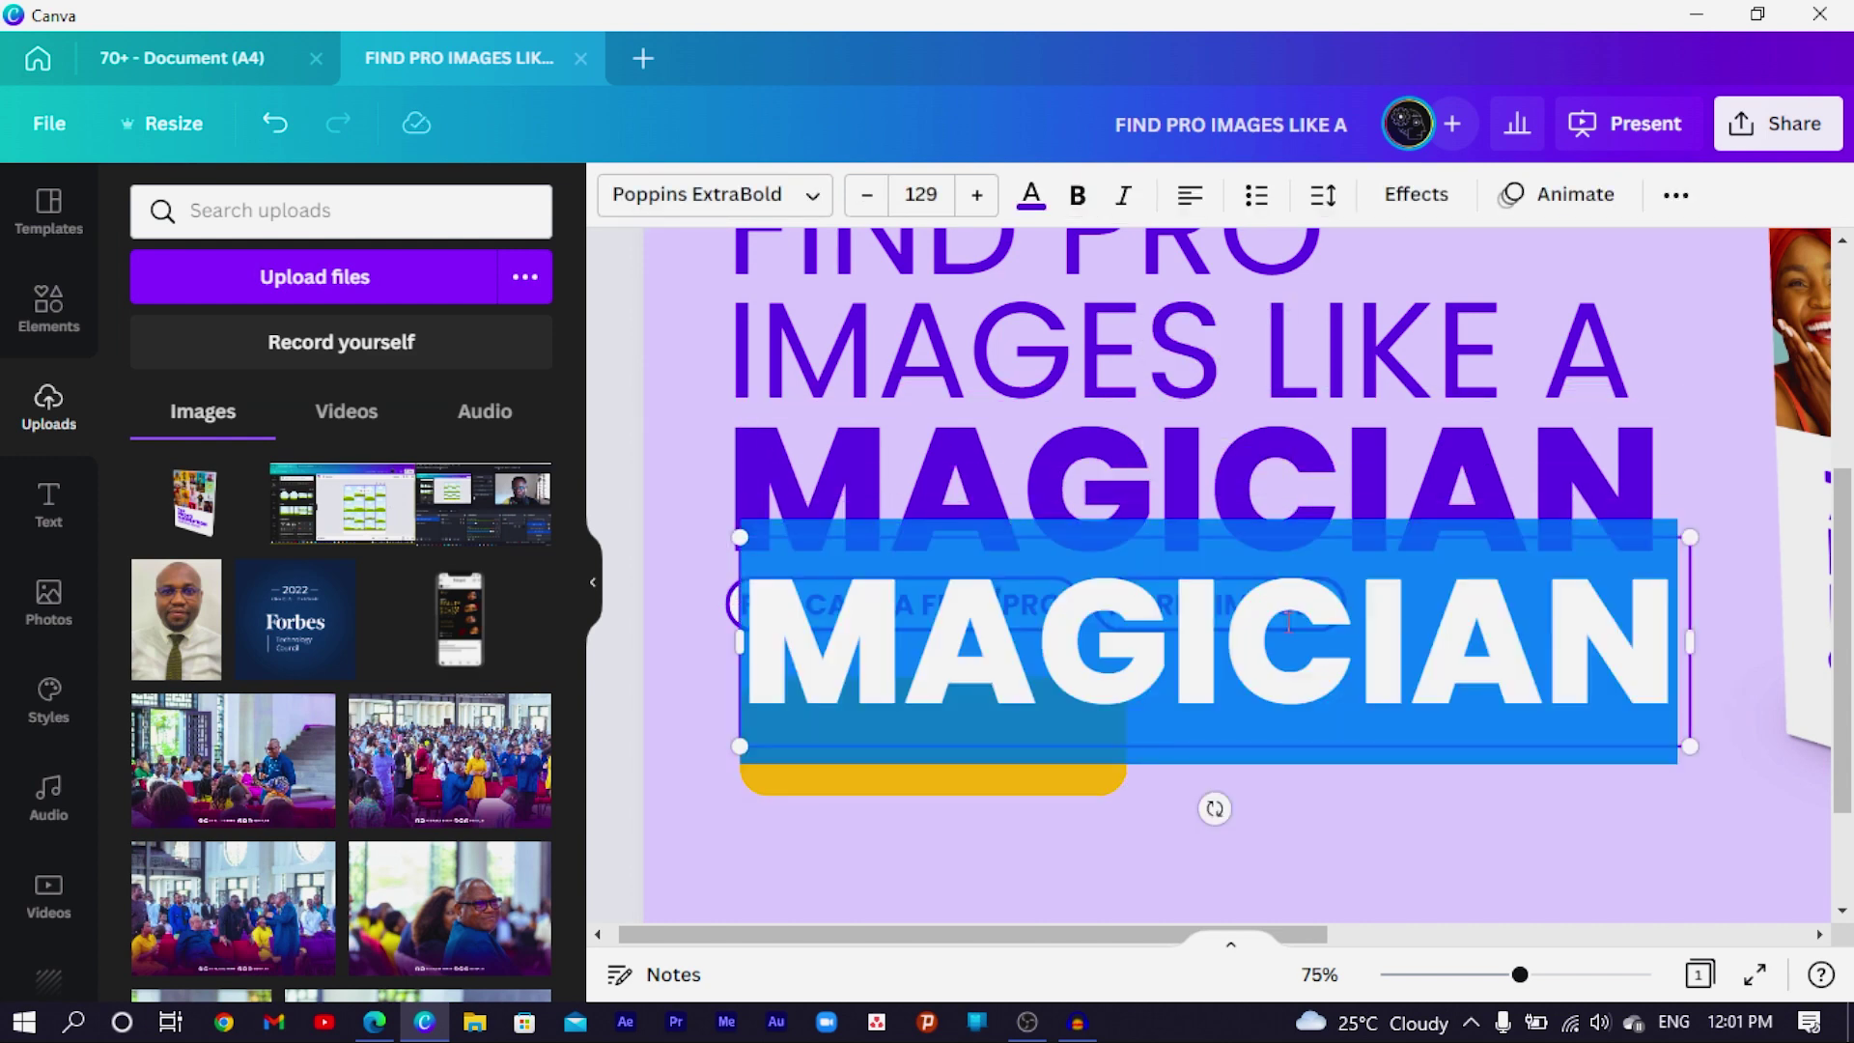
{"action": "type", "text": "GET YOURS N"}
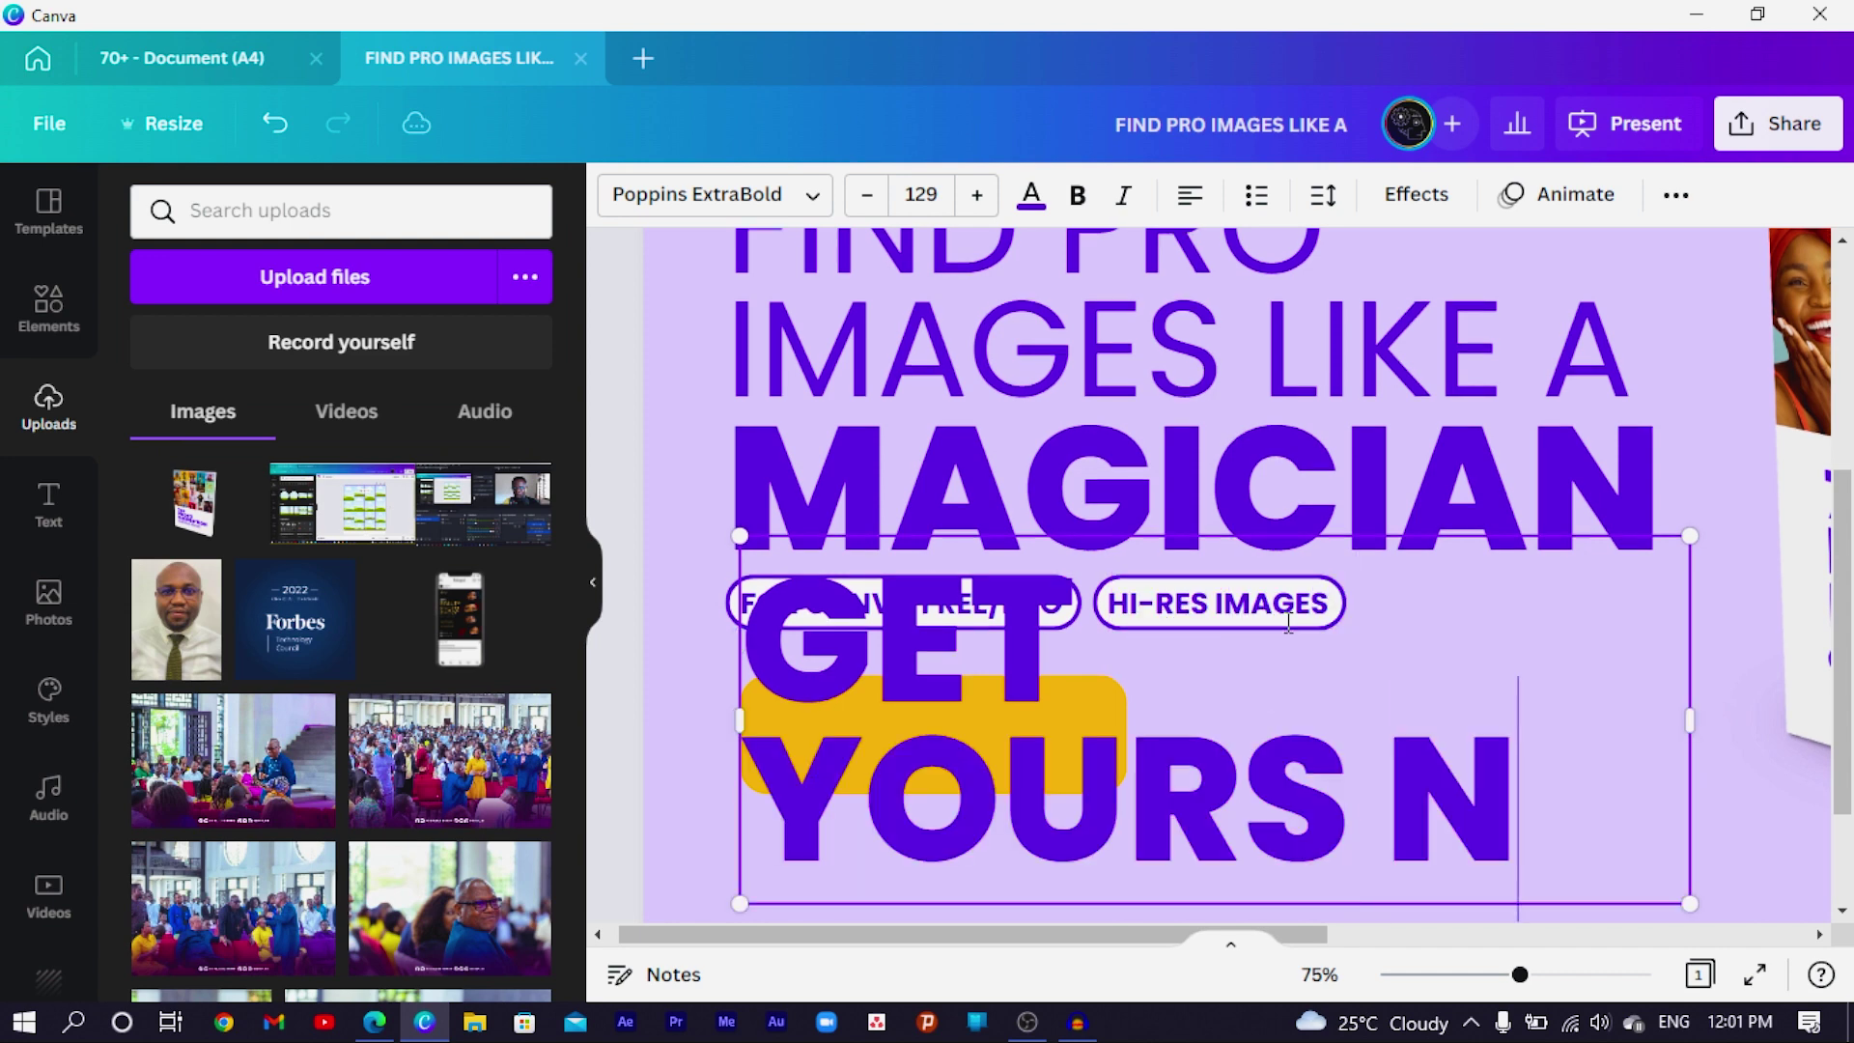
{"action": "type", "text": "OW"}
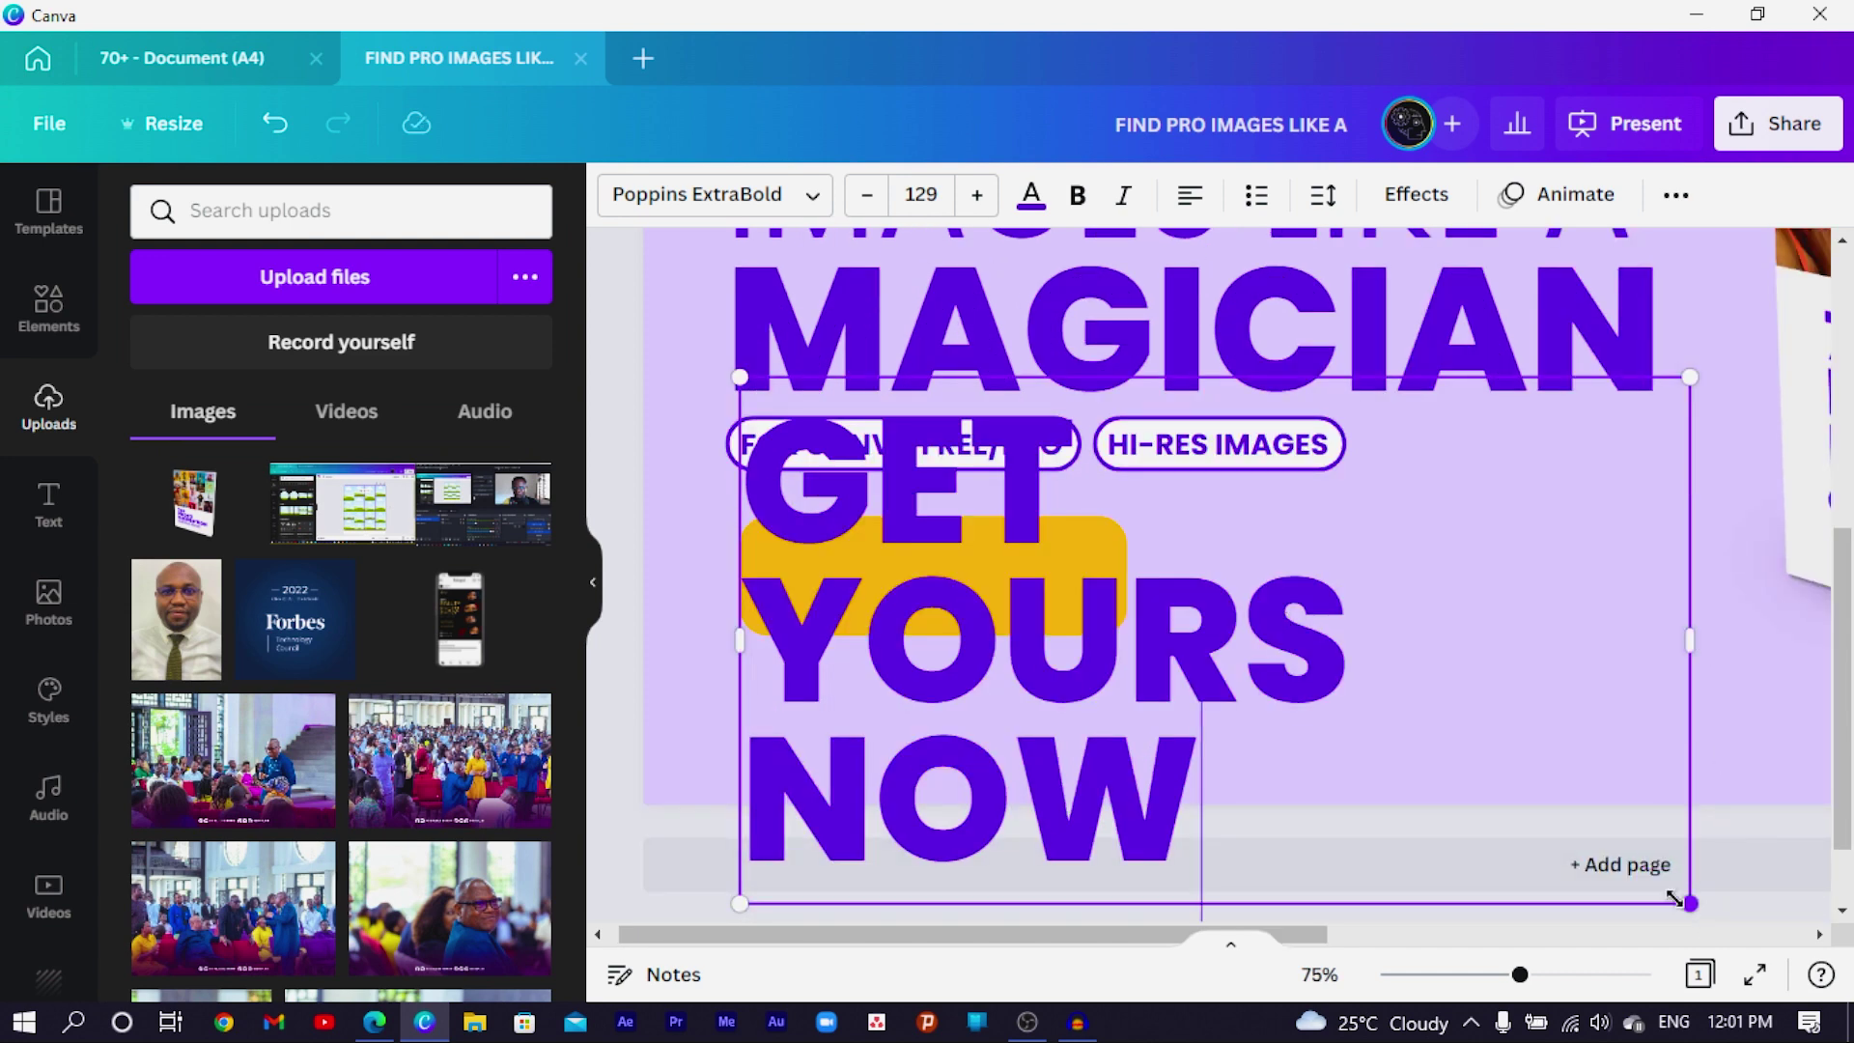
Step: Shrink "GET YOURS NOW" to size 33.7, place it on the yellow button and resize the button to fit the text
{"action": "left_click_drag", "start_coordinate": [1675, 898], "coordinate": [1186, 628]}
{"action": "left_click_drag", "start_coordinate": [1201, 510], "coordinate": [1120, 463]}
{"action": "left_click_drag", "start_coordinate": [956, 538], "coordinate": [977, 655]}
{"action": "left_click", "coordinate": [1099, 623]}
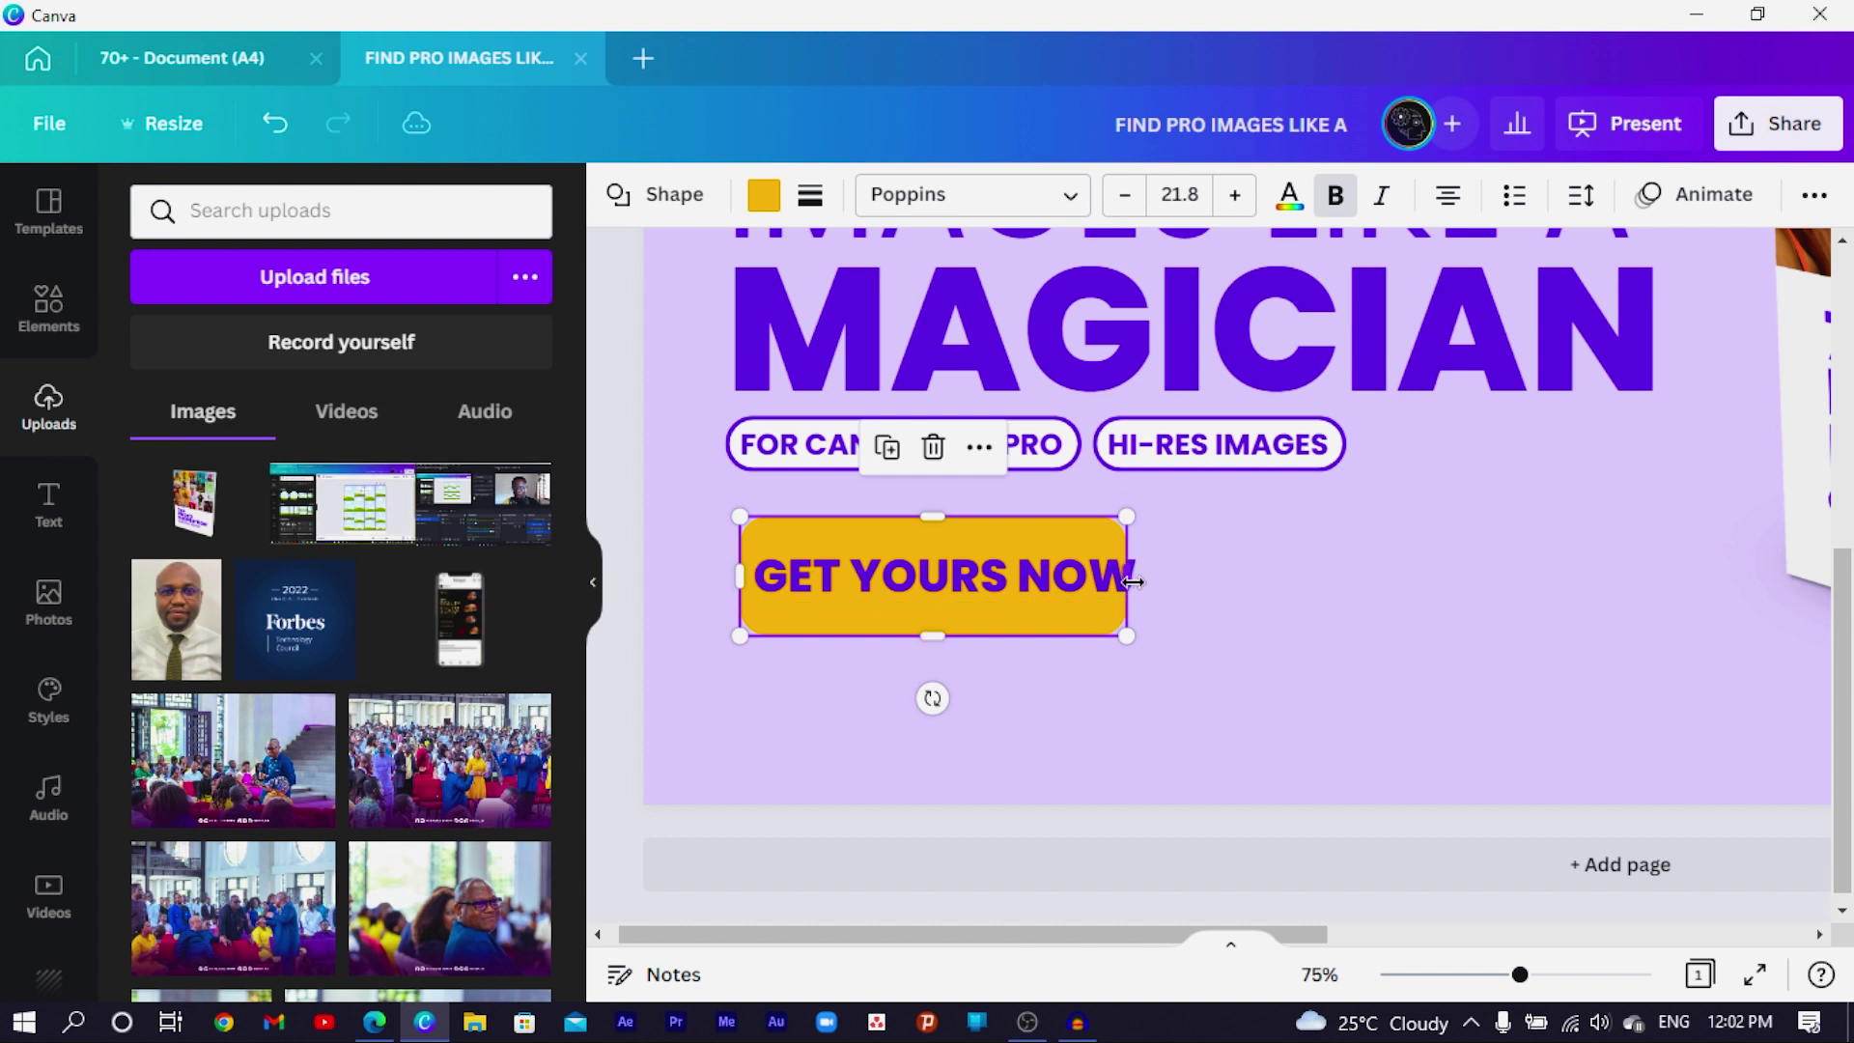
{"action": "left_click_drag", "start_coordinate": [1132, 582], "coordinate": [1160, 580]}
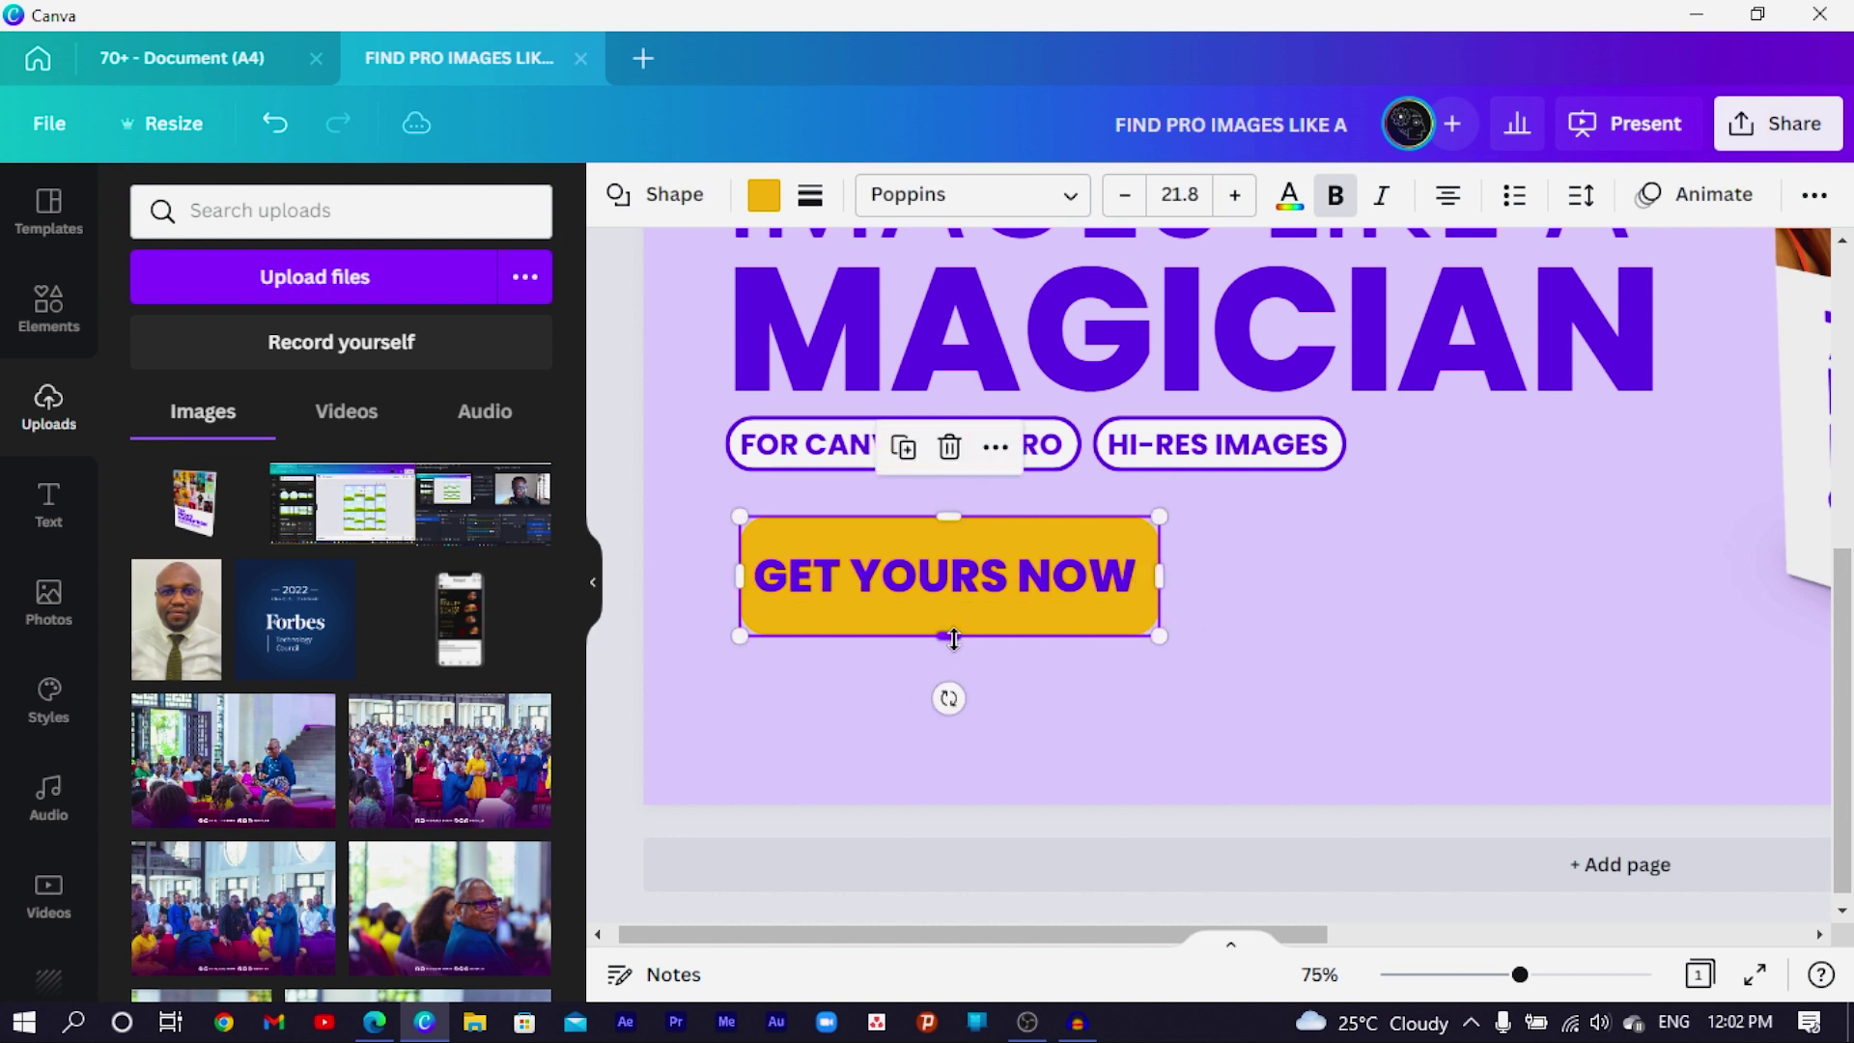
{"action": "left_click_drag", "start_coordinate": [954, 638], "coordinate": [954, 627]}
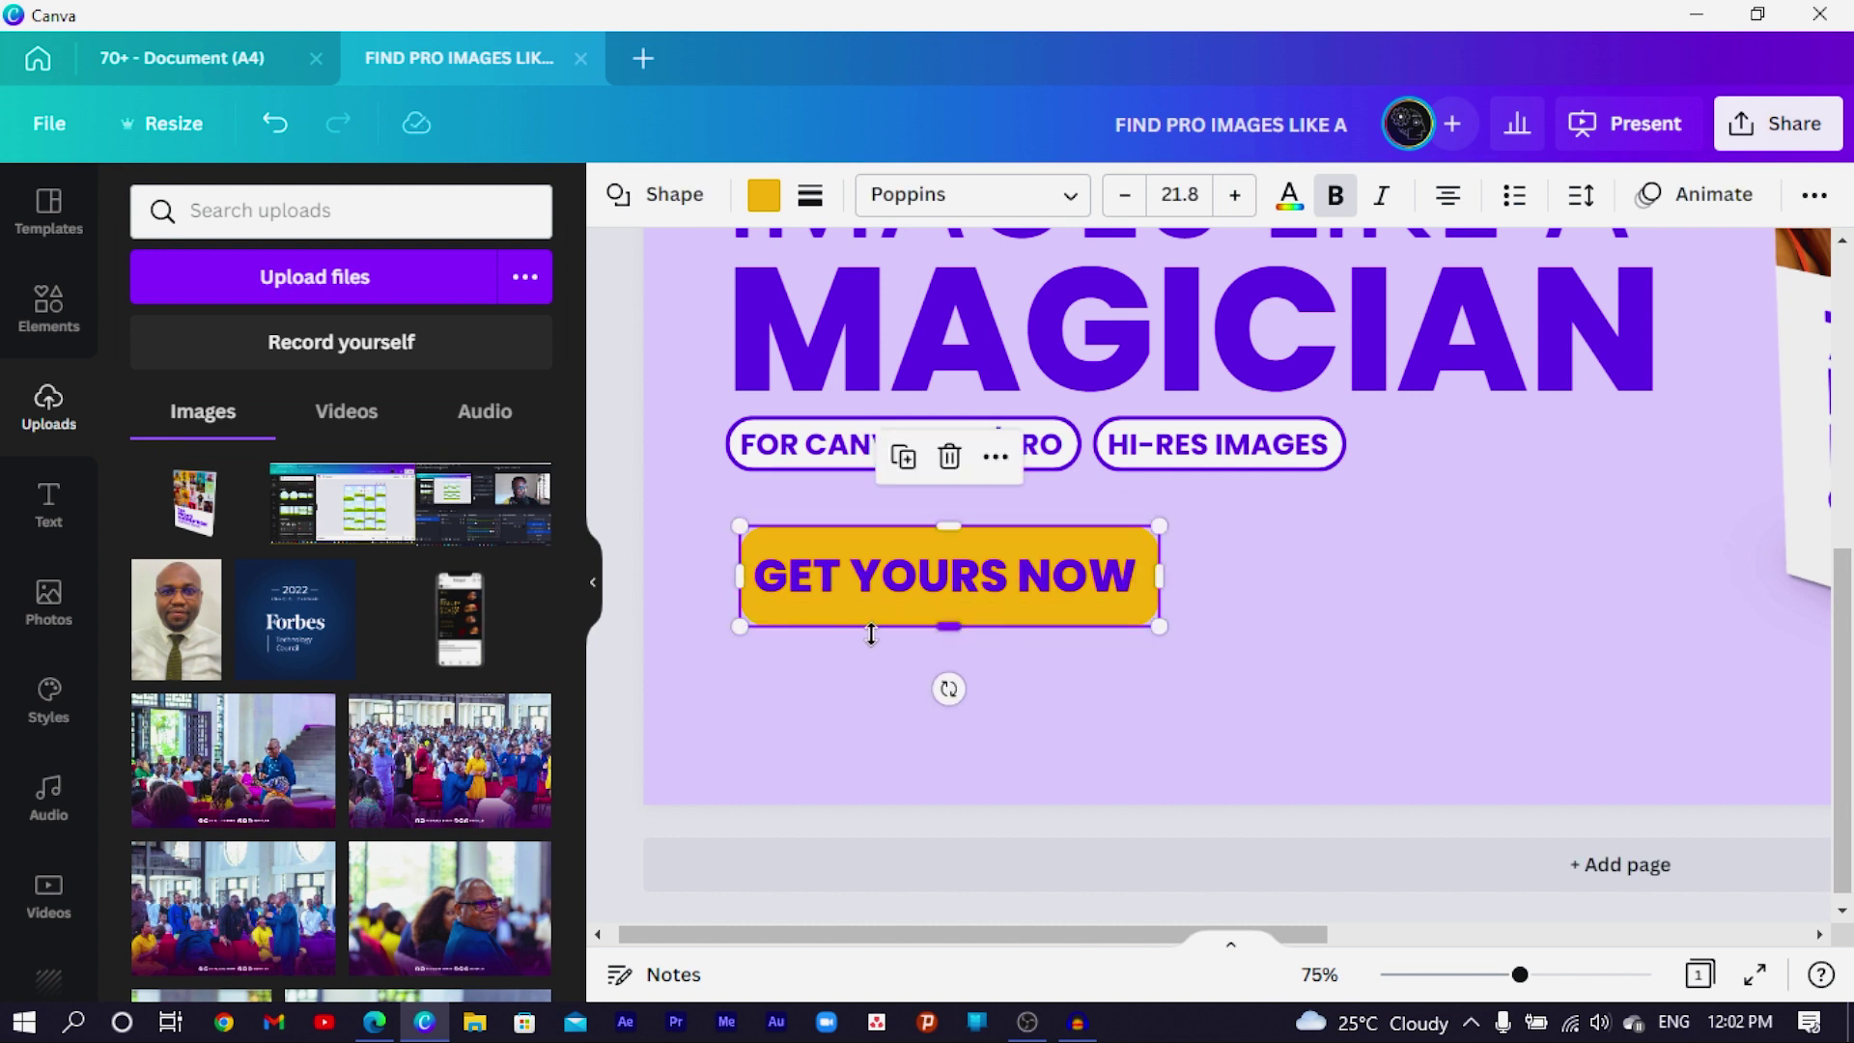
Step: Fill the button with the heading's dark purple and make the "GET YOURS NOW" text white
{"action": "left_click", "coordinate": [763, 194]}
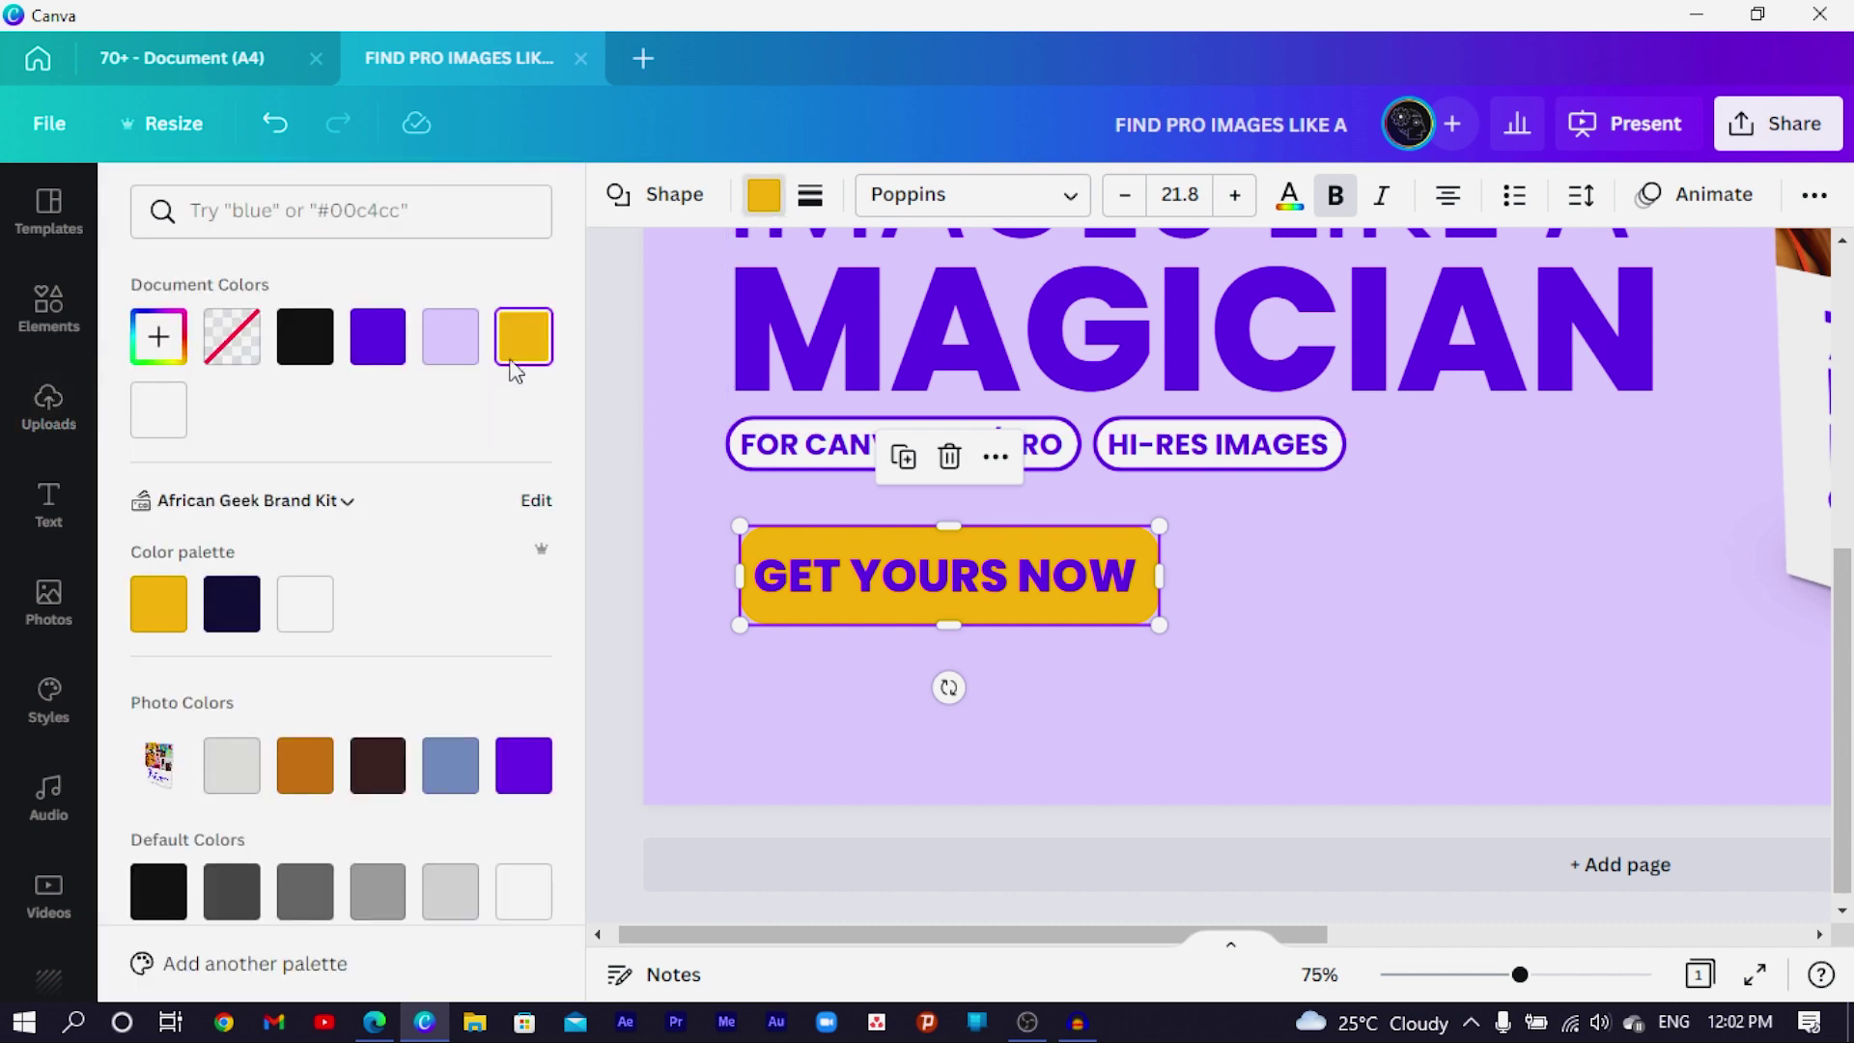
{"action": "left_click", "coordinate": [376, 335]}
{"action": "left_click", "coordinate": [1012, 559]}
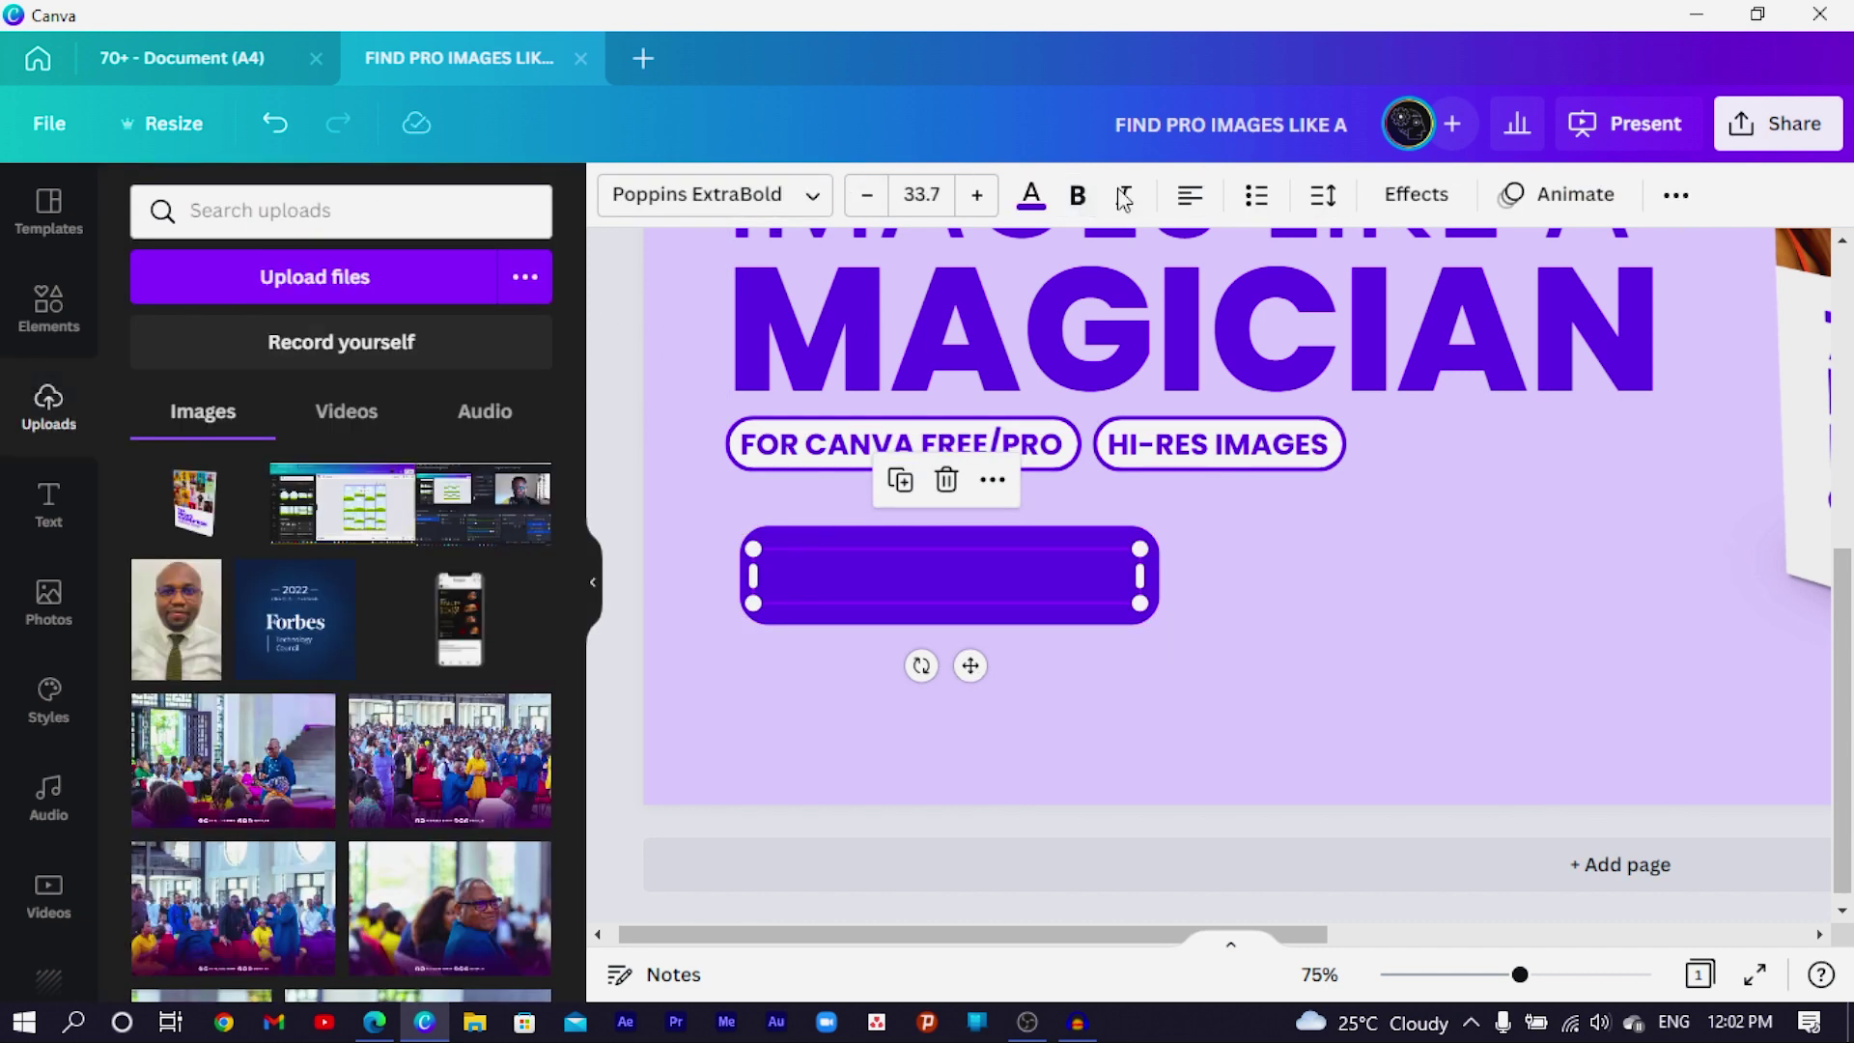
{"action": "left_click", "coordinate": [1032, 200]}
{"action": "left_click", "coordinate": [447, 331]}
Step: Align the button and its text with the badges' left edge, and move the badges slightly down for even spacing
{"action": "left_click_drag", "start_coordinate": [715, 661], "coordinate": [755, 558]}
{"action": "left_click_drag", "start_coordinate": [641, 480], "coordinate": [1294, 447]}
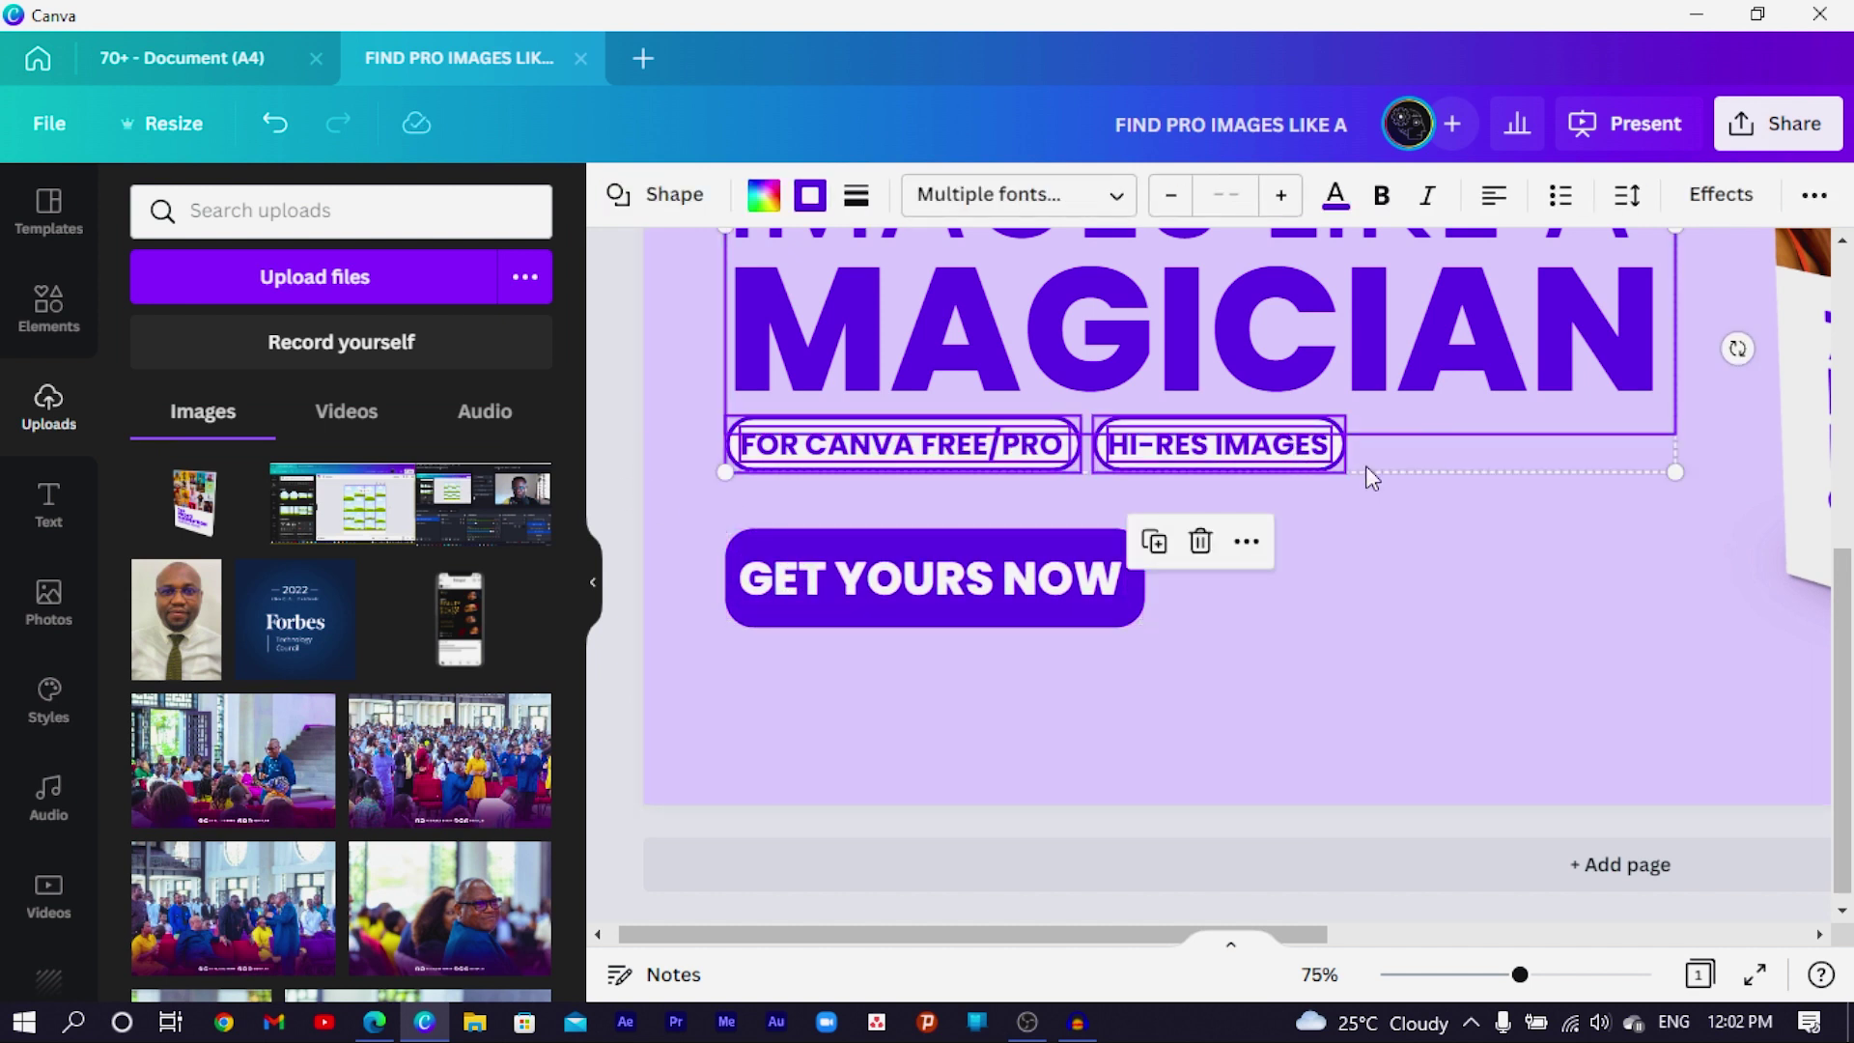
{"action": "left_click", "coordinate": [1526, 512]}
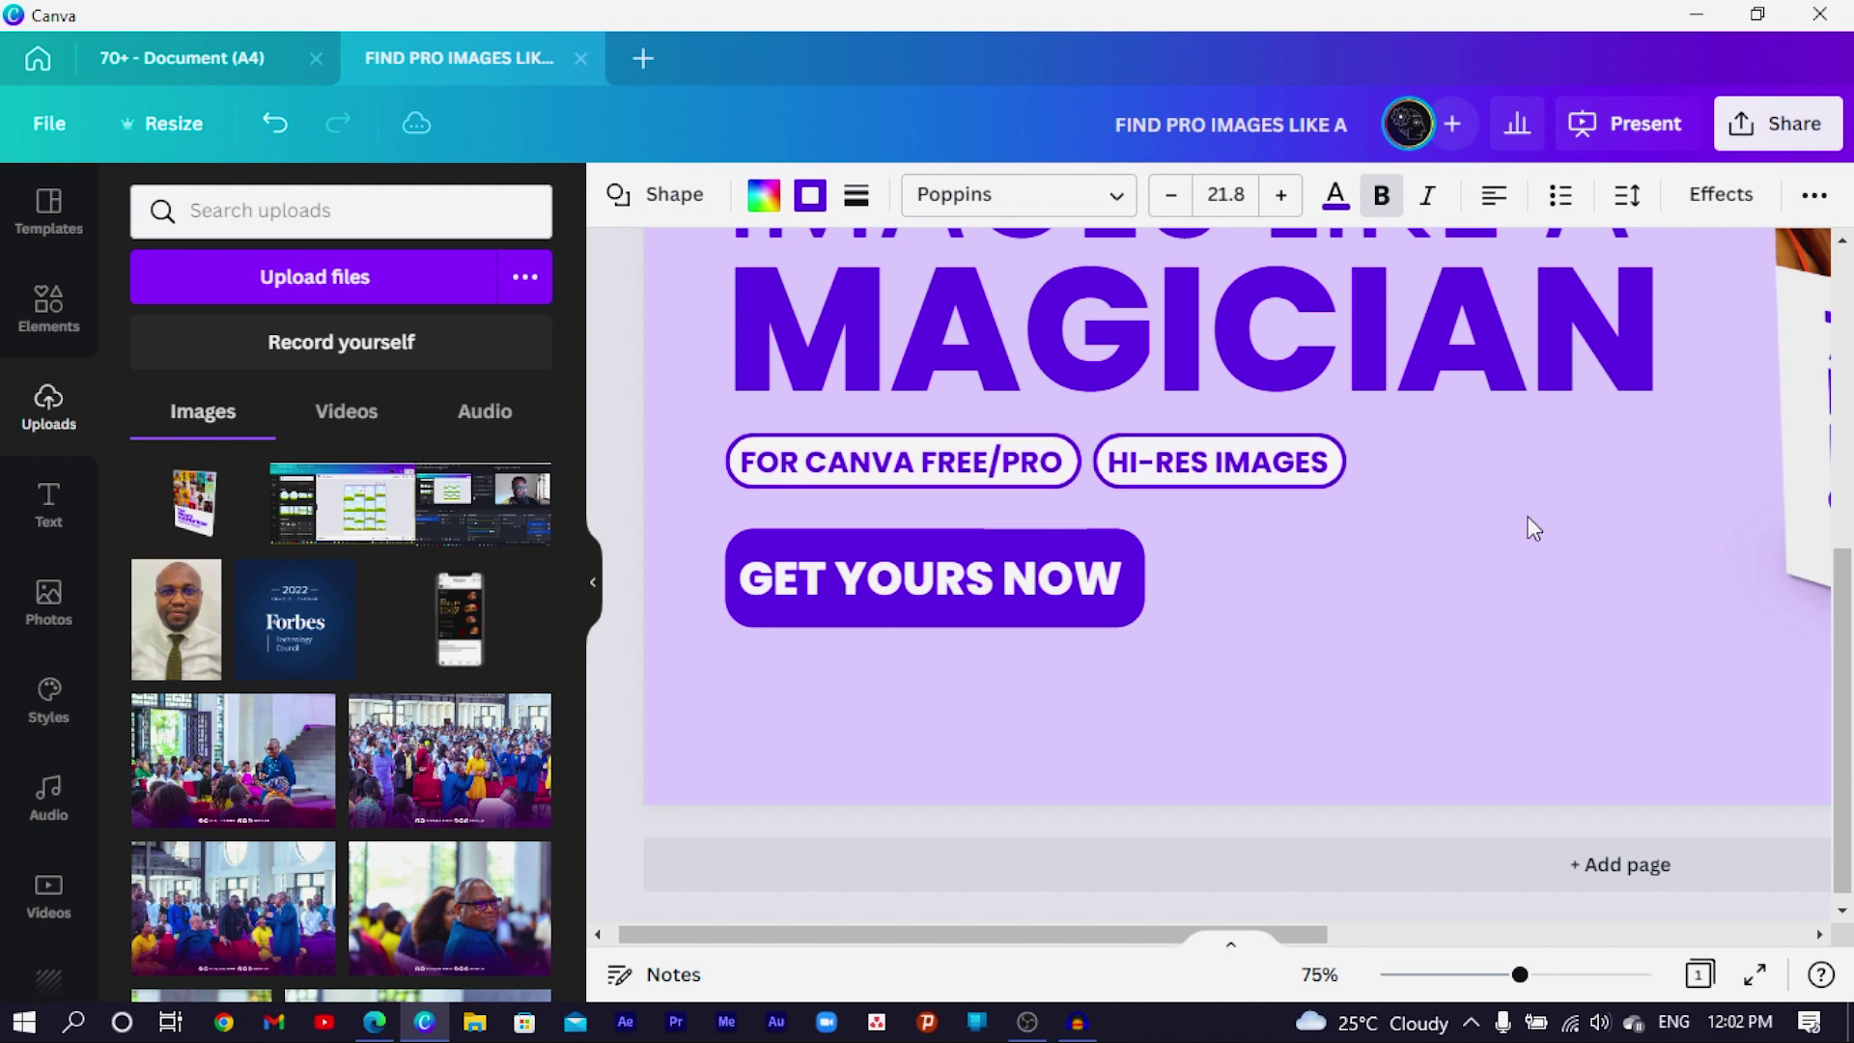
{"action": "key", "text": "ctrl+z"}
{"action": "scroll", "coordinate": [619, 355], "scroll_direction": "down", "scroll_amount": 5}
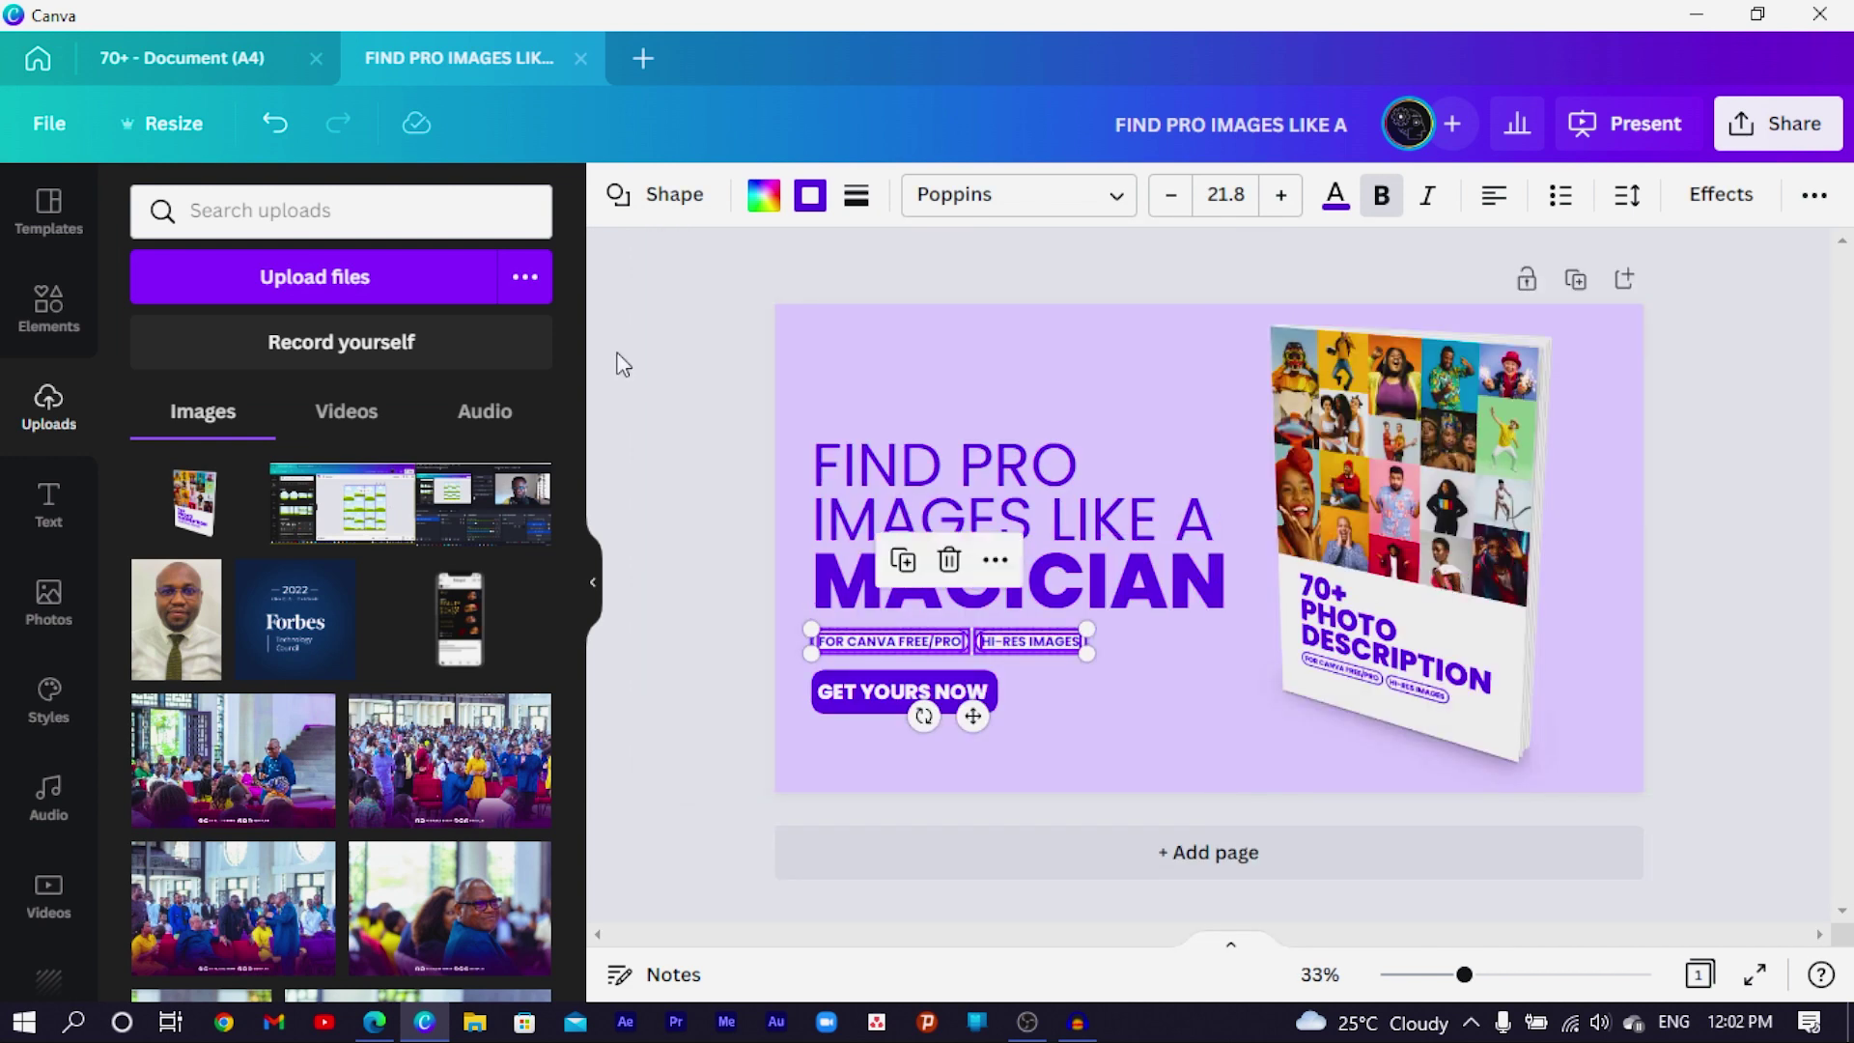
Step: Select the heading, badges and button together and move them slightly up and right to centre the group vertically
{"action": "left_click", "coordinate": [685, 386]}
{"action": "left_click_drag", "start_coordinate": [726, 409], "coordinate": [1125, 749]}
{"action": "left_click_drag", "start_coordinate": [942, 502], "coordinate": [949, 474]}
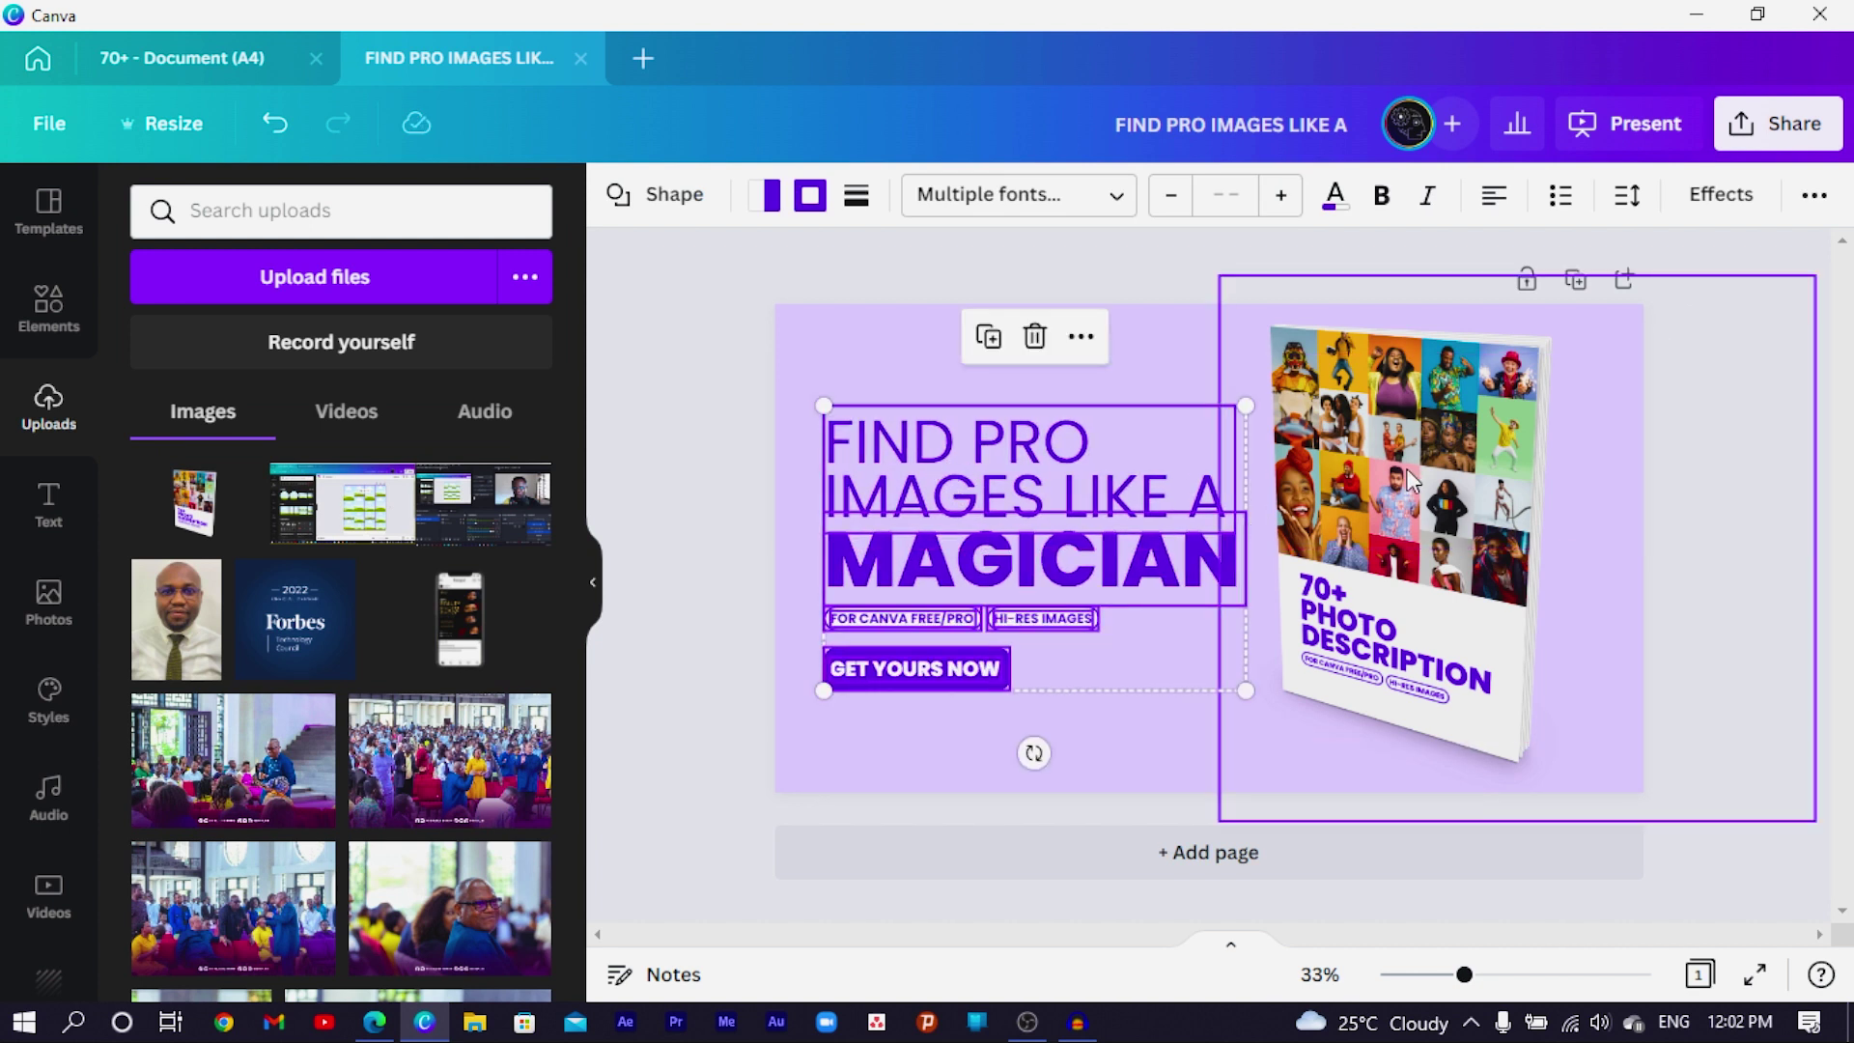
Step: Enlarge the 3D book mockup slightly and reposition it beside the heading
{"action": "left_click_drag", "start_coordinate": [1410, 480], "coordinate": [1404, 476]}
{"action": "left_click_drag", "start_coordinate": [1803, 284], "coordinate": [1816, 274]}
{"action": "left_click_drag", "start_coordinate": [1381, 607], "coordinate": [1385, 608]}
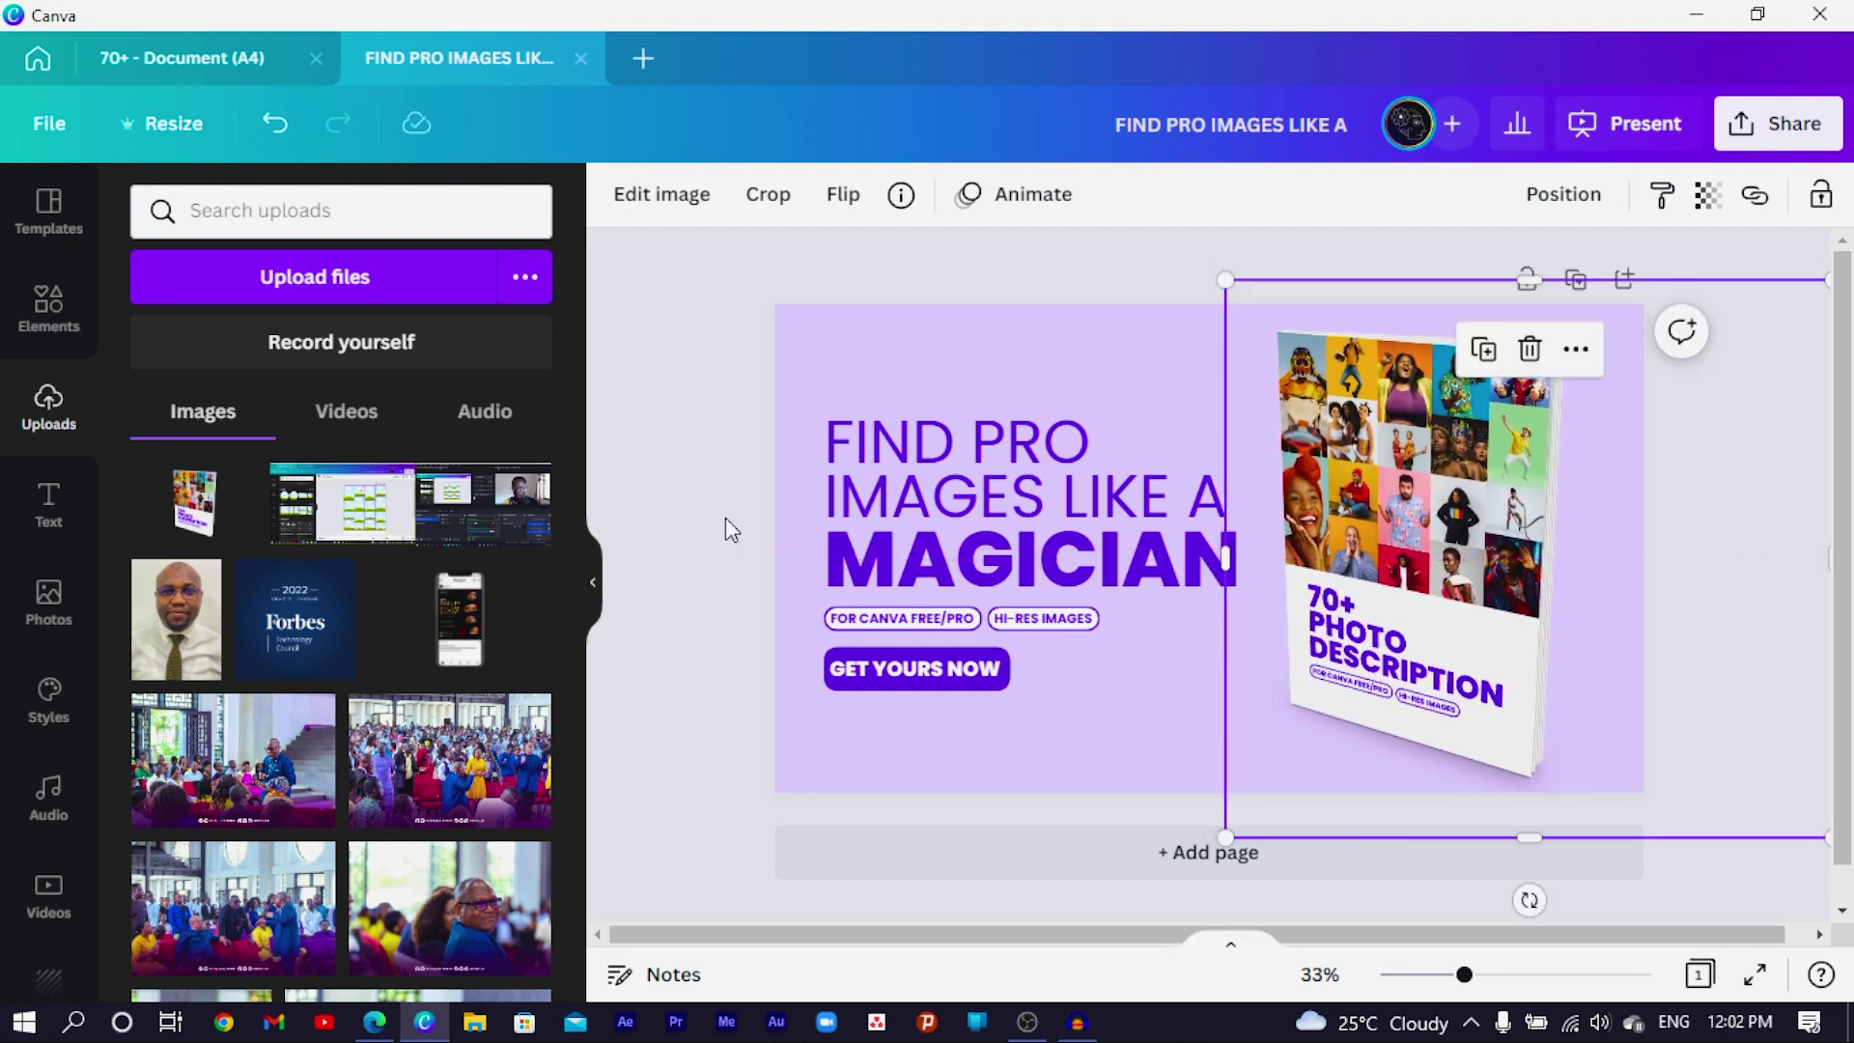
{"action": "left_click", "coordinate": [726, 516]}
Step: Reduce the "GET YOURS NOW" text to size 29.7, centre-align it and nudge it to the middle of the button
{"action": "left_click", "coordinate": [914, 663]}
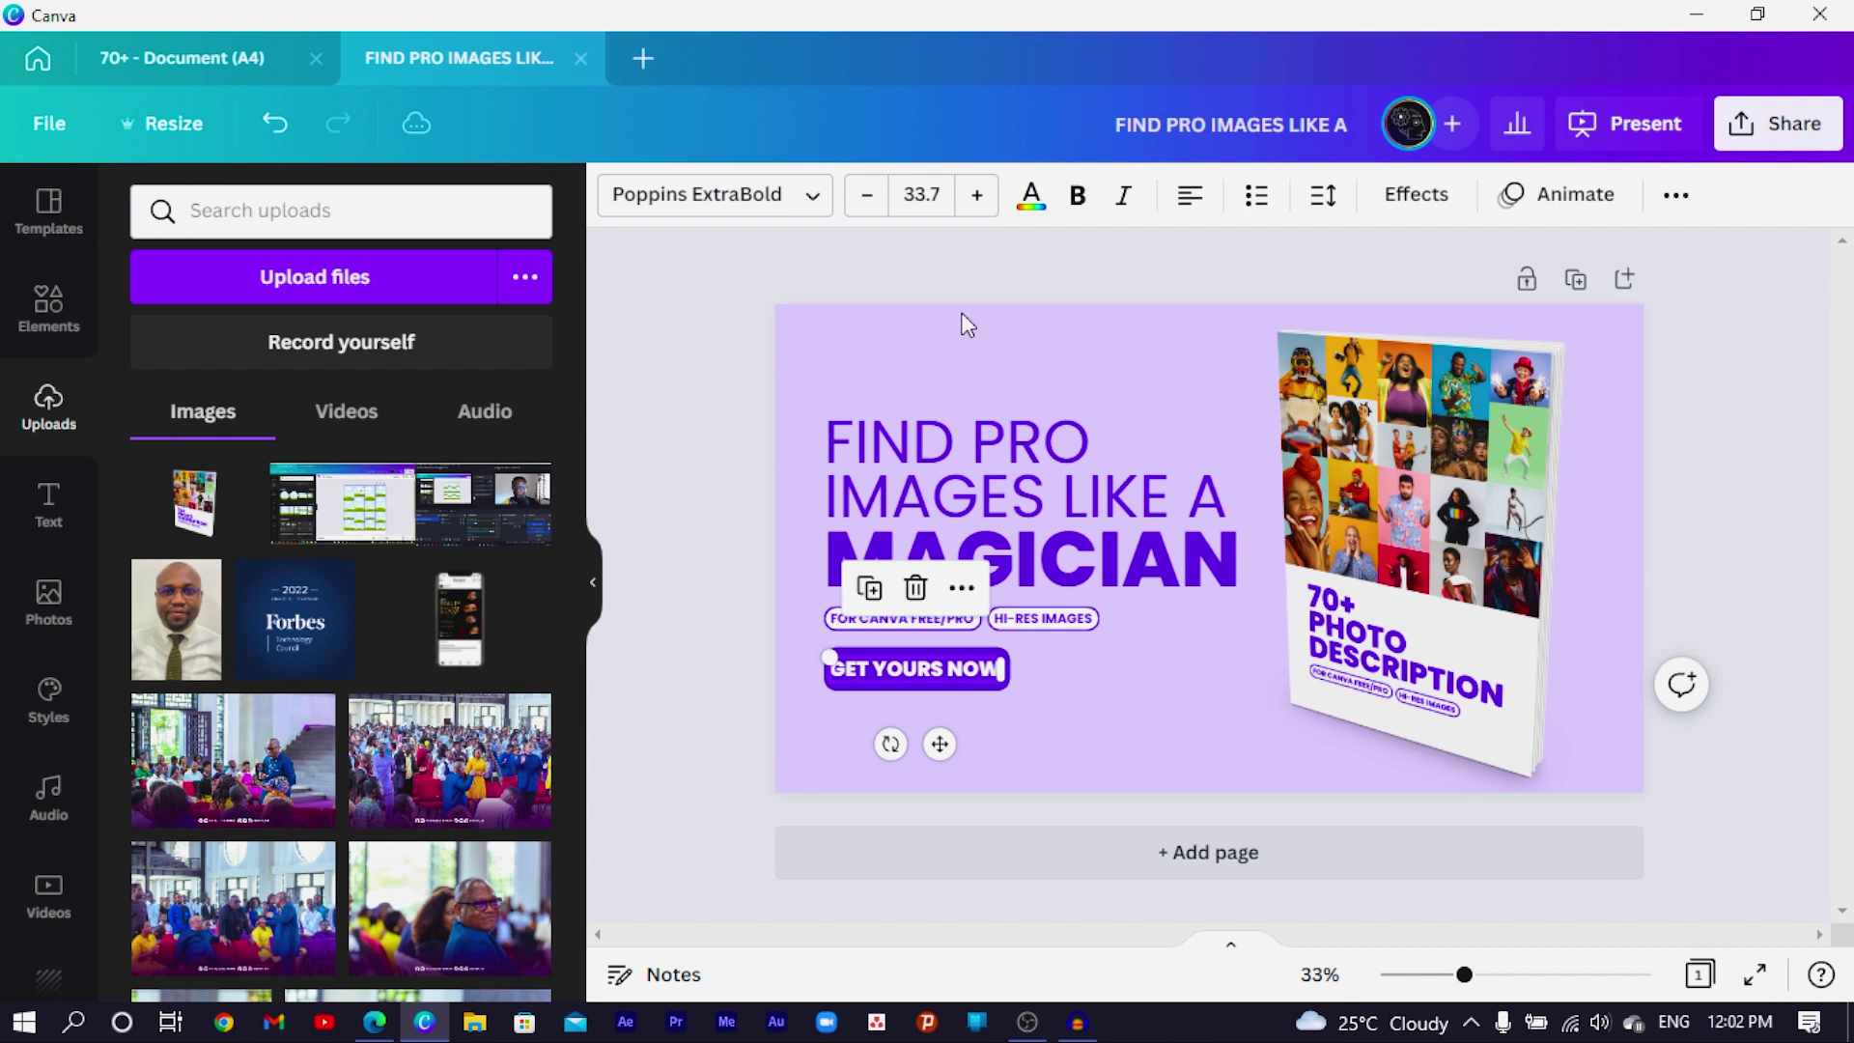
{"action": "left_click", "coordinate": [867, 196]}
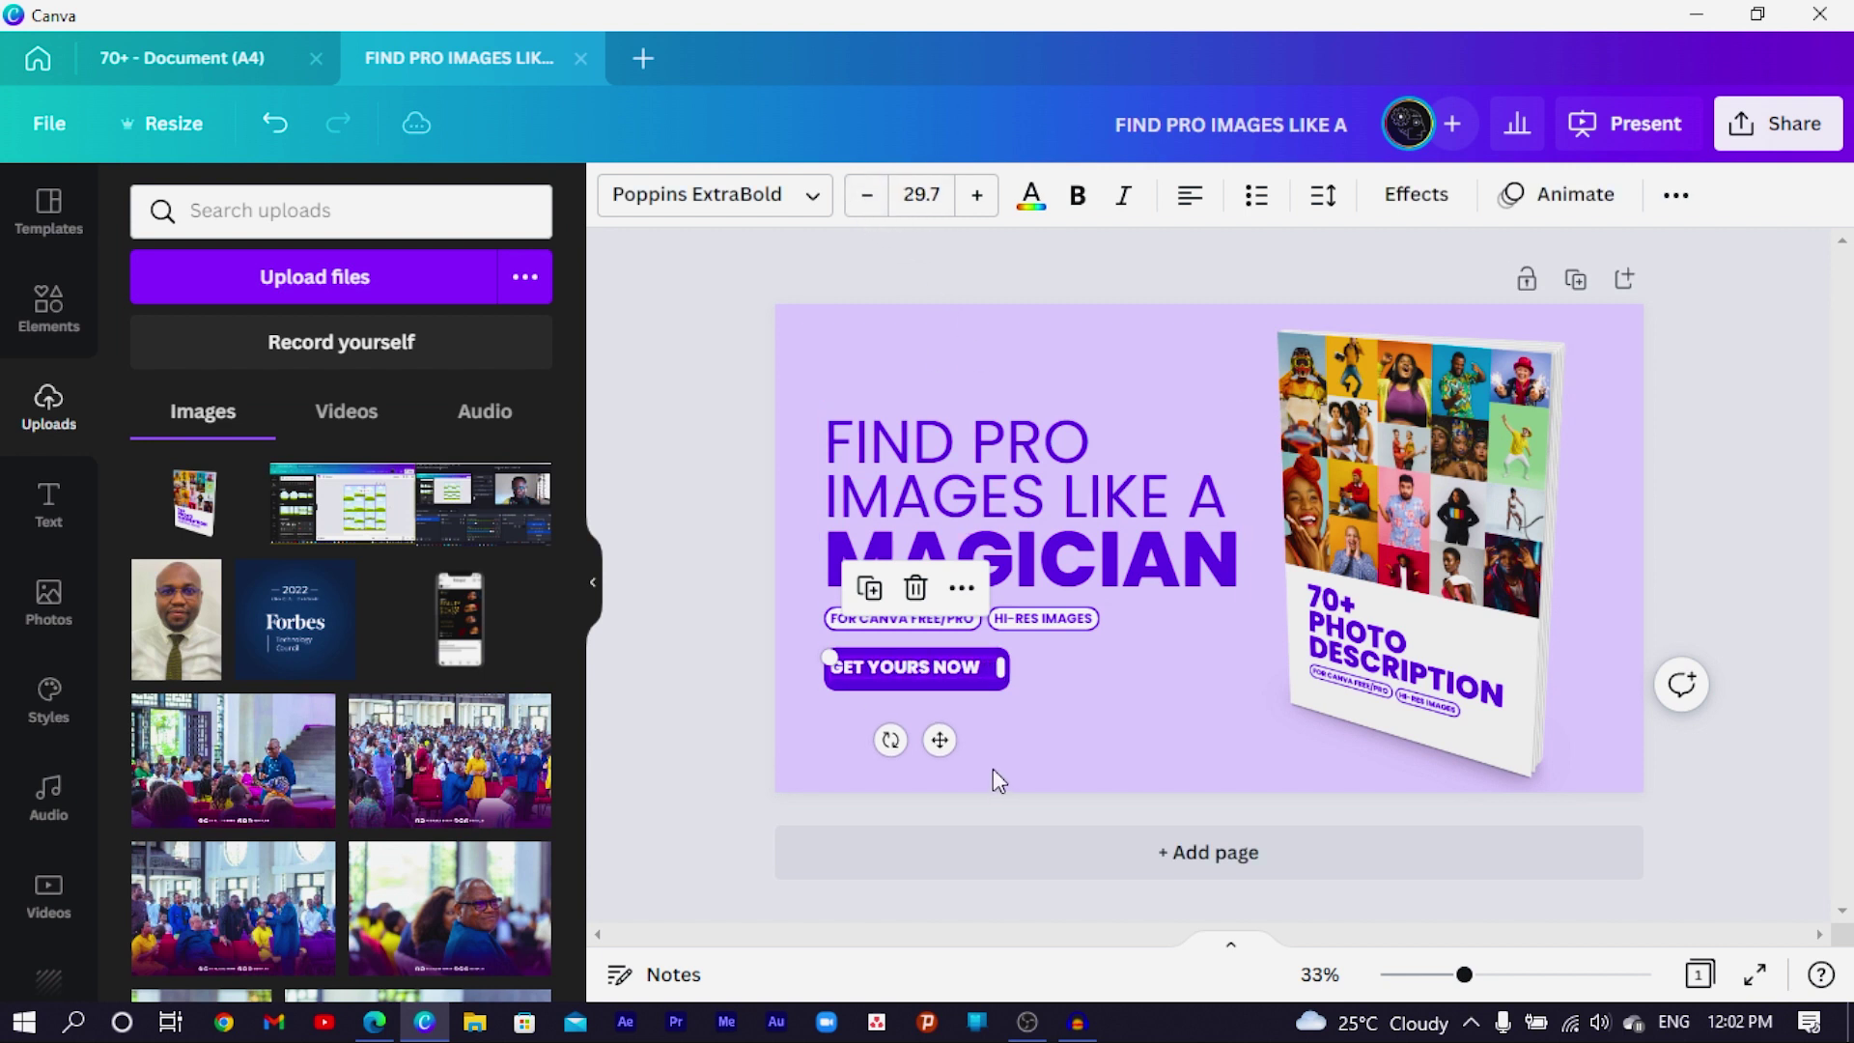
{"action": "left_click", "coordinate": [673, 692]}
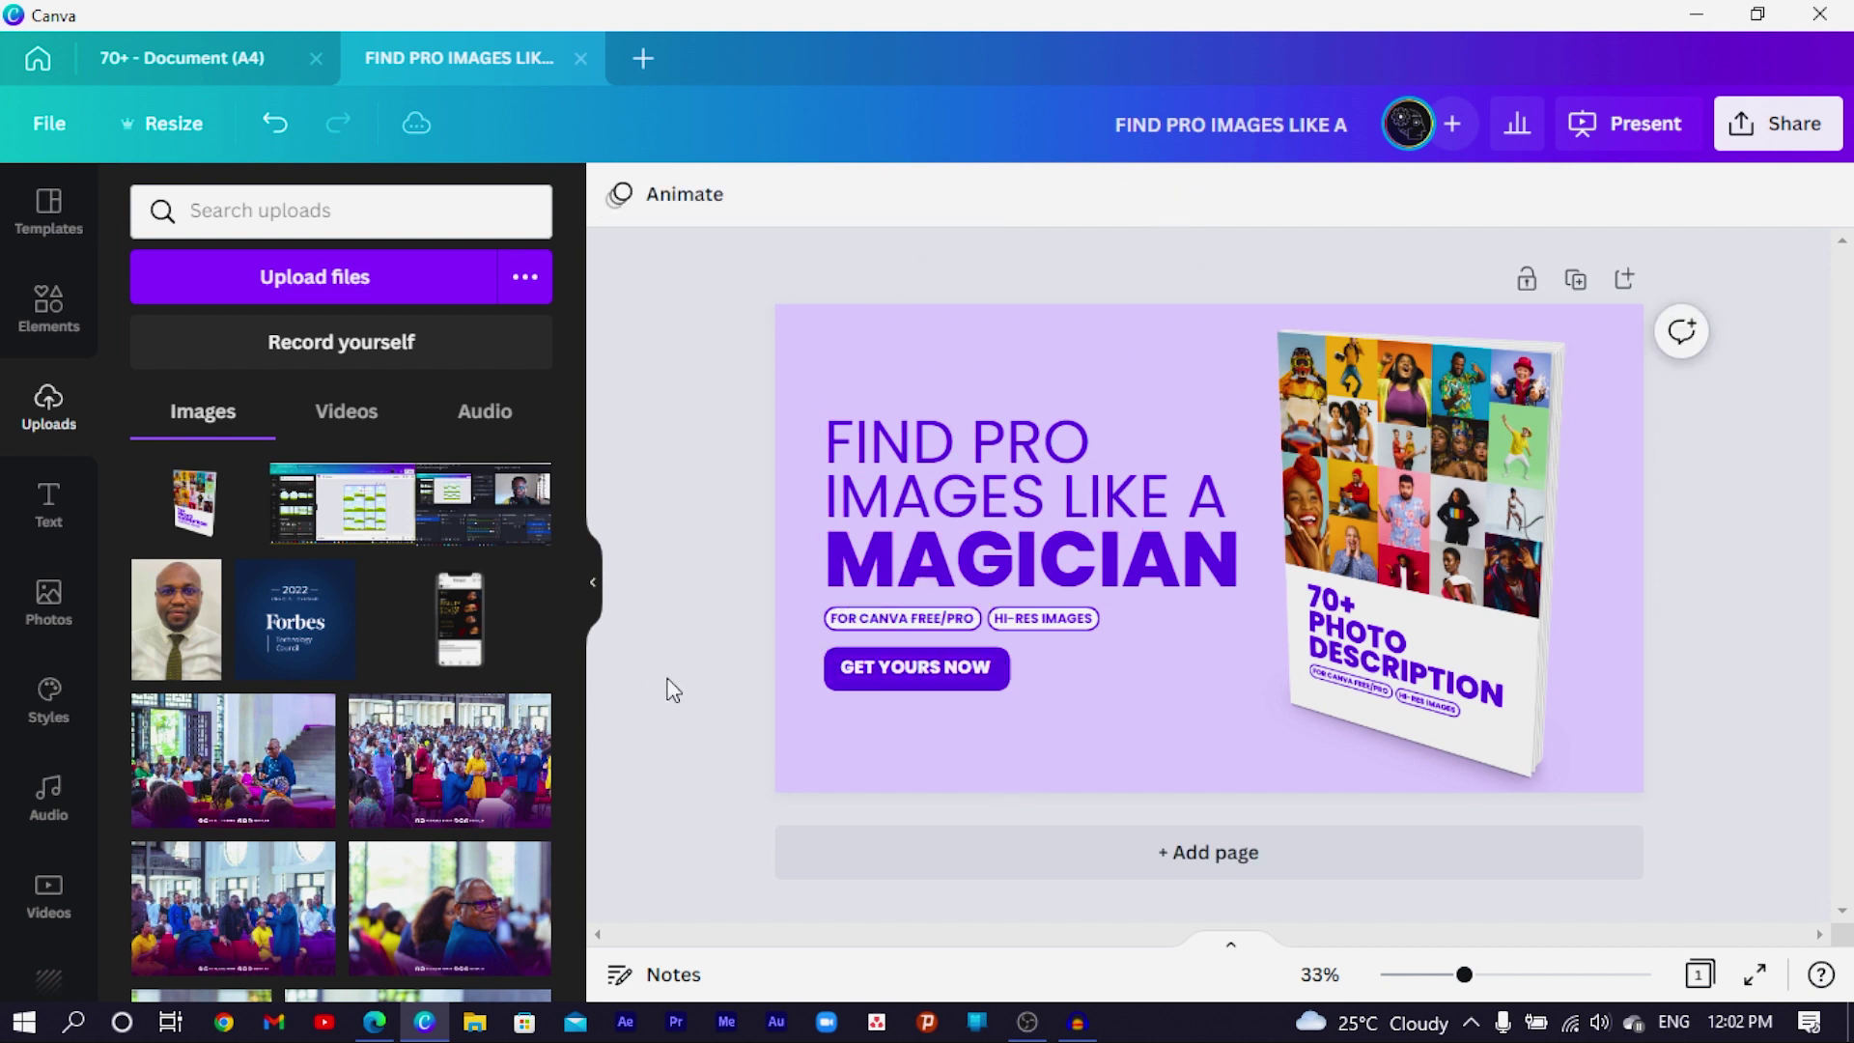
{"action": "left_click", "coordinate": [861, 668]}
{"action": "left_click", "coordinate": [864, 669]}
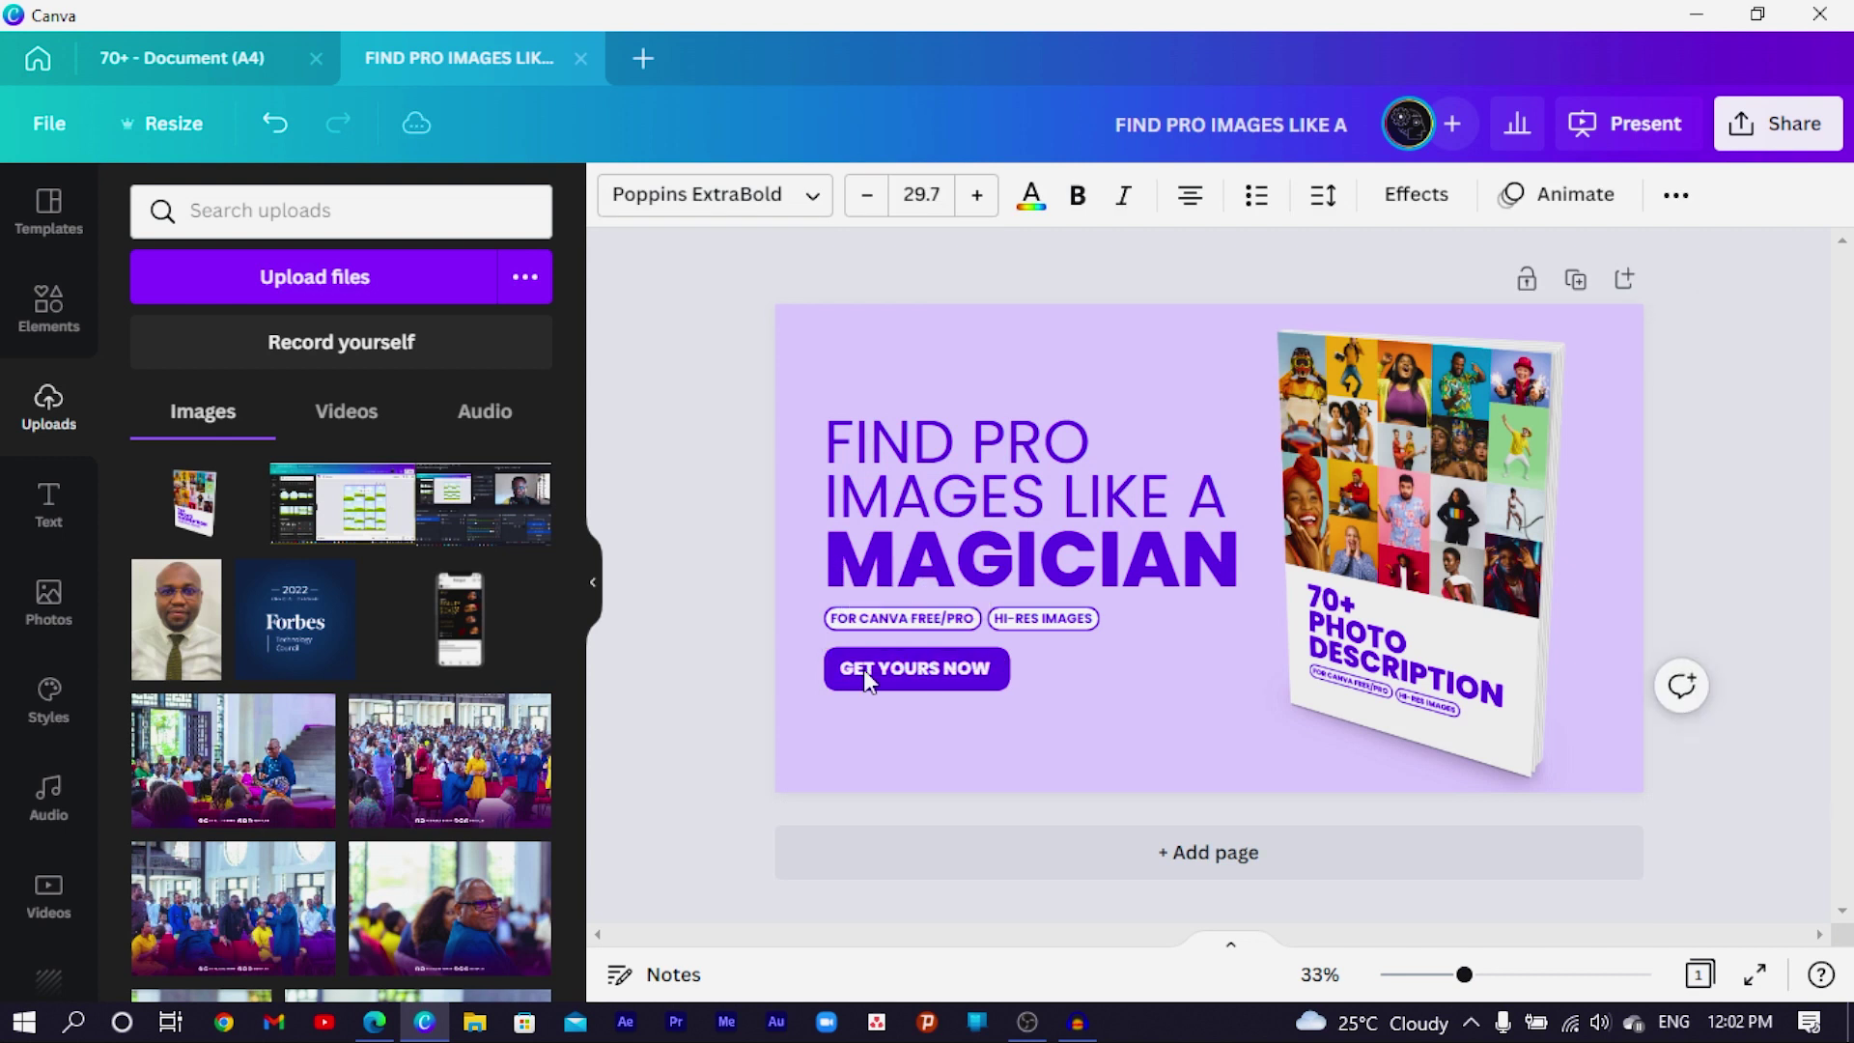
{"action": "left_click", "coordinate": [732, 608]}
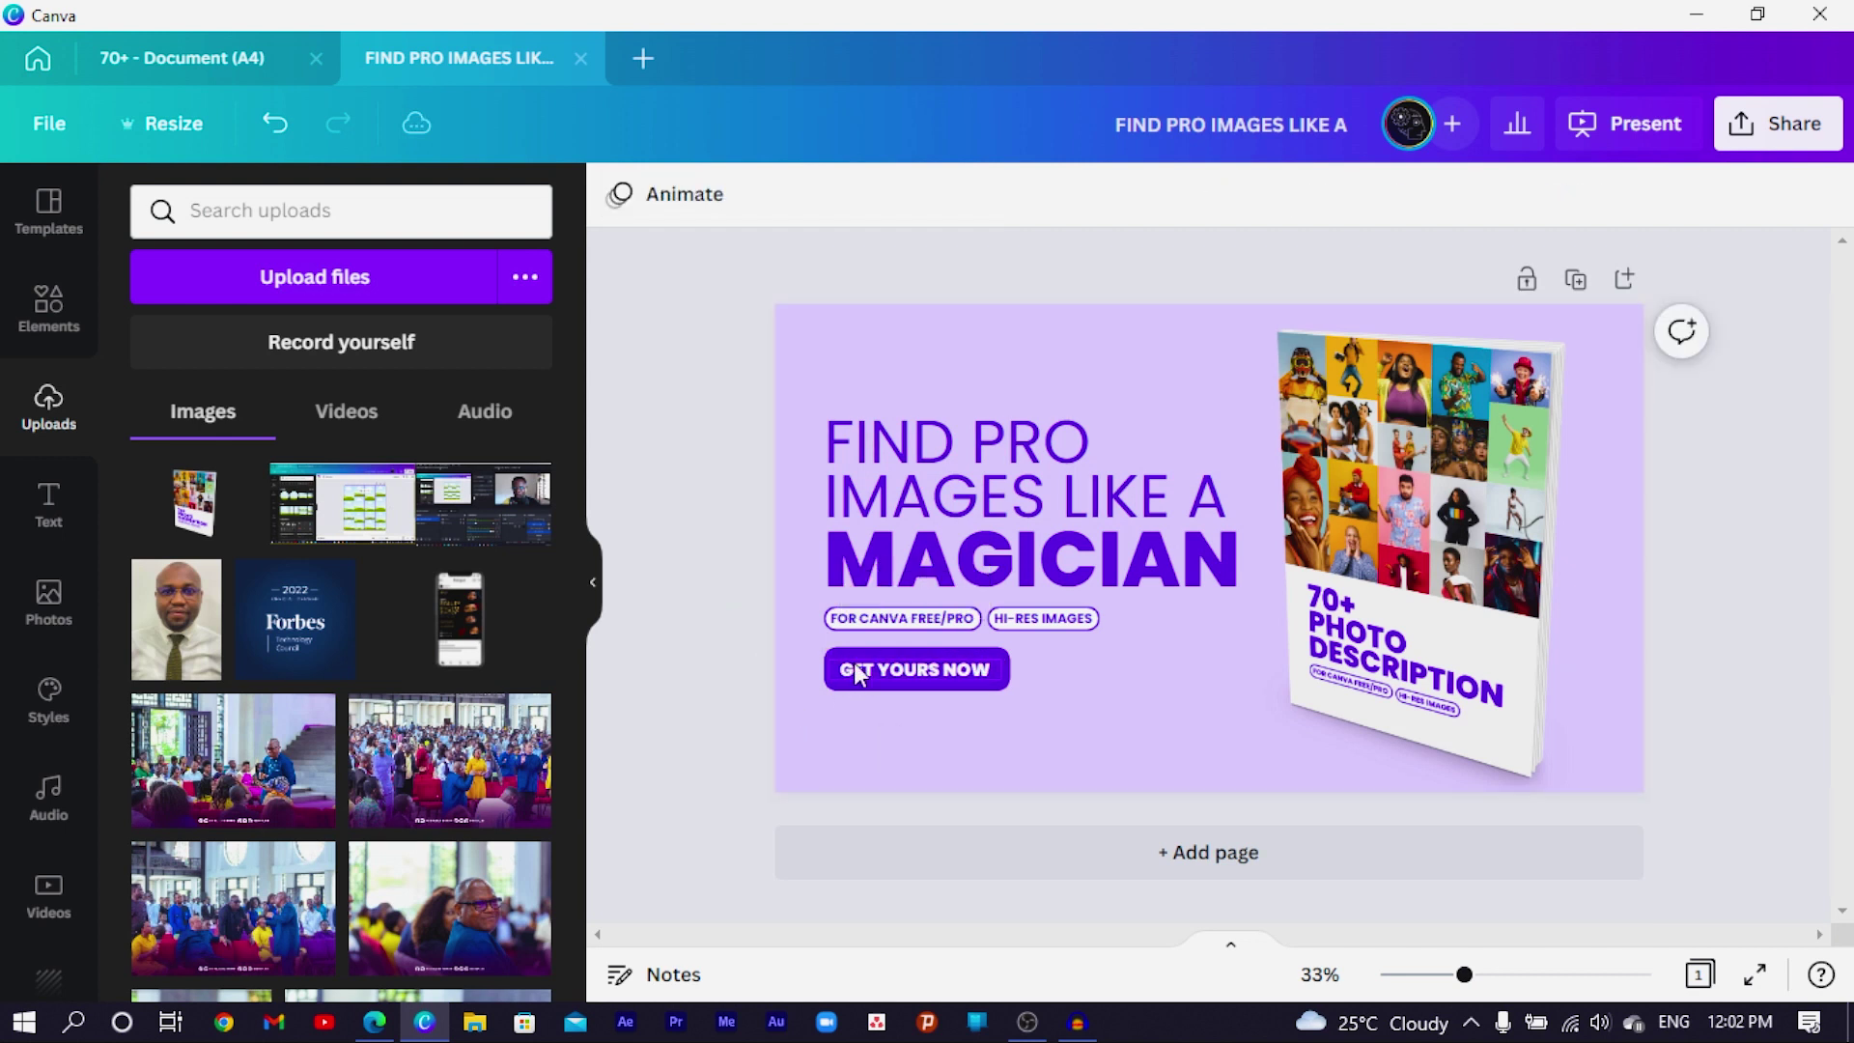
{"action": "left_click", "coordinate": [855, 663]}
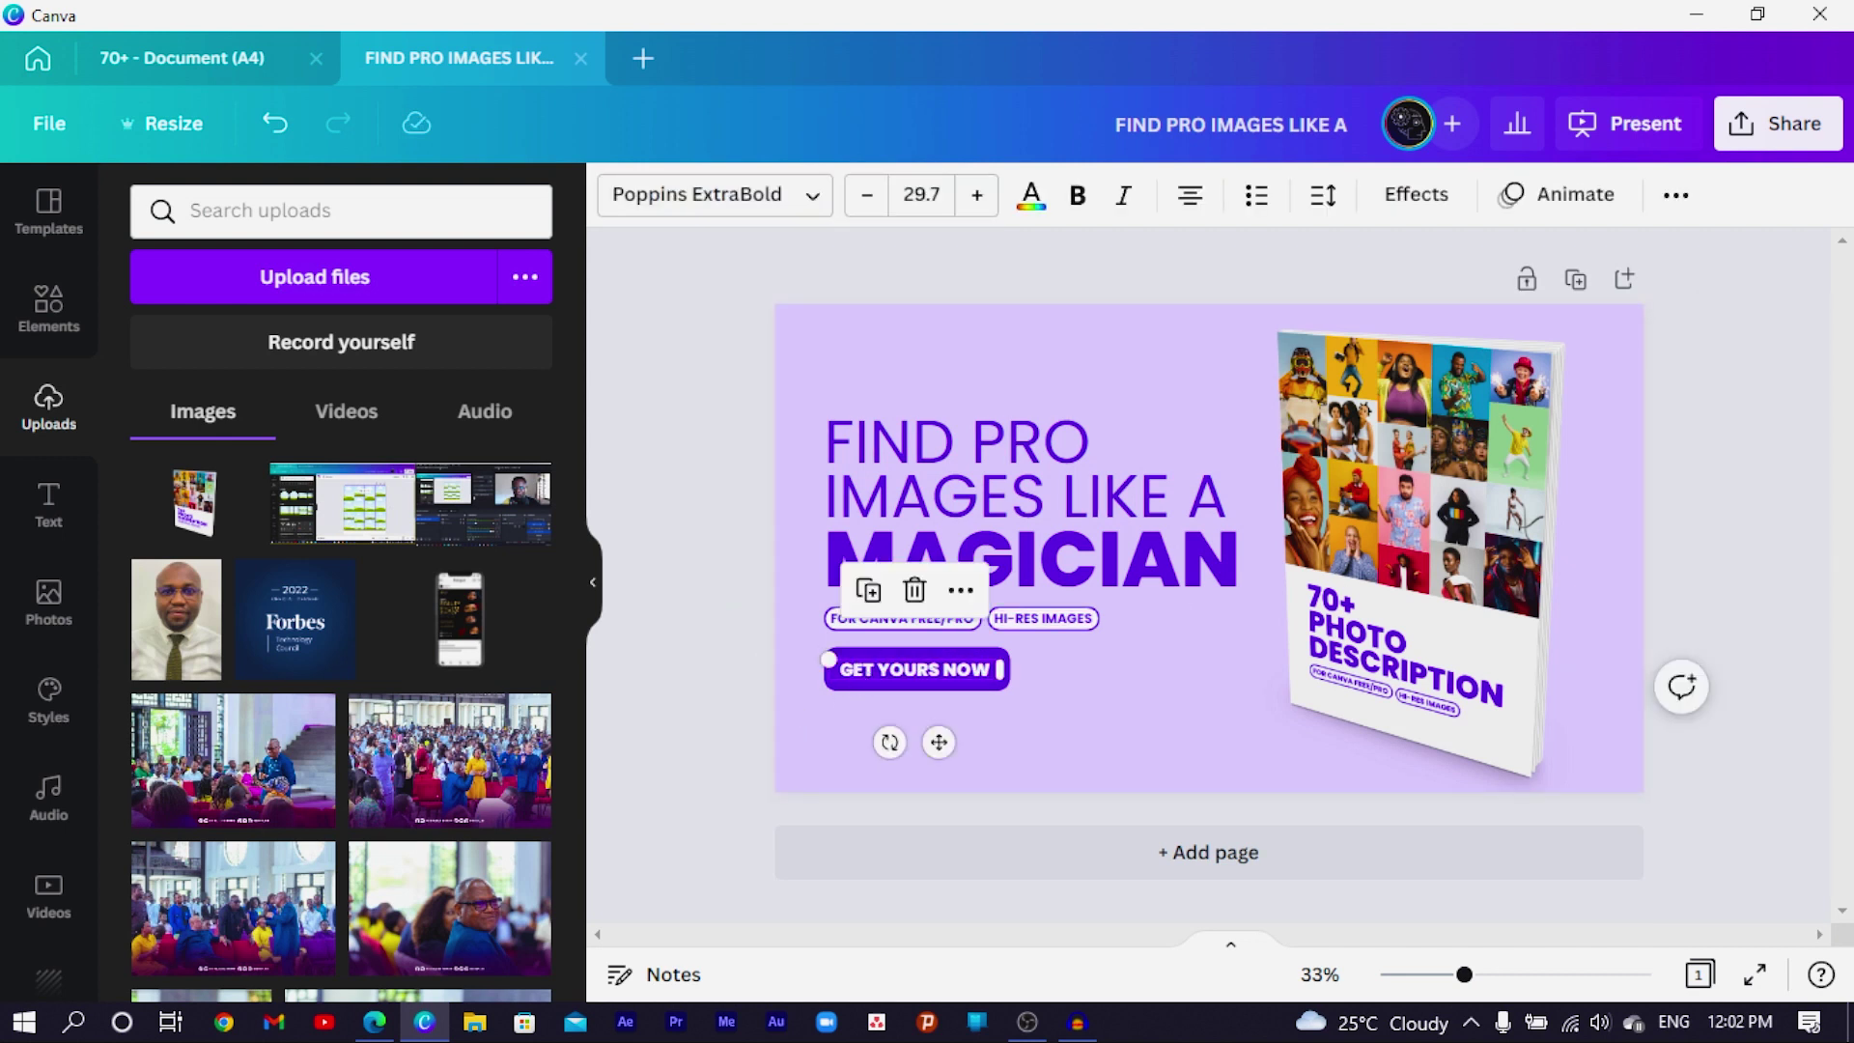